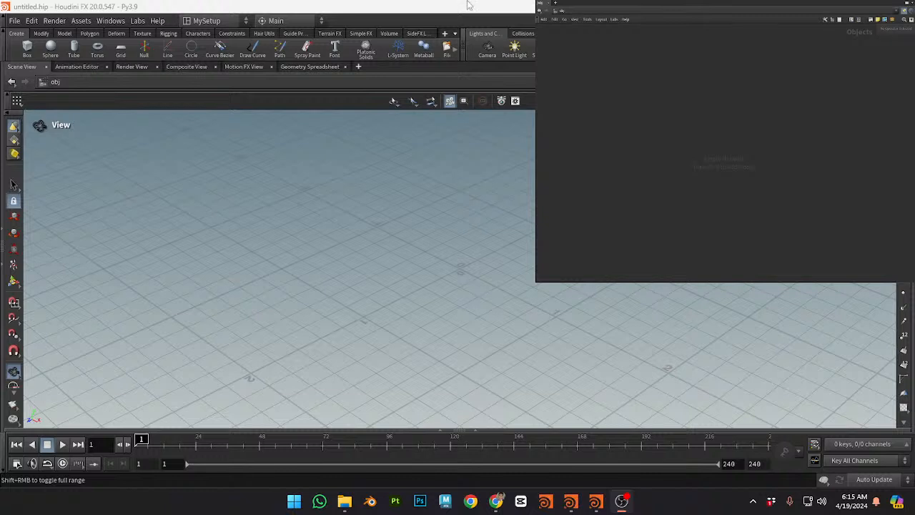
pyautogui.click(629, 328)
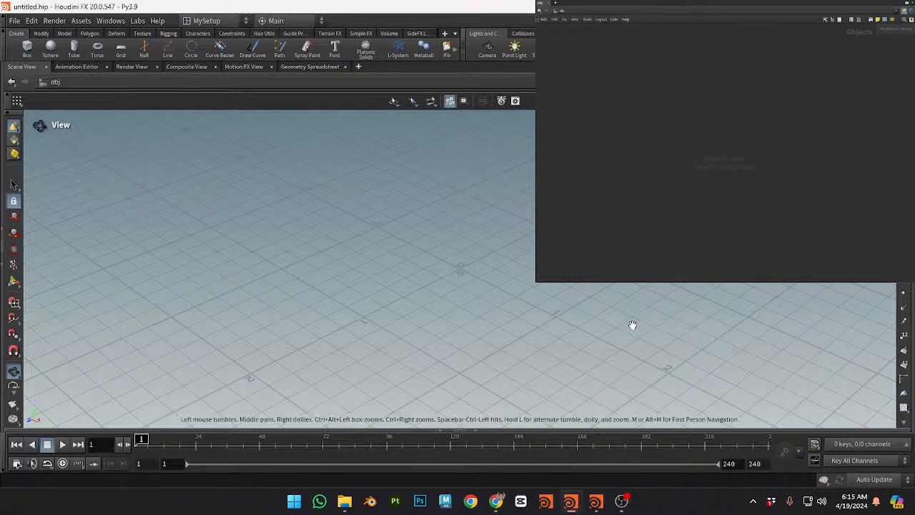
pyautogui.moveTo(608, 255); pyautogui.dragTo(531, 232)
pyautogui.moveTo(390, 229); pyautogui.dragTo(510, 236)
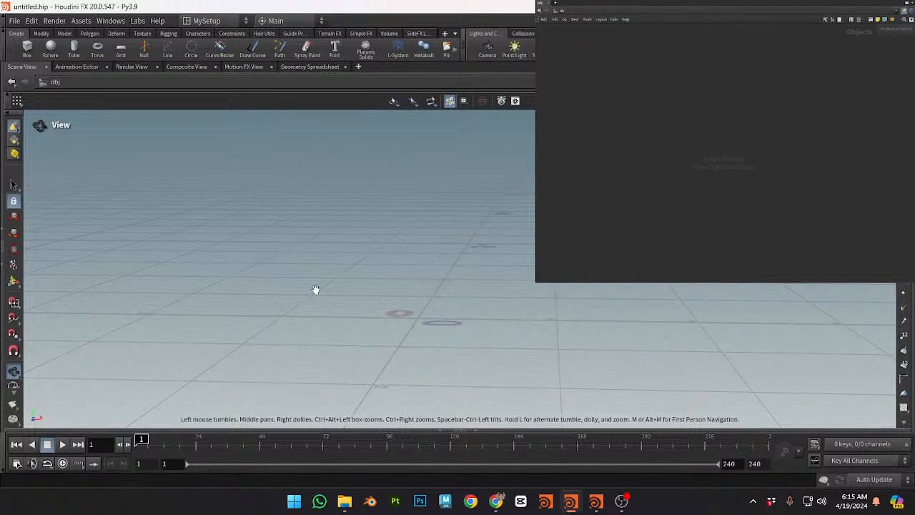
pyautogui.moveTo(442, 252); pyautogui.dragTo(483, 255, button='middle')
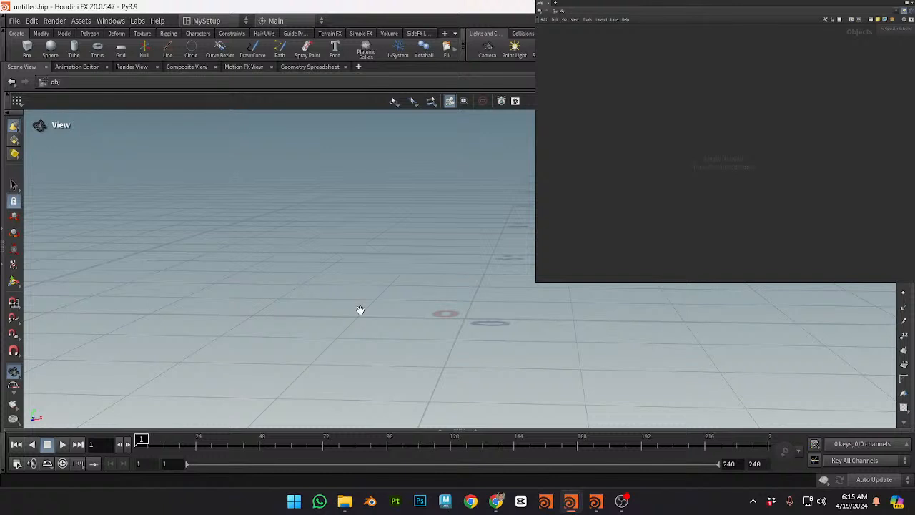
# Step: Create a Geometry object in the empty scene network and enter it
pyautogui.press('Return')
pyautogui.click(682, 111)
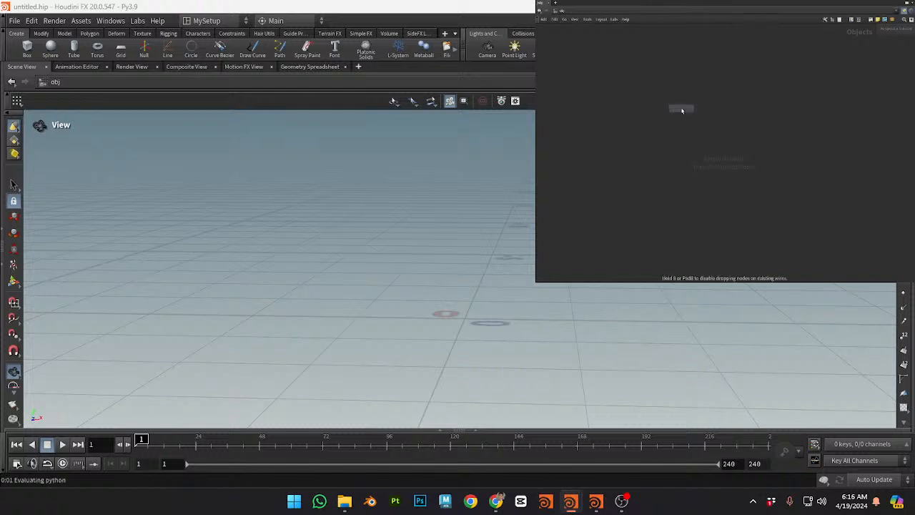
pyautogui.doubleClick(685, 109)
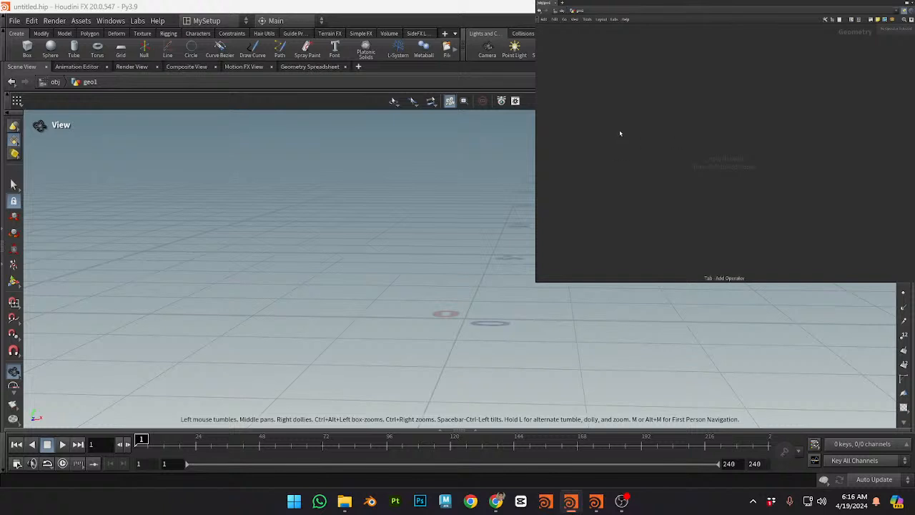
# Step: Add a File node inside the geometry object and load the dragon_8.obj model
pyautogui.press('Tab')
pyautogui.write('file')
pyautogui.press('Return')
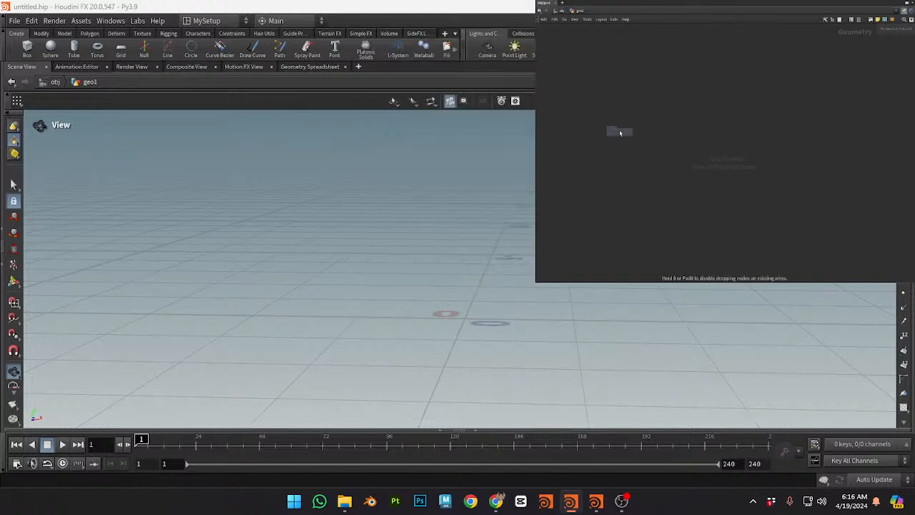
pyautogui.click(674, 116)
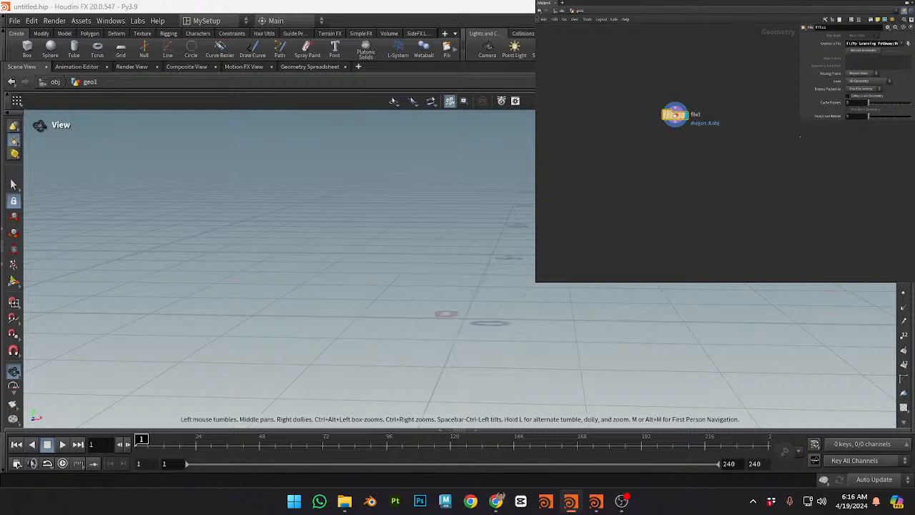
# Step: Append a Transform node to the File node and move the model's centroid to the origin
pyautogui.moveTo(300, 187); pyautogui.dragTo(148, 182, button='right')
pyautogui.moveTo(449, 190); pyautogui.dragTo(521, 204, button='right')
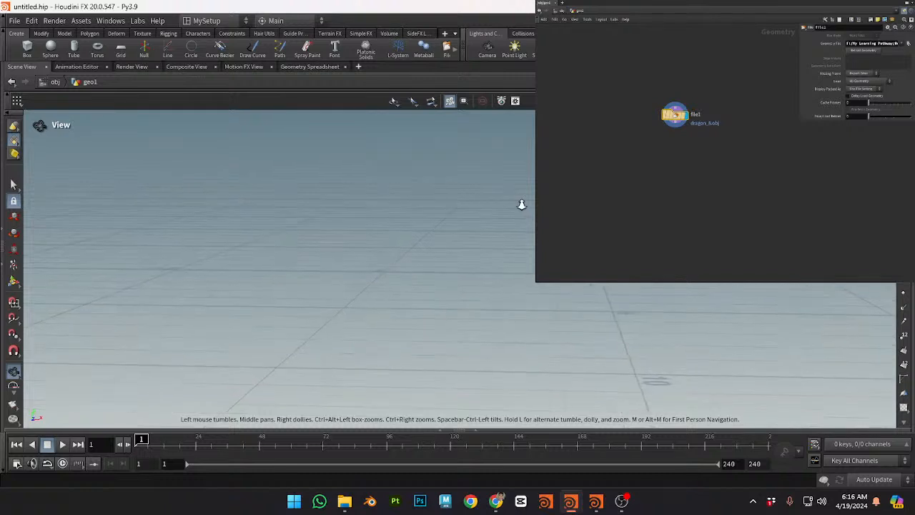
pyautogui.click(670, 141)
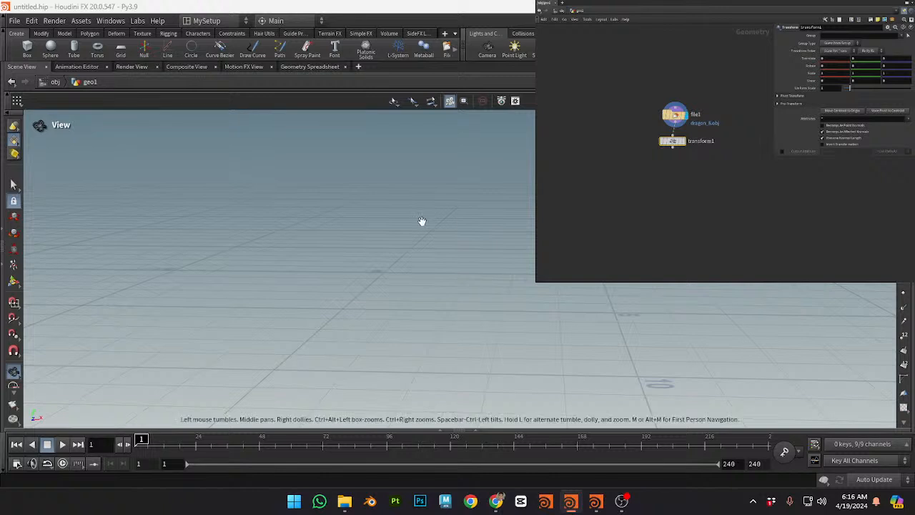
pyautogui.click(841, 112)
# Step: Set the Transform node's uniform scale to 0.2
pyautogui.moveTo(829, 88); pyautogui.dragTo(771, 95)
pyautogui.write('0.2')
pyautogui.press('Return')
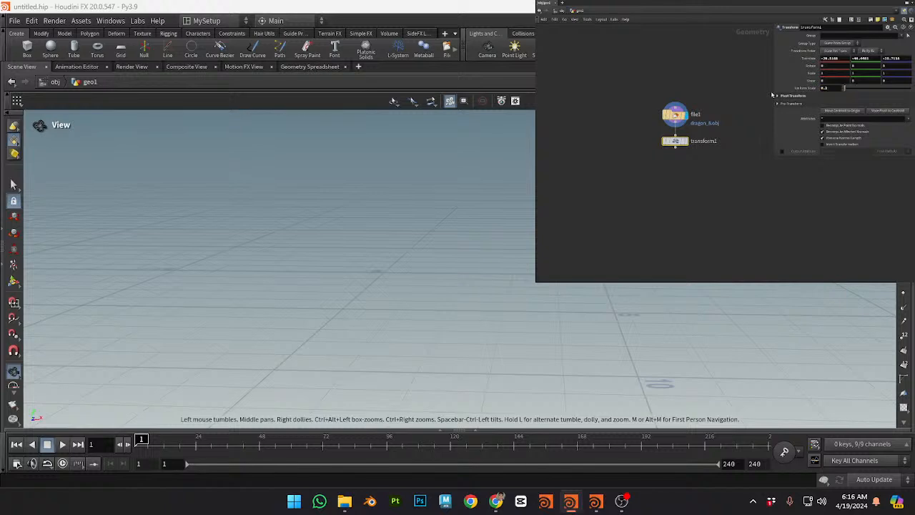
# Step: Display the Transform node's output so the scaled dragon is shown in the viewport
pyautogui.moveTo(401, 271); pyautogui.dragTo(464, 293)
pyautogui.moveTo(500, 207); pyautogui.dragTo(215, 243, button='right')
pyautogui.moveTo(466, 257); pyautogui.dragTo(565, 225)
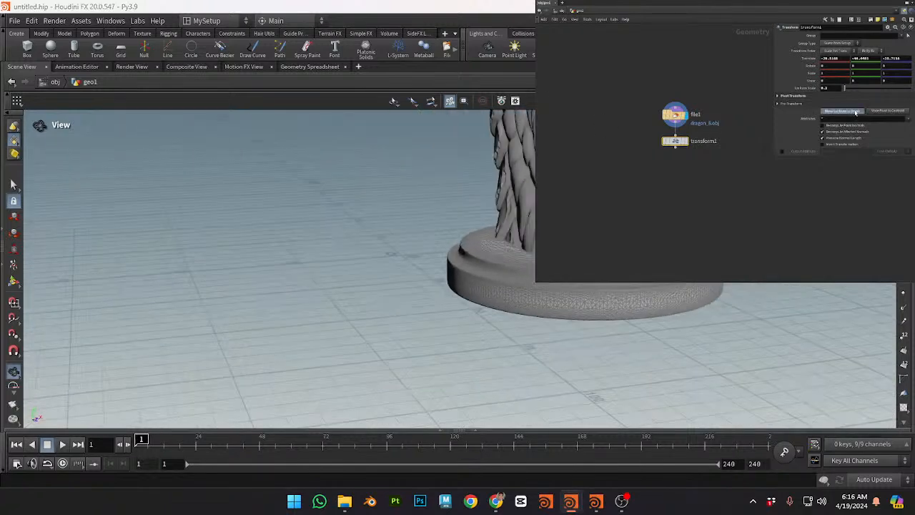
pyautogui.click(685, 141)
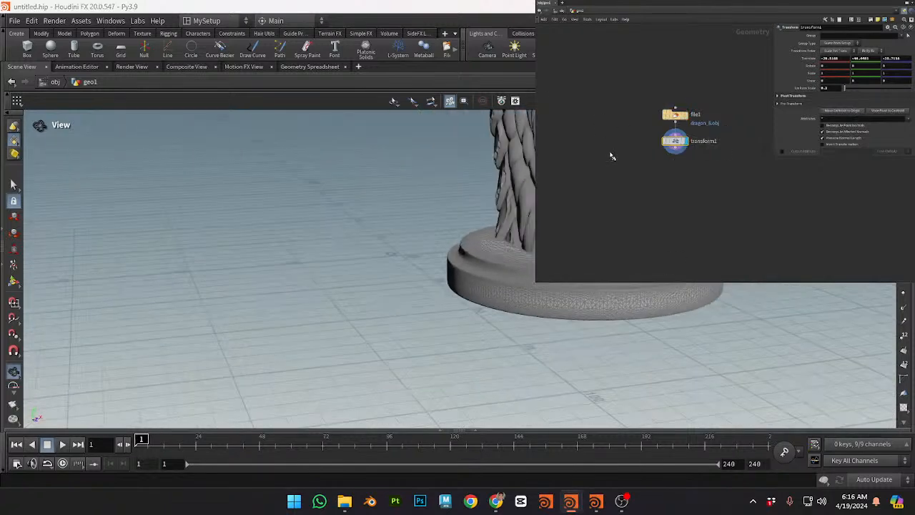
pyautogui.moveTo(322, 246); pyautogui.dragTo(740, 295)
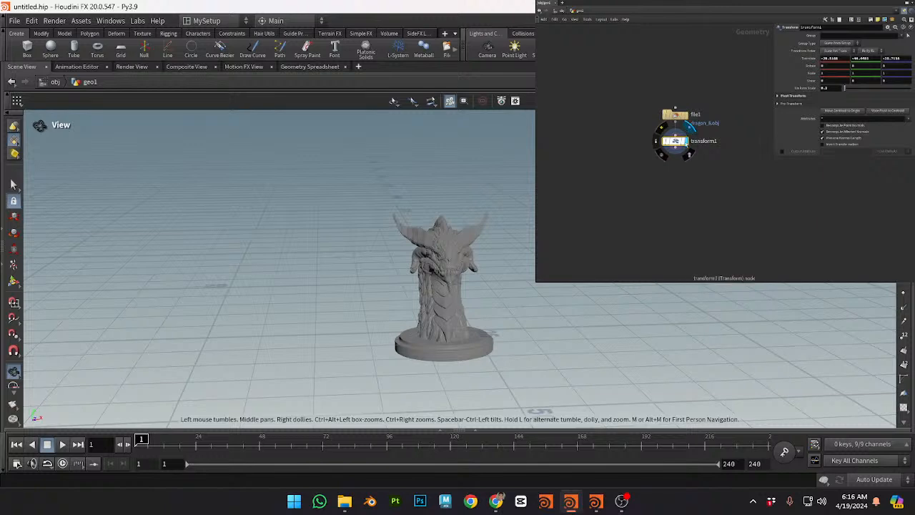
# Step: Raise the dragon vertically in the front view so its base rests on the ground grid, and return to perspective
pyautogui.moveTo(608, 300); pyautogui.dragTo(546, 283)
pyautogui.press('Return')
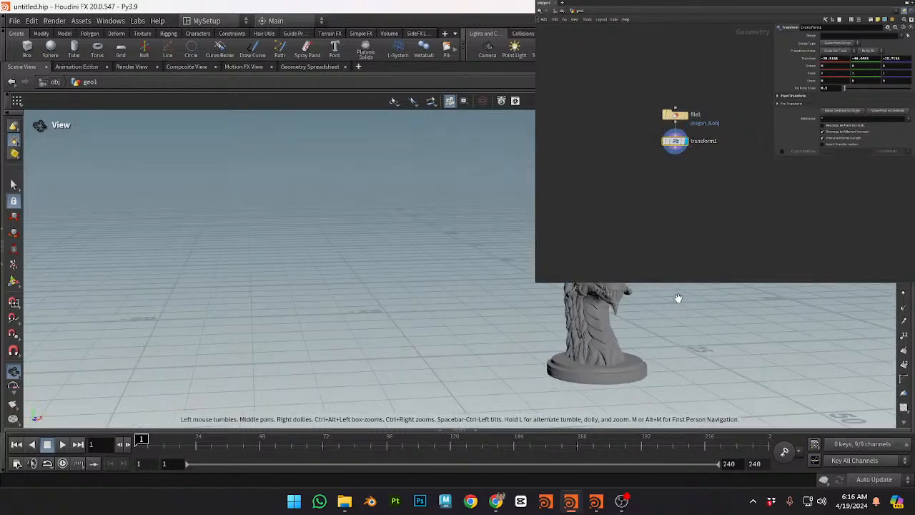
pyautogui.moveTo(718, 316); pyautogui.dragTo(665, 327)
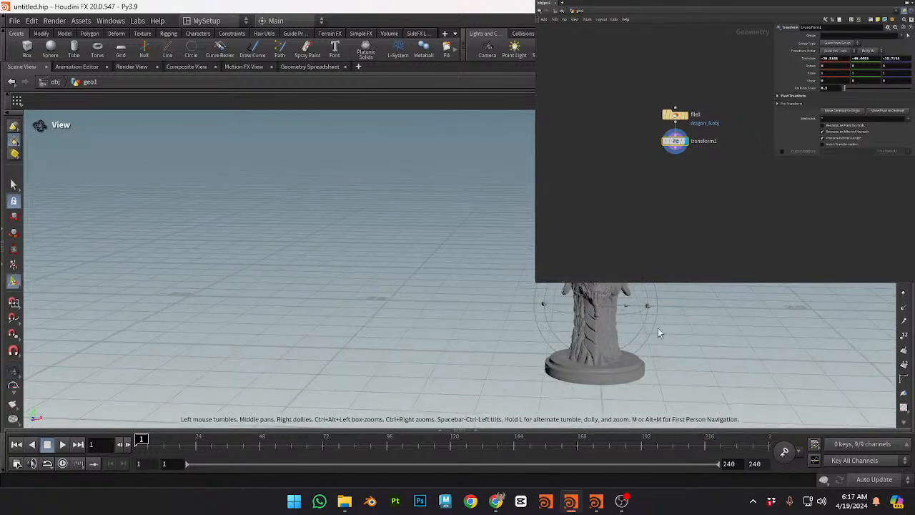
pyautogui.hotkey('space', '2')
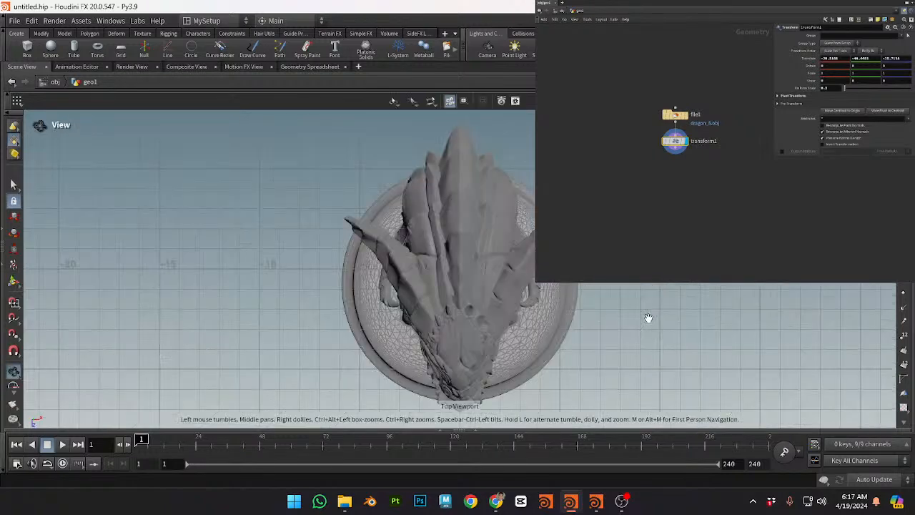
pyautogui.hotkey('space', '3')
pyautogui.moveTo(576, 333); pyautogui.dragTo(602, 333, button='middle')
pyautogui.scroll(-2, 691, 315)
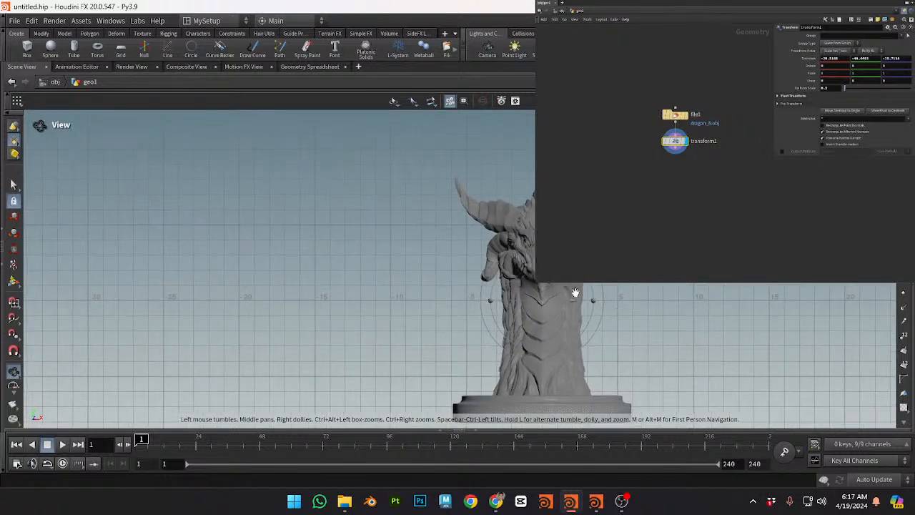
pyautogui.press('Return')
pyautogui.moveTo(543, 286); pyautogui.dragTo(543, 163)
pyautogui.hotkey('space', '1')
pyautogui.keyDown('alt'); pyautogui.moveTo(458, 315); pyautogui.dragTo(429, 297); pyautogui.keyUp('alt')
pyautogui.press('Return')
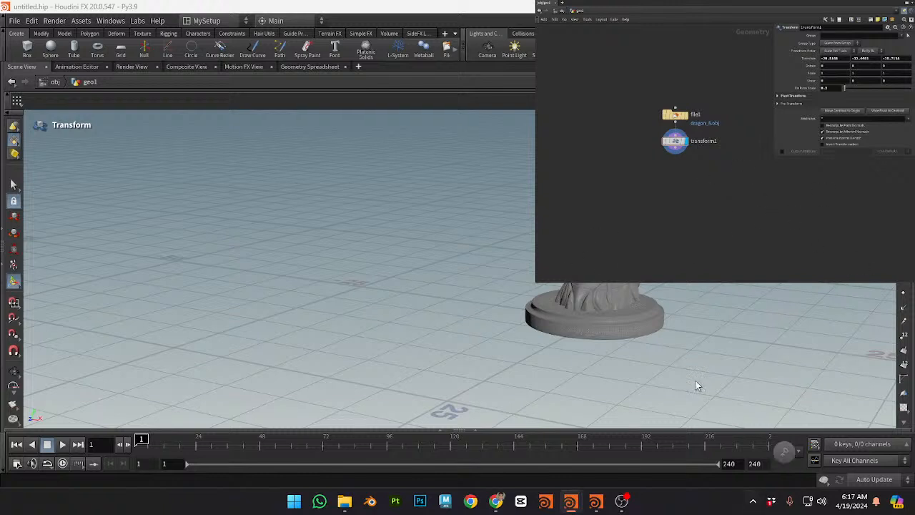
# Step: Append a Scatter node to the Transform node and display its output
pyautogui.press('Escape')
pyautogui.moveTo(576, 368); pyautogui.dragTo(691, 337)
pyautogui.press('Return')
pyautogui.click(675, 150)
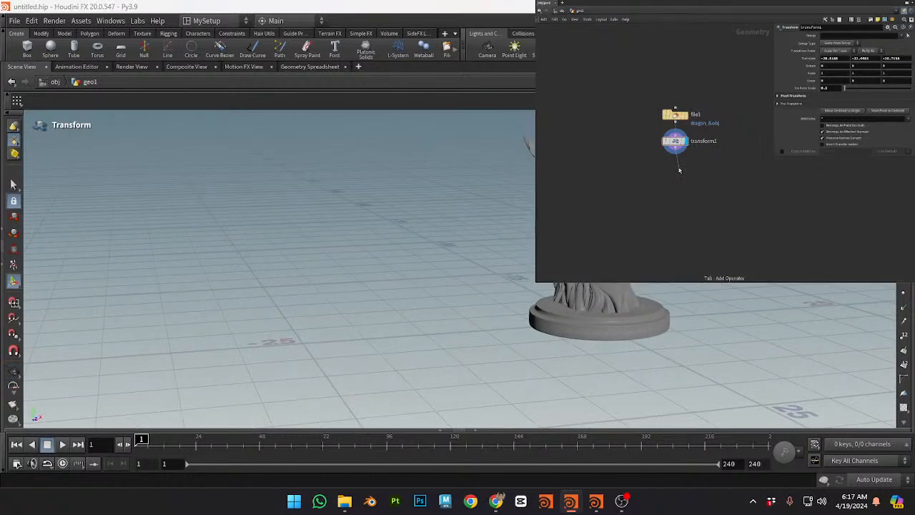
pyautogui.click(679, 170)
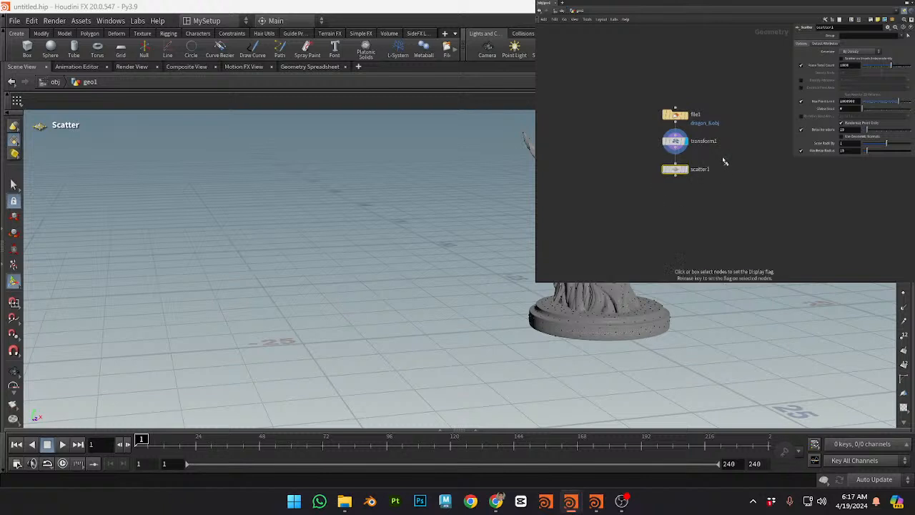
pyautogui.press('r')
pyautogui.click(675, 171)
# Step: Turn off the Scatter node's relax options and set its force total count to 10000
pyautogui.click(801, 151)
pyautogui.click(801, 130)
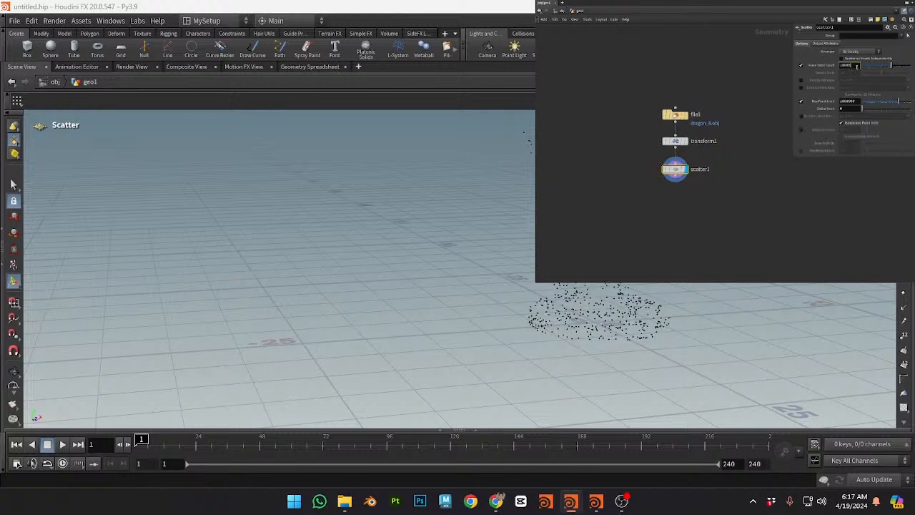
pyautogui.press('Return')
# Step: Set the viewport's particle display to Pixels for the scattered dragon points
pyautogui.keyDown('alt'); pyautogui.moveTo(431, 223); pyautogui.dragTo(343, 227); pyautogui.keyUp('alt')
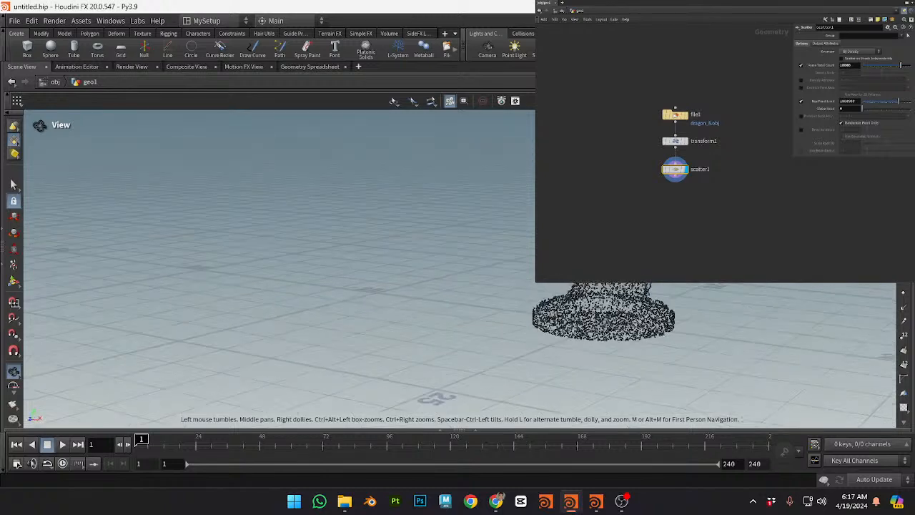
pyautogui.keyDown('alt'); pyautogui.moveTo(500, 229); pyautogui.dragTo(331, 251, button='middle'); pyautogui.keyUp('alt')
pyautogui.rightClick(903, 250)
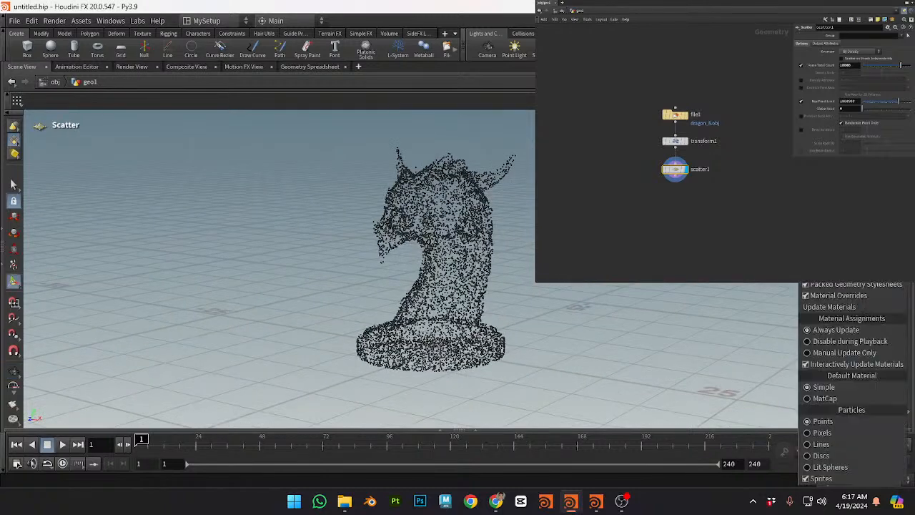
pyautogui.click(821, 432)
# Step: Examine the scattered dragon point cloud from several angles and reset the viewport's screen window
pyautogui.moveTo(460, 254)
pyautogui.keyDown('alt'); pyautogui.mouseDown()
pyautogui.moveTo(392, 213)
pyautogui.moveTo(421, 235)
pyautogui.mouseUp(); pyautogui.keyUp('alt')
pyautogui.keyDown('alt'); pyautogui.moveTo(422, 235); pyautogui.dragTo(342, 220, button='right'); pyautogui.keyUp('alt')
pyautogui.keyDown('alt'); pyautogui.moveTo(457, 246); pyautogui.dragTo(381, 238, button='right'); pyautogui.keyUp('alt')
pyautogui.keyDown('alt'); pyautogui.moveTo(381, 238); pyautogui.dragTo(435, 233); pyautogui.keyUp('alt')
pyautogui.keyDown('alt'); pyautogui.moveTo(436, 232); pyautogui.dragTo(475, 240, button='right'); pyautogui.keyUp('alt')
pyautogui.keyDown('alt'); pyautogui.moveTo(476, 239); pyautogui.dragTo(511, 247); pyautogui.keyUp('alt')
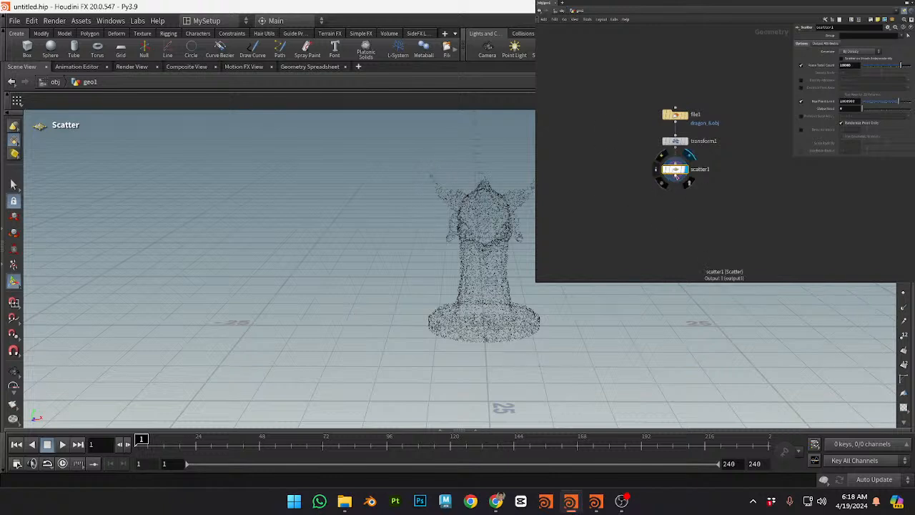
pyautogui.moveTo(676, 176); pyautogui.dragTo(678, 196)
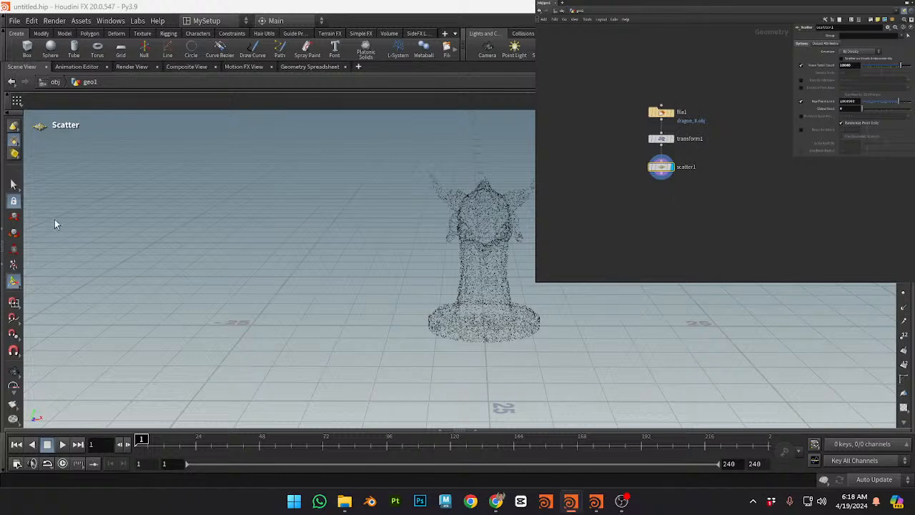
pyautogui.press('Escape')
pyautogui.moveTo(304, 243); pyautogui.dragTo(433, 249)
pyautogui.press('Return')
pyautogui.rightClick(428, 246)
pyautogui.press('Escape')
pyautogui.press('Escape')
pyautogui.rightClick(344, 231)
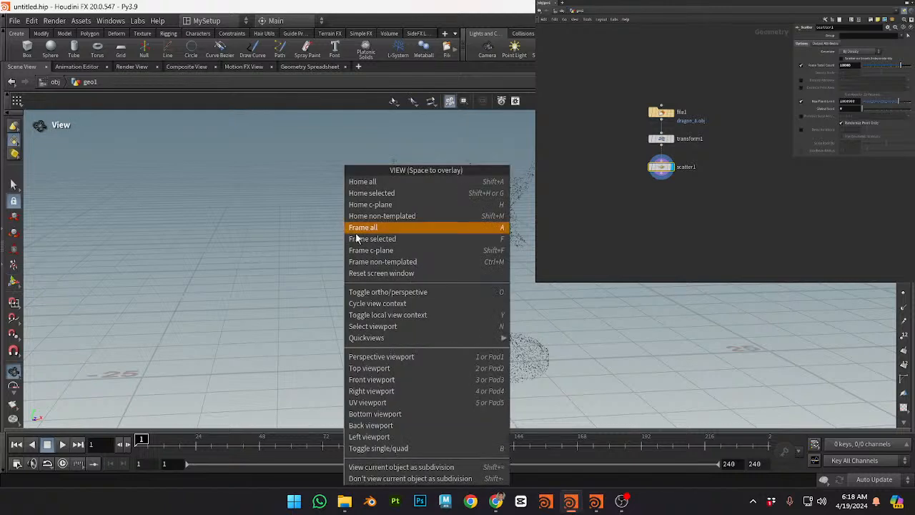
pyautogui.click(418, 275)
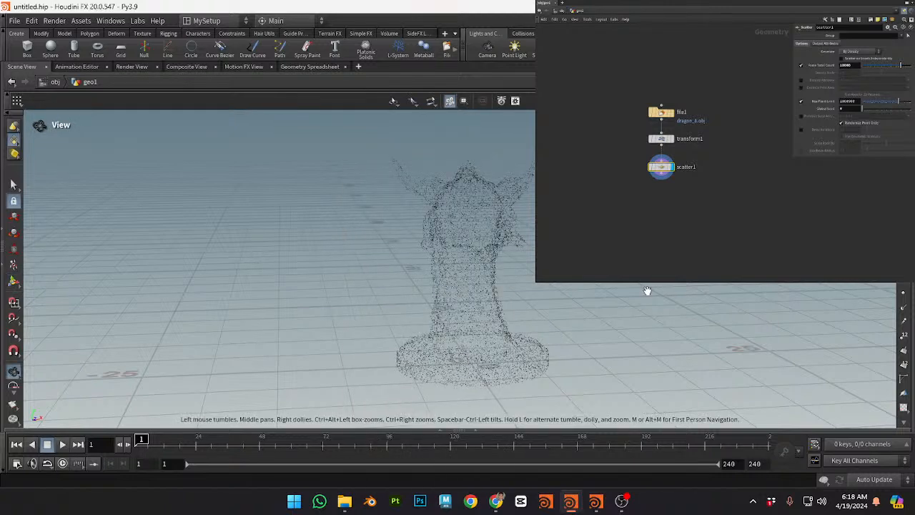
# Step: Append a Group Create node to the Scatter node and place it beside the main chain
pyautogui.click(662, 175)
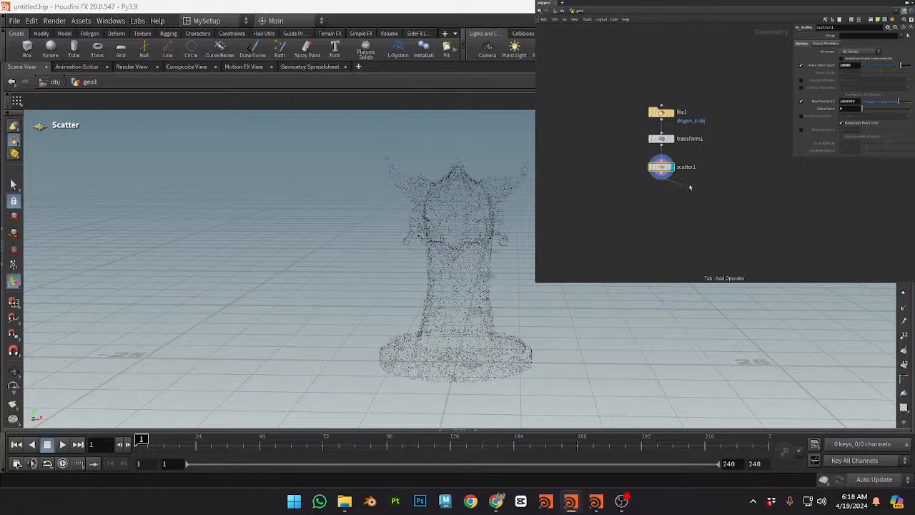
pyautogui.press('Return')
pyautogui.click(685, 190)
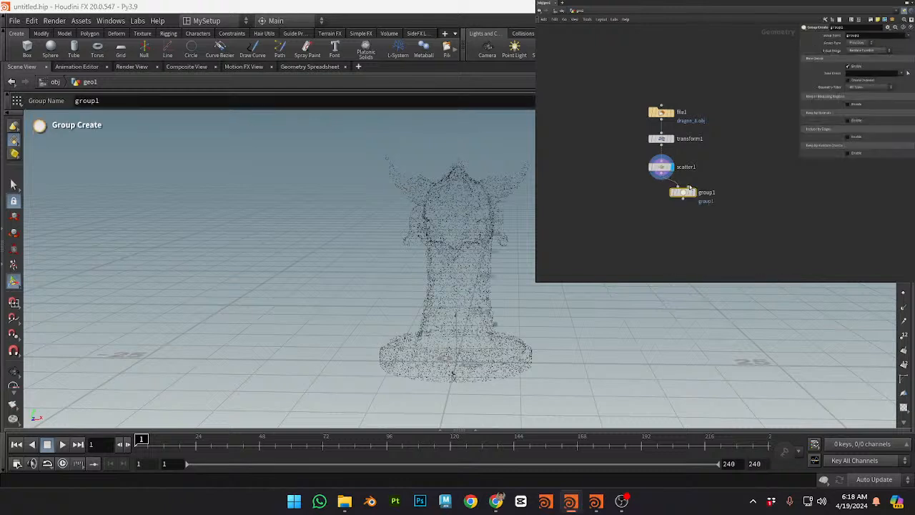
pyautogui.scroll(1, 690, 186)
pyautogui.moveTo(686, 191); pyautogui.dragTo(704, 188)
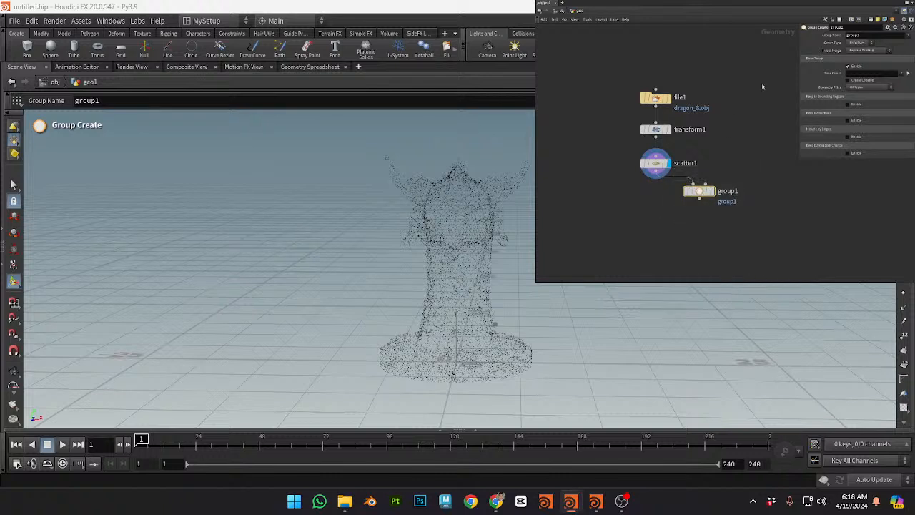
# Step: Turn off the group's base group, enable Keep in Bounding Regions, and set the group type to Points
pyautogui.click(848, 67)
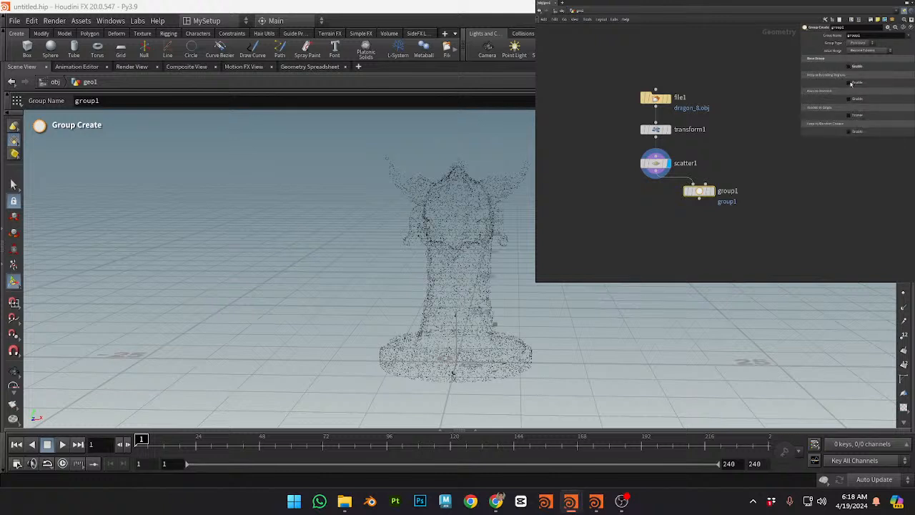
pyautogui.click(848, 83)
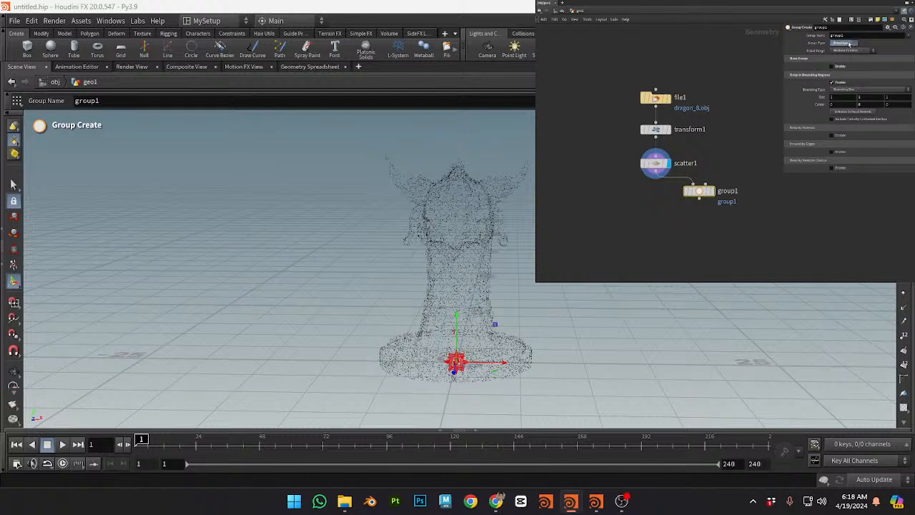
pyautogui.click(843, 55)
# Step: Set the group's bounding type to Bounding Sphere while viewing the dragon's base from the front
pyautogui.keyDown('alt'); pyautogui.moveTo(493, 277); pyautogui.dragTo(481, 247); pyautogui.keyUp('alt')
pyautogui.keyDown('alt'); pyautogui.moveTo(480, 247); pyautogui.dragTo(511, 261, button='right'); pyautogui.keyUp('alt')
pyautogui.keyDown('alt'); pyautogui.moveTo(428, 307); pyautogui.dragTo(511, 223, button='middle'); pyautogui.keyUp('alt')
pyautogui.keyDown('alt'); pyautogui.moveTo(458, 271); pyautogui.dragTo(515, 258); pyautogui.keyUp('alt')
pyautogui.hotkey('space', '3')
pyautogui.keyDown('alt'); pyautogui.moveTo(594, 236); pyautogui.dragTo(833, 290, button='right'); pyautogui.keyUp('alt')
pyautogui.keyDown('alt'); pyautogui.moveTo(513, 298); pyautogui.dragTo(641, 261, button='middle'); pyautogui.keyUp('alt')
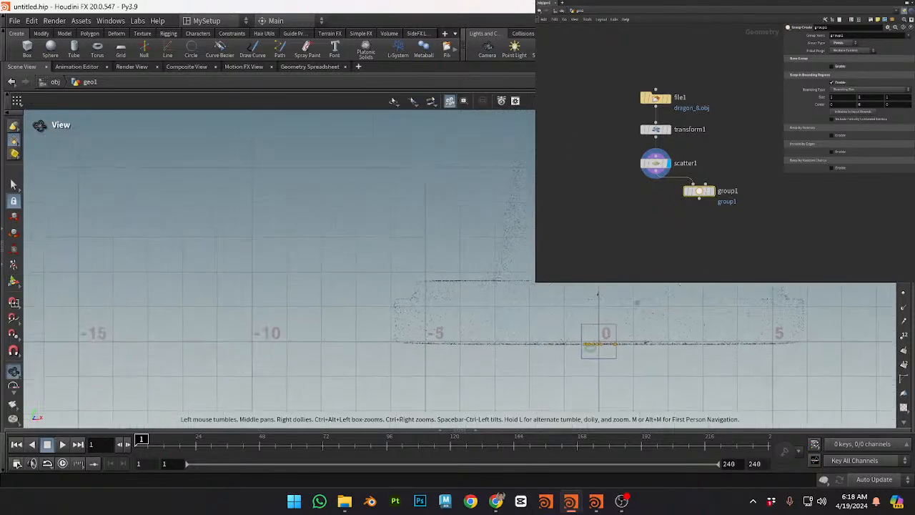
pyautogui.keyDown('alt'); pyautogui.moveTo(639, 346); pyautogui.dragTo(653, 341, button='middle'); pyautogui.keyUp('alt')
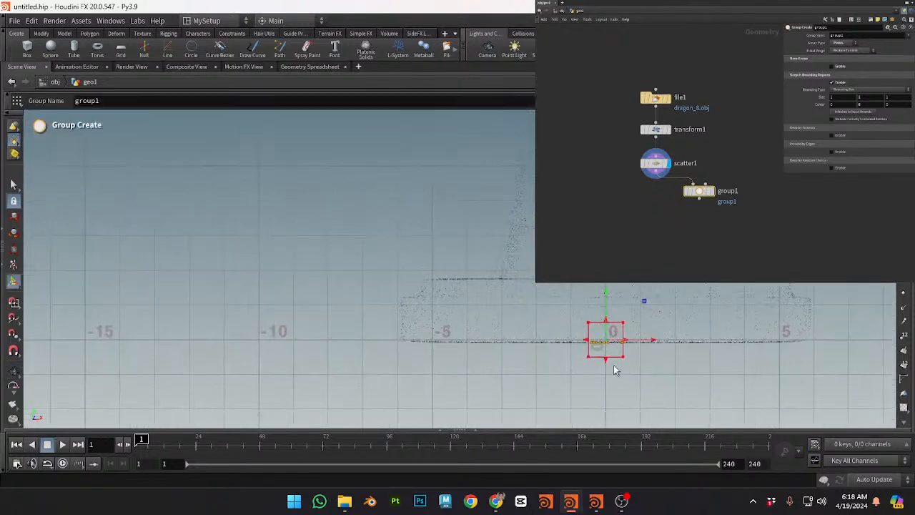
pyautogui.click(858, 108)
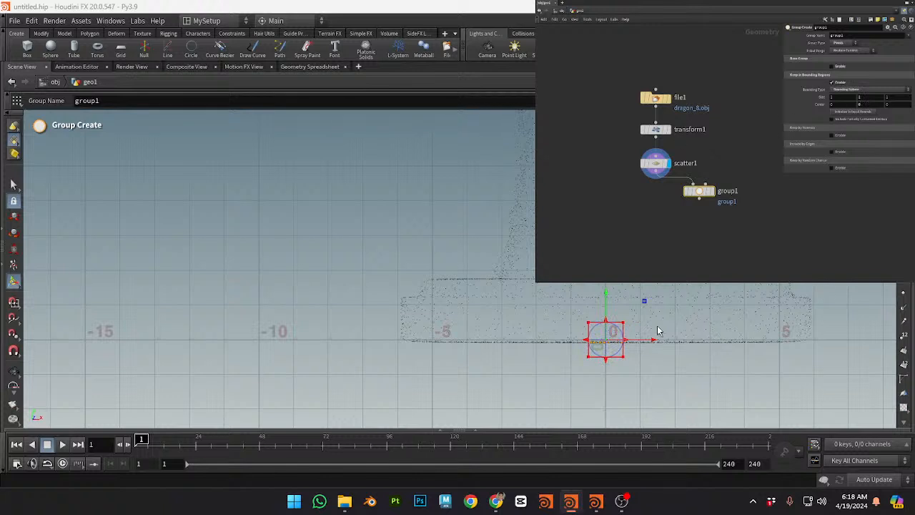
# Step: Move the group's bounding sphere from the origin to the outer edge of the dragon's base and inspect it in perspective
pyautogui.moveTo(608, 344); pyautogui.dragTo(485, 275)
pyautogui.press('Escape')
pyautogui.moveTo(485, 275); pyautogui.dragTo(586, 285, button='right')
pyautogui.moveTo(533, 339); pyautogui.dragTo(482, 202, button='middle')
pyautogui.moveTo(482, 202); pyautogui.dragTo(500, 243, button='right')
pyautogui.moveTo(500, 243); pyautogui.dragTo(457, 235)
pyautogui.press('Return')
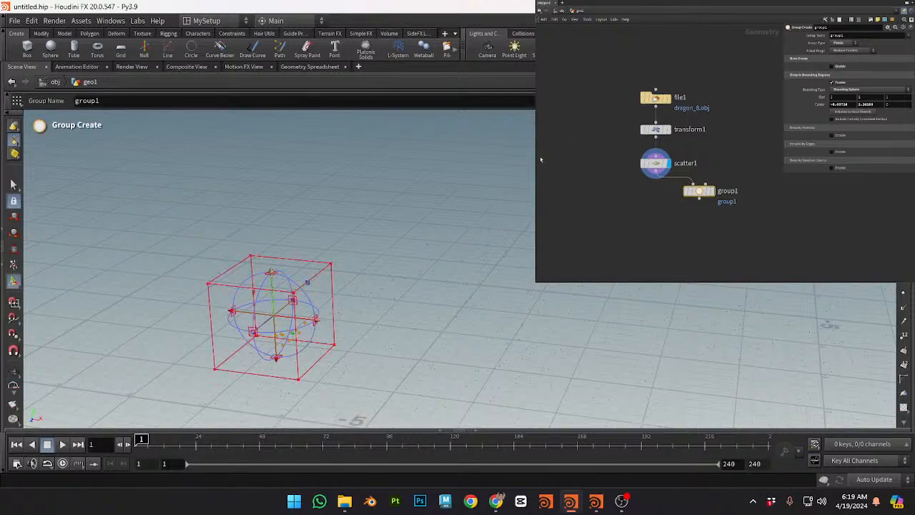
# Step: Change the viewport's particle display from pixels to Points
pyautogui.rightClick(903, 263)
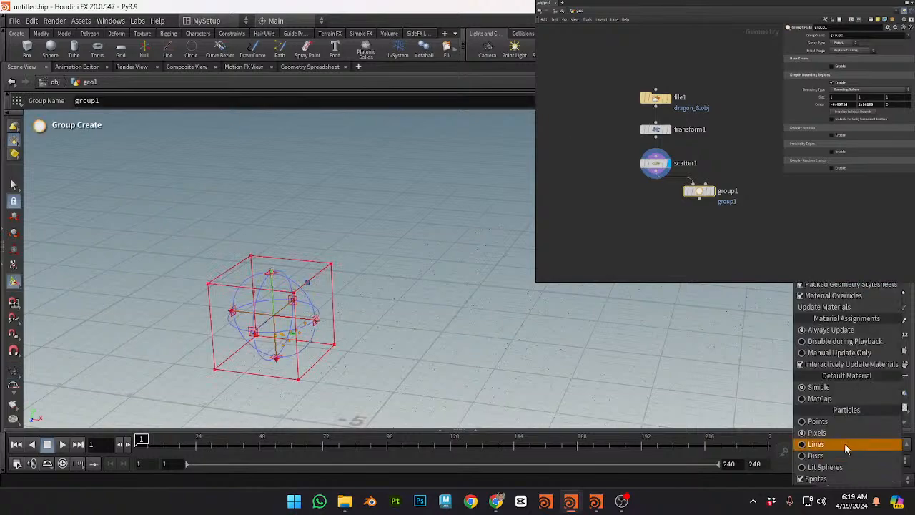
pyautogui.click(846, 423)
pyautogui.press('Escape')
# Step: Shift the bounding sphere inward along X to about -5.8 so it covers the edge of the dragon's base
pyautogui.moveTo(425, 270); pyautogui.dragTo(482, 268)
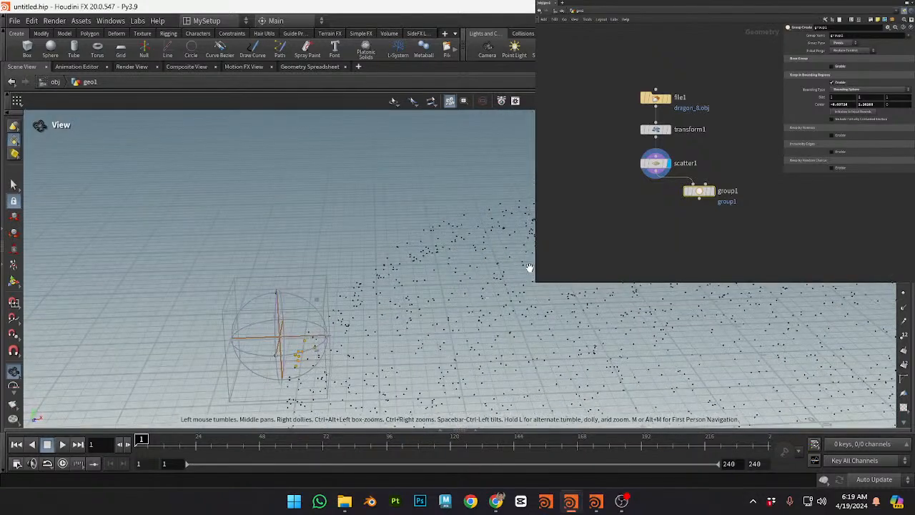
pyautogui.moveTo(502, 267); pyautogui.dragTo(303, 255, button='right')
pyautogui.press('Return')
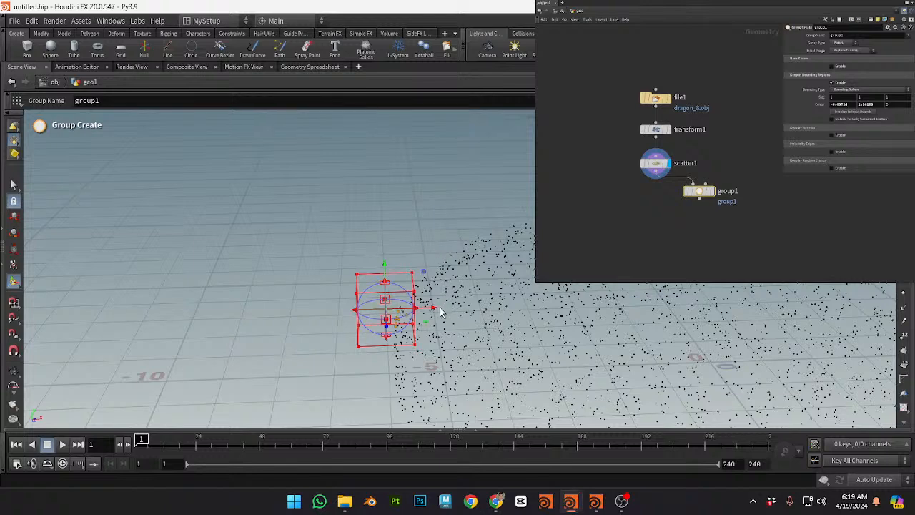
pyautogui.moveTo(434, 309); pyautogui.dragTo(449, 310)
pyautogui.moveTo(506, 312)
pyautogui.mouseDown()
pyautogui.moveTo(502, 250)
pyautogui.moveTo(528, 235)
pyautogui.moveTo(516, 307)
pyautogui.mouseUp()
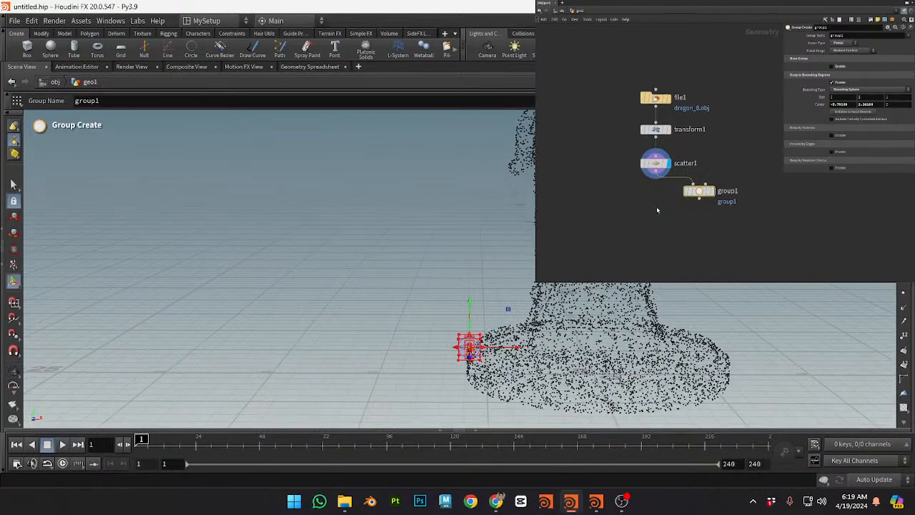
# Step: Duplicate the group1 node between scatter1 and group1, and space the two group nodes apart
pyautogui.moveTo(700, 192)
pyautogui.mouseDown()
pyautogui.moveTo(705, 223)
pyautogui.moveTo(703, 188)
pyautogui.moveTo(675, 200)
pyautogui.moveTo(702, 195)
pyautogui.mouseUp()
pyautogui.moveTo(703, 232); pyautogui.dragTo(704, 222)
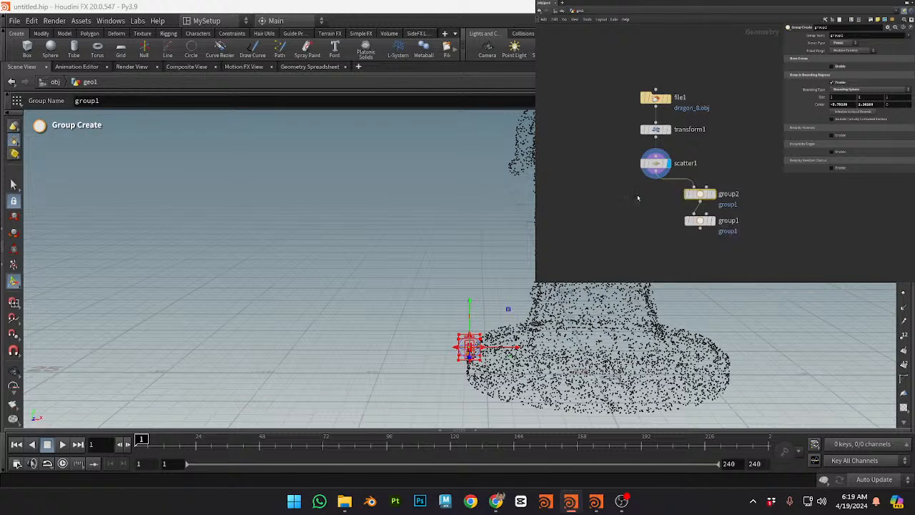
# Step: Set group1's Initial Merge to Union with Existing
pyautogui.moveTo(706, 200)
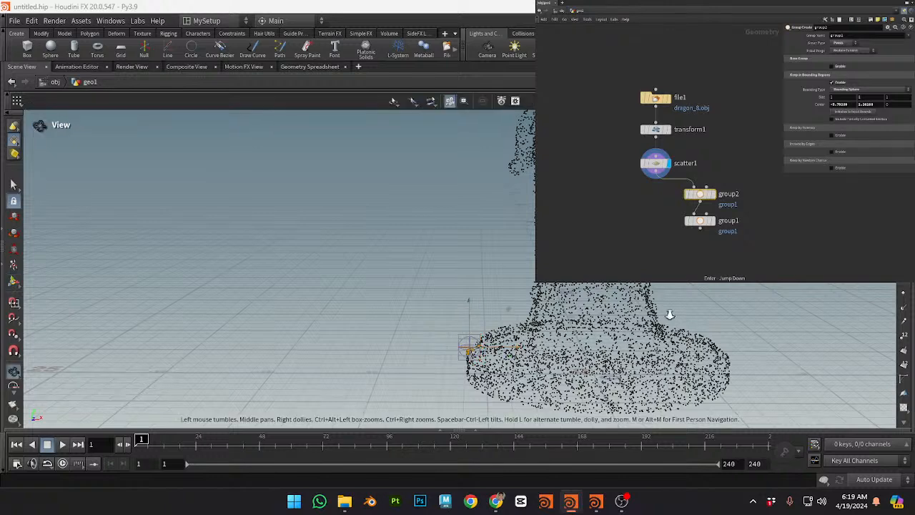
pyautogui.keyDown('alt'); pyautogui.moveTo(676, 314); pyautogui.dragTo(627, 290, button='right'); pyautogui.keyUp('alt')
pyautogui.keyDown('alt'); pyautogui.moveTo(627, 291); pyautogui.dragTo(620, 284); pyautogui.keyUp('alt')
pyautogui.keyDown('alt'); pyautogui.moveTo(620, 284); pyautogui.dragTo(631, 328, button='middle'); pyautogui.keyUp('alt')
pyautogui.moveTo(790, 216); pyautogui.dragTo(604, 227)
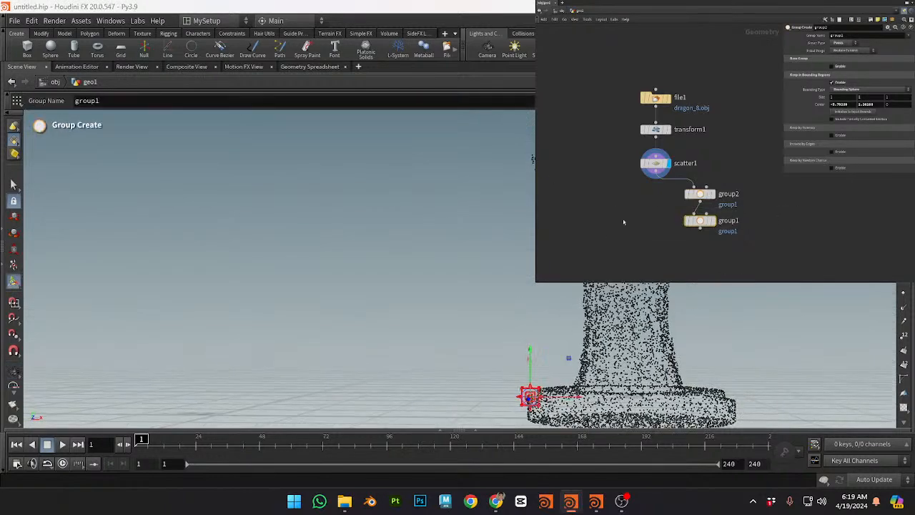
pyautogui.click(855, 52)
pyautogui.click(856, 66)
# Step: Raise group2's bounding sphere from the base to the height of the dragon's outstretched upper tip, using the front view
pyautogui.click(700, 193)
pyautogui.moveTo(530, 359); pyautogui.dragTo(515, 244)
pyautogui.hotkey('ctrl', 'z')
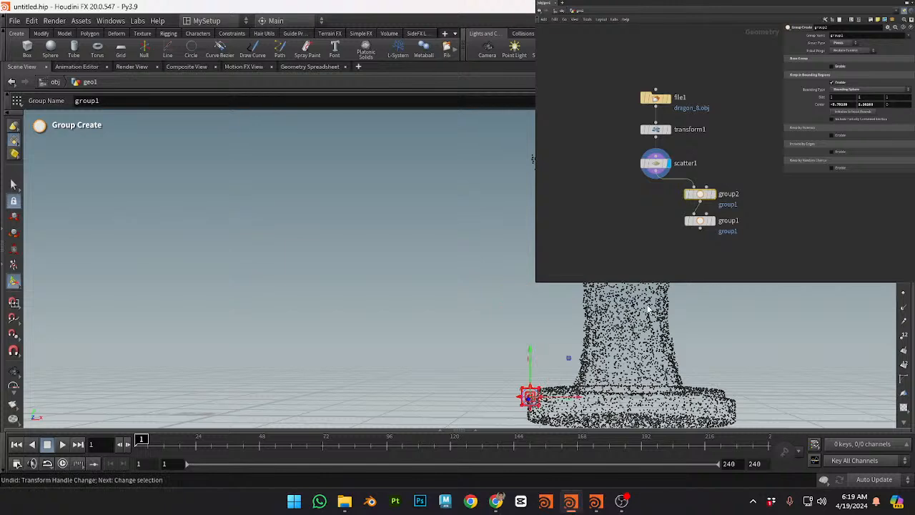
pyautogui.hotkey('space', '3')
pyautogui.keyDown('alt'); pyautogui.moveTo(641, 308); pyautogui.dragTo(648, 321, button='middle'); pyautogui.keyUp('alt')
pyautogui.keyDown('alt'); pyautogui.moveTo(549, 354); pyautogui.dragTo(454, 325, button='right'); pyautogui.keyUp('alt')
pyautogui.keyDown('alt'); pyautogui.moveTo(658, 337); pyautogui.dragTo(673, 247, button='middle'); pyautogui.keyUp('alt')
pyautogui.moveTo(550, 324); pyautogui.dragTo(520, 165)
pyautogui.keyDown('alt'); pyautogui.moveTo(551, 177); pyautogui.dragTo(562, 379, button='middle'); pyautogui.keyUp('alt')
pyautogui.moveTo(532, 368); pyautogui.dragTo(575, 169)
# Step: Align group2's bounding sphere in depth and position onto the dragon's outermost upper tip, centered at about X -5.8, Y 15
pyautogui.hotkey('space', '1')
pyautogui.keyDown('alt'); pyautogui.moveTo(500, 236); pyautogui.dragTo(586, 286); pyautogui.keyUp('alt')
pyautogui.keyDown('alt'); pyautogui.moveTo(572, 214); pyautogui.dragTo(557, 371, button='middle'); pyautogui.keyUp('alt')
pyautogui.keyDown('alt'); pyautogui.moveTo(501, 343); pyautogui.dragTo(550, 358, button='right'); pyautogui.keyUp('alt')
pyautogui.keyDown('alt'); pyautogui.moveTo(544, 343); pyautogui.dragTo(536, 293); pyautogui.keyUp('alt')
pyautogui.moveTo(580, 255); pyautogui.dragTo(455, 244)
pyautogui.keyDown('alt'); pyautogui.moveTo(455, 244); pyautogui.dragTo(632, 279, button='right'); pyautogui.keyUp('alt')
pyautogui.click(508, 261)
pyautogui.keyDown('alt'); pyautogui.moveTo(509, 262); pyautogui.dragTo(648, 286, button='right'); pyautogui.keyUp('alt')
pyautogui.keyDown('alt'); pyautogui.moveTo(647, 286); pyautogui.dragTo(628, 275); pyautogui.keyUp('alt')
pyautogui.keyDown('alt'); pyautogui.moveTo(608, 304); pyautogui.dragTo(568, 298); pyautogui.keyUp('alt')
pyautogui.keyDown('alt'); pyautogui.moveTo(416, 263); pyautogui.dragTo(486, 279); pyautogui.keyUp('alt')
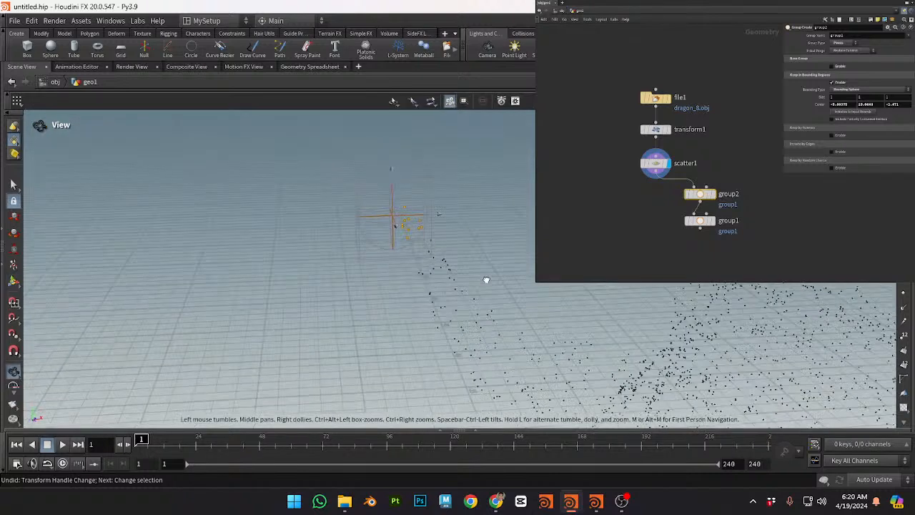
pyautogui.moveTo(439, 215); pyautogui.dragTo(451, 216)
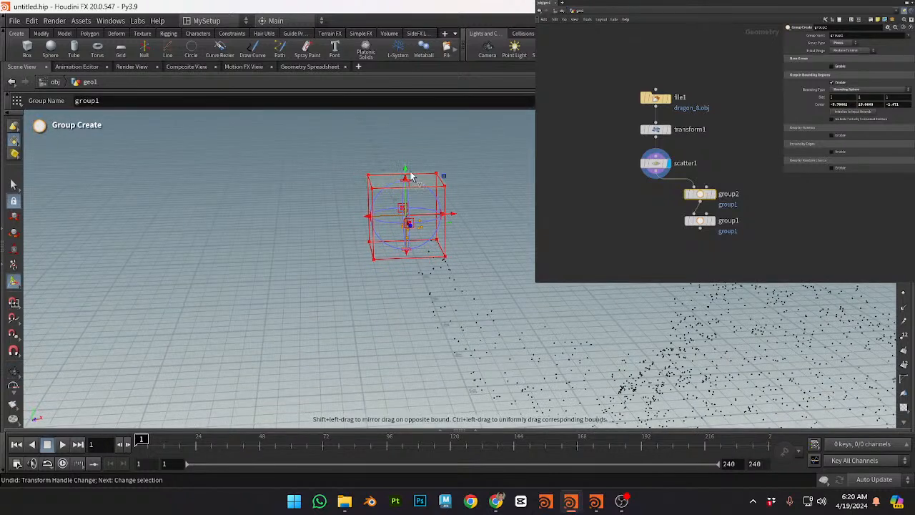
pyautogui.moveTo(410, 174)
pyautogui.mouseDown()
pyautogui.moveTo(408, 181)
pyautogui.moveTo(414, 176)
pyautogui.mouseUp()
# Step: Select group1 and make it the displayed node so both grouped regions show on the whole dragon
pyautogui.keyDown('alt'); pyautogui.moveTo(414, 178); pyautogui.dragTo(282, 227, button='right'); pyautogui.keyUp('alt')
pyautogui.keyDown('alt'); pyautogui.moveTo(282, 227); pyautogui.dragTo(493, 221); pyautogui.keyUp('alt')
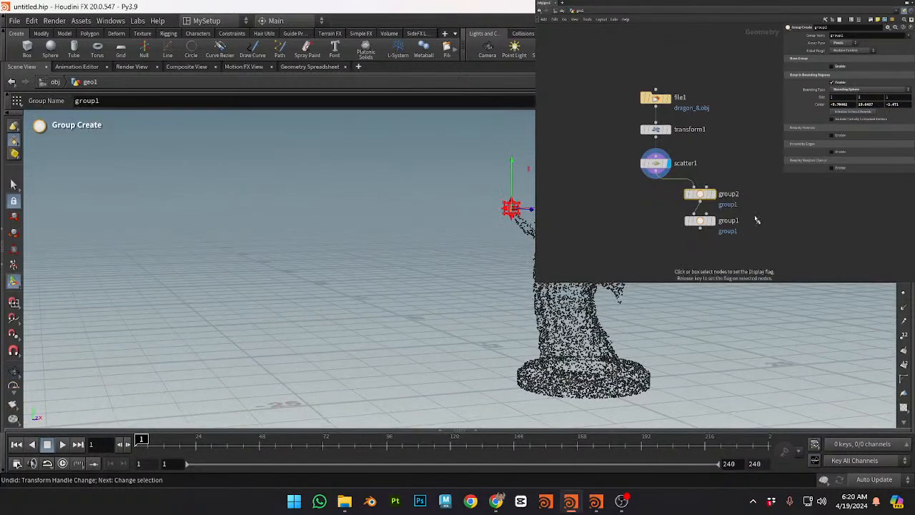
pyautogui.click(712, 193)
pyautogui.press('r')
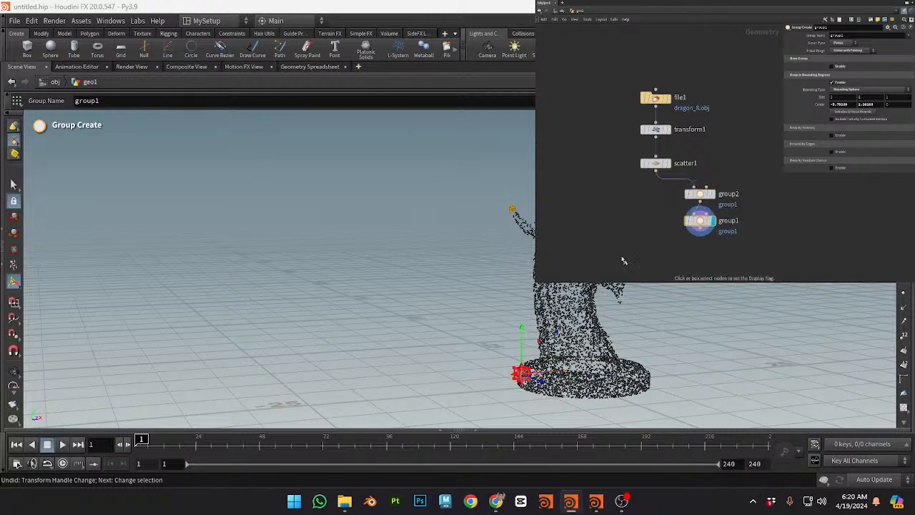
# Step: Examine the grouped points at the edge of the dragon's base from several angles and distances
pyautogui.keyDown('alt'); pyautogui.moveTo(647, 364); pyautogui.dragTo(571, 350); pyautogui.keyUp('alt')
pyautogui.keyDown('alt'); pyautogui.moveTo(570, 350); pyautogui.dragTo(653, 364, button='right'); pyautogui.keyUp('alt')
pyautogui.keyDown('alt'); pyautogui.moveTo(619, 370); pyautogui.dragTo(680, 302, button='middle'); pyautogui.keyUp('alt')
pyautogui.keyDown('alt'); pyautogui.moveTo(663, 277); pyautogui.dragTo(681, 281, button='right'); pyautogui.keyUp('alt')
pyautogui.rightClick(681, 280)
pyautogui.press('Escape')
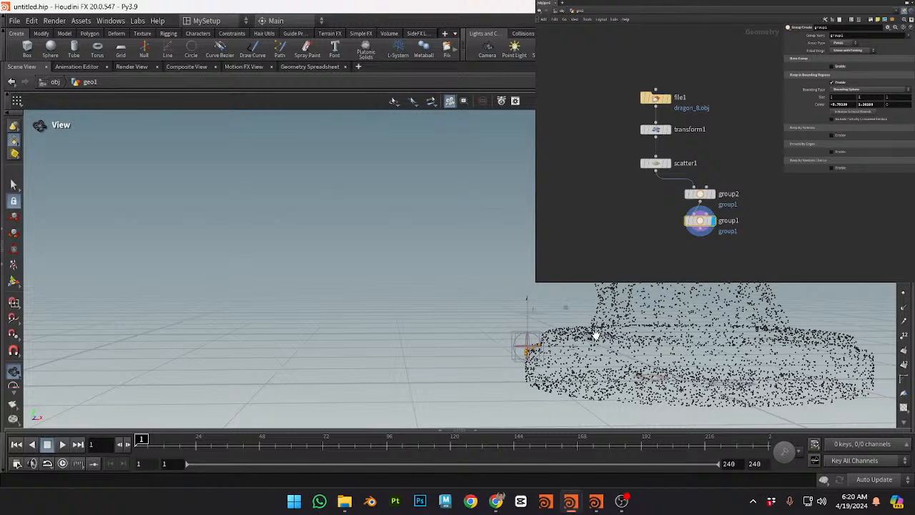
pyautogui.scroll(1, 596, 330)
pyautogui.scroll(-8, 699, 278)
pyautogui.keyDown('alt'); pyautogui.moveTo(596, 330); pyautogui.dragTo(587, 366); pyautogui.keyUp('alt')
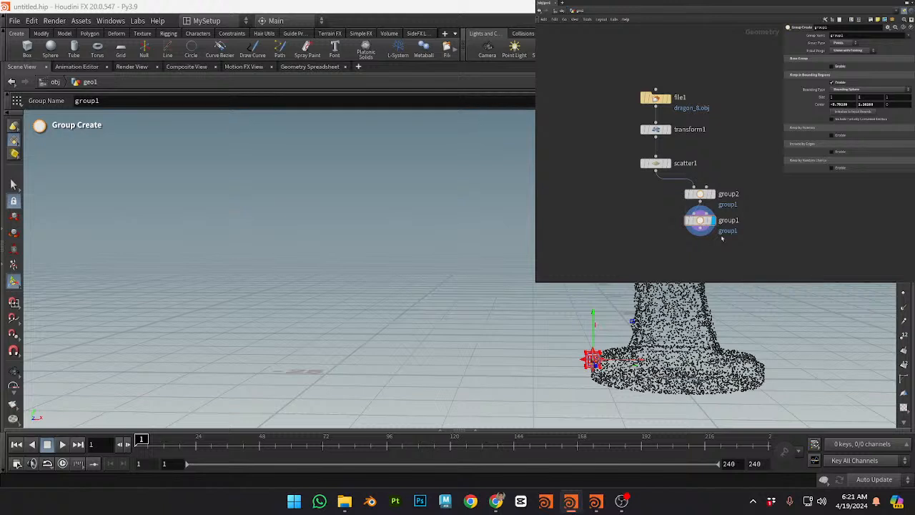
# Step: Append an Attribute Noise node to group1 and align it directly below in the network
pyautogui.moveTo(736, 241); pyautogui.dragTo(743, 158, button='middle')
pyautogui.moveTo(715, 172)
pyautogui.mouseDown(button='right')
pyautogui.moveTo(745, 188)
pyautogui.moveTo(726, 173)
pyautogui.mouseUp(button='right')
pyautogui.moveTo(704, 141); pyautogui.dragTo(704, 172)
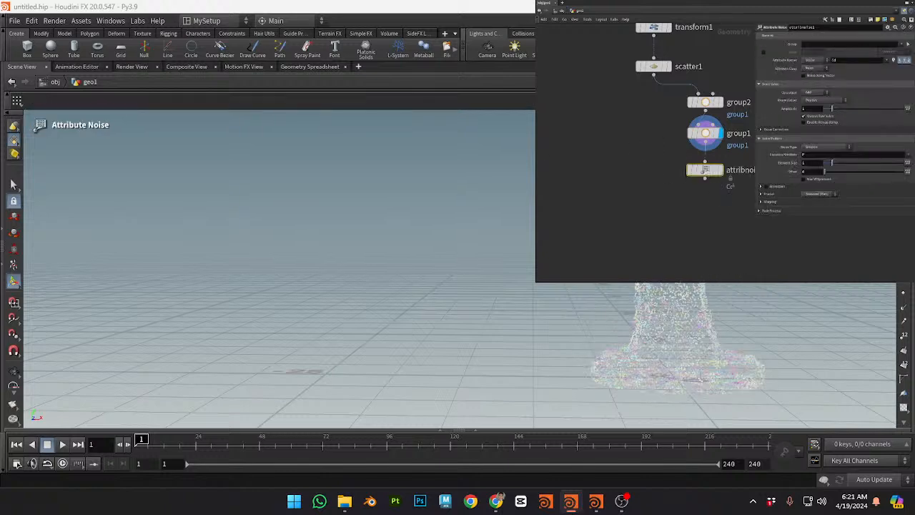
pyautogui.keyDown('alt'); pyautogui.moveTo(646, 199); pyautogui.dragTo(602, 198, button='middle'); pyautogui.keyUp('alt')
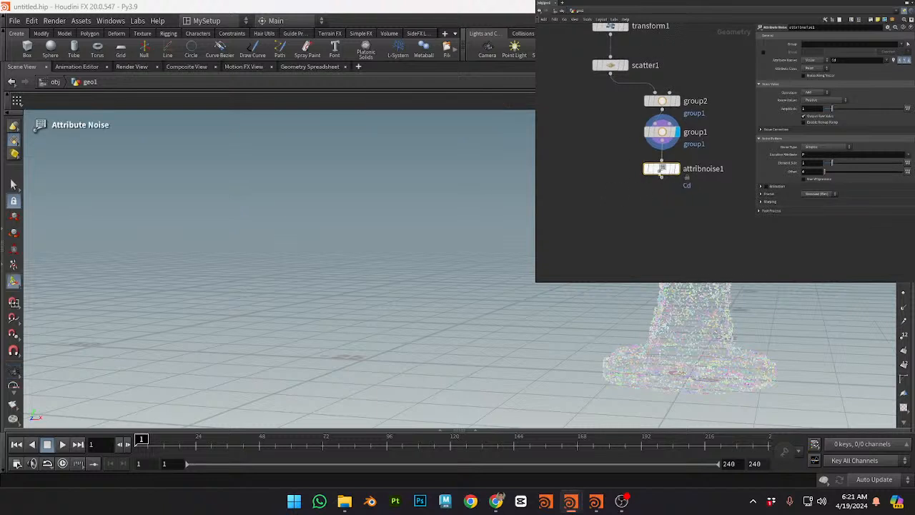
pyautogui.moveTo(662, 168); pyautogui.dragTo(661, 165)
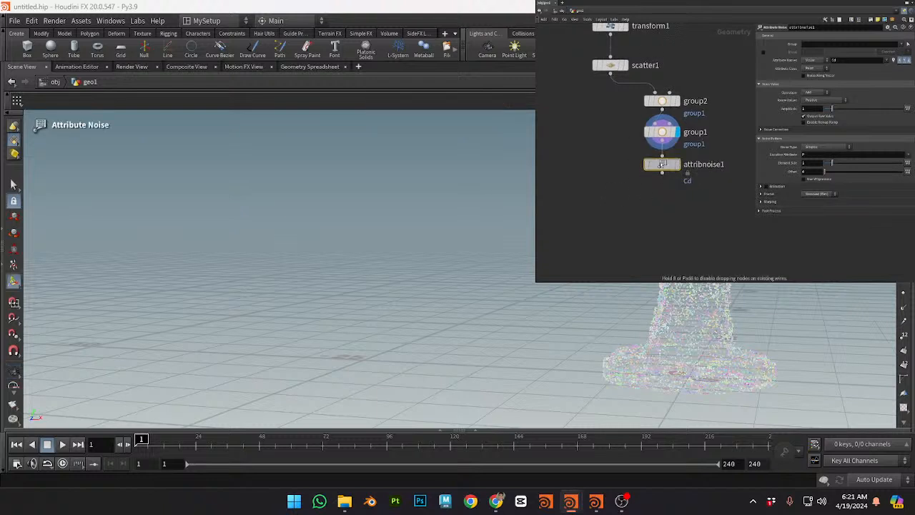
pyautogui.click(718, 154)
pyautogui.moveTo(716, 159); pyautogui.dragTo(595, 191)
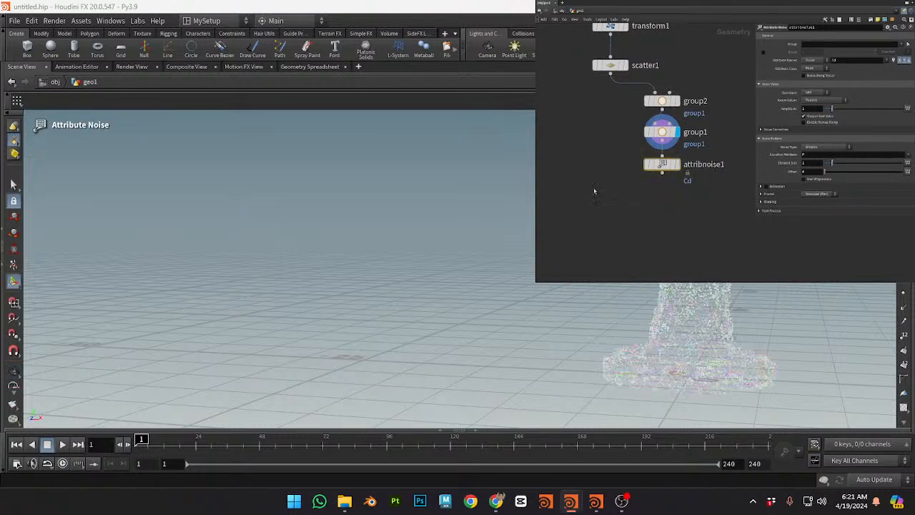
# Step: Set the Attribute Noise node's attribute name to P
pyautogui.moveTo(841, 61); pyautogui.dragTo(766, 68)
pyautogui.write('P')
pyautogui.press('Return')
# Step: Set the noise amplitude to 1.79 and its range values to Zero Centered, and display the attribnoise1 node
pyautogui.keyDown('alt'); pyautogui.moveTo(525, 338); pyautogui.dragTo(661, 286); pyautogui.keyUp('alt')
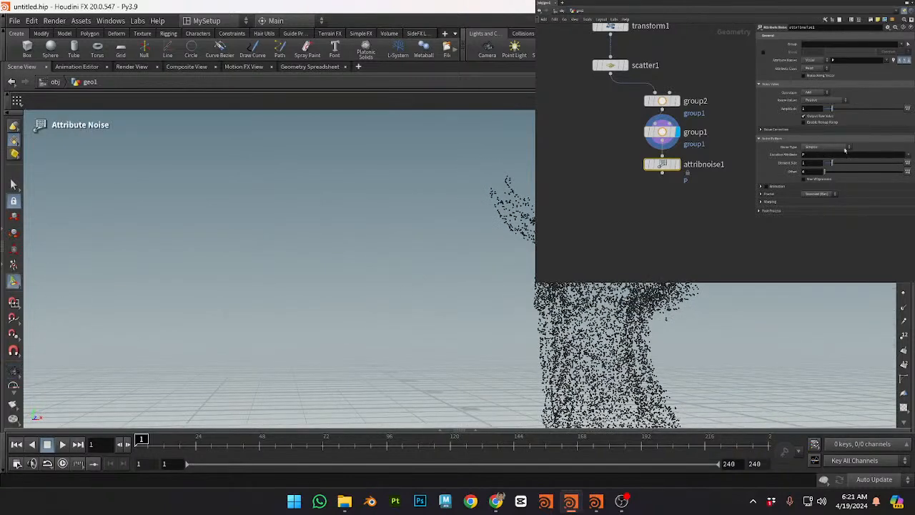
pyautogui.moveTo(831, 109); pyautogui.dragTo(837, 111)
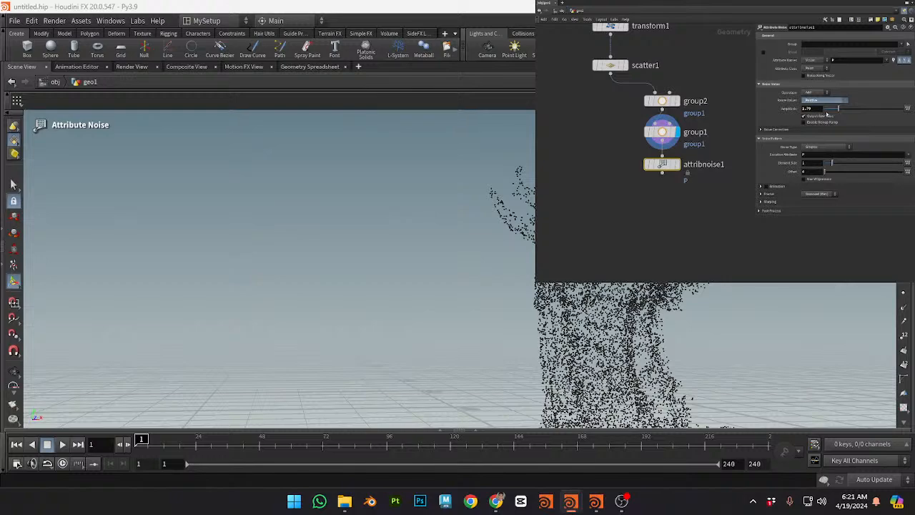
pyautogui.click(825, 115)
pyautogui.keyDown('alt'); pyautogui.moveTo(620, 341); pyautogui.dragTo(630, 390); pyautogui.keyUp('alt')
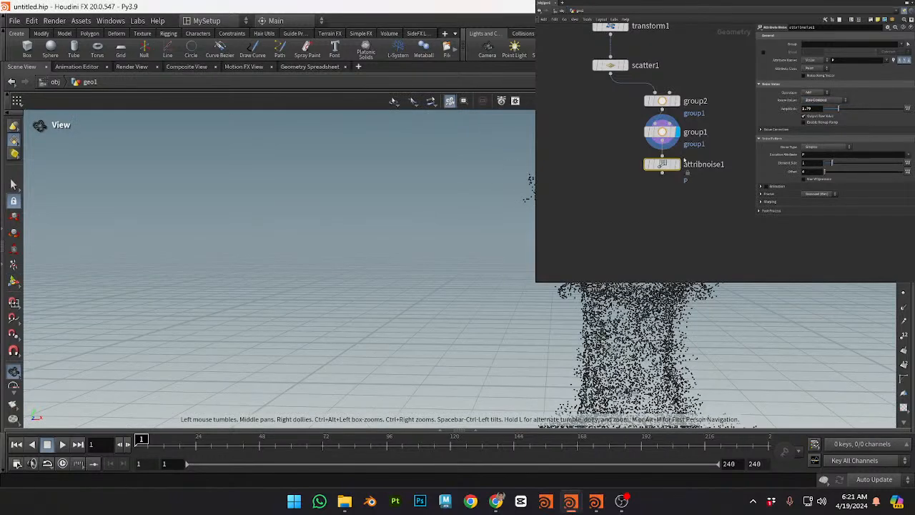
pyautogui.press('r')
pyautogui.moveTo(738, 296)
pyautogui.keyDown('alt'); pyautogui.mouseDown()
pyautogui.moveTo(760, 298)
pyautogui.moveTo(748, 287)
pyautogui.mouseUp(); pyautogui.keyUp('alt')
pyautogui.keyDown('alt'); pyautogui.moveTo(741, 305); pyautogui.dragTo(679, 307, button='right'); pyautogui.keyUp('alt')
# Step: Lower the noise amplitude to about 0.7 and fine-tune the element size to 0.97
pyautogui.moveTo(839, 109)
pyautogui.mouseDown()
pyautogui.moveTo(823, 112)
pyautogui.moveTo(847, 111)
pyautogui.moveTo(831, 110)
pyautogui.mouseUp()
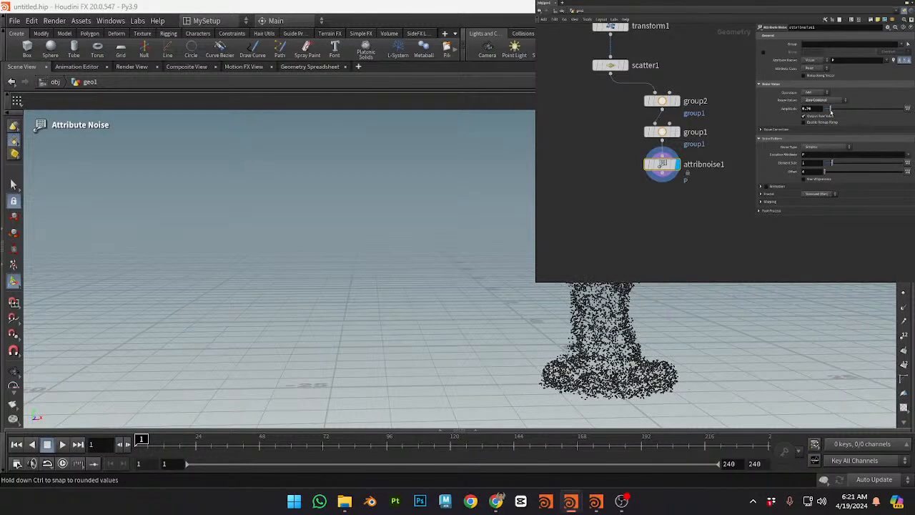
pyautogui.moveTo(833, 164); pyautogui.dragTo(831, 164)
pyautogui.hotkey('ctrl', 'z')
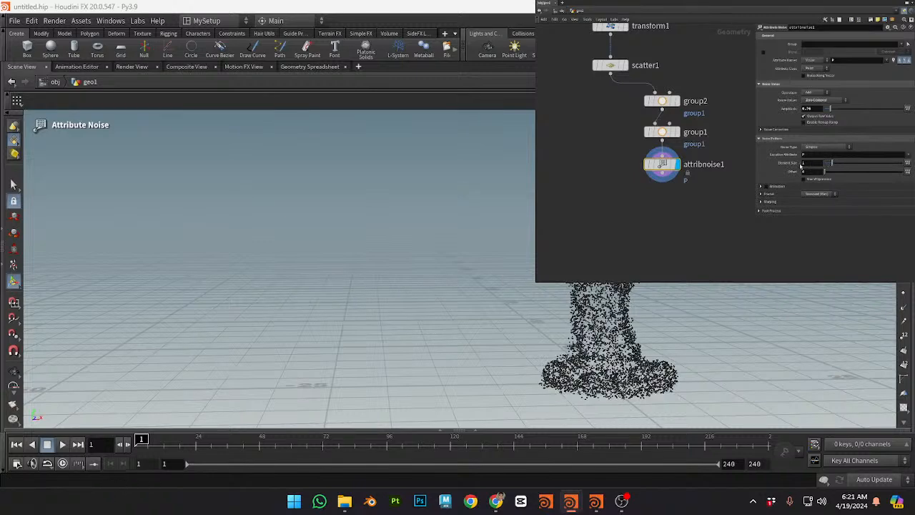
pyautogui.moveTo(788, 169); pyautogui.dragTo(714, 186, button='middle')
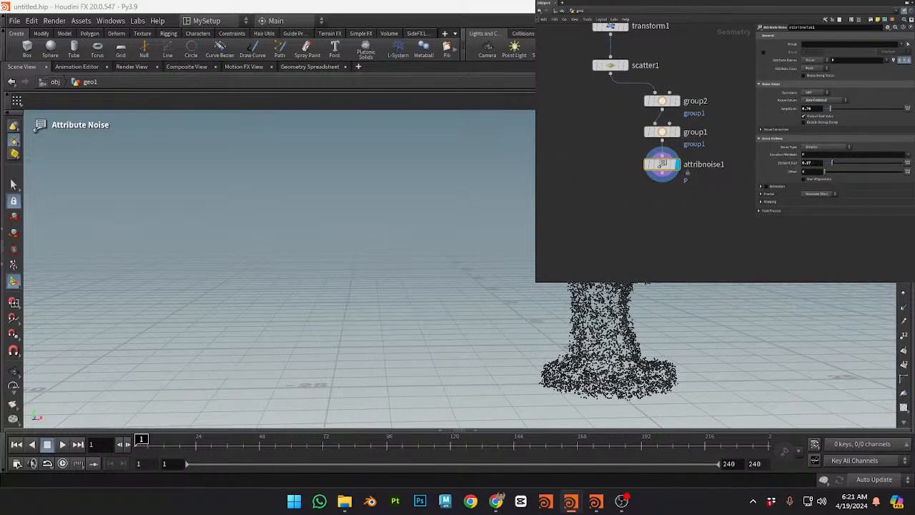
pyautogui.keyDown('alt'); pyautogui.moveTo(745, 298); pyautogui.dragTo(731, 316); pyautogui.keyUp('alt')
# Step: Set the noise element size to 0.8 and the amplitude to 0.7
pyautogui.moveTo(821, 163); pyautogui.dragTo(695, 149)
pyautogui.write('0.5')
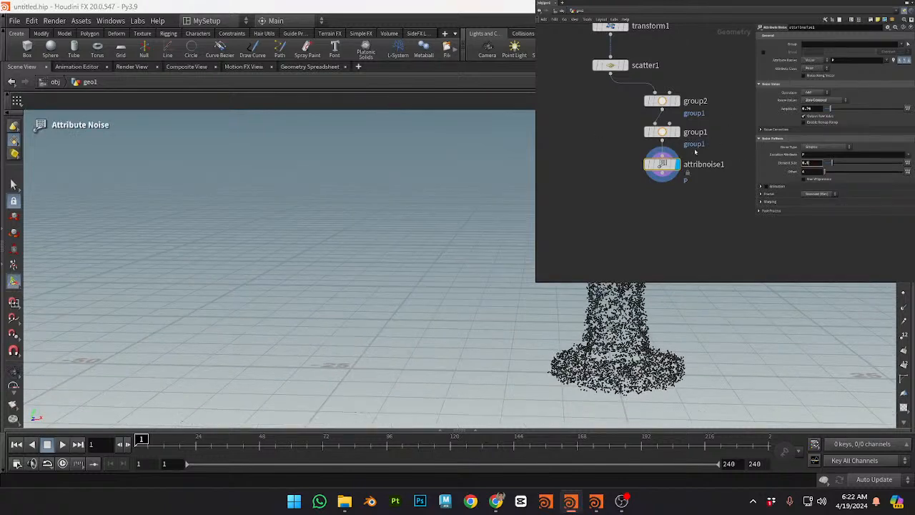
pyautogui.write('8')
pyautogui.press('Return')
pyautogui.click(819, 108)
pyautogui.press('BackSpace')
pyautogui.press('Return')
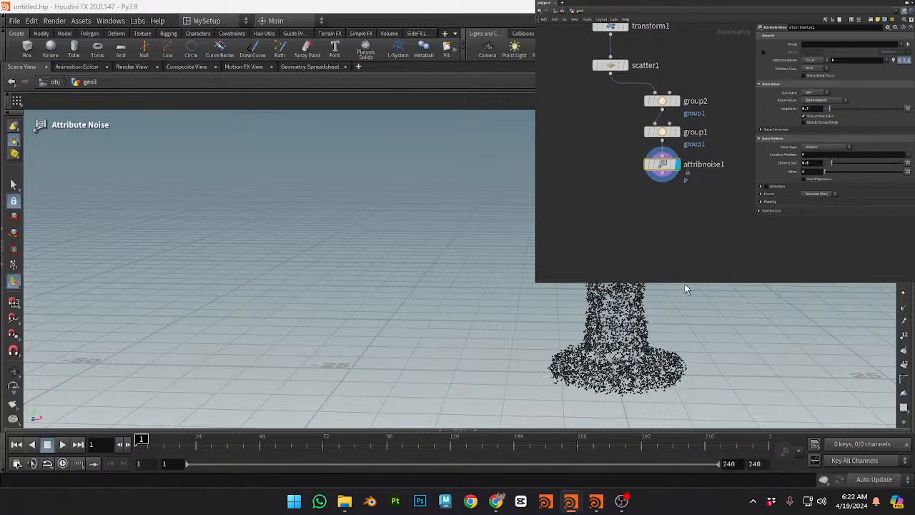
# Step: Append a Distance from Geometry node to attribnoise1 and place it lower in the network
pyautogui.keyDown('alt'); pyautogui.moveTo(675, 336); pyautogui.dragTo(636, 313); pyautogui.keyUp('alt')
pyautogui.keyDown('alt'); pyautogui.moveTo(636, 313); pyautogui.dragTo(629, 241, button='middle'); pyautogui.keyUp('alt')
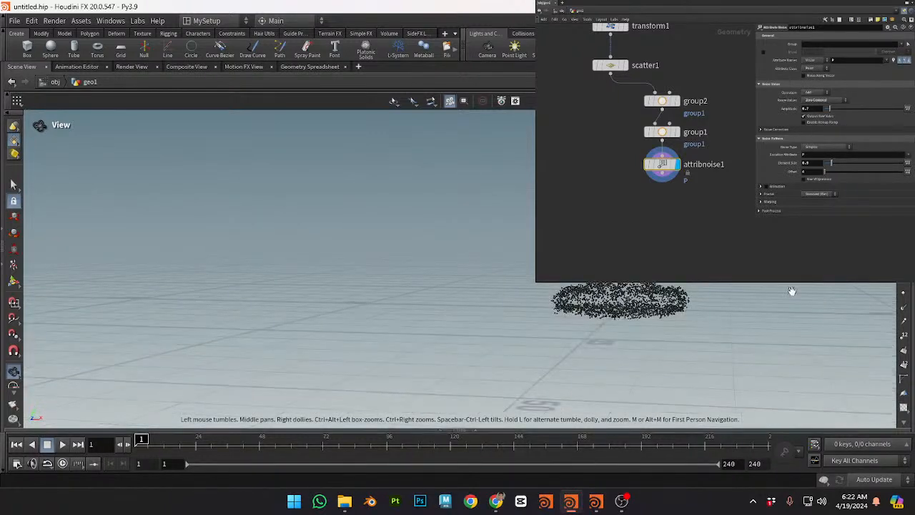
pyautogui.click(662, 173)
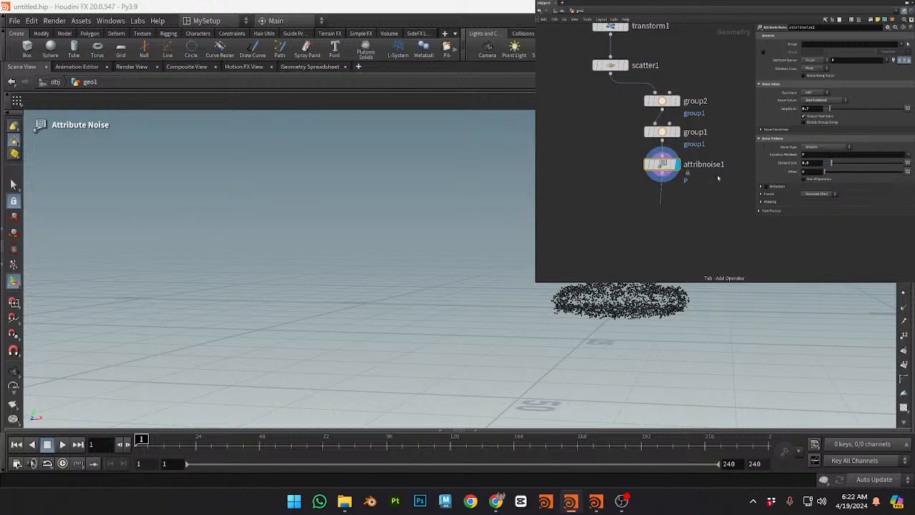
pyautogui.click(723, 146)
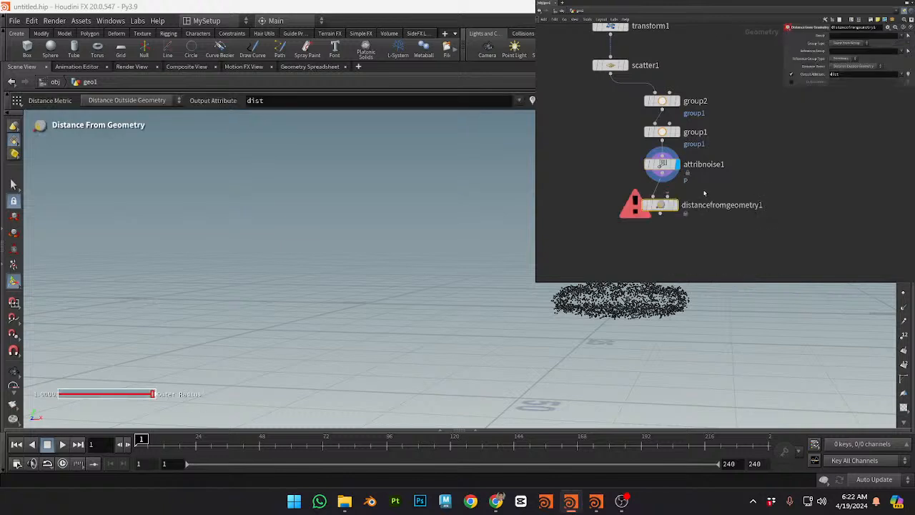
pyautogui.moveTo(661, 208); pyautogui.dragTo(663, 221)
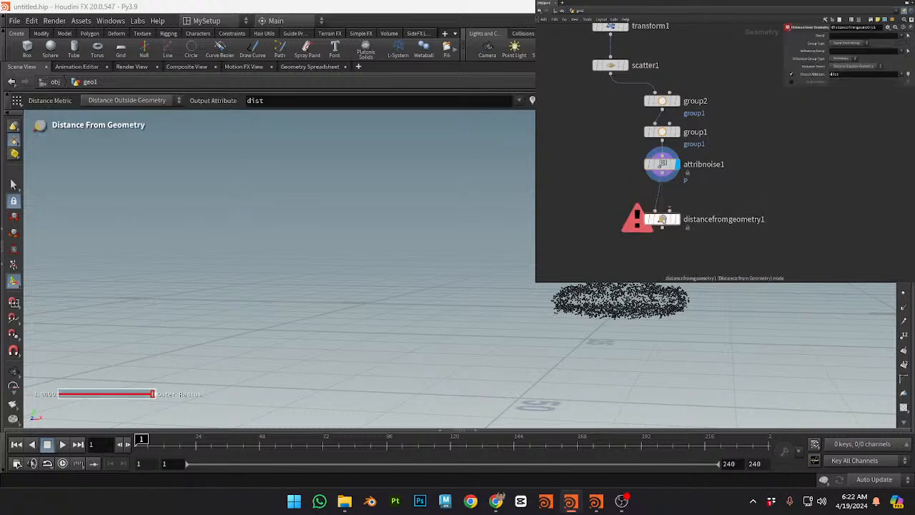
# Step: Switch to Chrome and open one of the profiles in the profile picker
pyautogui.moveTo(498, 508)
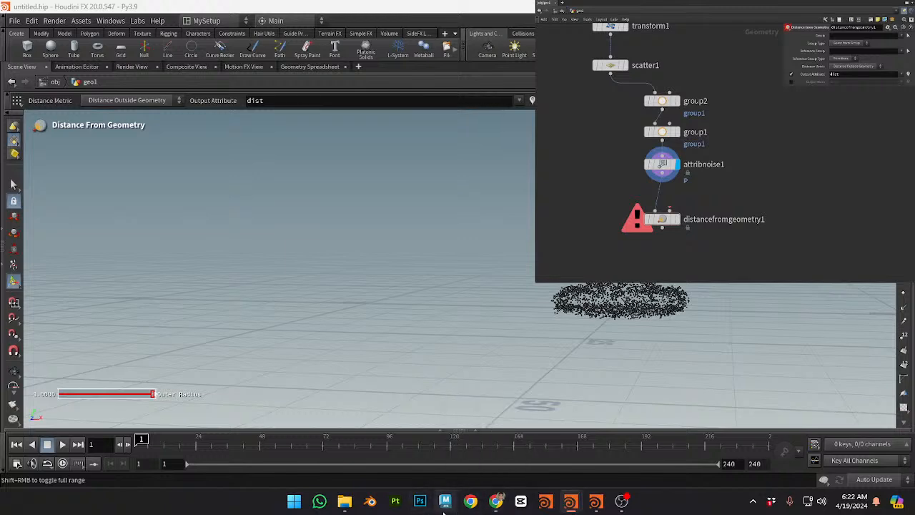
pyautogui.click(470, 501)
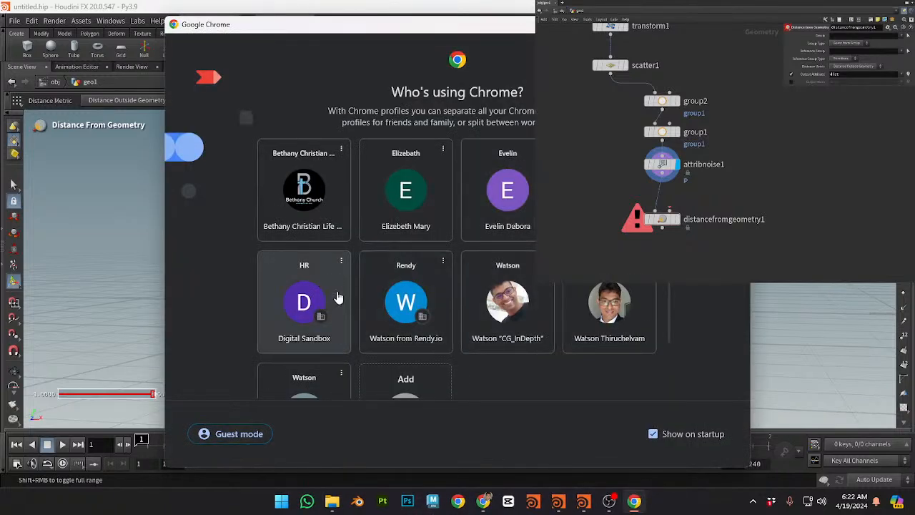
pyautogui.scroll(-2, 338, 298)
pyautogui.moveTo(427, 35); pyautogui.dragTo(452, 36)
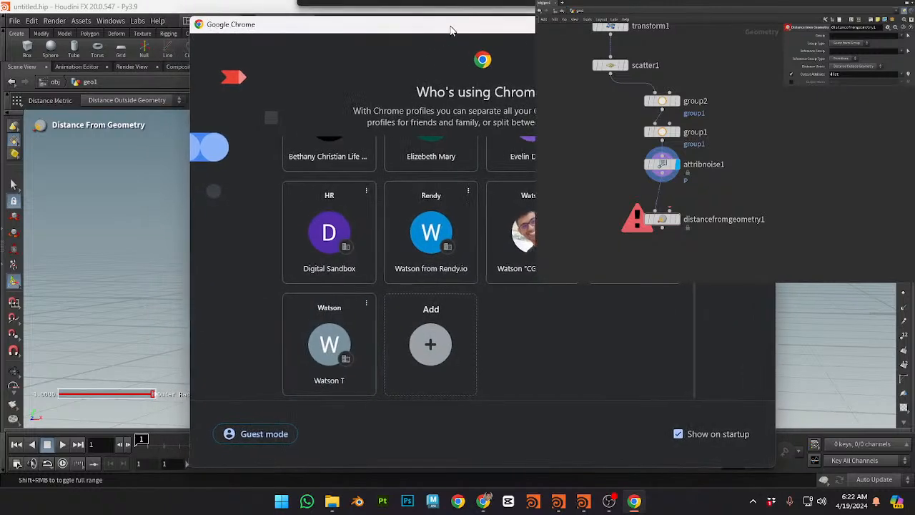
pyautogui.scroll(2, 471, 336)
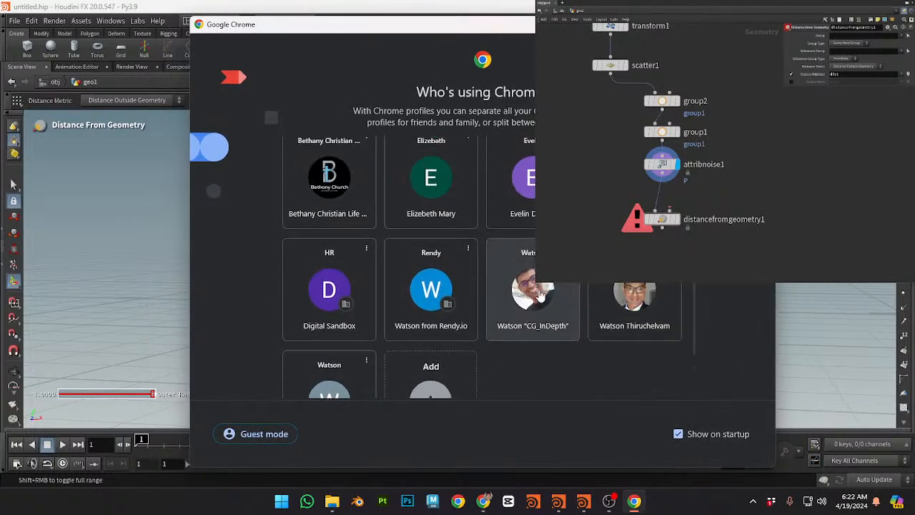
pyautogui.click(650, 296)
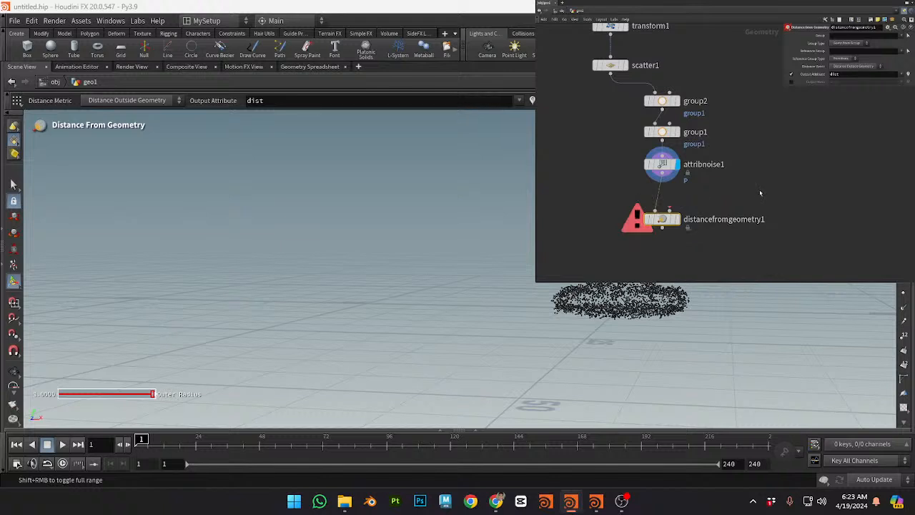
# Step: Wire the attribnoise1 output into both the geometry and reference geometry inputs of distancefromgeometry1
pyautogui.click(656, 209)
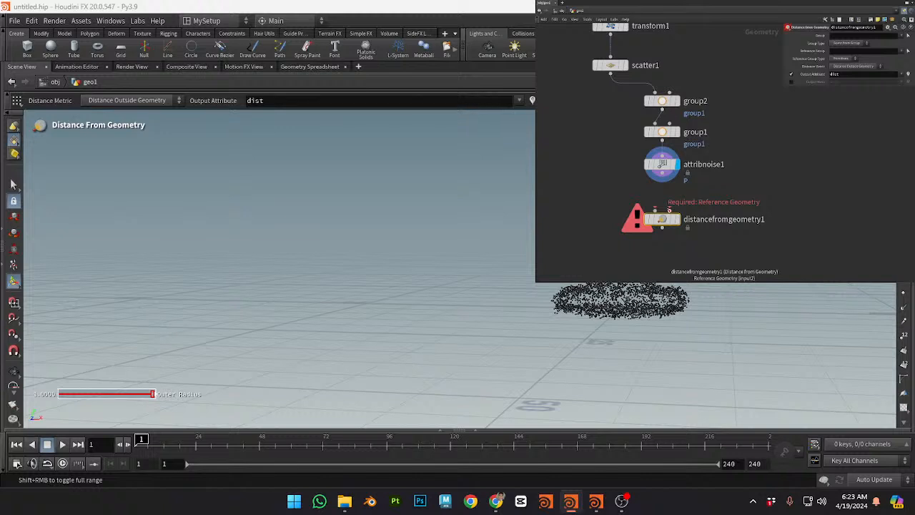
pyautogui.scroll(-10, 744, 150)
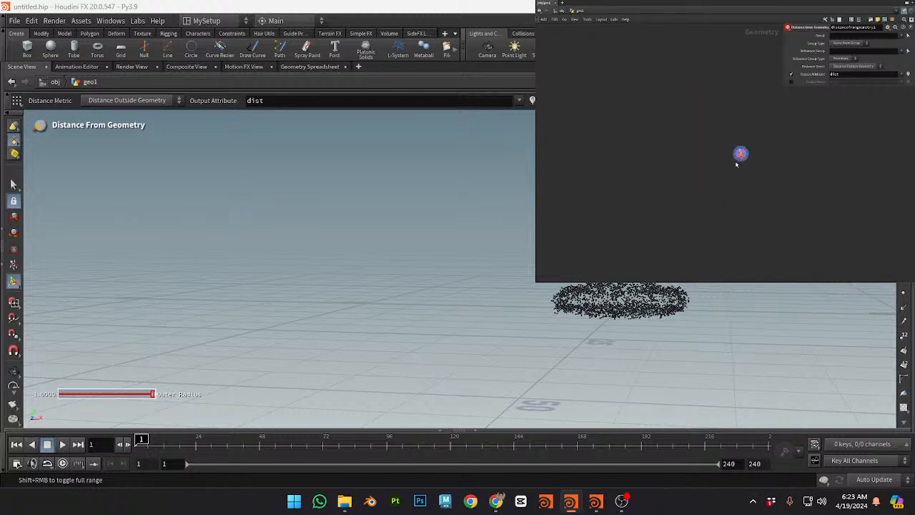
pyautogui.scroll(10, 739, 163)
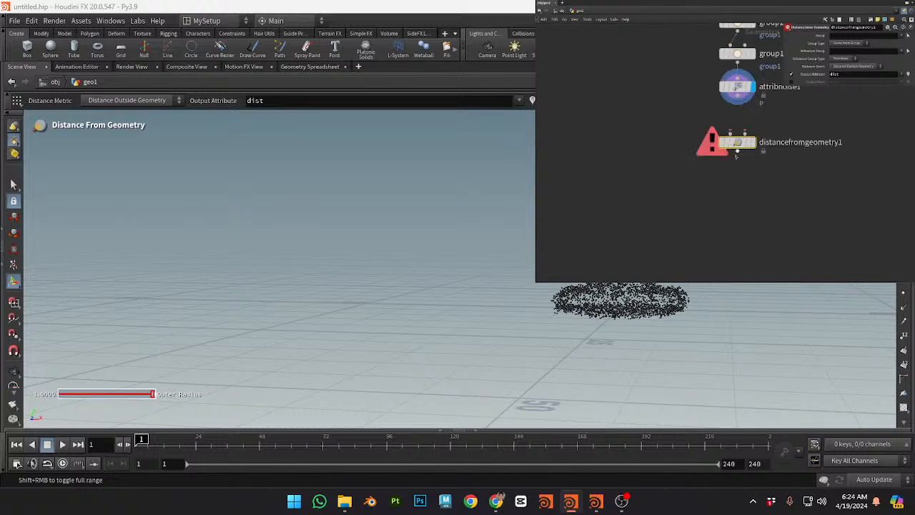
pyautogui.press('h')
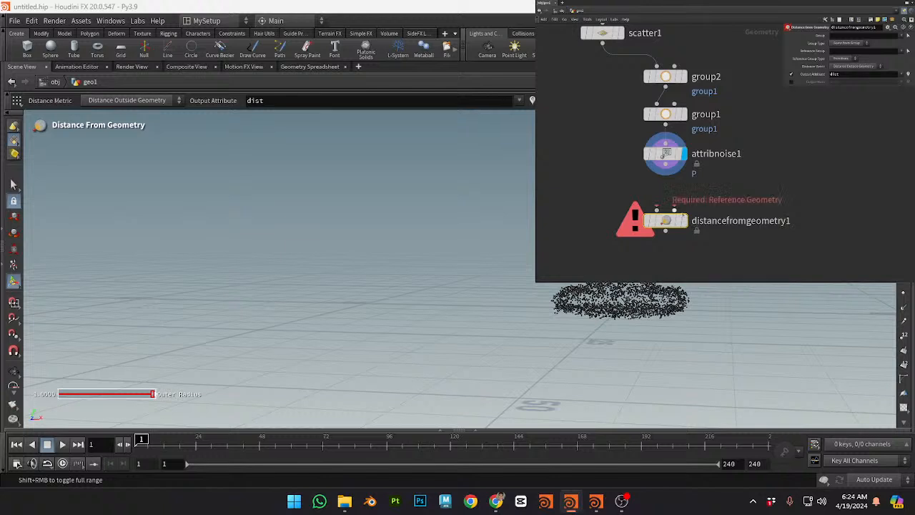
pyautogui.moveTo(664, 172); pyautogui.dragTo(657, 209)
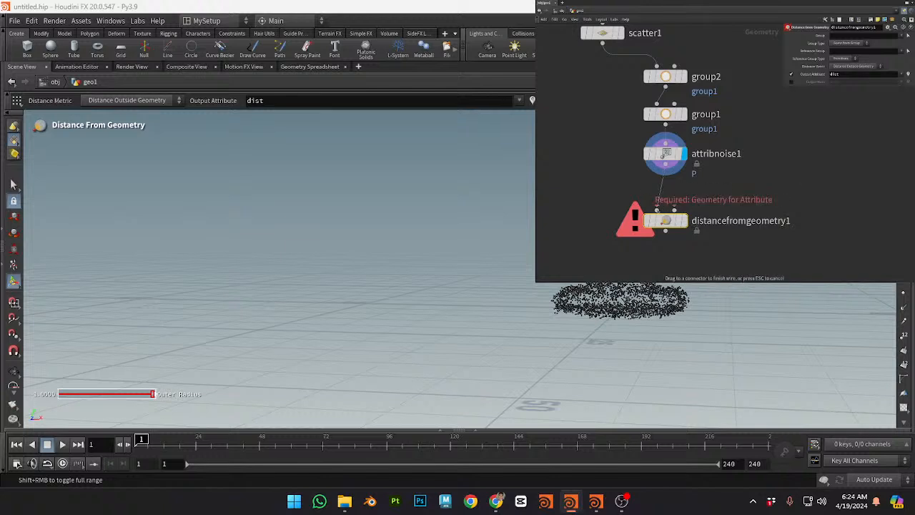
pyautogui.click(674, 208)
pyautogui.moveTo(663, 223)
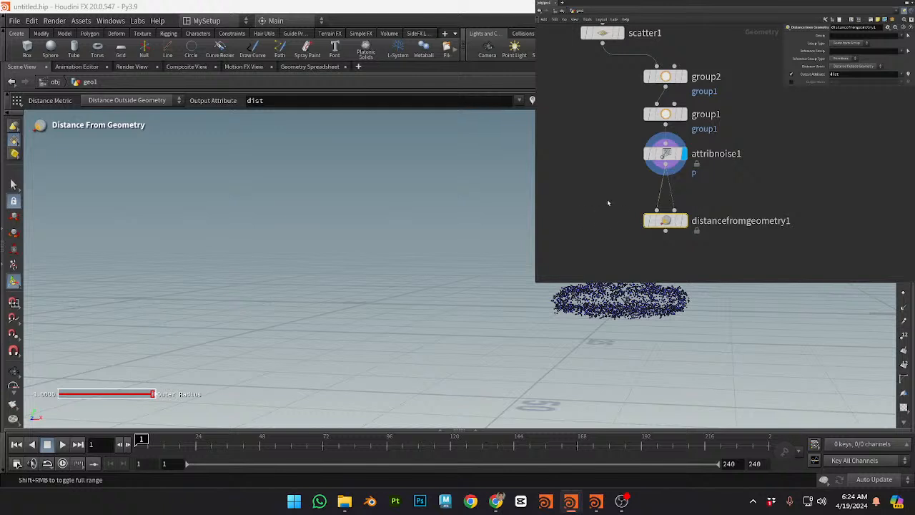
# Step: Rename the group created by the group2 node to center
pyautogui.moveTo(703, 183); pyautogui.dragTo(721, 149, button='middle')
pyautogui.moveTo(792, 152); pyautogui.dragTo(780, 188, button='middle')
pyautogui.moveTo(713, 96); pyautogui.dragTo(722, 143, button='middle')
pyautogui.click(690, 124)
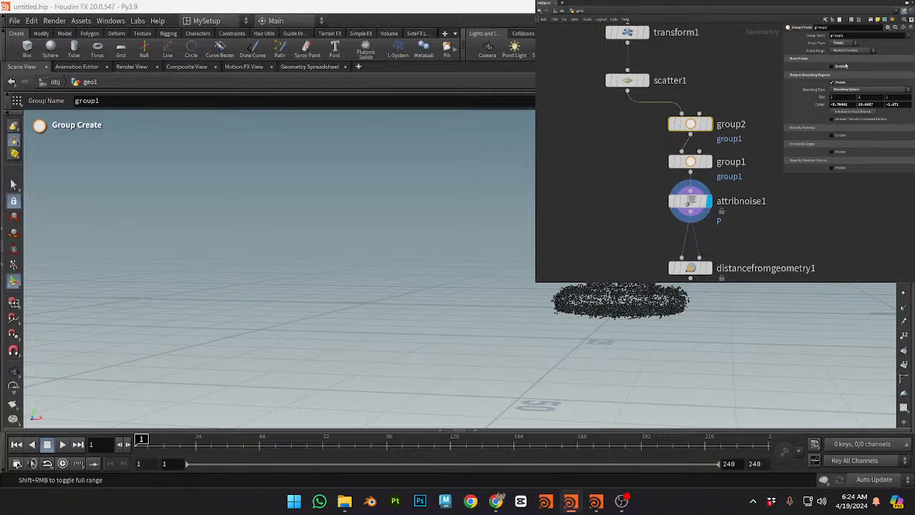
pyautogui.doubleClick(850, 35)
pyautogui.write('se')
pyautogui.hotkey('ctrl', 'a')
pyautogui.write('centre')
pyautogui.press('BackSpace')
pyautogui.write('eer')
pyautogui.press('Return')
# Step: Set the group name on the group1 node to center as well
pyautogui.click(689, 162)
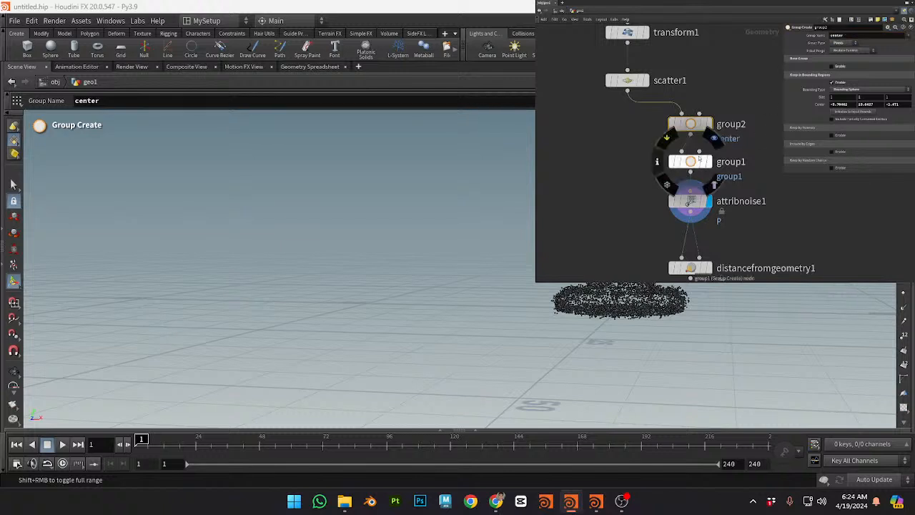
pyautogui.doubleClick(849, 35)
pyautogui.write('center')
pyautogui.press('Return')
pyautogui.moveTo(787, 186); pyautogui.dragTo(742, 115, button='middle')
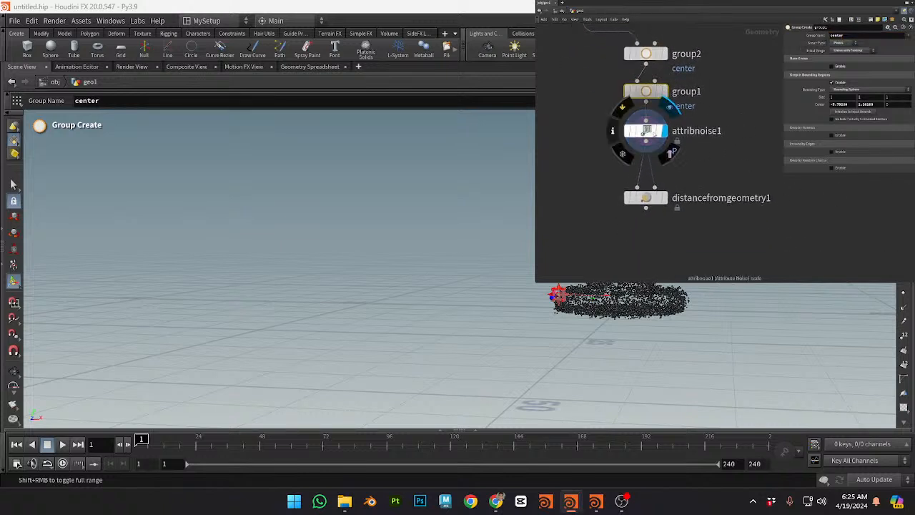
# Step: On distancefromgeometry1, set the reference group to center and the reference group type to Points
pyautogui.moveTo(645, 199)
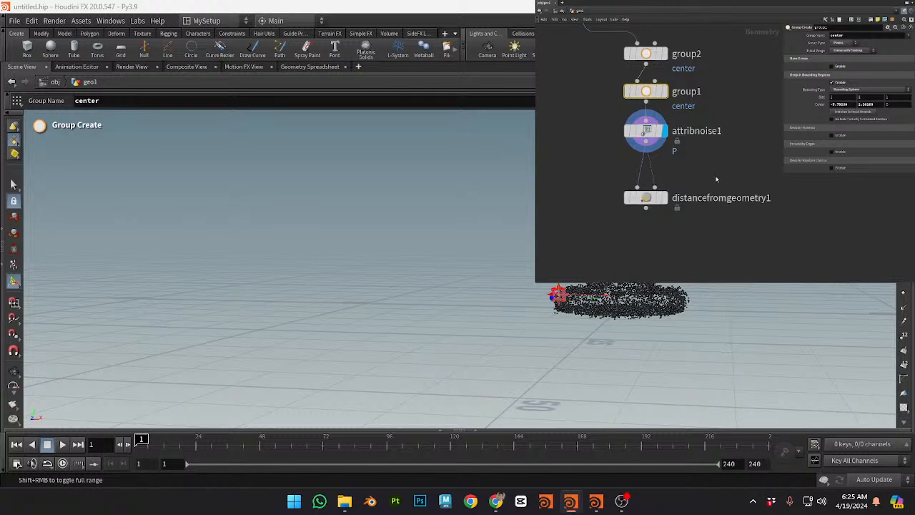
pyautogui.click(647, 197)
pyautogui.moveTo(565, 167); pyautogui.dragTo(616, 178, button='middle')
pyautogui.keyDown('alt'); pyautogui.moveTo(474, 292); pyautogui.dragTo(543, 335); pyautogui.keyUp('alt')
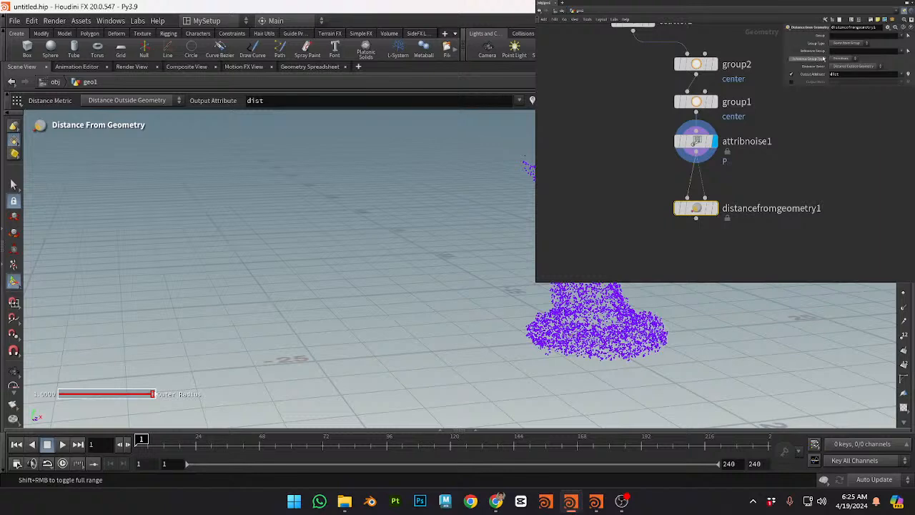
pyautogui.keyDown('alt'); pyautogui.moveTo(388, 236); pyautogui.dragTo(336, 204); pyautogui.keyUp('alt')
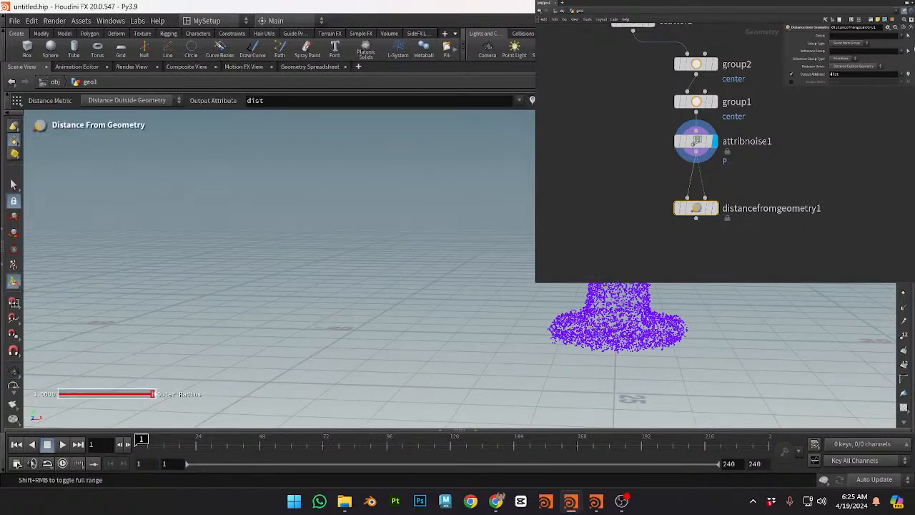
pyautogui.click(909, 59)
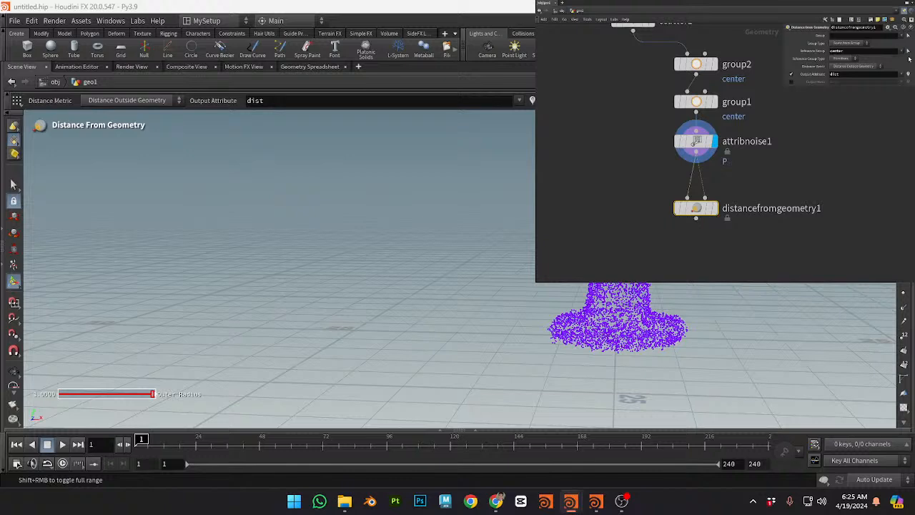
pyautogui.click(854, 62)
pyautogui.click(844, 73)
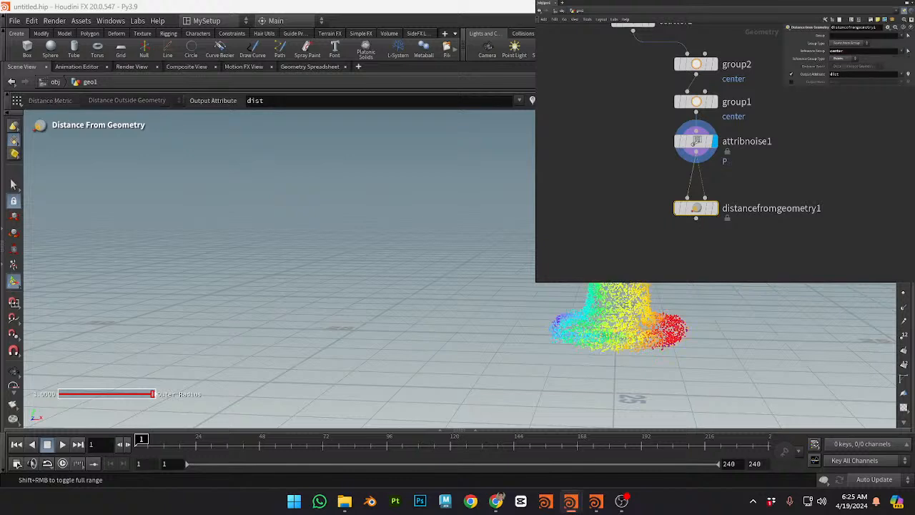
# Step: Inspect the distance colouring on the dragon points around the start regions, comparing group1 with distancefromgeometry1
pyautogui.keyDown('alt'); pyautogui.moveTo(401, 271); pyautogui.dragTo(446, 268); pyautogui.keyUp('alt')
pyautogui.keyDown('alt'); pyautogui.moveTo(622, 350); pyautogui.dragTo(673, 350, button='right'); pyautogui.keyUp('alt')
pyautogui.rightClick(674, 351)
pyautogui.keyDown('alt'); pyautogui.moveTo(673, 350); pyautogui.dragTo(632, 347); pyautogui.keyUp('alt')
pyautogui.keyDown('alt'); pyautogui.moveTo(678, 350); pyautogui.dragTo(668, 372, button='middle'); pyautogui.keyUp('alt')
pyautogui.rightClick(655, 348)
pyautogui.click(652, 348)
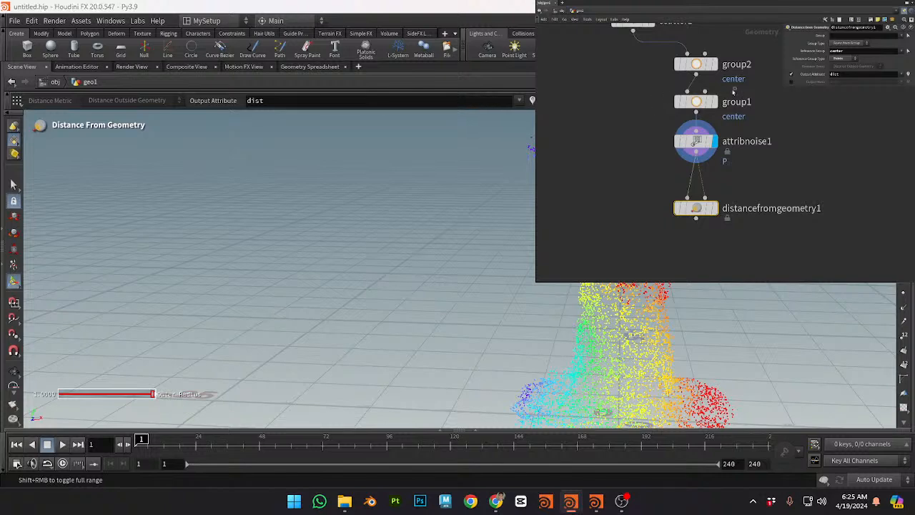
pyautogui.click(697, 102)
pyautogui.click(696, 208)
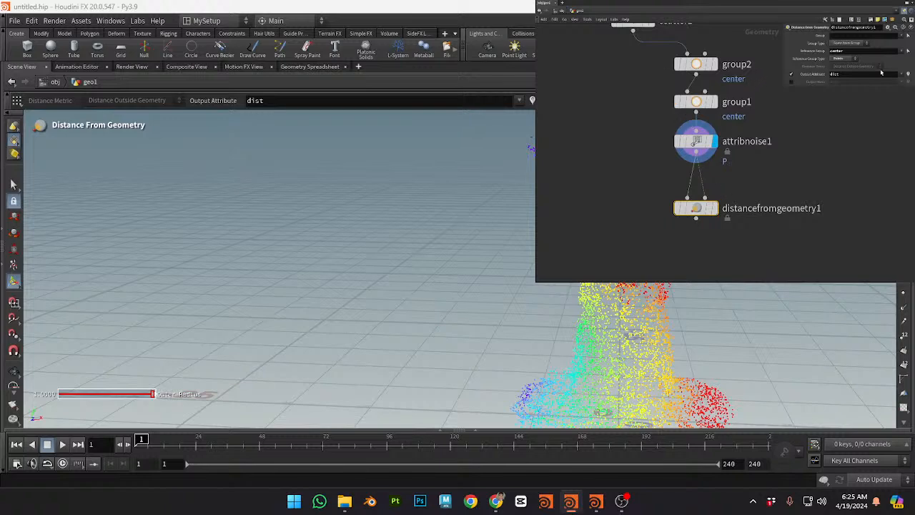
# Step: Turn the dist attribute visualization off, check the scene visualizers, and turn it back on
pyautogui.click(907, 74)
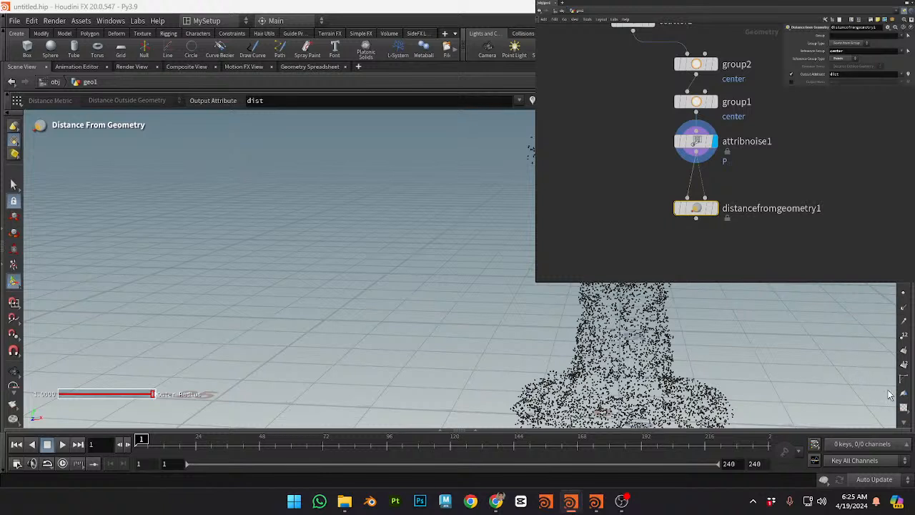
pyautogui.scroll(-5, 905, 376)
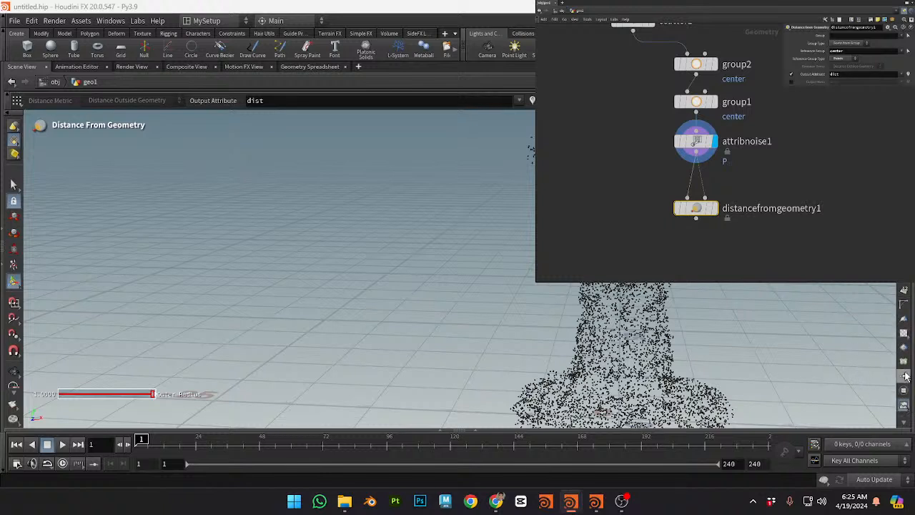
pyautogui.scroll(2, 905, 350)
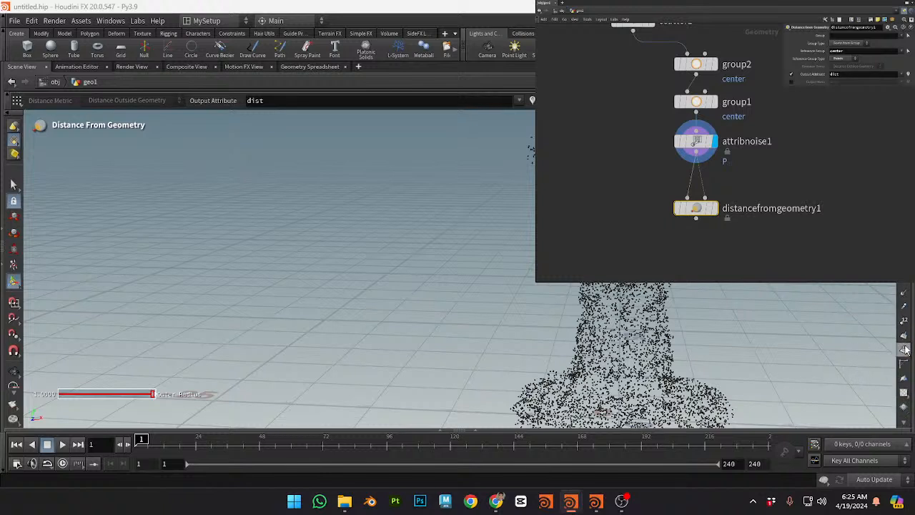
pyautogui.scroll(-8, 905, 375)
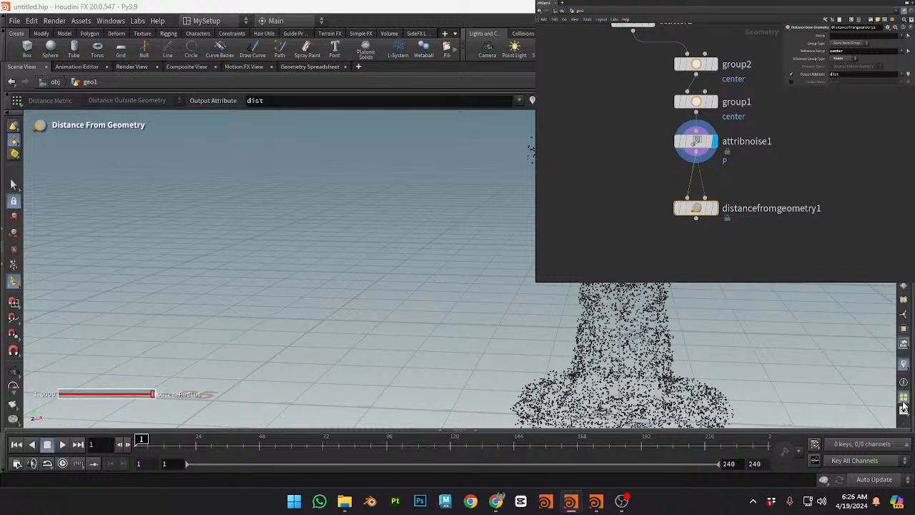
pyautogui.click(903, 364)
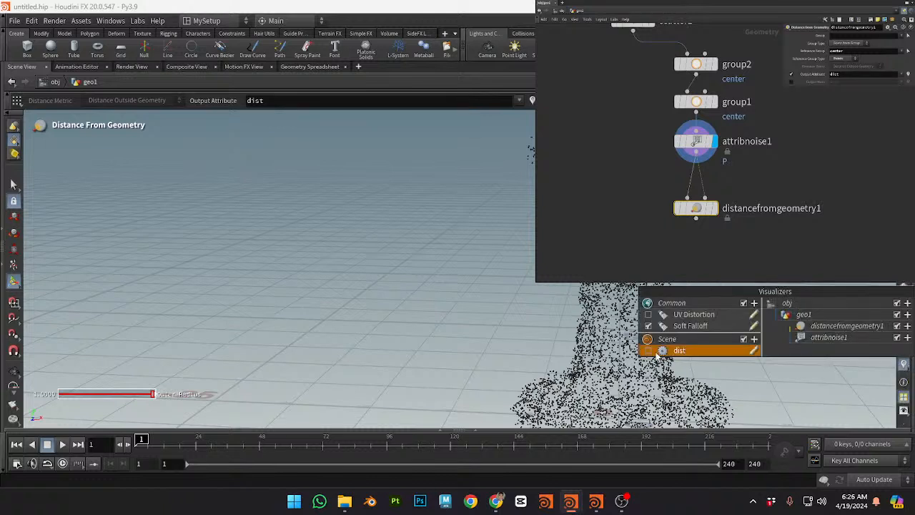
pyautogui.click(888, 136)
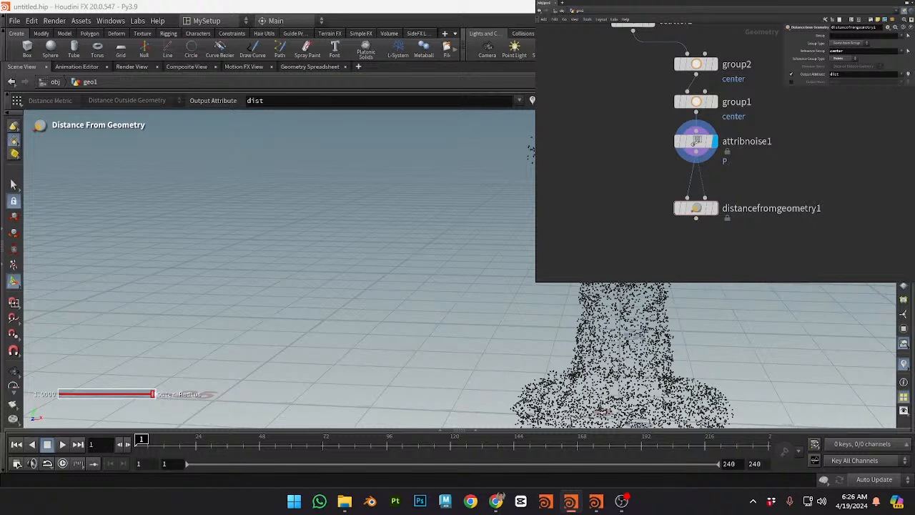
pyautogui.click(904, 365)
pyautogui.moveTo(748, 169); pyautogui.dragTo(584, 215)
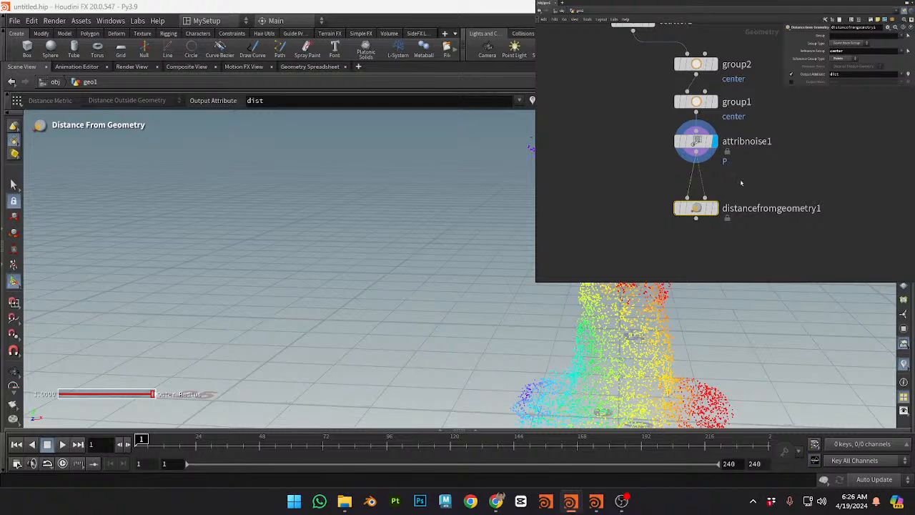
# Step: Set the display flag on distancefromgeometry1 and compare the viewport with group1 and distancefromgeometry1 selected in turn
pyautogui.click(714, 208)
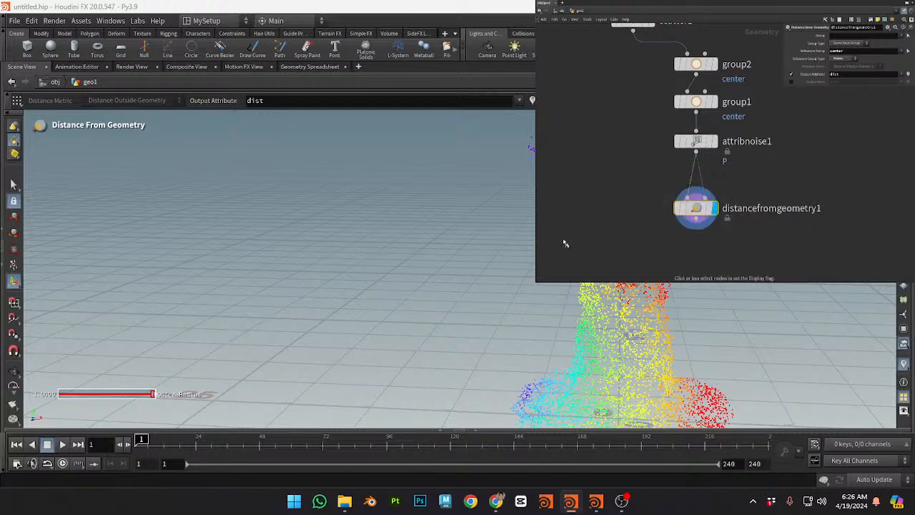
pyautogui.click(729, 101)
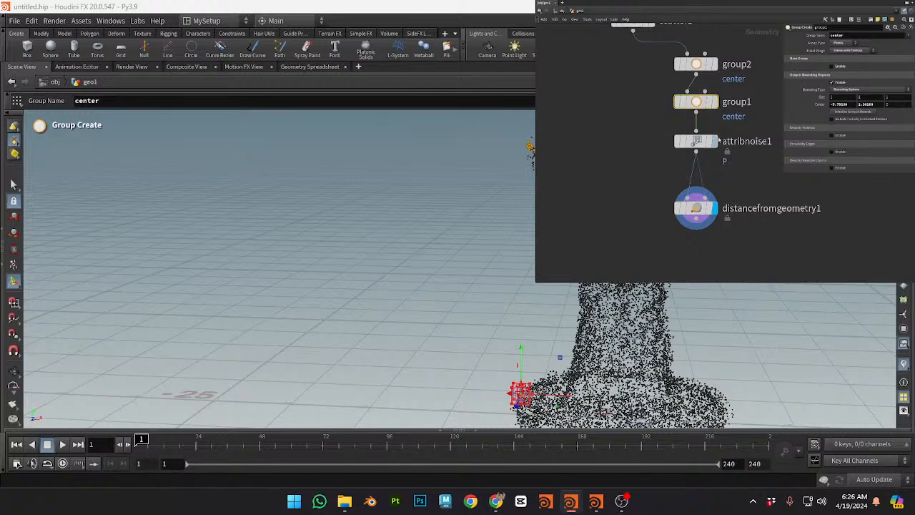
pyautogui.moveTo(743, 192); pyautogui.dragTo(661, 220)
pyautogui.moveTo(736, 87); pyautogui.dragTo(604, 122)
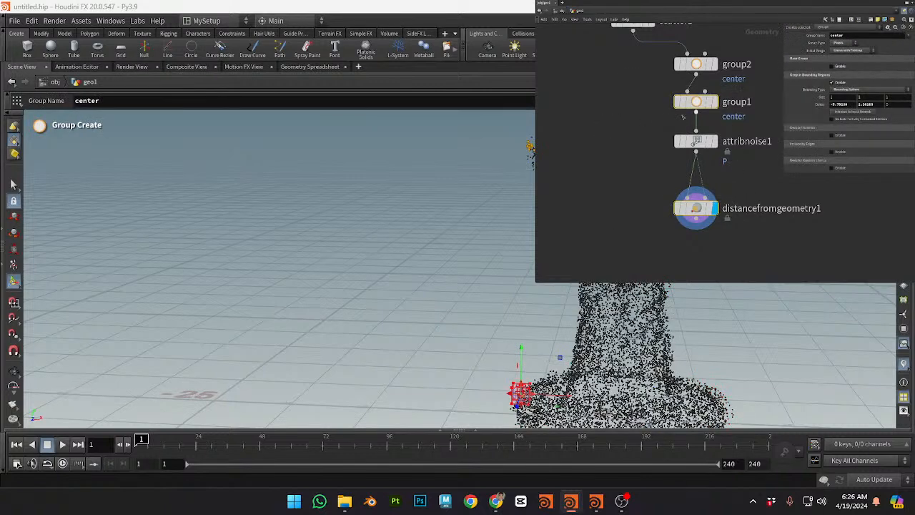
pyautogui.moveTo(742, 80); pyautogui.dragTo(601, 113)
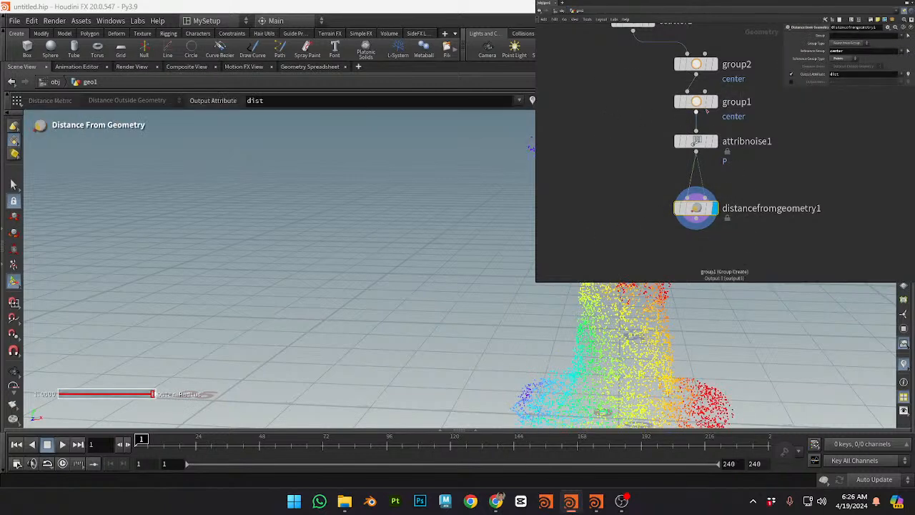
# Step: Enable the dist scene visualizer with the group1 node selected and check the coloured points
pyautogui.click(686, 104)
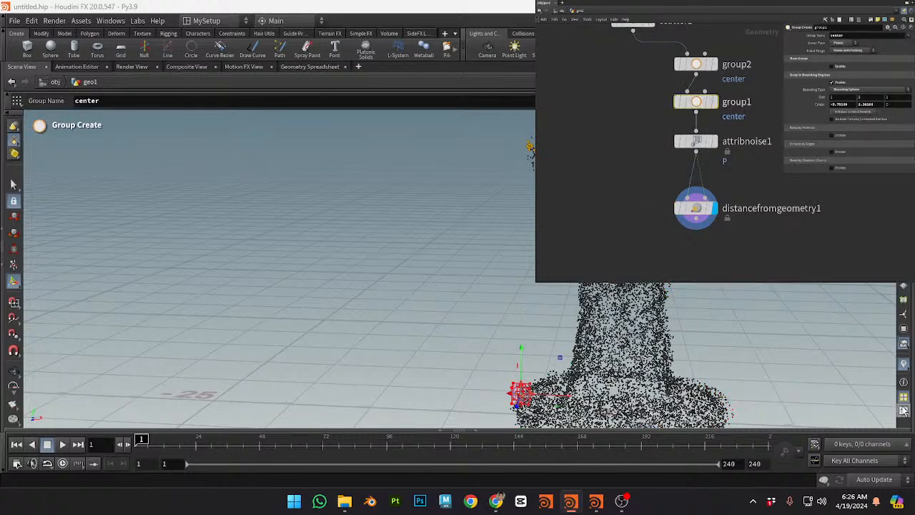
pyautogui.click(904, 364)
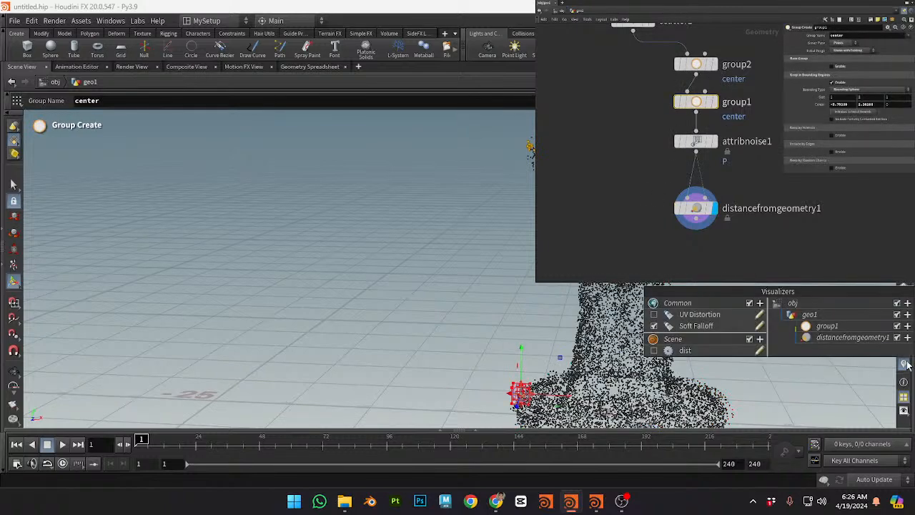
pyautogui.click(653, 350)
pyautogui.keyDown('alt'); pyautogui.moveTo(822, 286); pyautogui.dragTo(672, 200); pyautogui.keyUp('alt')
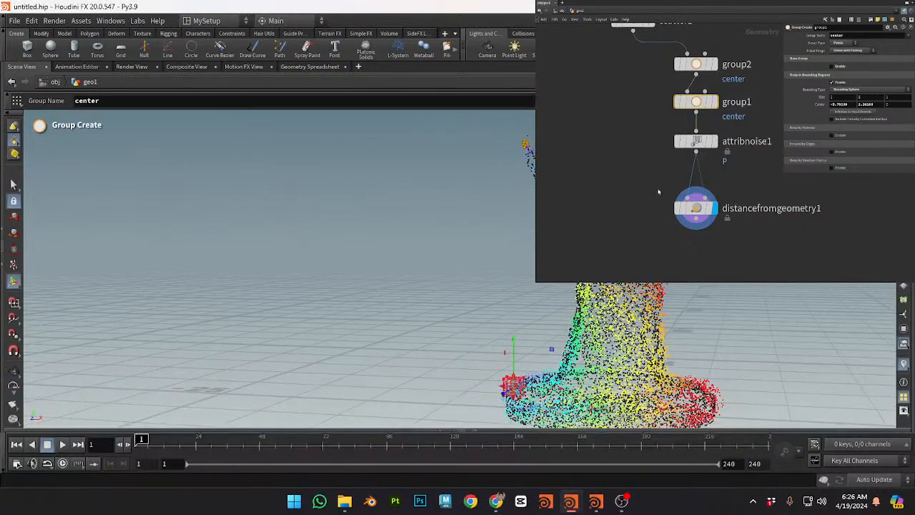
# Step: Examine the dist colouring around the dragon's base from several angles, with group1 selected and then deselected
pyautogui.keyDown('alt'); pyautogui.moveTo(560, 285); pyautogui.dragTo(506, 326); pyautogui.keyUp('alt')
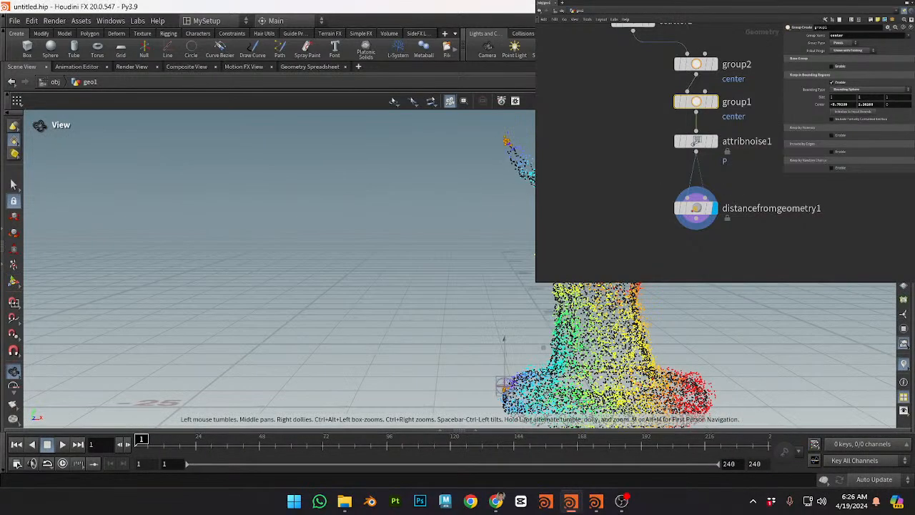
pyautogui.keyDown('alt'); pyautogui.moveTo(506, 325); pyautogui.dragTo(610, 283, button='middle'); pyautogui.keyUp('alt')
pyautogui.keyDown('alt'); pyautogui.moveTo(632, 332); pyautogui.dragTo(607, 351); pyautogui.keyUp('alt')
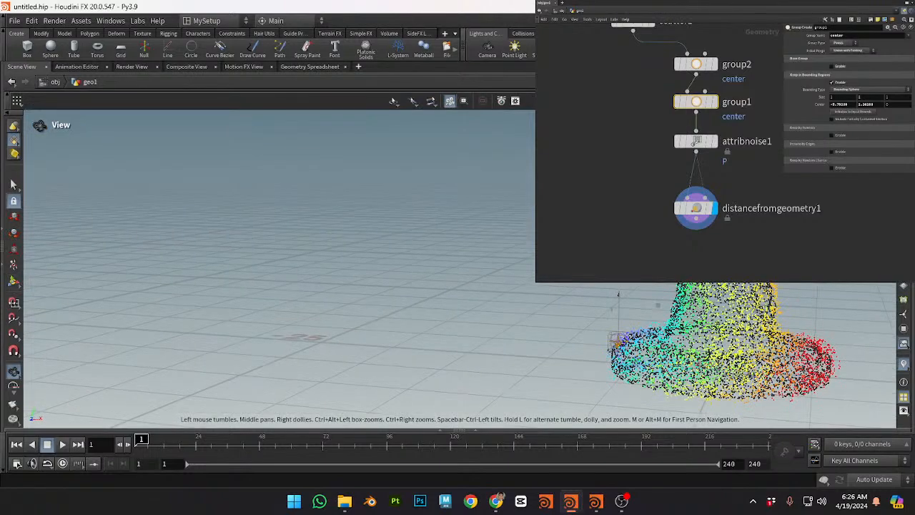
pyautogui.keyDown('alt'); pyautogui.moveTo(607, 351); pyautogui.dragTo(570, 362, button='middle'); pyautogui.keyUp('alt')
pyautogui.keyDown('alt'); pyautogui.moveTo(570, 362); pyautogui.dragTo(553, 326); pyautogui.keyUp('alt')
pyautogui.scroll(-1, 633, 353)
pyautogui.keyDown('alt'); pyautogui.moveTo(682, 302); pyautogui.dragTo(646, 315); pyautogui.keyUp('alt')
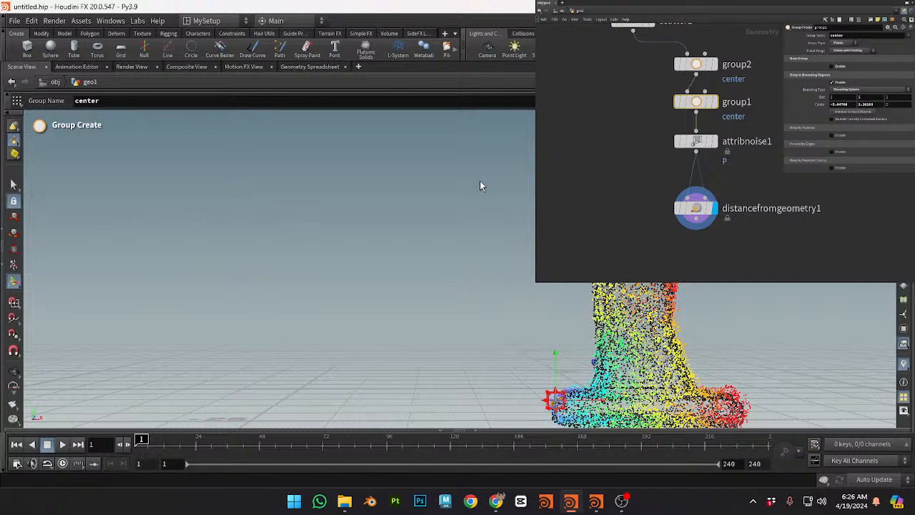
pyautogui.click(729, 194)
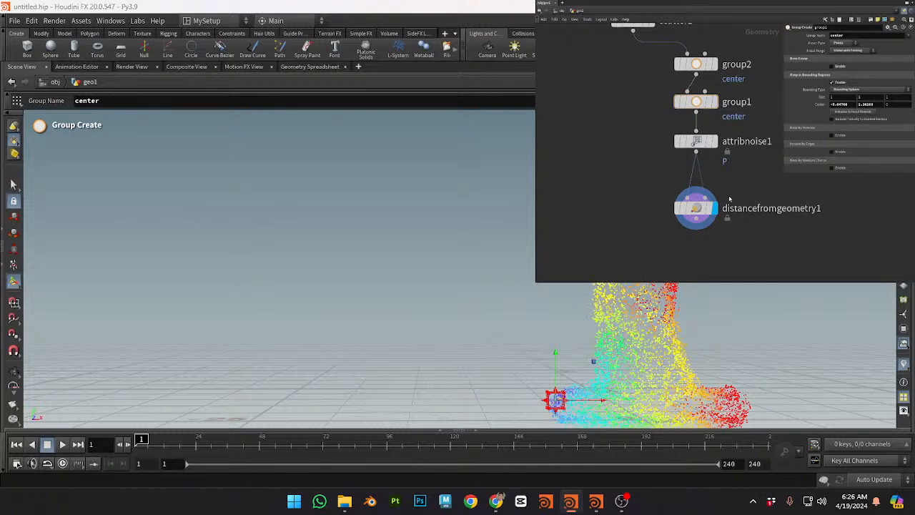
pyautogui.keyDown('alt'); pyautogui.moveTo(343, 318); pyautogui.dragTo(400, 357); pyautogui.keyUp('alt')
pyautogui.keyDown('alt'); pyautogui.moveTo(776, 326); pyautogui.dragTo(764, 290); pyautogui.keyUp('alt')
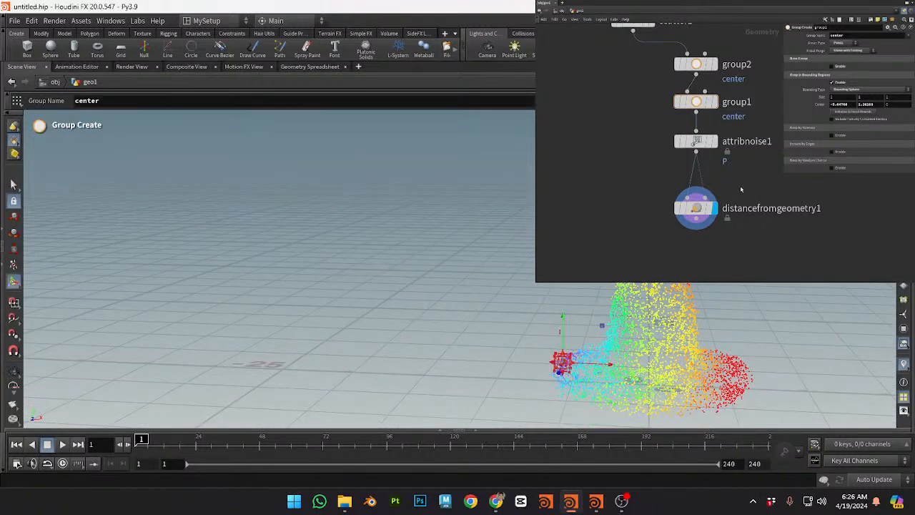
# Step: Move the distancefromgeometry1 node up closer beneath attribnoise1
pyautogui.moveTo(739, 191); pyautogui.dragTo(622, 226)
pyautogui.keyDown('alt'); pyautogui.moveTo(808, 350); pyautogui.dragTo(620, 281); pyautogui.keyUp('alt')
pyautogui.scroll(-4, 665, 343)
pyautogui.moveTo(741, 176); pyautogui.dragTo(757, 176, button='middle')
pyautogui.moveTo(722, 208); pyautogui.dragTo(721, 193)
pyautogui.press('alt')
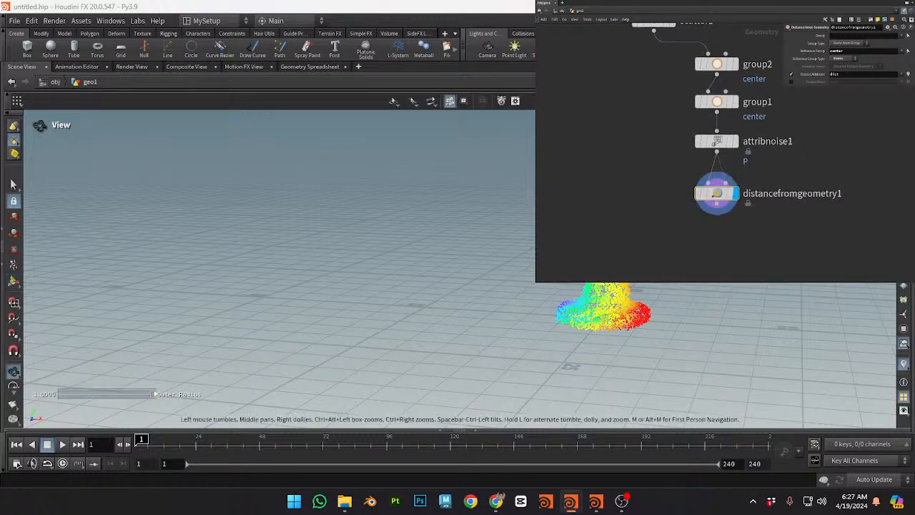
# Step: Review the chain below scatter1, selecting the nodes from group2 to distancefromgeometry1 and then scatter1
pyautogui.moveTo(639, 110); pyautogui.dragTo(677, 139, button='middle')
pyautogui.moveTo(712, 58); pyautogui.dragTo(622, 81)
pyautogui.press('Escape')
pyautogui.moveTo(705, 77); pyautogui.dragTo(790, 230)
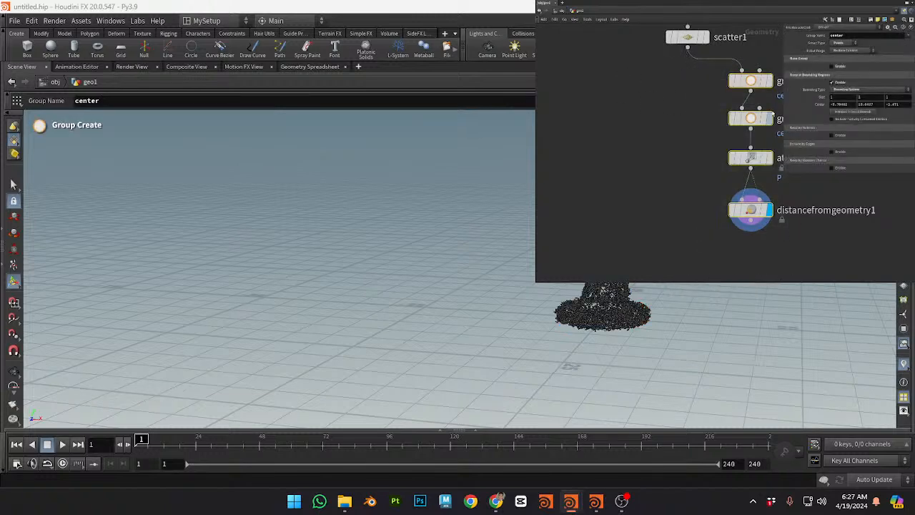
pyautogui.moveTo(757, 43); pyautogui.dragTo(751, 97, button='middle')
pyautogui.moveTo(744, 61); pyautogui.dragTo(624, 103)
pyautogui.click(690, 93)
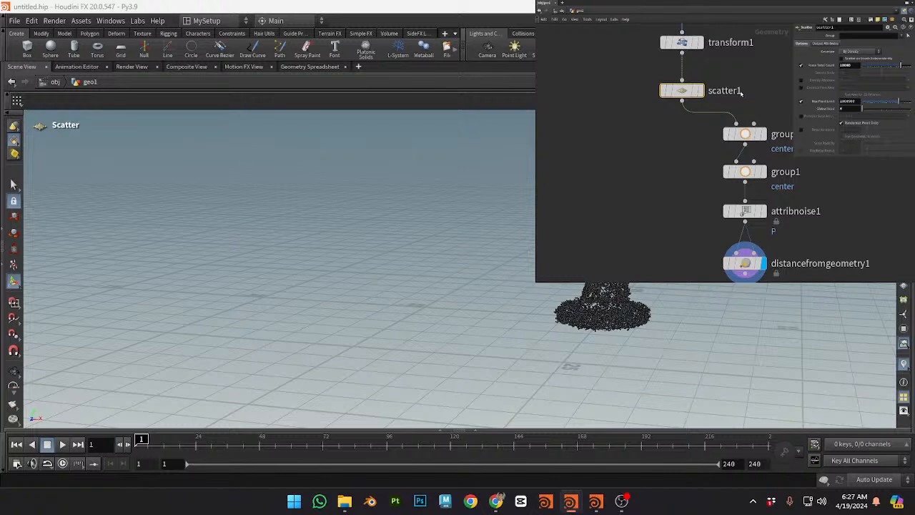
# Step: Review the start of the network around file1 and scatter1, and select transform1 to view its parameters
pyautogui.moveTo(617, 64); pyautogui.dragTo(635, 161, button='middle')
pyautogui.moveTo(699, 147)
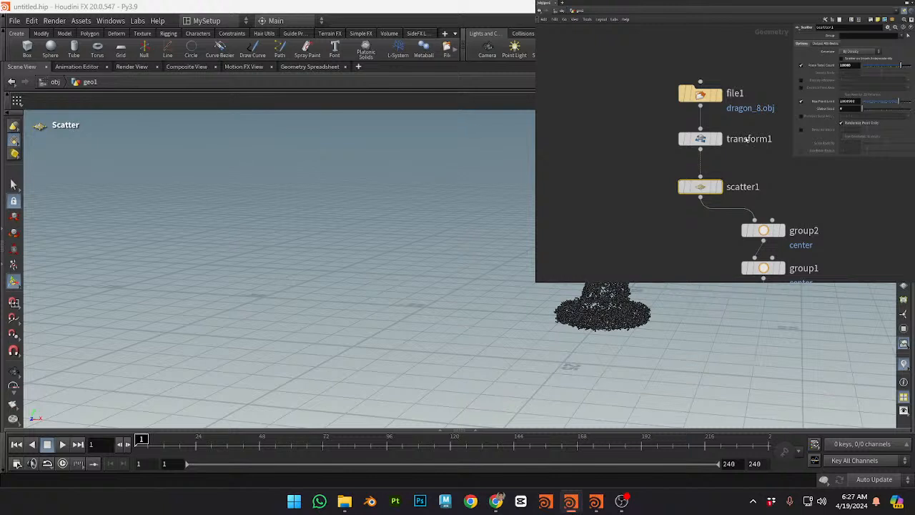
pyautogui.scroll(-2, 746, 140)
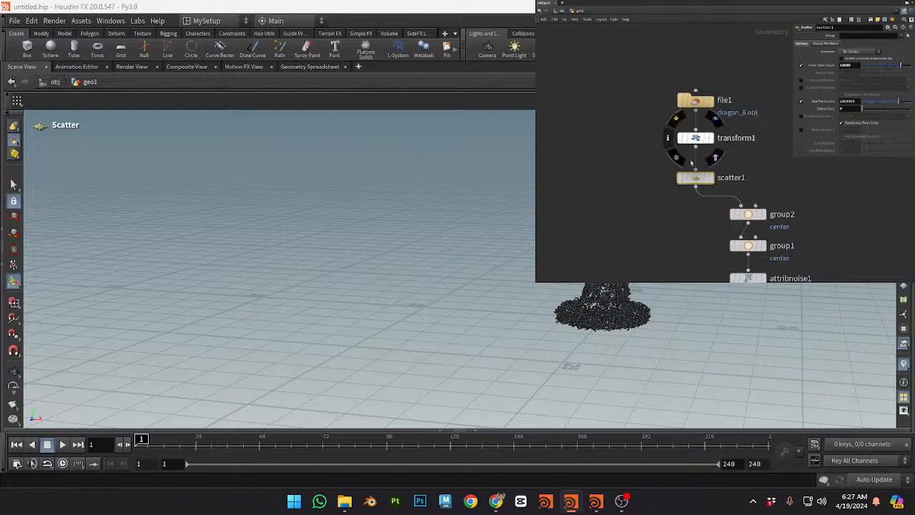
pyautogui.moveTo(728, 74); pyautogui.dragTo(664, 107)
pyautogui.moveTo(746, 108); pyautogui.dragTo(700, 129)
pyautogui.moveTo(730, 66); pyautogui.dragTo(641, 107)
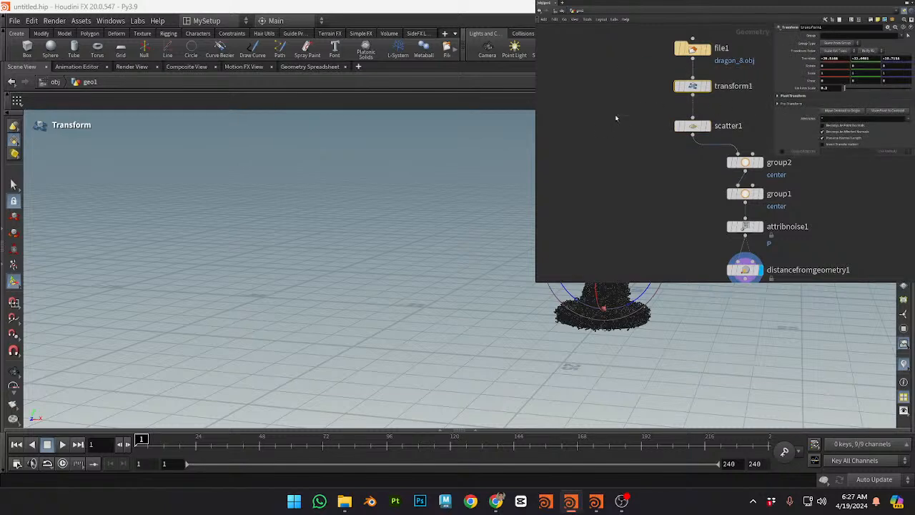
# Step: Switch to the distance page in Chrome, then back in Houdini review transform1, scatter1 and the branch down to distancefromgeometry1
pyautogui.hotkey('alt', 'Tab')
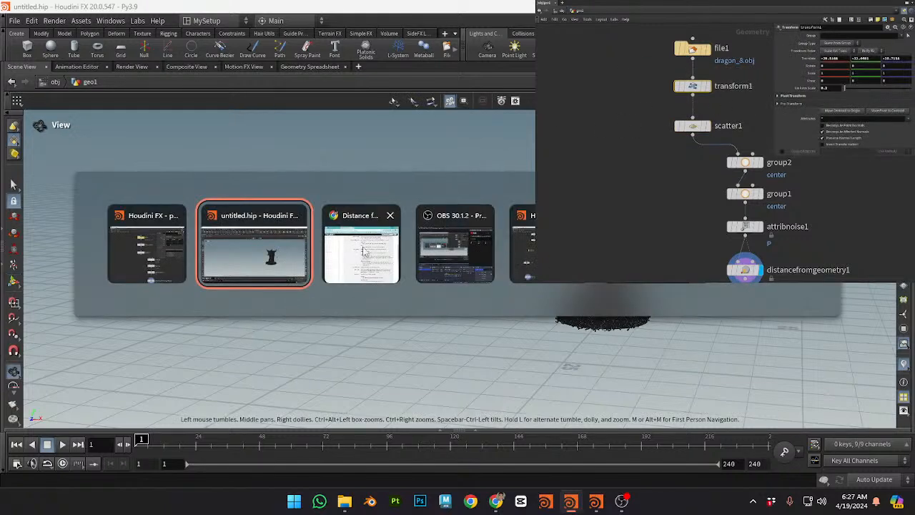
pyautogui.click(363, 248)
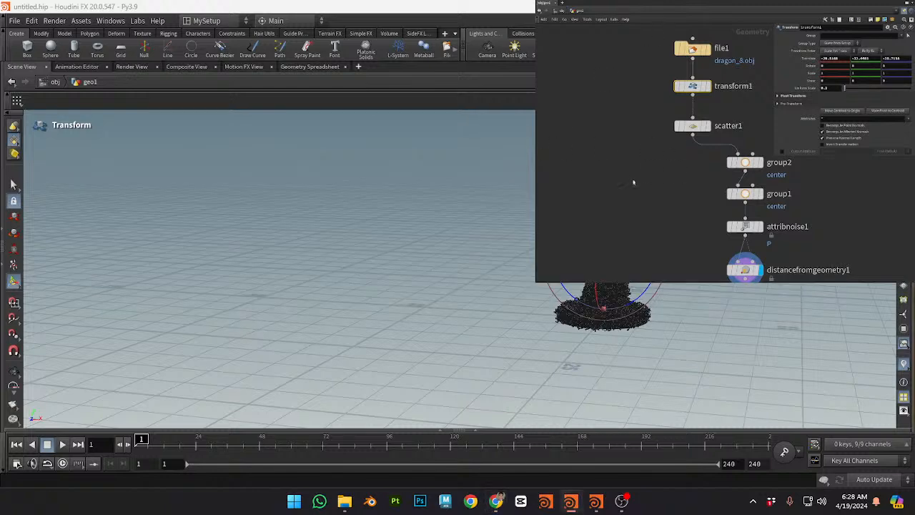
pyautogui.moveTo(633, 182); pyautogui.dragTo(583, 179, button='middle')
pyautogui.moveTo(679, 98); pyautogui.dragTo(602, 133)
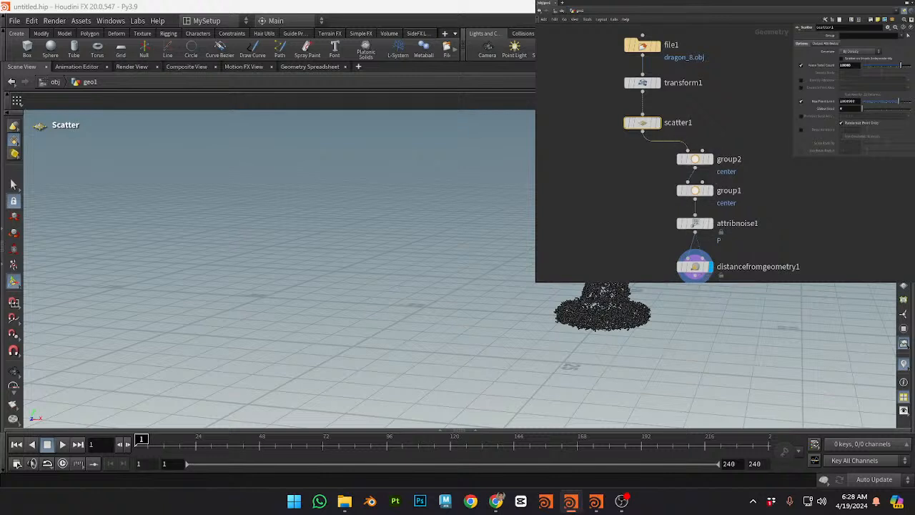
pyautogui.moveTo(706, 101); pyautogui.dragTo(711, 125, button='middle')
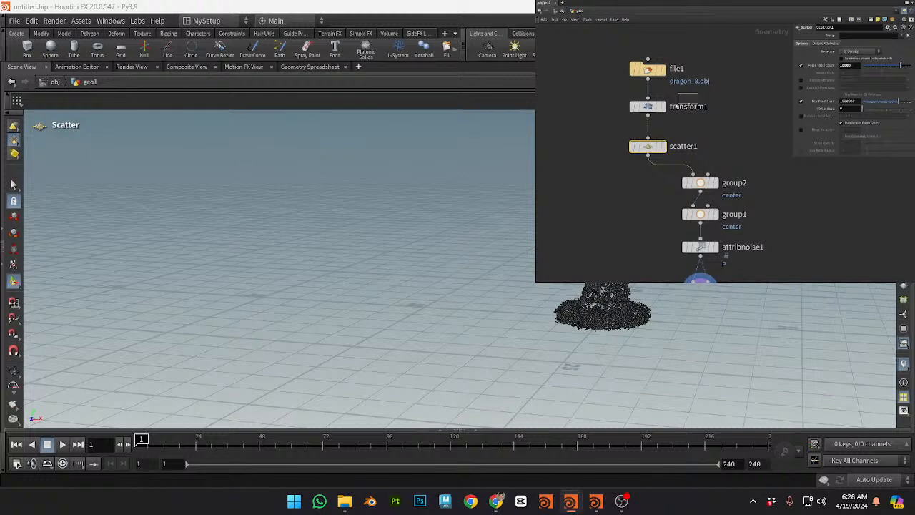
pyautogui.moveTo(694, 93); pyautogui.dragTo(560, 120)
pyautogui.moveTo(711, 117); pyautogui.dragTo(619, 165)
pyautogui.moveTo(680, 141); pyautogui.dragTo(695, 116, button='middle')
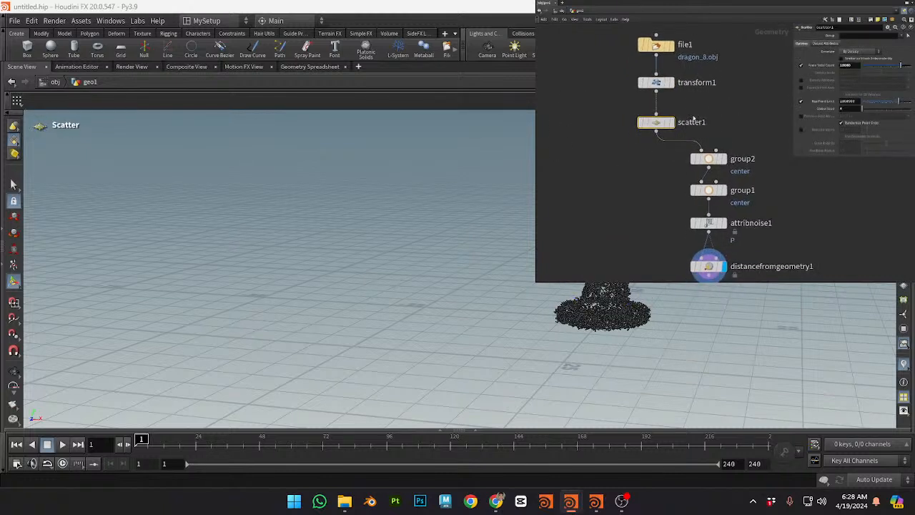
pyautogui.moveTo(639, 181); pyautogui.dragTo(649, 140, button='middle')
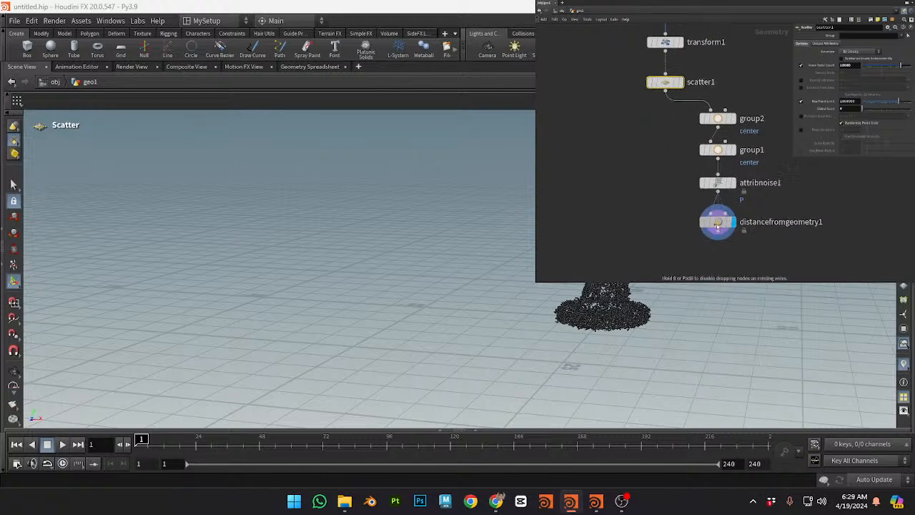
# Step: Add an Attribute Copy node below the network, beside the distancefromgeometry1 branch
pyautogui.click(684, 216)
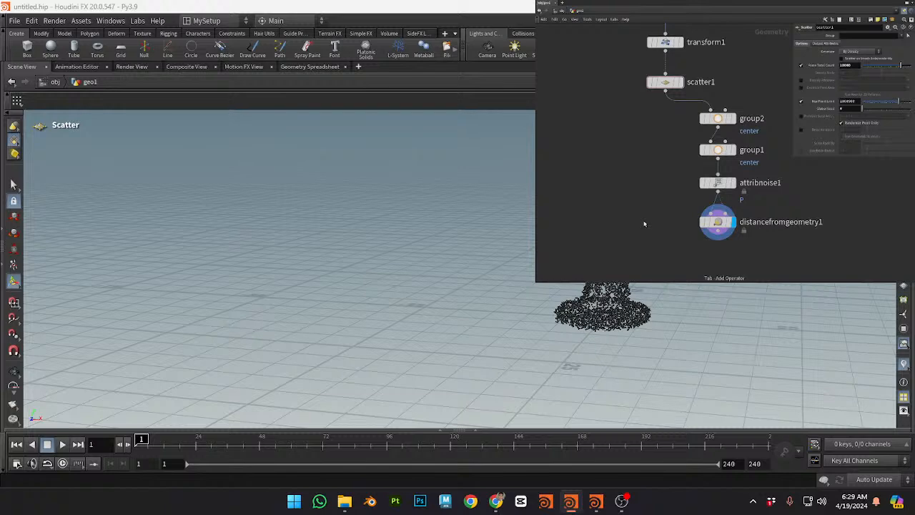
pyautogui.press('Tab')
pyautogui.press('Escape')
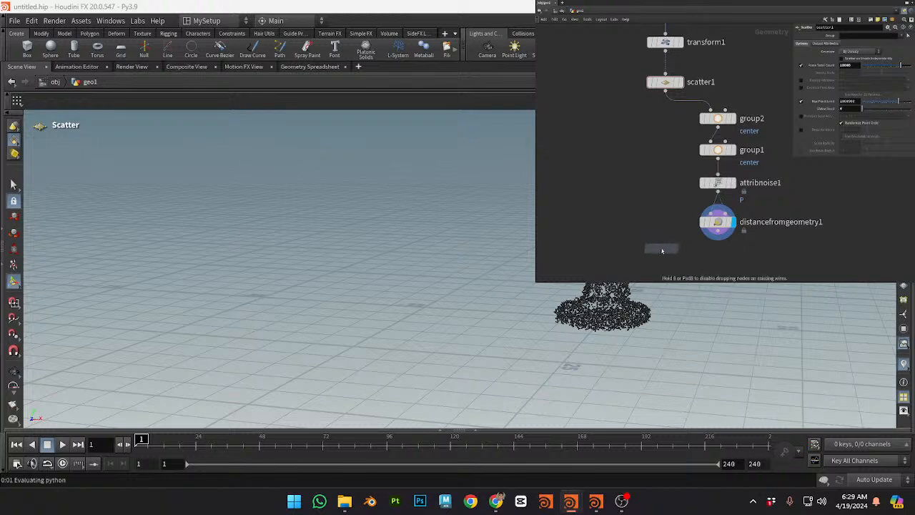
pyautogui.click(668, 254)
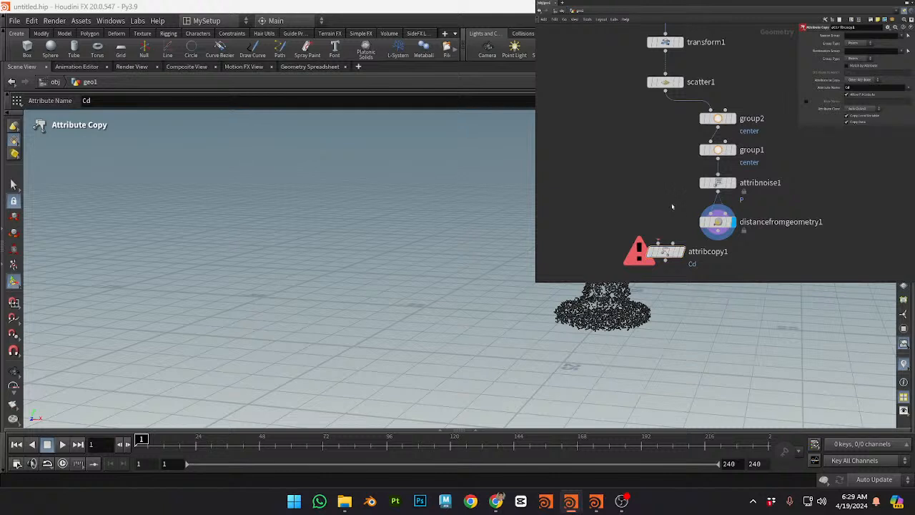
pyautogui.moveTo(684, 220)
pyautogui.mouseDown()
pyautogui.moveTo(683, 242)
pyautogui.moveTo(684, 216)
pyautogui.moveTo(684, 231)
pyautogui.mouseUp()
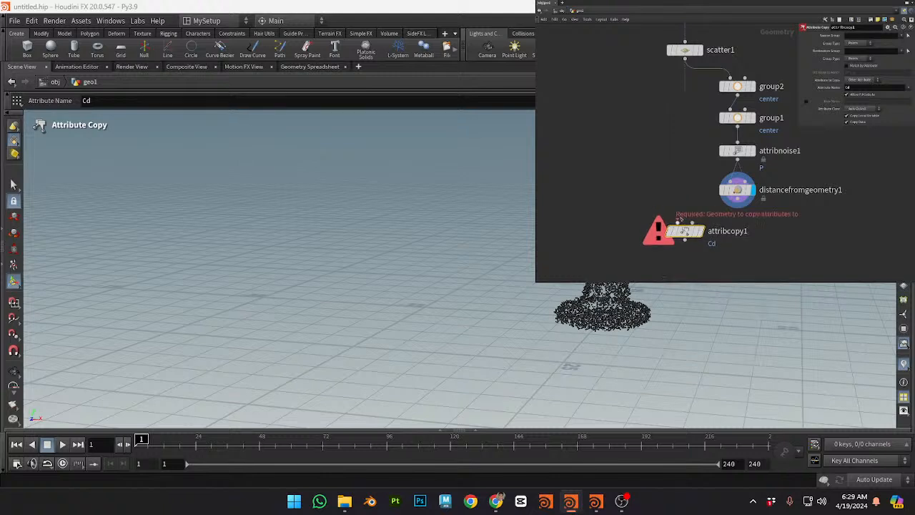
# Step: Connect scatter1 to the first input of attribcopy1 and set the display flag on attribcopy1
pyautogui.moveTo(684, 58); pyautogui.dragTo(677, 221)
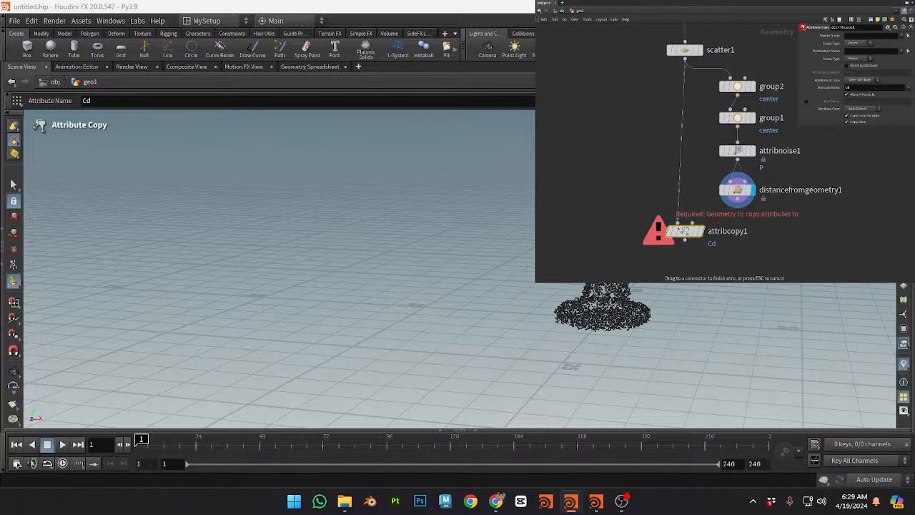
pyautogui.moveTo(678, 227); pyautogui.dragTo(678, 227)
pyautogui.press('t')
pyautogui.press('r')
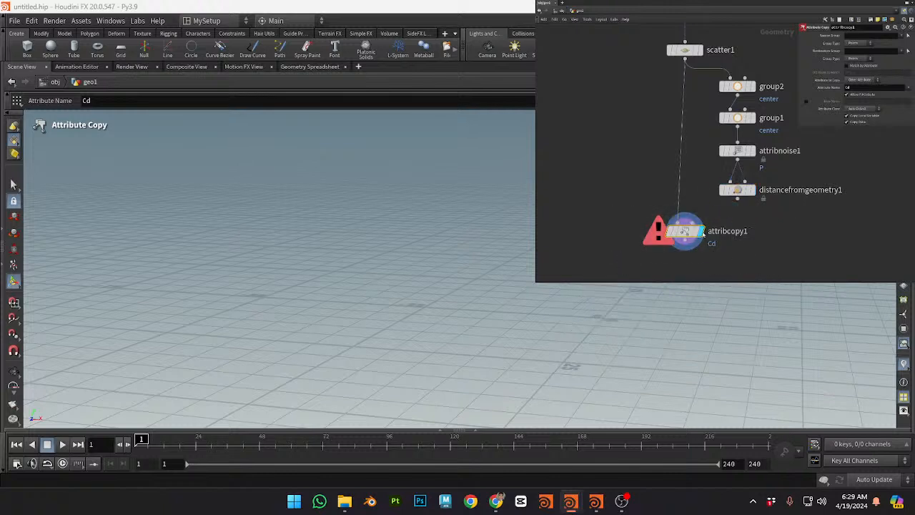
pyautogui.press('r')
pyautogui.press('r')
# Step: Move attribcopy1 slightly lower and connect distancefromgeometry1 to its second input
pyautogui.moveTo(662, 234)
pyautogui.moveTo(683, 233); pyautogui.dragTo(684, 238)
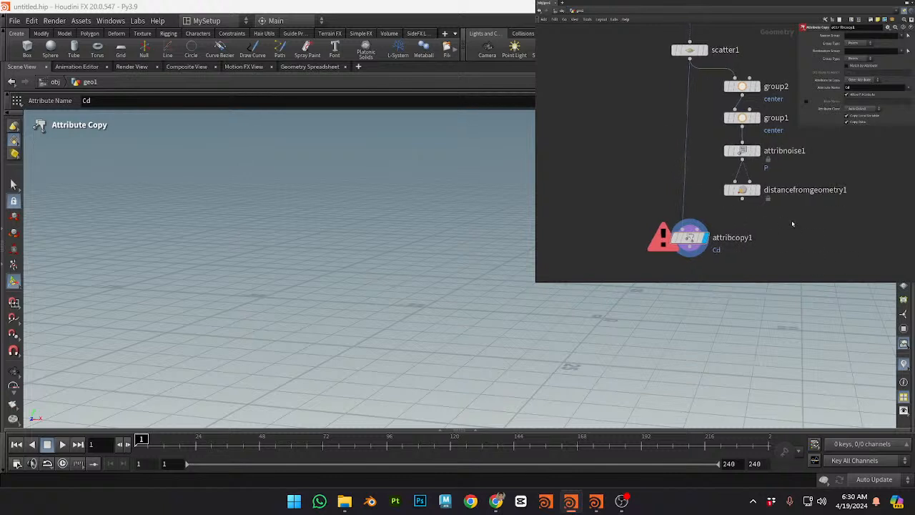
pyautogui.scroll(-3, 704, 239)
pyautogui.moveTo(693, 236); pyautogui.dragTo(694, 238)
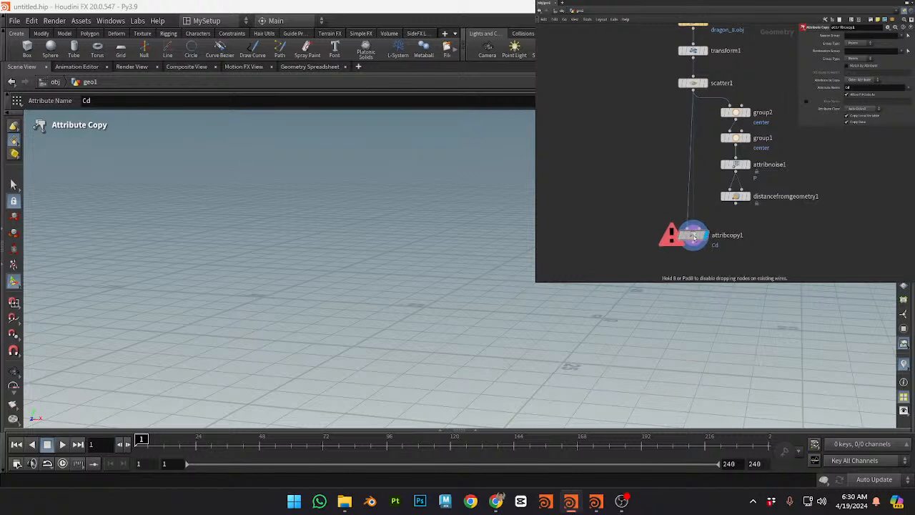
pyautogui.moveTo(735, 203); pyautogui.dragTo(693, 235)
pyautogui.press('Escape')
# Step: Set the attribute name to copy on attribcopy1 to dist
pyautogui.keyDown('alt'); pyautogui.moveTo(523, 260); pyautogui.dragTo(821, 293, button='right'); pyautogui.keyUp('alt')
pyautogui.moveTo(756, 225); pyautogui.dragTo(619, 266)
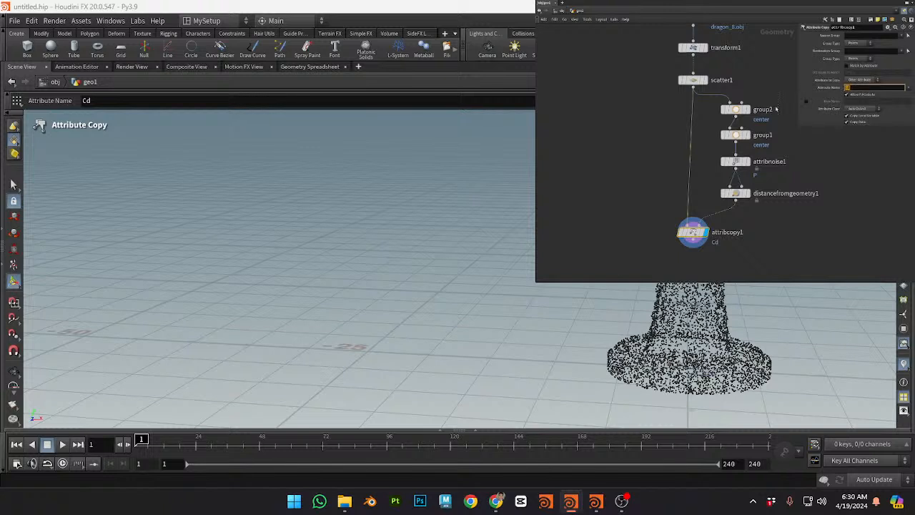
pyautogui.write('dist')
pyautogui.press('Return')
# Step: Add a Color node connected to the output of attribcopy1 and align it directly beneath
pyautogui.keyDown('alt'); pyautogui.moveTo(566, 337); pyautogui.dragTo(551, 304); pyautogui.keyUp('alt')
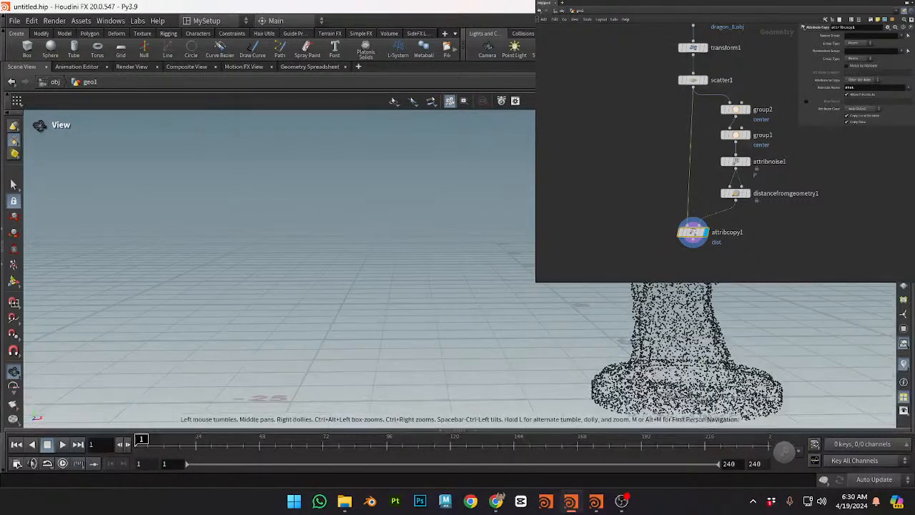
pyautogui.keyDown('alt'); pyautogui.moveTo(774, 165); pyautogui.dragTo(726, 167, button='middle'); pyautogui.keyUp('alt')
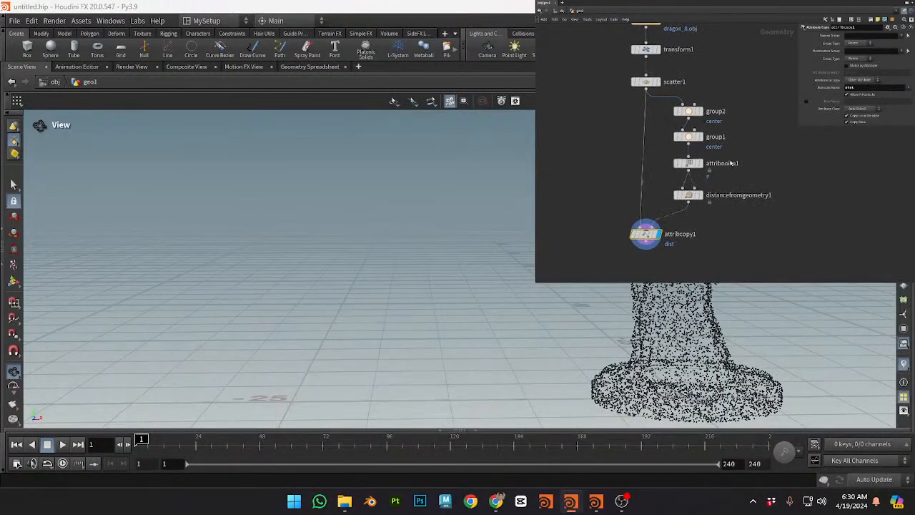
pyautogui.moveTo(612, 143); pyautogui.dragTo(618, 142, button='middle')
pyautogui.moveTo(718, 219); pyautogui.dragTo(726, 143, button='middle')
pyautogui.keyDown('alt'); pyautogui.moveTo(616, 285); pyautogui.dragTo(546, 299); pyautogui.keyUp('alt')
pyautogui.moveTo(661, 160); pyautogui.dragTo(669, 161)
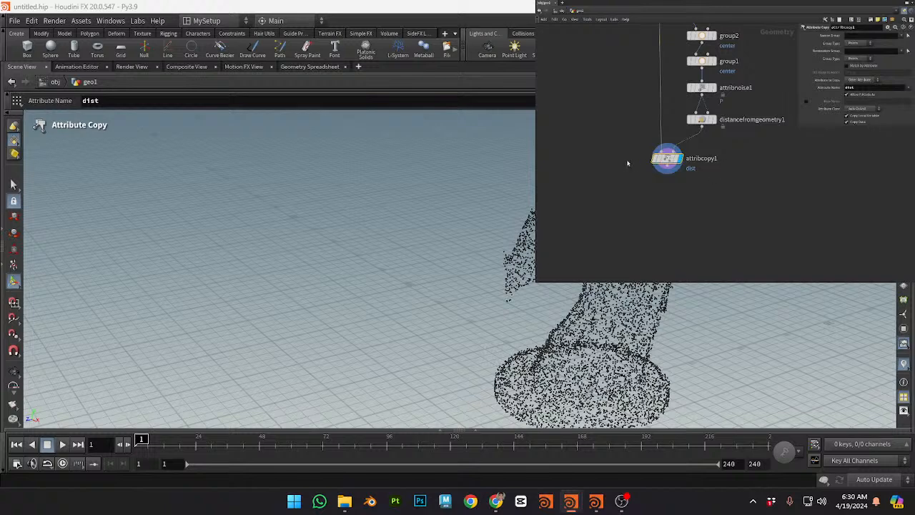
pyautogui.moveTo(666, 164)
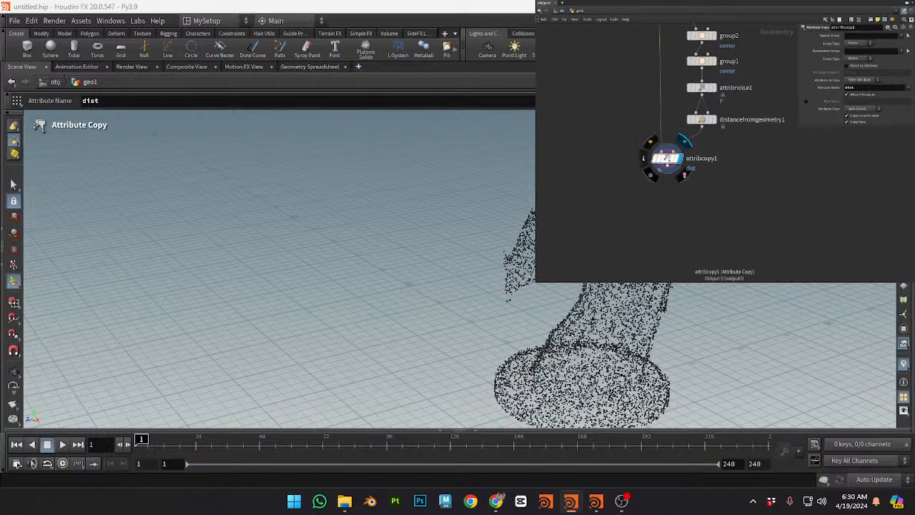
pyautogui.moveTo(667, 173); pyautogui.dragTo(676, 195)
pyautogui.press('Tab')
pyautogui.write('color')
pyautogui.press('Return')
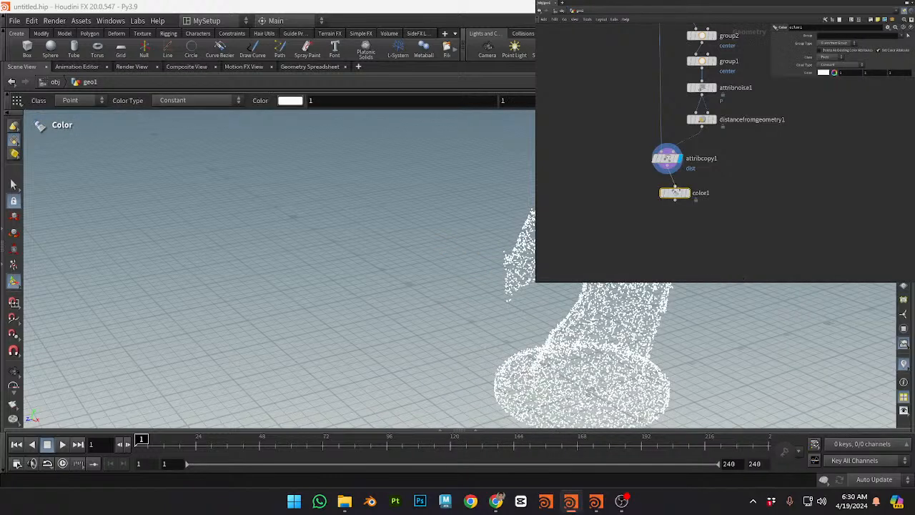
pyautogui.click(669, 187)
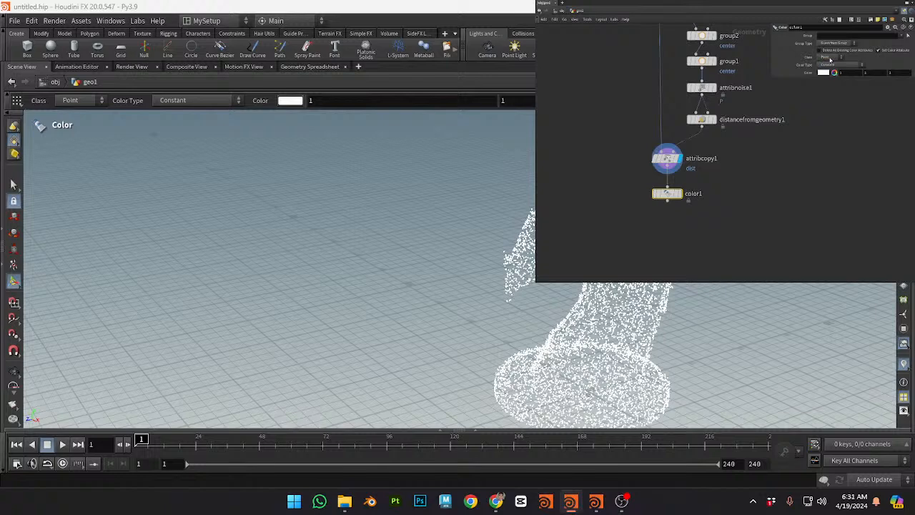
# Step: Set the color type of color1 to Random from Attribute, using the dist attribute
pyautogui.click(849, 65)
pyautogui.click(846, 90)
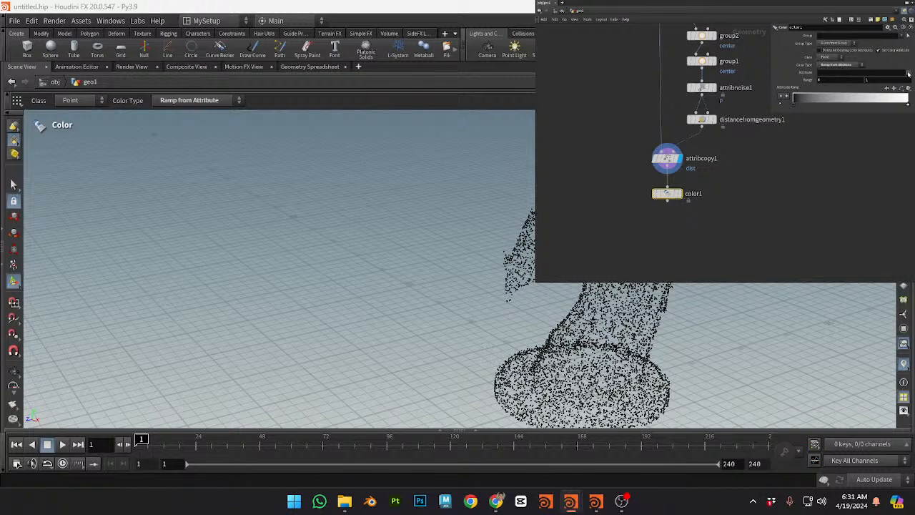
pyautogui.click(850, 98)
pyautogui.click(836, 81)
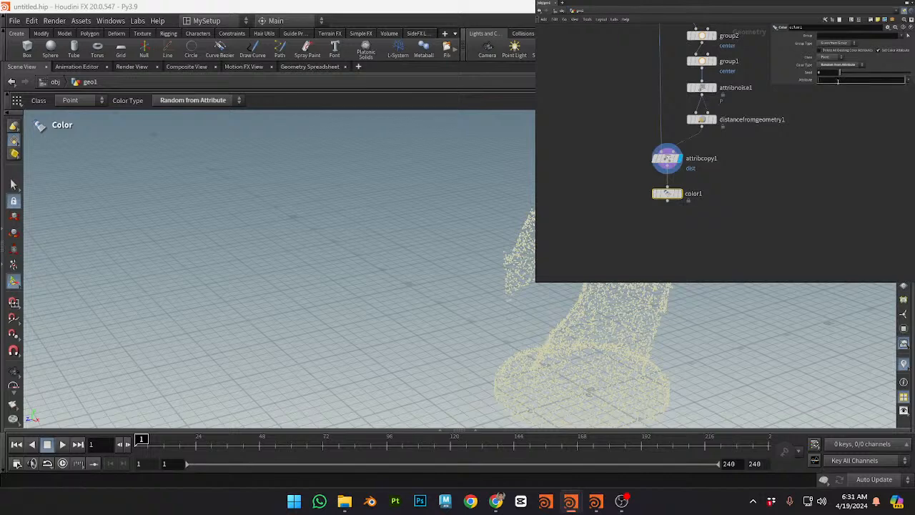
pyautogui.write('dist')
pyautogui.press('Return')
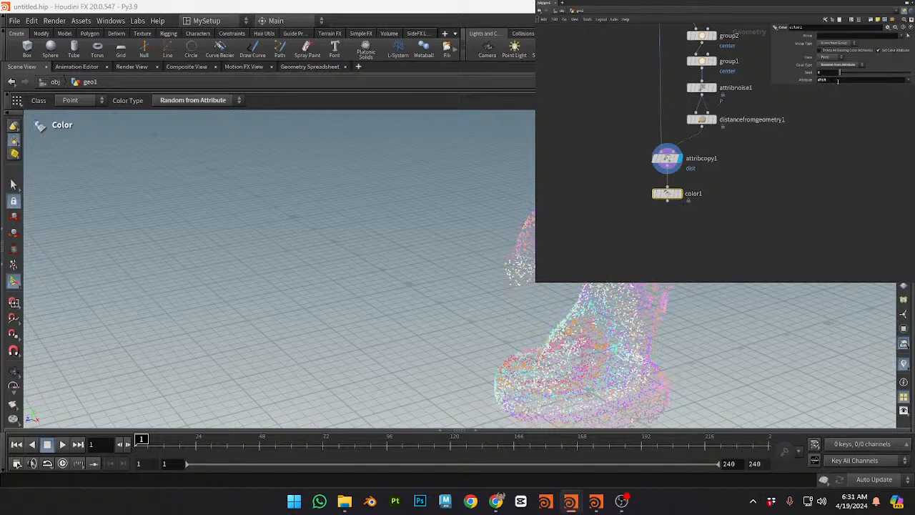
# Step: Switch the color type of color1 to Ramp from Attribute, using the dist attribute
pyautogui.keyDown('alt'); pyautogui.moveTo(476, 333); pyautogui.dragTo(607, 334); pyautogui.keyUp('alt')
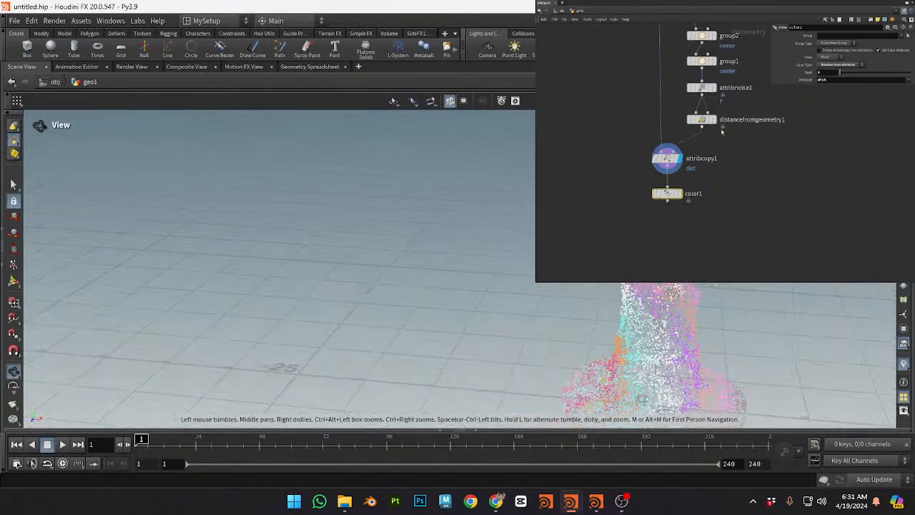
pyautogui.click(852, 65)
pyautogui.click(842, 73)
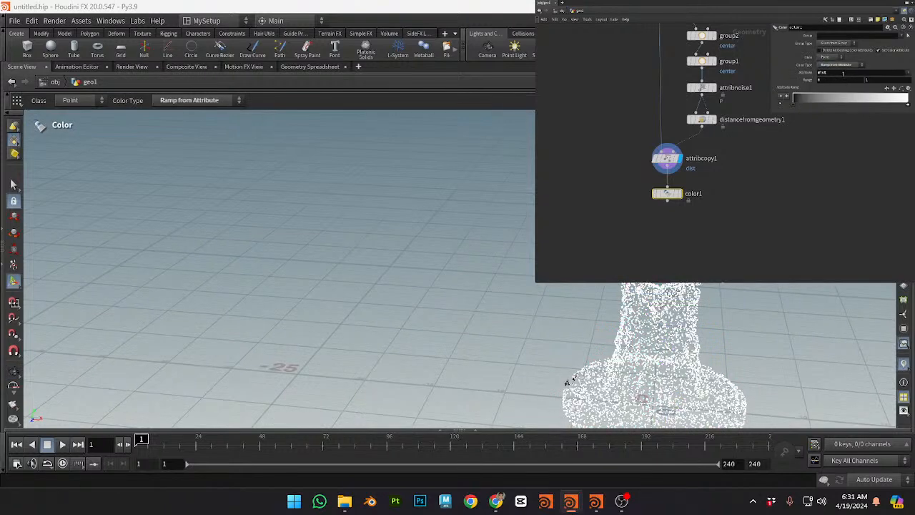
# Step: Examine the ramp colouring by dist on the dragon's points from several sides, especially around the horn tips and base
pyautogui.keyDown('alt'); pyautogui.moveTo(443, 301); pyautogui.dragTo(514, 236); pyautogui.keyUp('alt')
pyautogui.keyDown('alt'); pyautogui.moveTo(526, 243); pyautogui.dragTo(504, 221, button='right'); pyautogui.keyUp('alt')
pyautogui.moveTo(504, 221)
pyautogui.keyDown('alt'); pyautogui.mouseDown()
pyautogui.moveTo(588, 223)
pyautogui.moveTo(515, 222)
pyautogui.mouseUp(); pyautogui.keyUp('alt')
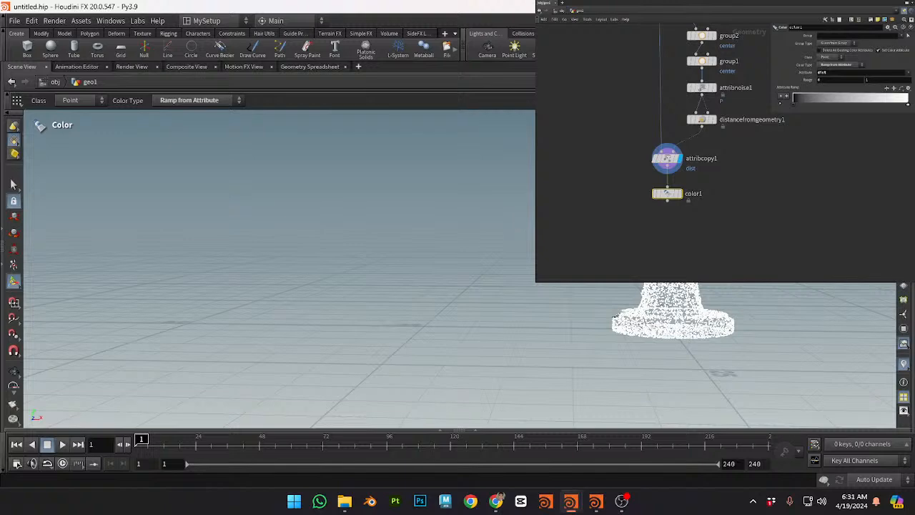
pyautogui.keyDown('alt'); pyautogui.moveTo(575, 361); pyautogui.dragTo(461, 249); pyautogui.keyUp('alt')
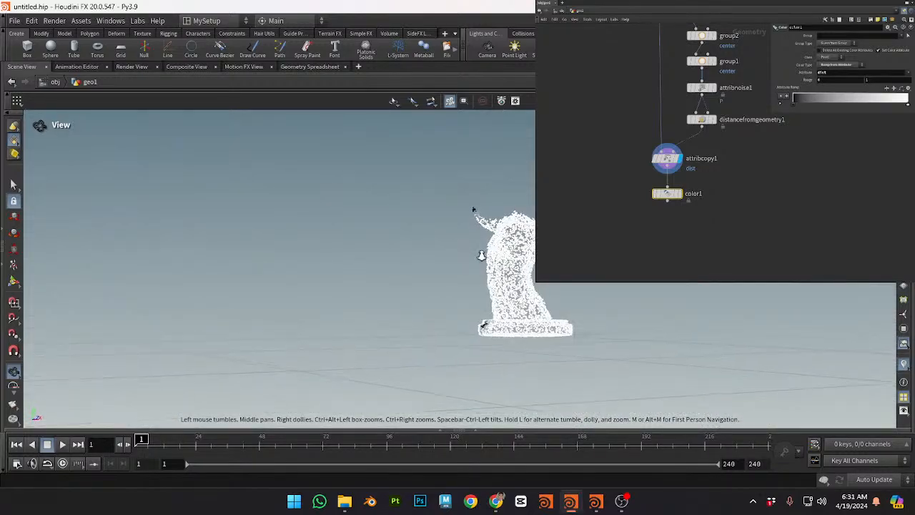
pyautogui.keyDown('alt'); pyautogui.moveTo(461, 250); pyautogui.dragTo(418, 257, button='right'); pyautogui.keyUp('alt')
pyautogui.keyDown('alt'); pyautogui.moveTo(418, 257); pyautogui.dragTo(437, 304); pyautogui.keyUp('alt')
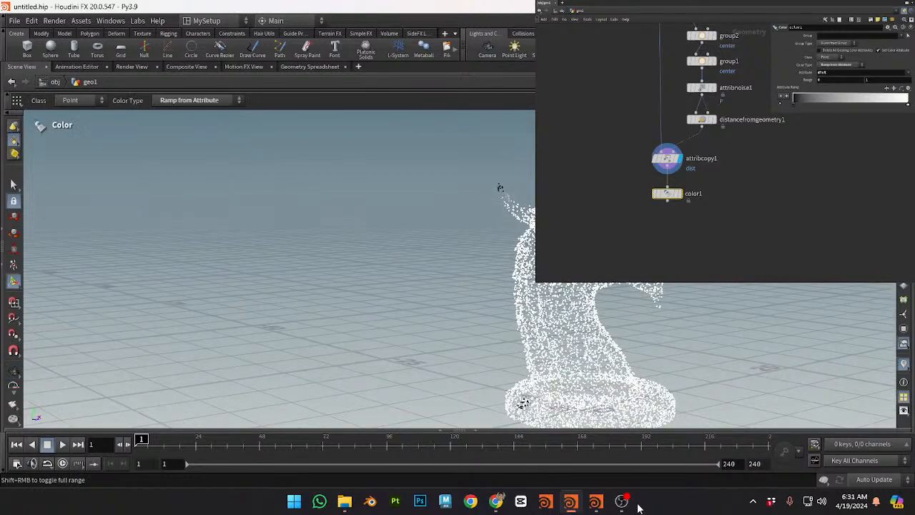
pyautogui.press('Escape')
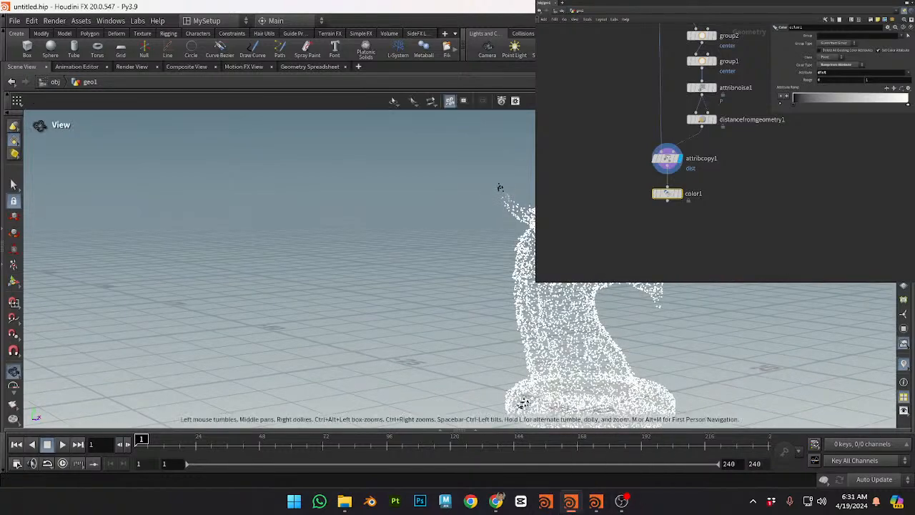
pyautogui.moveTo(783, 307); pyautogui.dragTo(721, 301)
pyautogui.moveTo(719, 286); pyautogui.dragTo(713, 239, button='middle')
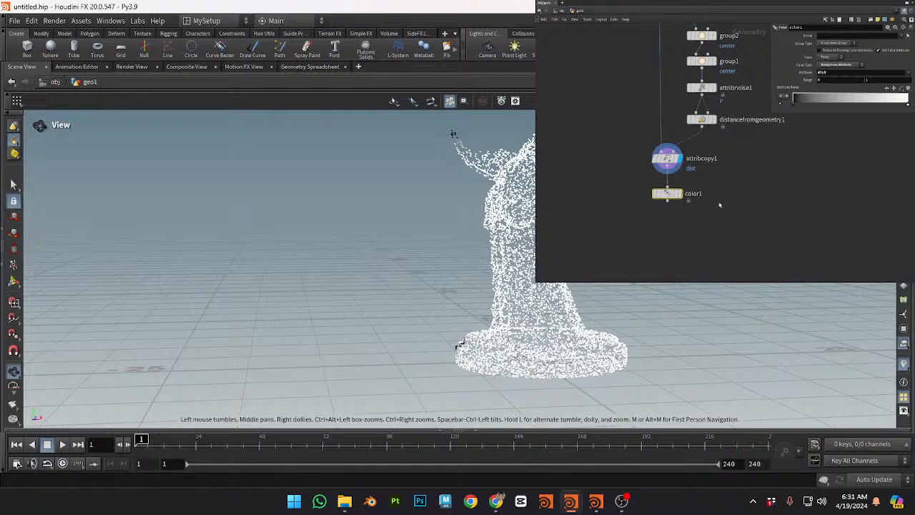
# Step: Delete color1, add a Point VOP connected to the output of attribcopy1, and display it
pyautogui.press('Delete')
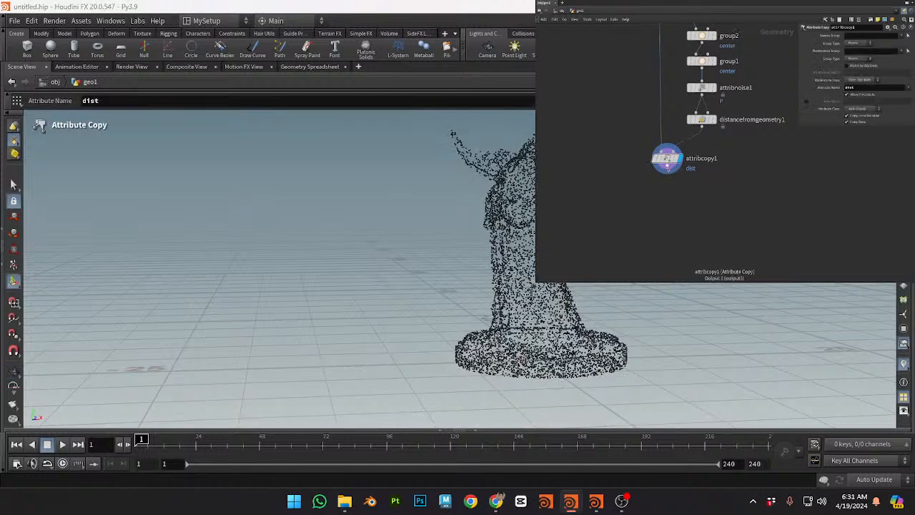
pyautogui.click(666, 172)
pyautogui.press('Return')
pyautogui.press('Return')
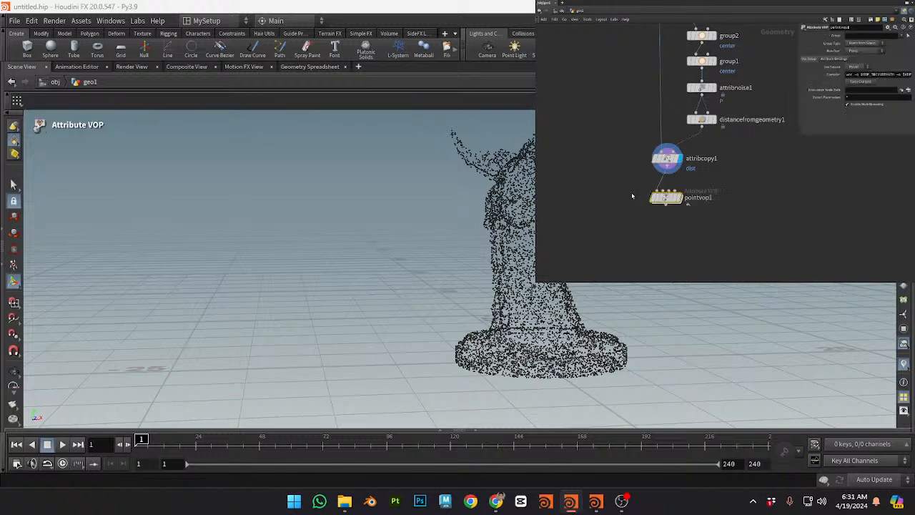
pyautogui.click(675, 203)
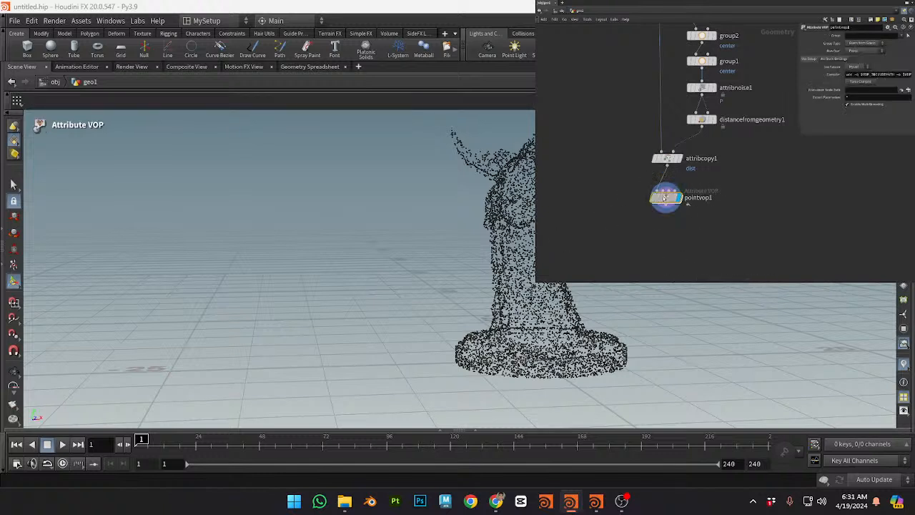
# Step: Open the network inside pointvop1 and move geometryvopoutput1 slightly further from geometryvopglobal1
pyautogui.doubleClick(669, 198)
pyautogui.moveTo(668, 144); pyautogui.dragTo(603, 101)
pyautogui.press('Escape')
pyautogui.keyDown('alt'); pyautogui.moveTo(429, 250); pyautogui.dragTo(436, 307, button='middle'); pyautogui.keyUp('alt')
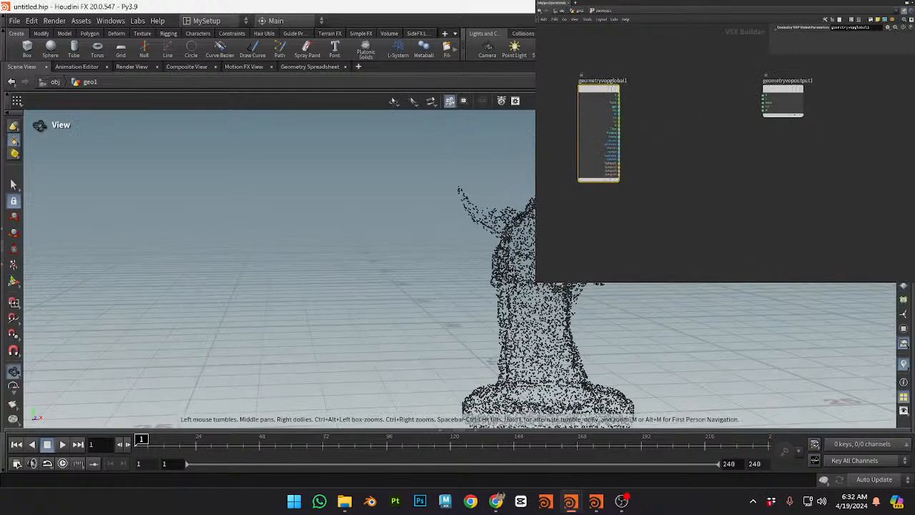
pyautogui.click(708, 137)
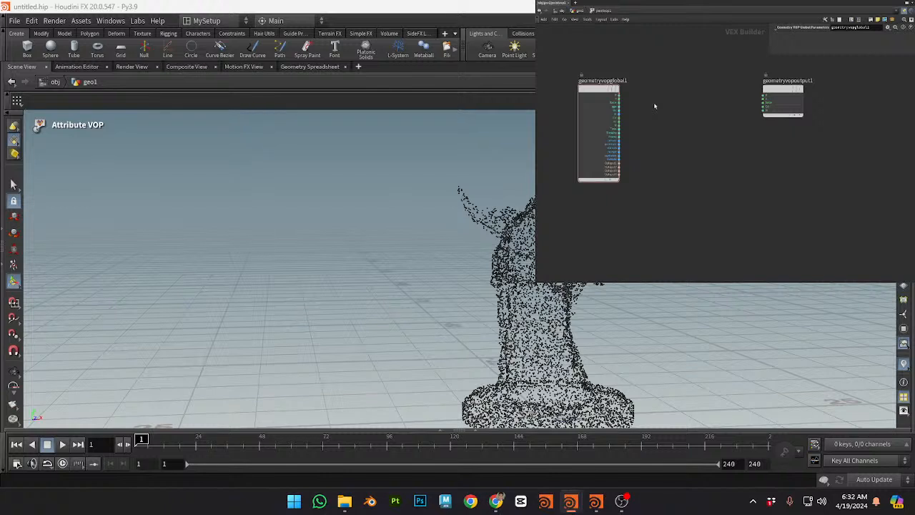
pyautogui.moveTo(706, 156); pyautogui.dragTo(681, 151, button='middle')
pyautogui.moveTo(744, 87); pyautogui.dragTo(760, 92)
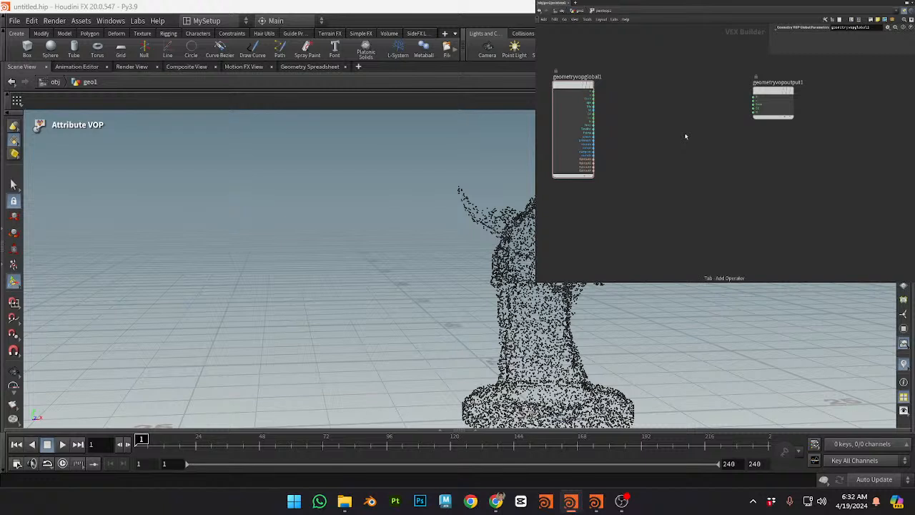
# Step: Add a Bind node below geometryvopglobal1 and set its name to dist
pyautogui.press('Return')
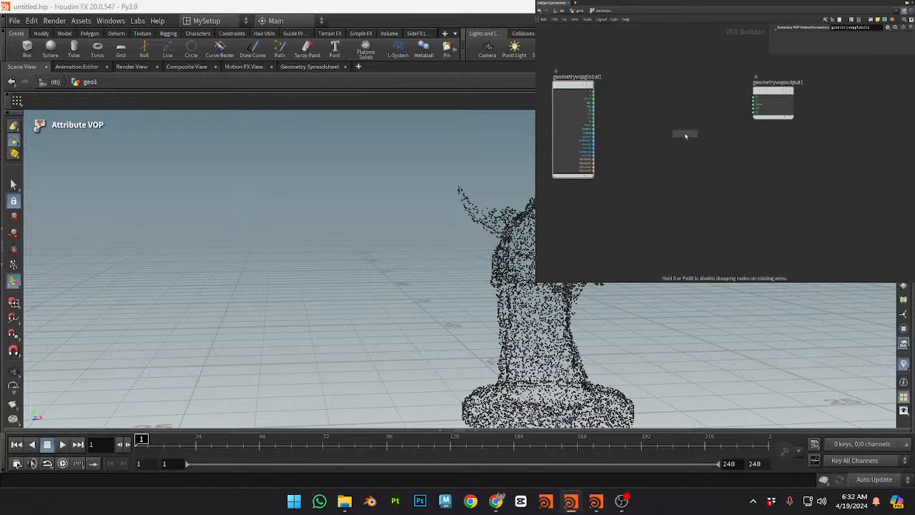
pyautogui.click(620, 202)
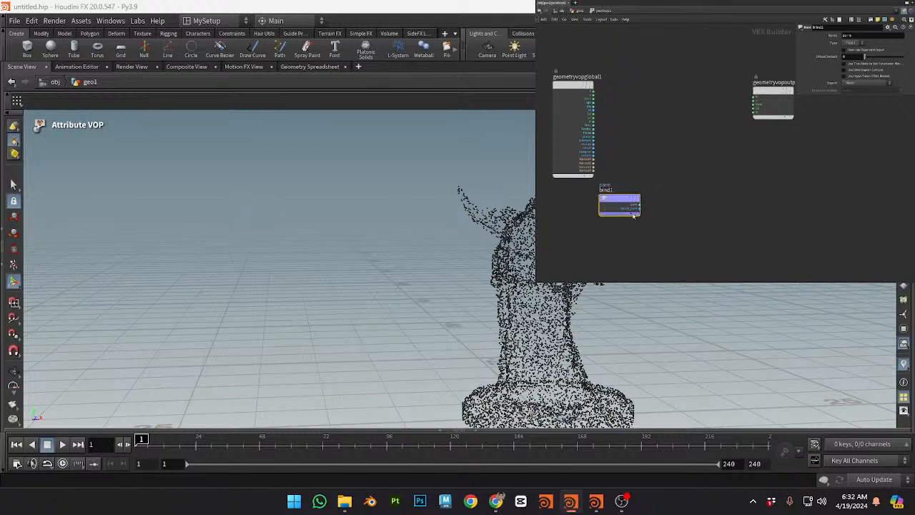
pyautogui.doubleClick(848, 36)
pyautogui.write('dist')
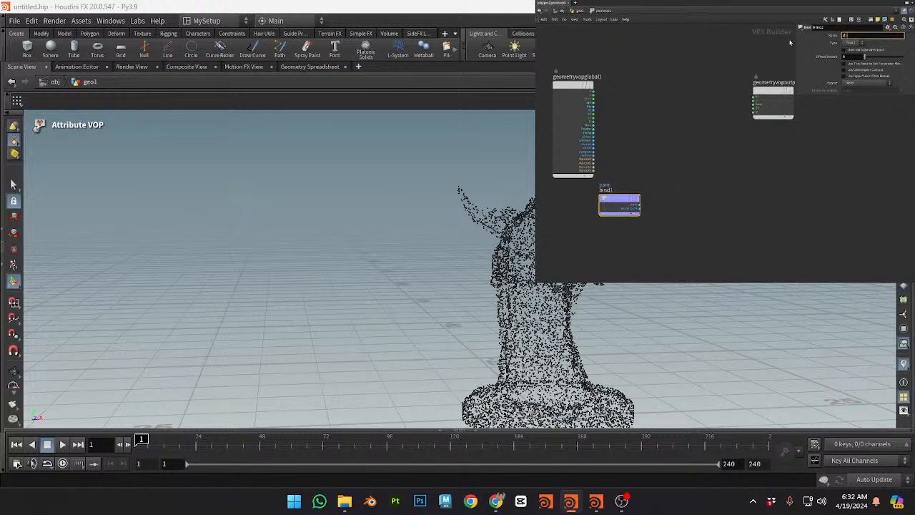
pyautogui.press('Return')
# Step: Connect bind1's dist output to Cd on geometryvopoutput1 with rounded wiring, and place bind1 directly beneath geometryvopglobal1
pyautogui.click(642, 207)
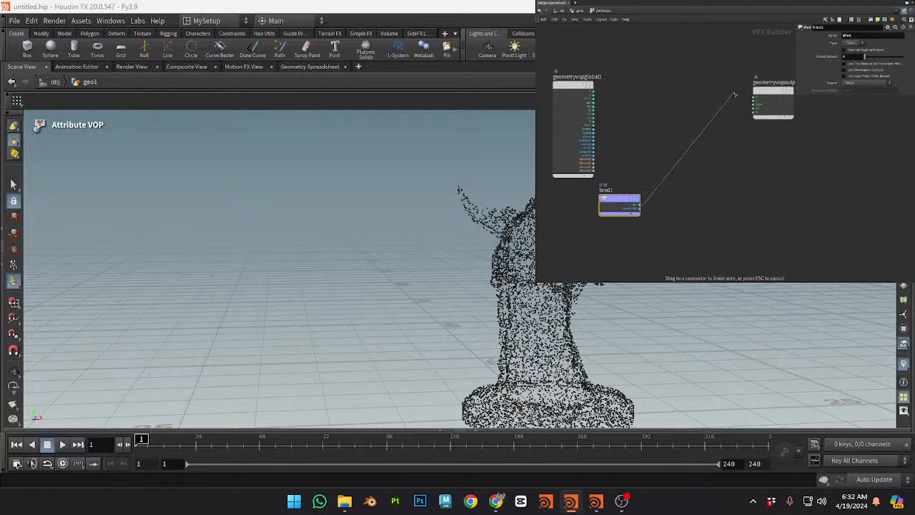
pyautogui.click(753, 111)
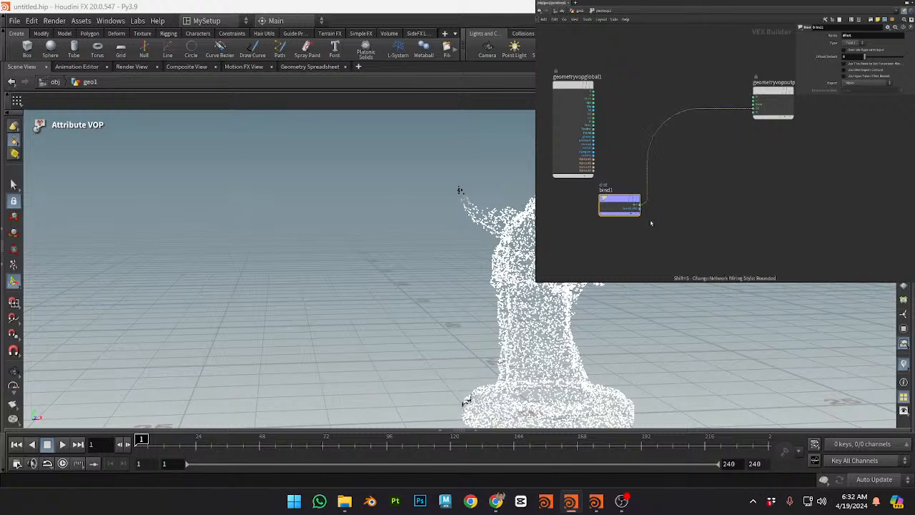
pyautogui.moveTo(624, 201); pyautogui.dragTo(601, 210)
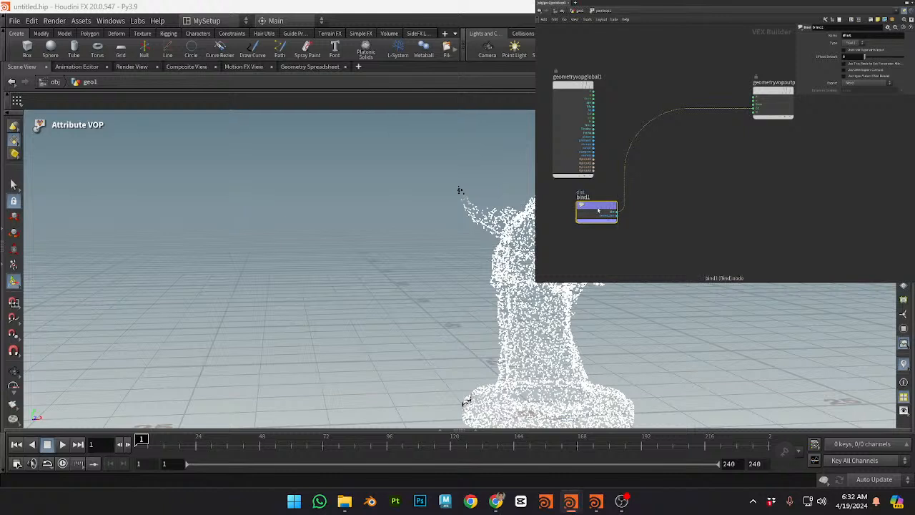
pyautogui.moveTo(596, 209); pyautogui.dragTo(572, 207)
pyautogui.hotkey('shift', 's')
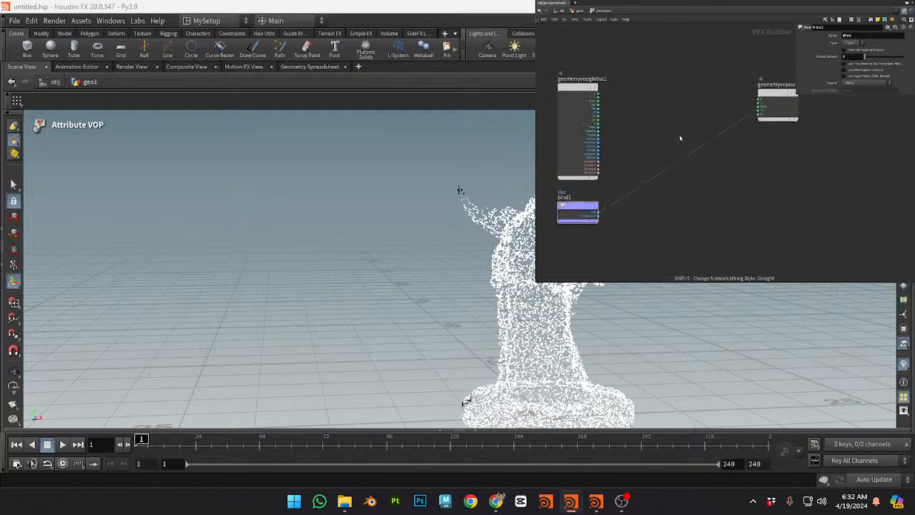
pyautogui.hotkey('shift', 's')
# Step: Examine how the dist values colour the dragon's points from the horn tip down to the base
pyautogui.keyDown('alt'); pyautogui.moveTo(658, 288); pyautogui.dragTo(372, 149); pyautogui.keyUp('alt')
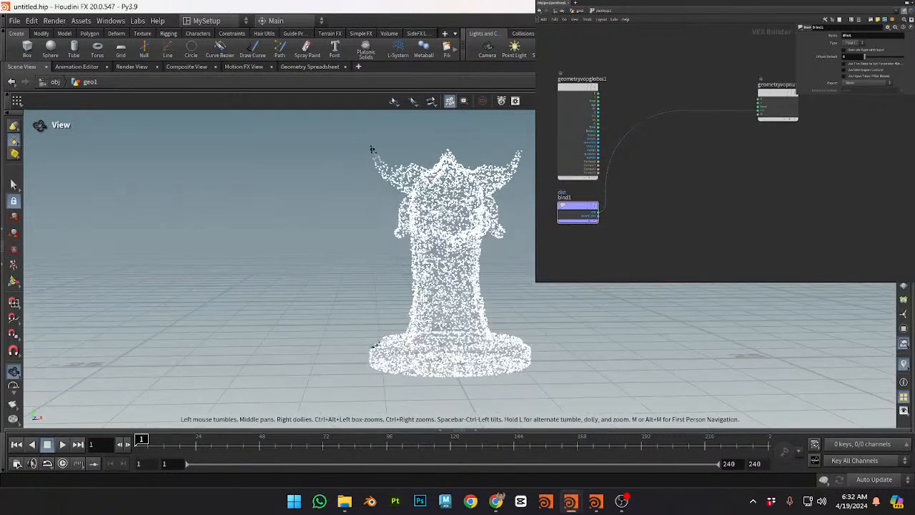
pyautogui.press('Return')
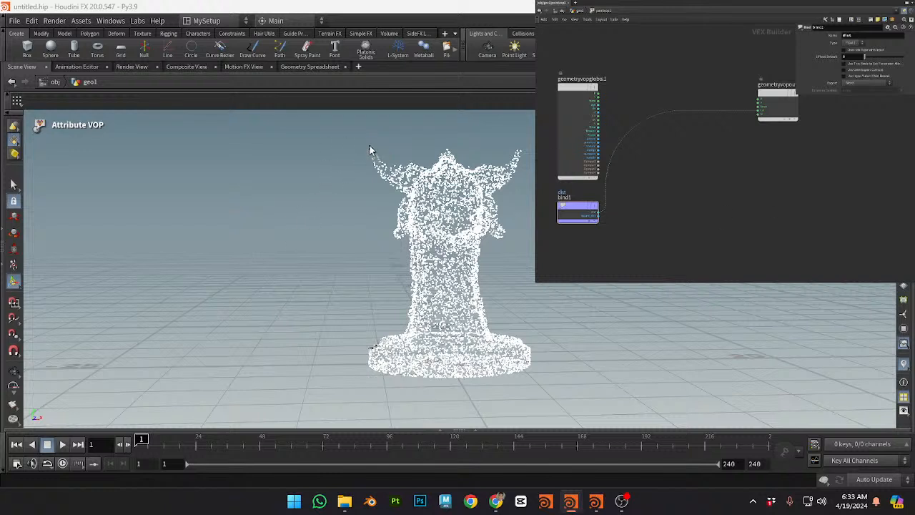
pyautogui.press('Escape')
pyautogui.moveTo(369, 148); pyautogui.dragTo(395, 163)
pyautogui.scroll(-5, 357, 250)
pyautogui.moveTo(358, 250); pyautogui.dragTo(285, 207)
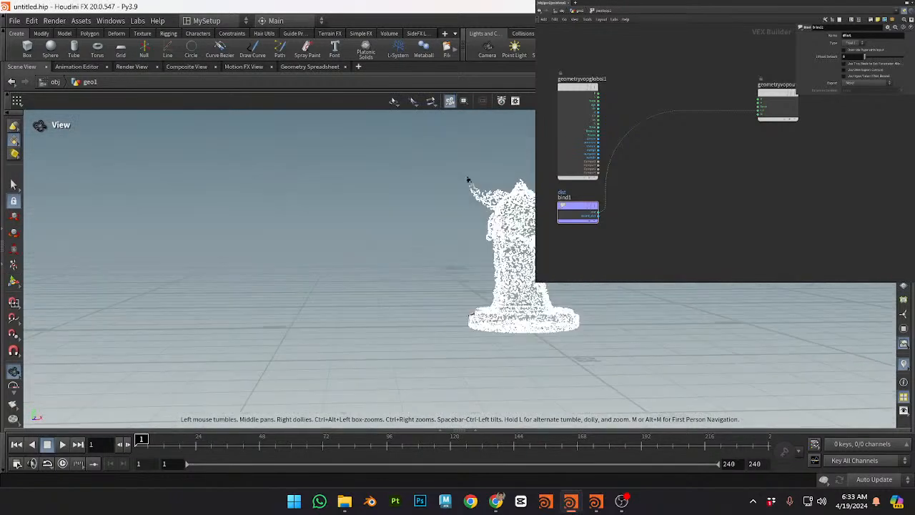
# Step: Insert a Fit Range node on the wire between bind1 and the Cd input of geometryvopoutput1
pyautogui.moveTo(677, 152); pyautogui.dragTo(687, 159, button='middle')
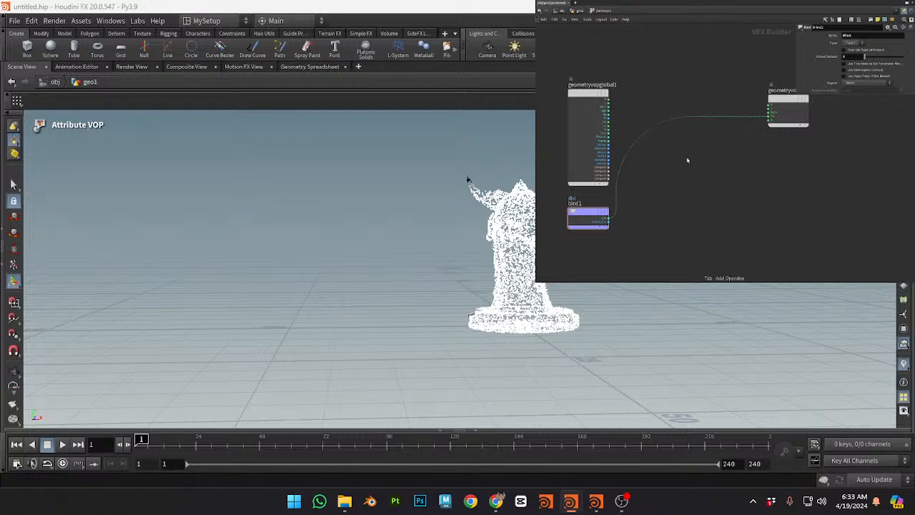
pyautogui.press('Return')
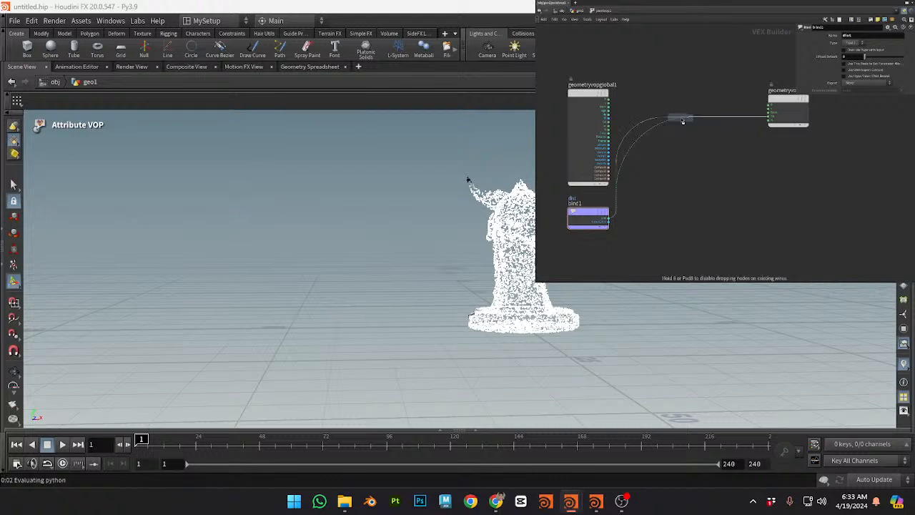
pyautogui.click(681, 120)
pyautogui.moveTo(681, 119); pyautogui.dragTo(686, 135)
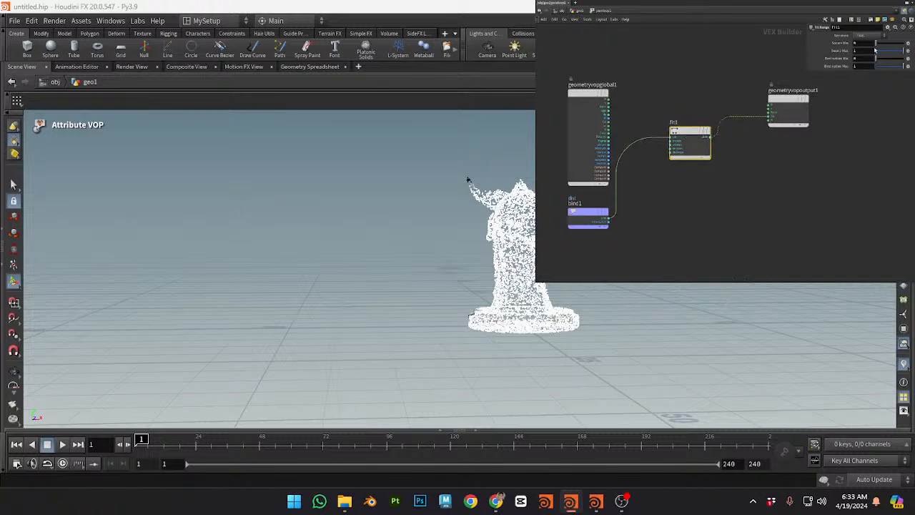
# Step: Try a higher source maximum on fit1 and undo the change
pyautogui.moveTo(876, 44)
pyautogui.mouseDown()
pyautogui.moveTo(902, 46)
pyautogui.moveTo(876, 45)
pyautogui.mouseUp()
pyautogui.moveTo(838, 45); pyautogui.dragTo(840, 25, button='middle')
pyautogui.moveTo(841, 51); pyautogui.dragTo(849, 22, button='middle')
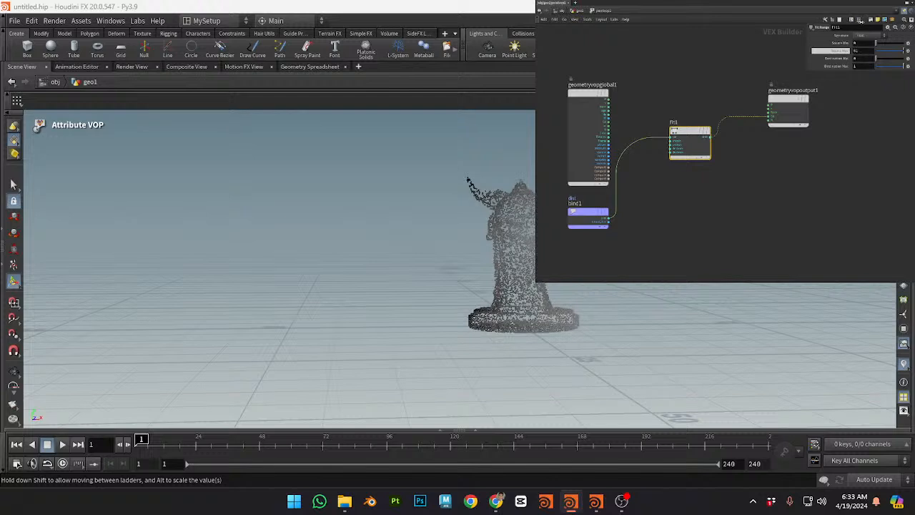
pyautogui.hotkey('ctrl', 'z')
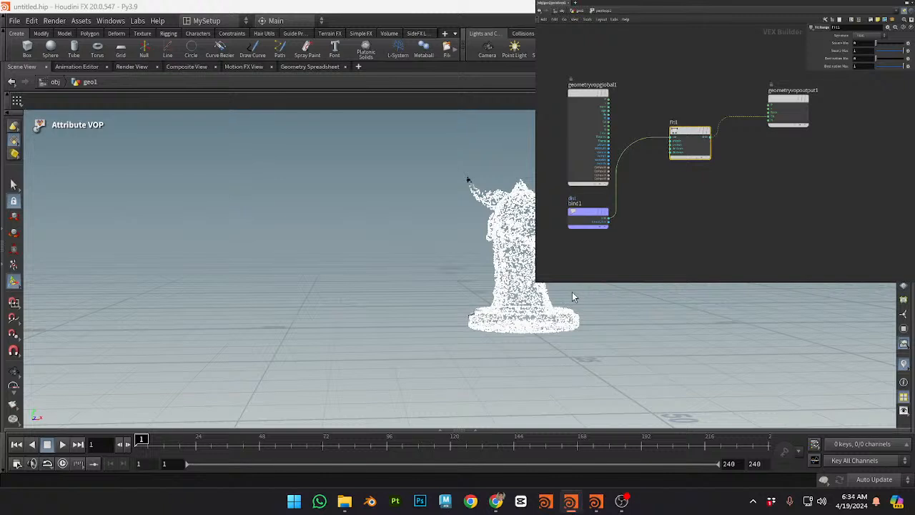
# Step: Place fit1 beside bind1 and invert its output by setting the destination minimum to 1 and maximum to 0
pyautogui.moveTo(685, 138); pyautogui.dragTo(700, 219)
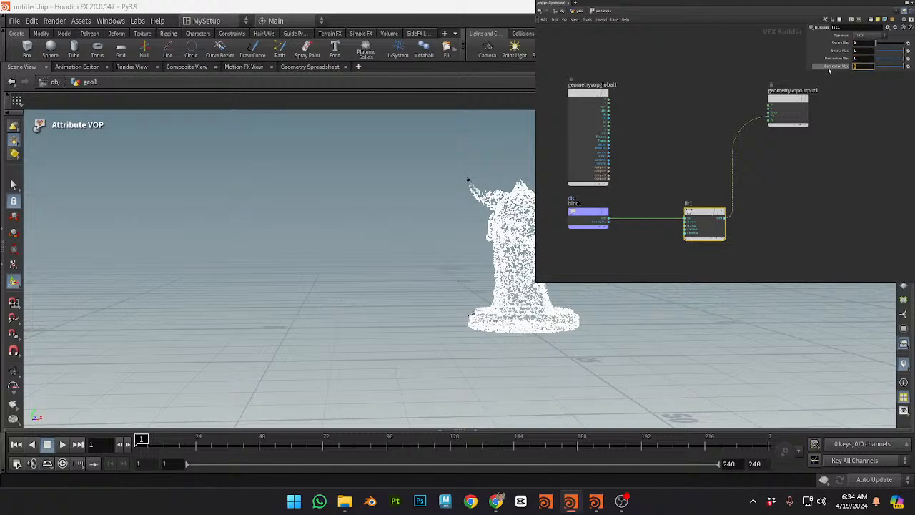
pyautogui.keyDown('alt'); pyautogui.moveTo(593, 327); pyautogui.dragTo(572, 357); pyautogui.keyUp('alt')
pyautogui.keyDown('alt'); pyautogui.moveTo(571, 357); pyautogui.dragTo(557, 322, button='right'); pyautogui.keyUp('alt')
pyautogui.keyDown('alt'); pyautogui.moveTo(558, 322); pyautogui.dragTo(572, 365); pyautogui.keyUp('alt')
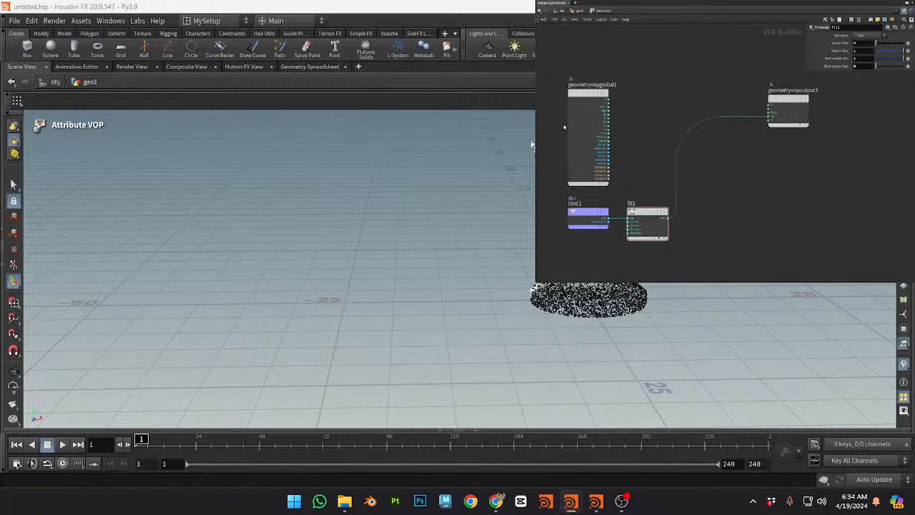
# Step: Add a second Fit Range node and insert it on the wire between fit1 and the Cd input of geometryvopoutput1
pyautogui.scroll(4, 632, 128)
pyautogui.moveTo(632, 129); pyautogui.dragTo(686, 119, button='middle')
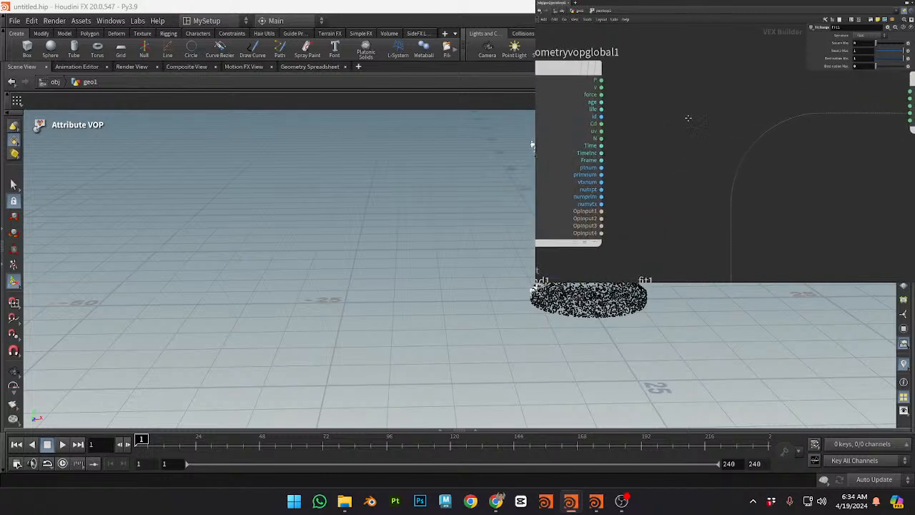
pyautogui.moveTo(602, 160); pyautogui.dragTo(679, 148)
pyautogui.press('Escape')
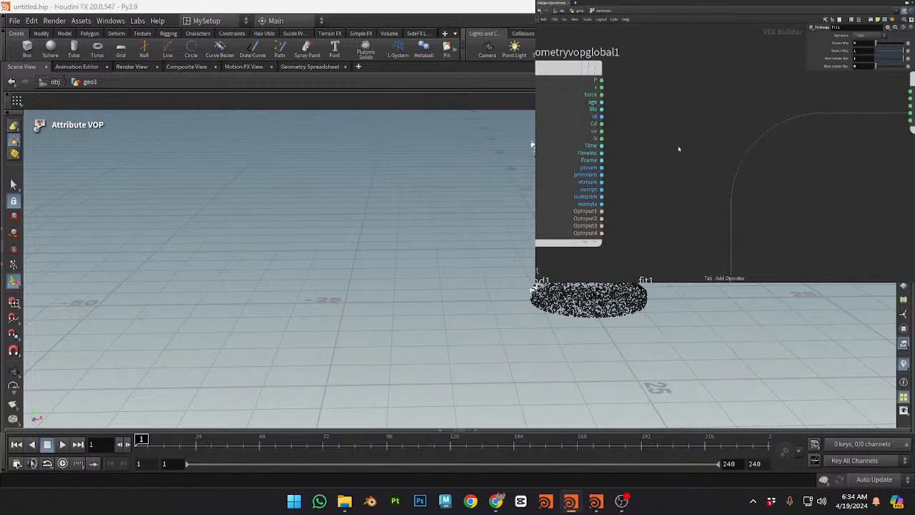
pyautogui.press('Tab')
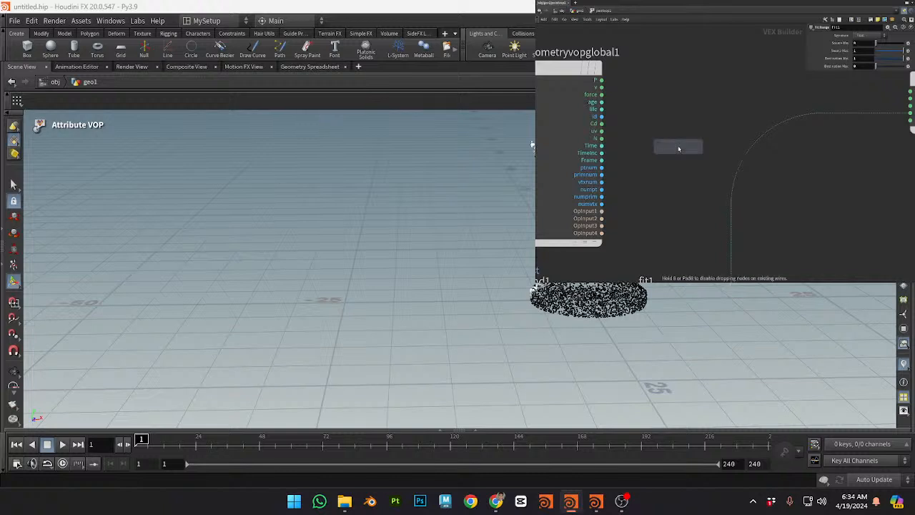
pyautogui.click(678, 148)
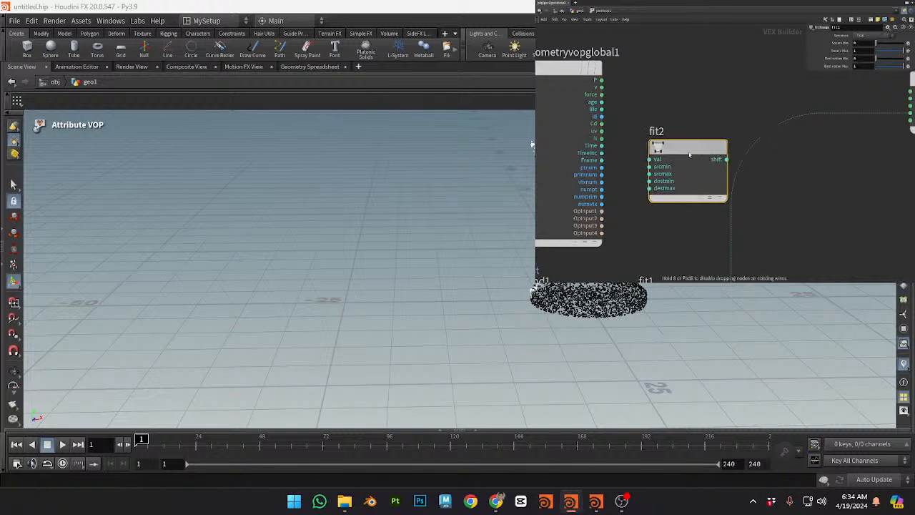
pyautogui.moveTo(689, 154); pyautogui.dragTo(820, 160)
pyautogui.scroll(-6, 745, 118)
pyautogui.moveTo(746, 117); pyautogui.dragTo(726, 112, button='middle')
pyautogui.scroll(5, 727, 112)
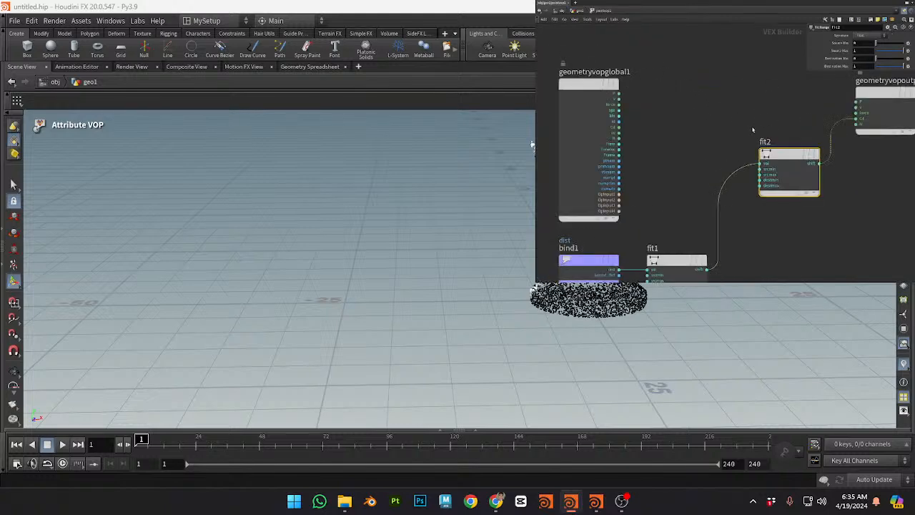
# Step: Try different source and destination range values on fit2 and undo each change
pyautogui.scroll(2, 752, 129)
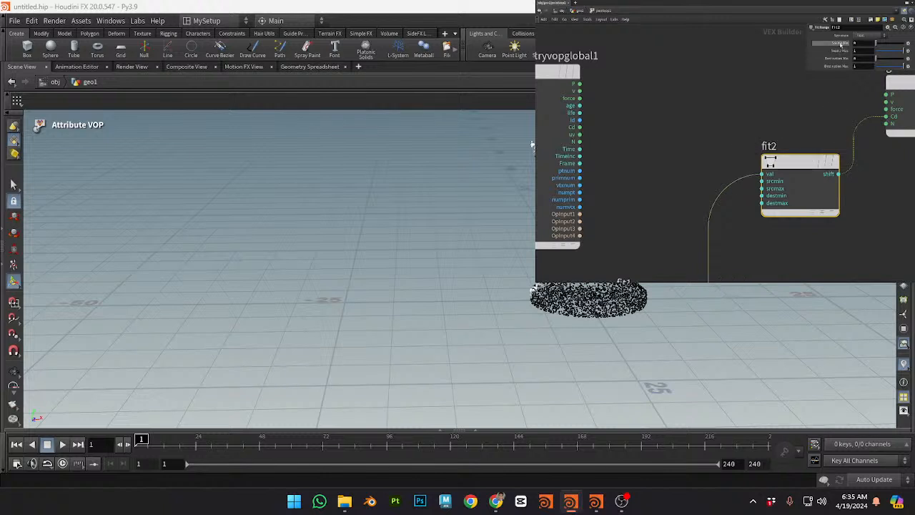
pyautogui.moveTo(841, 41); pyautogui.dragTo(802, 40, button='middle')
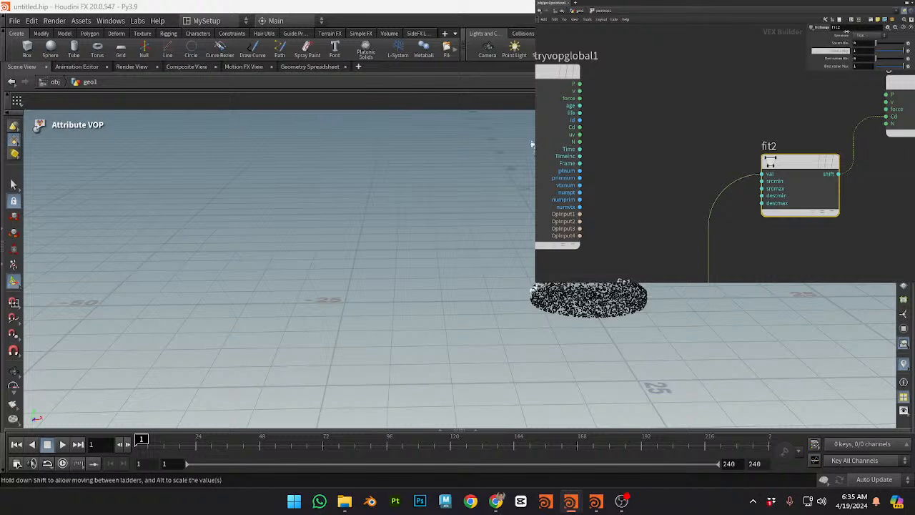
pyautogui.moveTo(843, 66); pyautogui.dragTo(606, 59, button='middle')
pyautogui.hotkey('ctrl', 'z')
pyautogui.moveTo(845, 66); pyautogui.dragTo(252, 133, button='middle')
pyautogui.hotkey('ctrl', 'z')
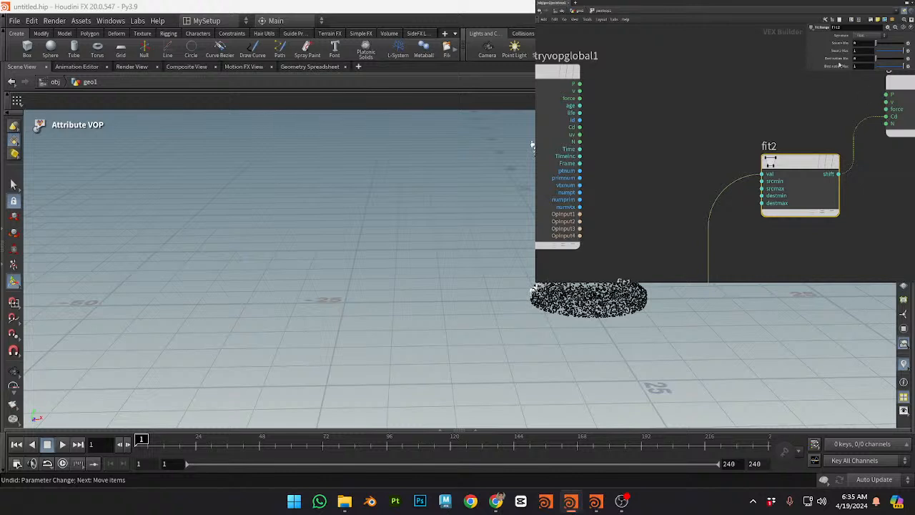
pyautogui.moveTo(841, 65); pyautogui.dragTo(879, 43, button='middle')
pyautogui.moveTo(531, 146); pyautogui.dragTo(531, 146, button='middle')
pyautogui.hotkey('ctrl', 'z')
pyautogui.moveTo(767, 114); pyautogui.dragTo(787, 95, button='middle')
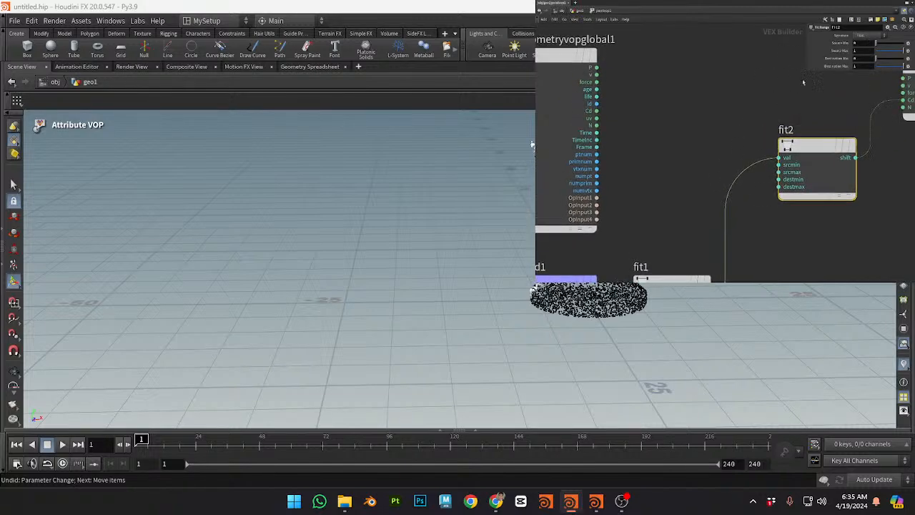
# Step: Set fit2's source maximum to 7, its destination minimum to -20, and its destination maximum to a negative value
pyautogui.click(862, 50)
pyautogui.write('7')
pyautogui.press('Tab')
pyautogui.write('-20')
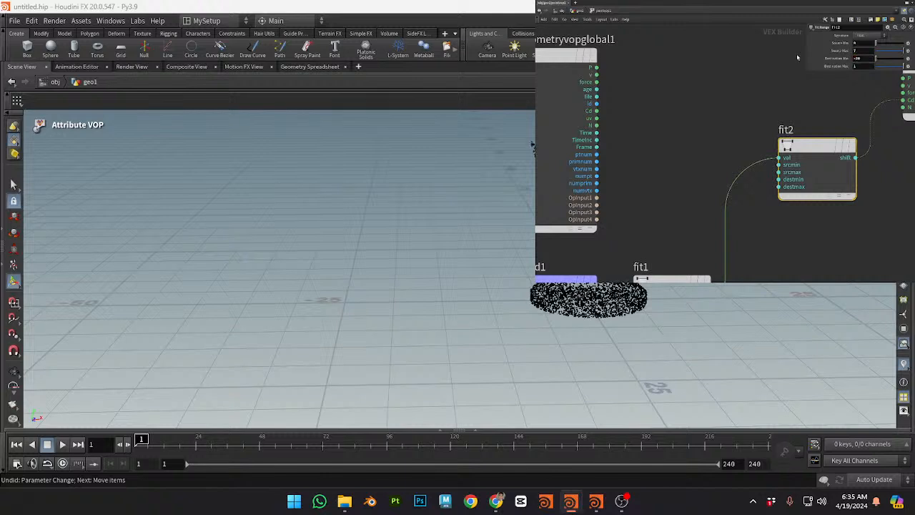
pyautogui.press('Tab')
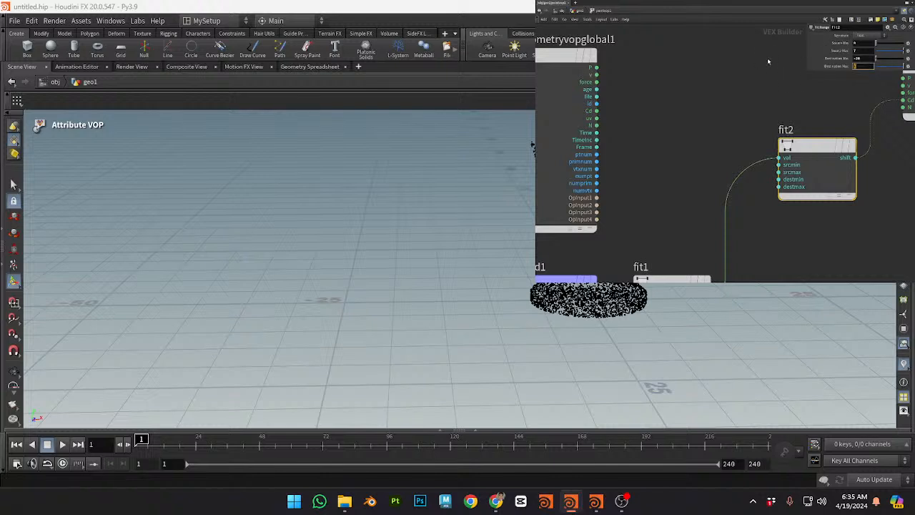
pyautogui.write('-20')
pyautogui.press('Return')
pyautogui.moveTo(716, 136); pyautogui.dragTo(606, 156, button='middle')
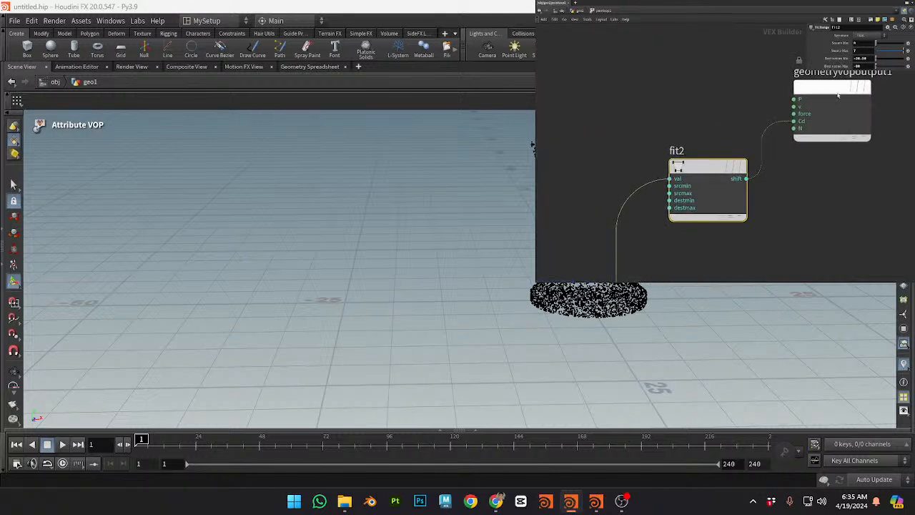
# Step: Delete fit2, leaving fit1 wired directly to the Cd input of geometryvopoutput1
pyautogui.click(794, 104)
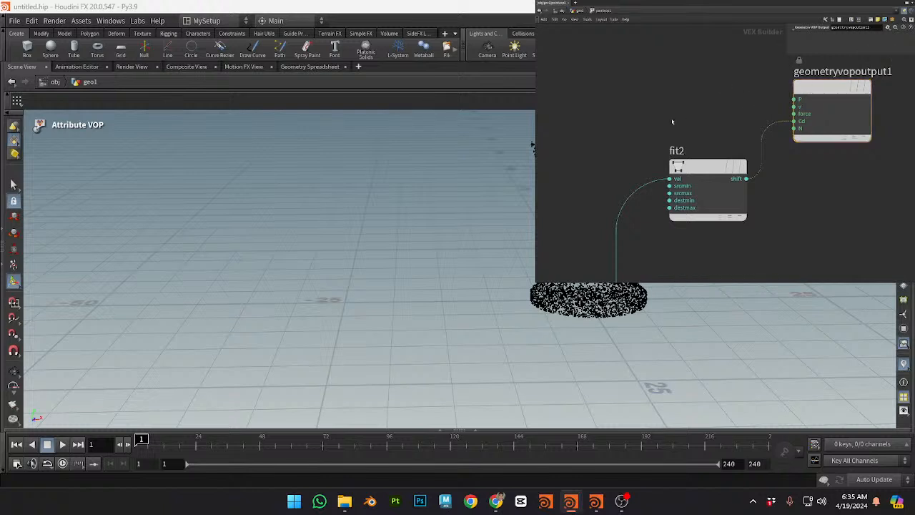
pyautogui.click(706, 197)
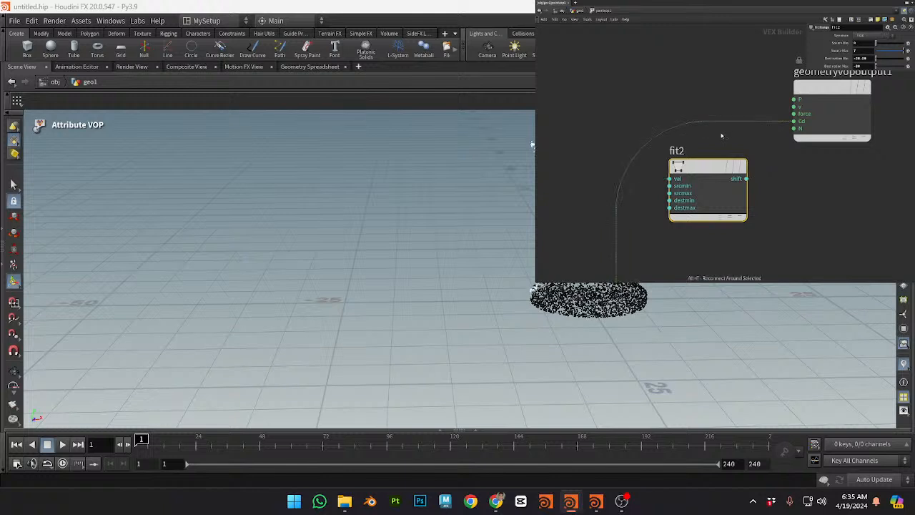
pyautogui.press('Delete')
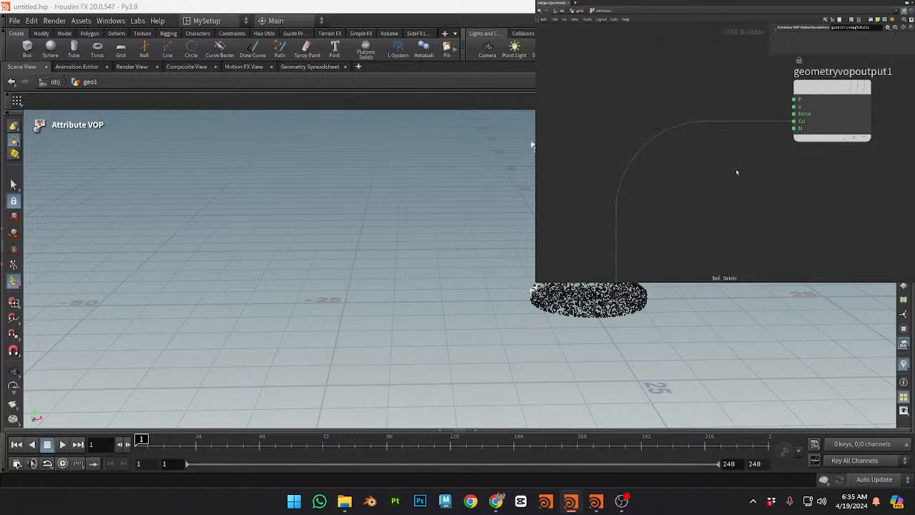
pyautogui.scroll(-4, 767, 167)
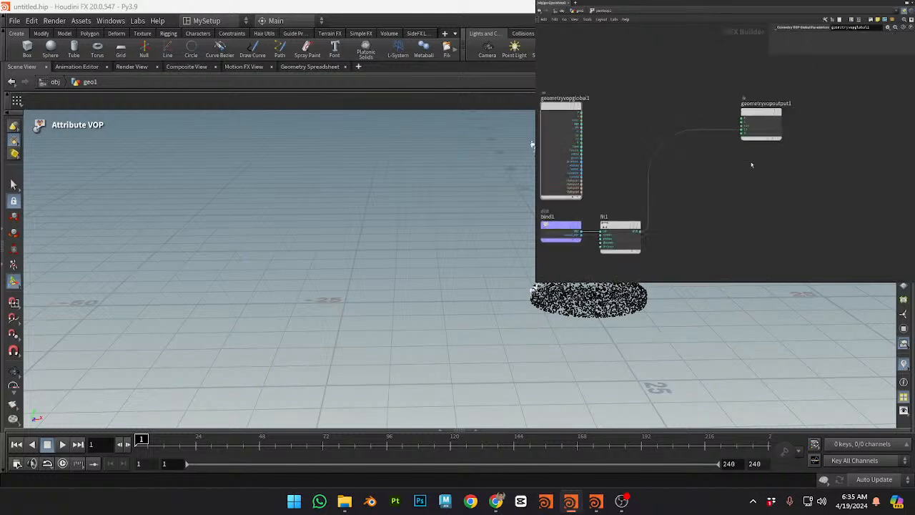
pyautogui.scroll(2, 758, 172)
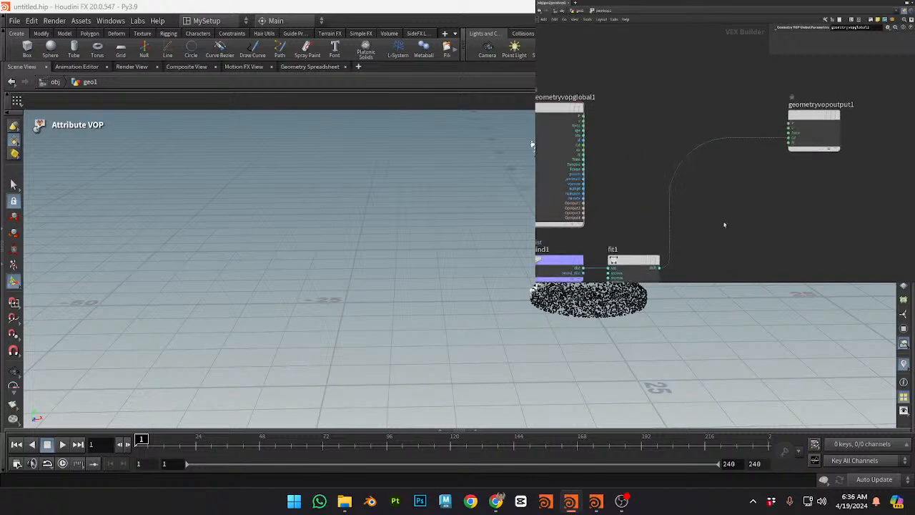
# Step: Check the dragon head in the reference scene desintegration_pop_intro.v2.hipnc and return to untitled.hip
pyautogui.hotkey('alt', 'Tab')
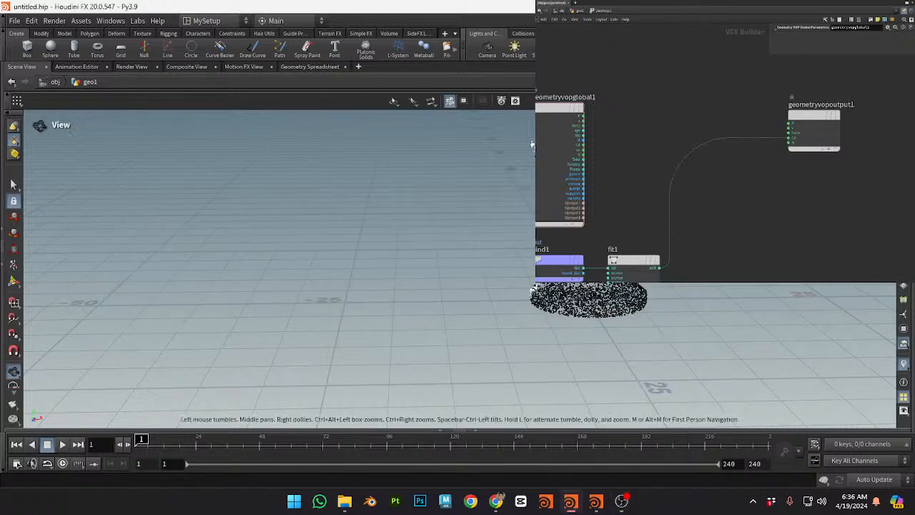
pyautogui.hotkey('alt', 'Tab')
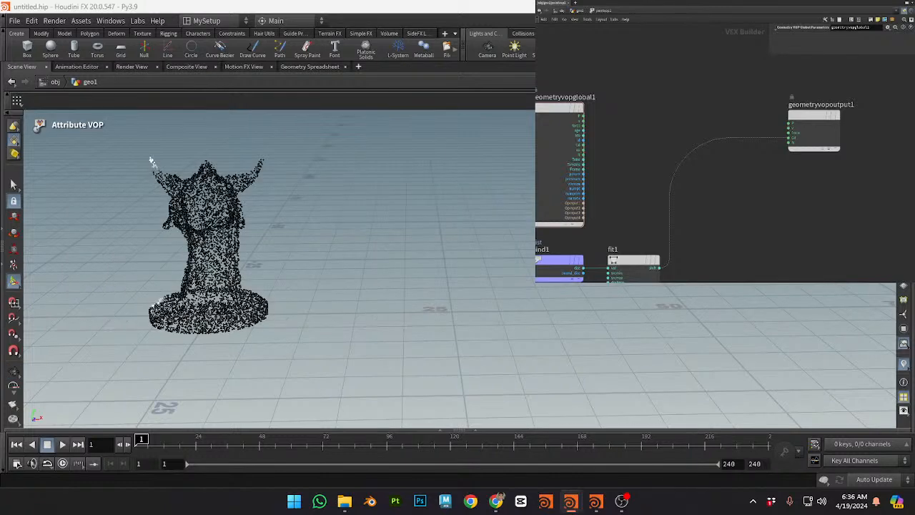
pyautogui.hotkey('alt', 'Tab')
pyautogui.press('Tab')
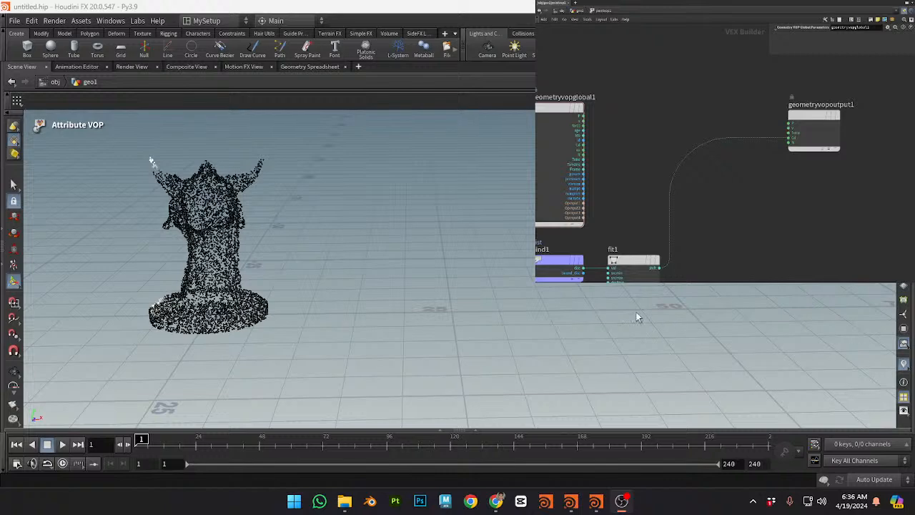
pyautogui.hotkey('alt', 'Tab')
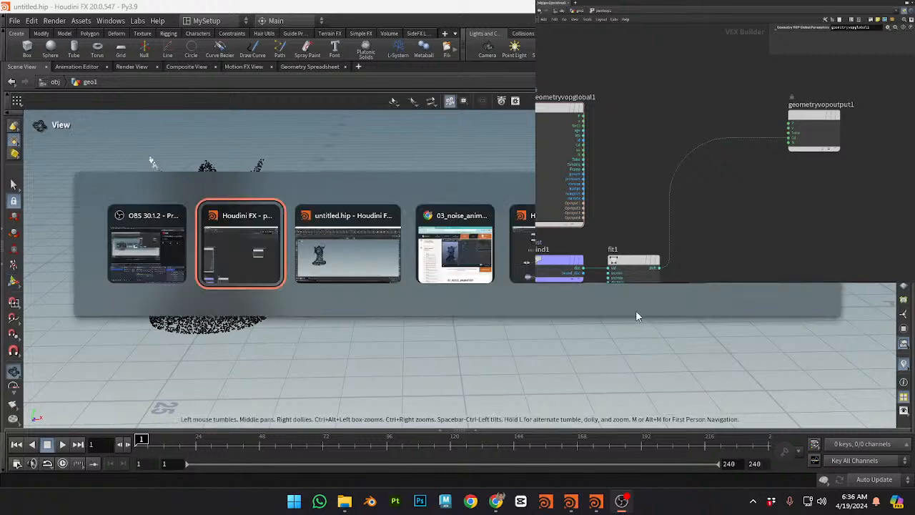
pyautogui.moveTo(641, 159); pyautogui.dragTo(688, 130, button='middle')
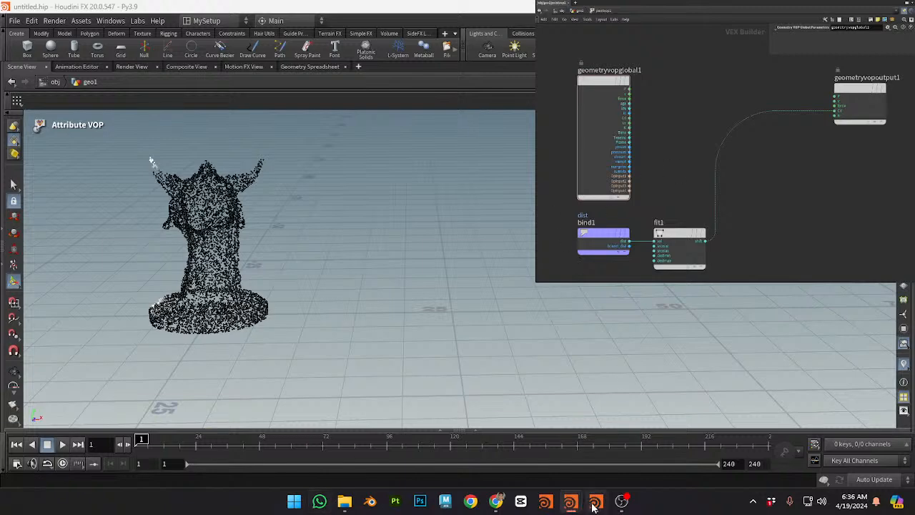
pyautogui.moveTo(593, 506)
pyautogui.click(560, 447)
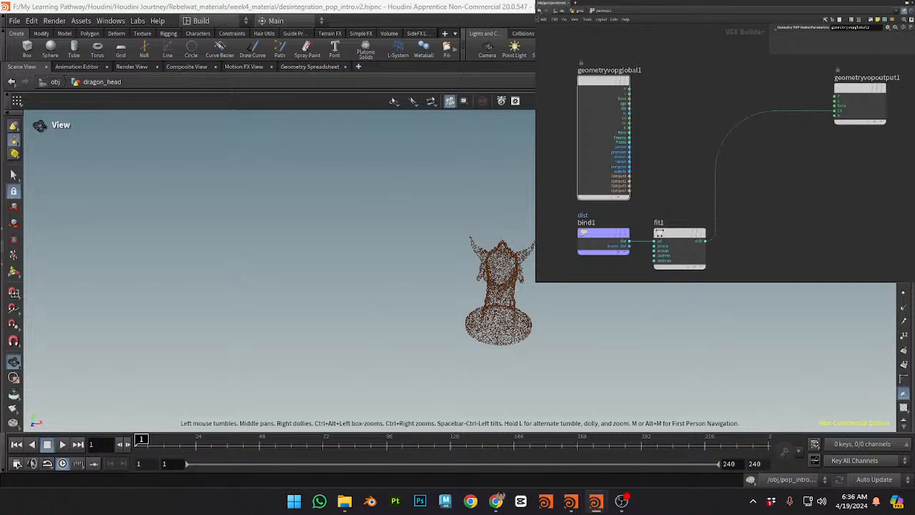
pyautogui.hotkey('alt', 'Tab')
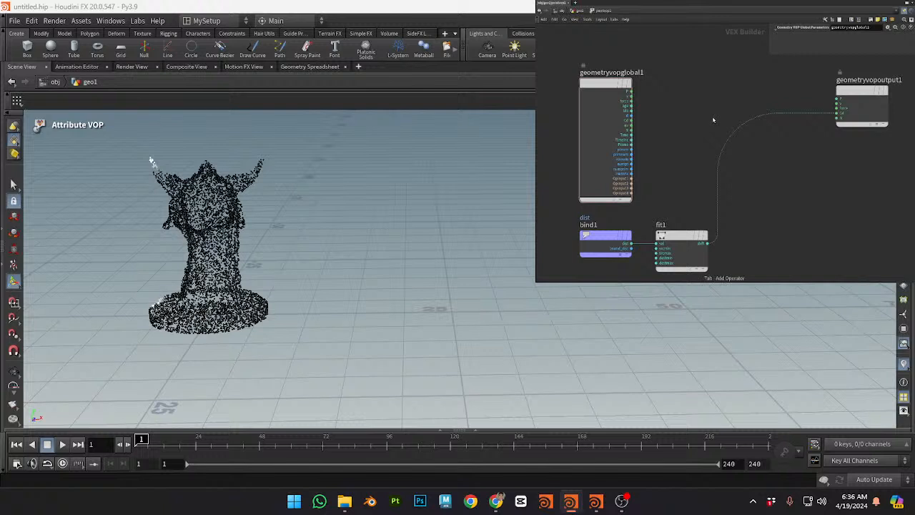
# Step: Insert an Add node before the Cd input, with Frame wired to its first input and fit1's output to its second
pyautogui.press('Return')
pyautogui.click(722, 150)
pyautogui.moveTo(724, 153); pyautogui.dragTo(758, 130)
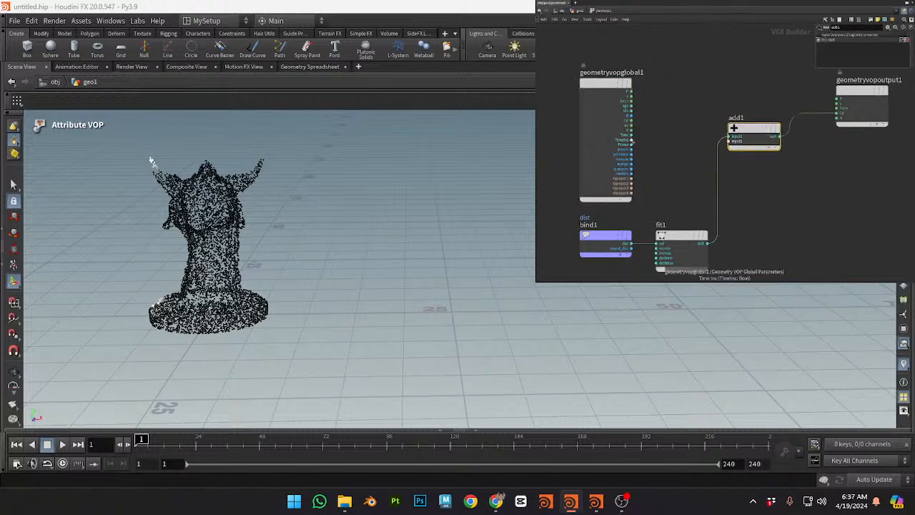
pyautogui.moveTo(632, 145); pyautogui.dragTo(733, 136)
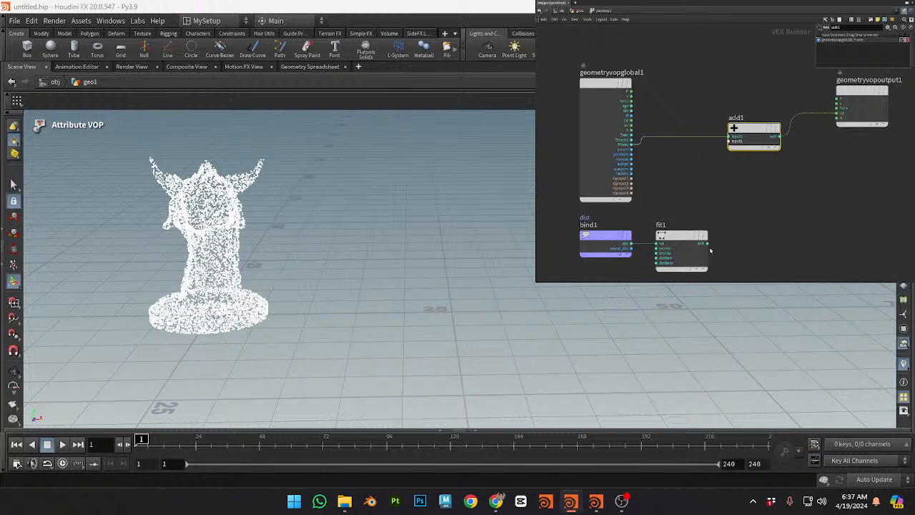
pyautogui.moveTo(702, 243); pyautogui.dragTo(729, 141)
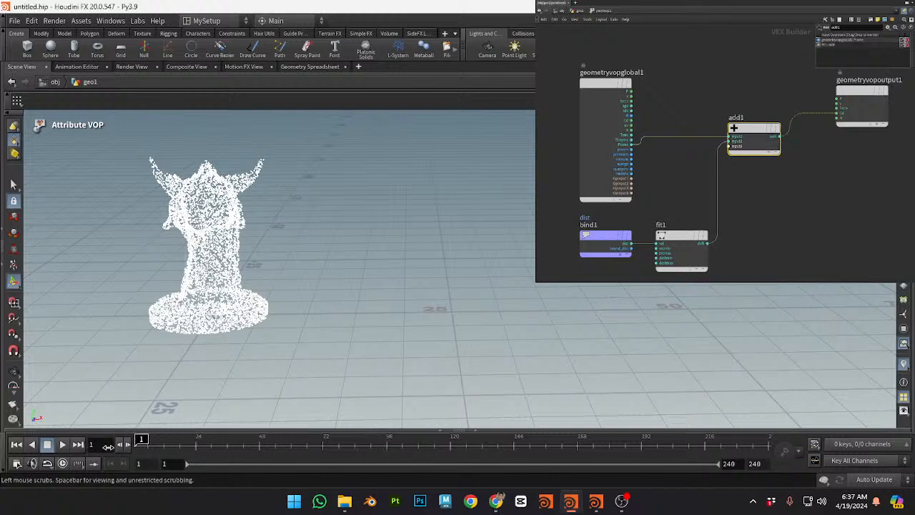
pyautogui.moveTo(745, 161); pyautogui.dragTo(693, 189, button='middle')
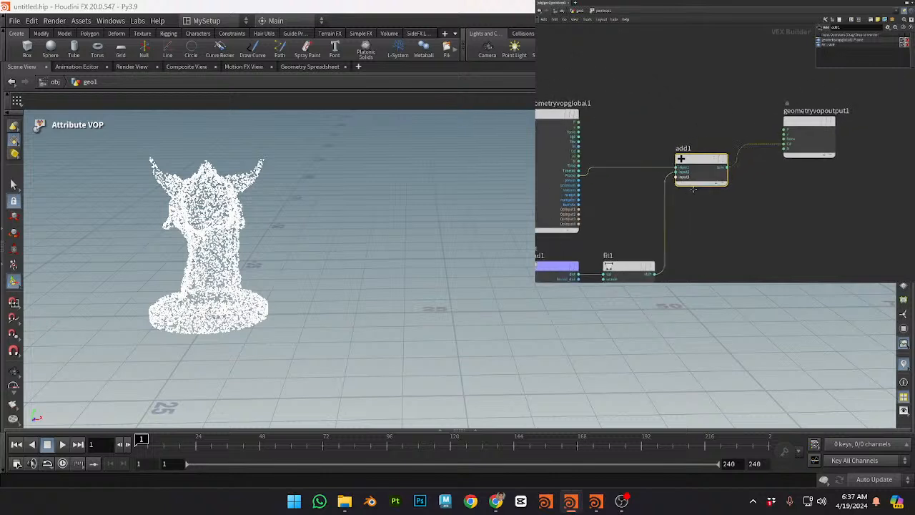
pyautogui.moveTo(646, 122); pyautogui.dragTo(716, 65, button='middle')
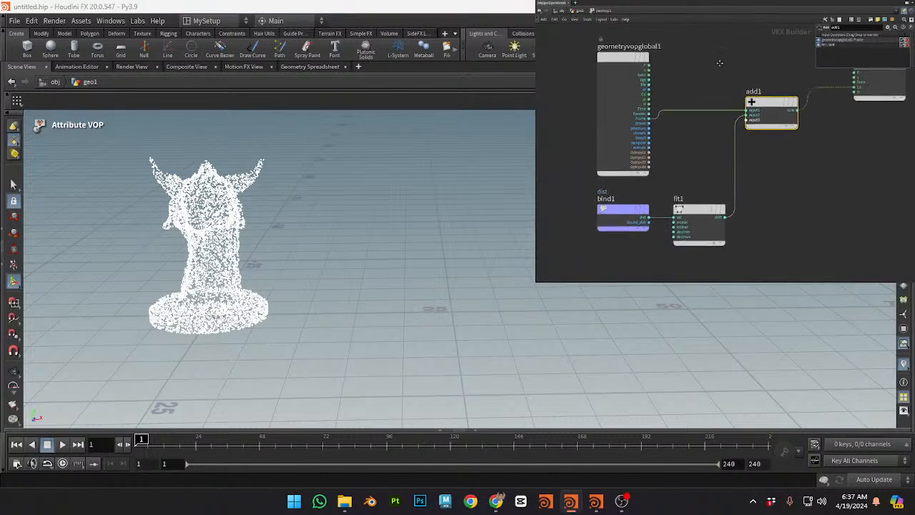
# Step: Disconnect and delete add1, and rewire fit1's output to the Cd input of geometryvopoutput1
pyautogui.moveTo(583, 192); pyautogui.dragTo(702, 206)
pyautogui.moveTo(700, 160); pyautogui.dragTo(684, 193, button='middle')
pyautogui.click(710, 150)
pyautogui.press('y')
pyautogui.moveTo(701, 115)
pyautogui.mouseDown()
pyautogui.moveTo(724, 166)
pyautogui.moveTo(768, 145)
pyautogui.moveTo(737, 140)
pyautogui.mouseUp()
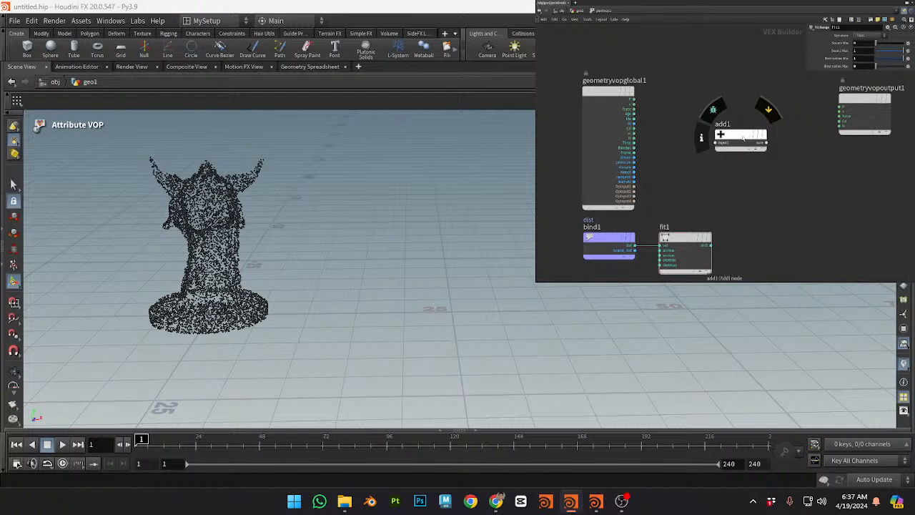
pyautogui.click(744, 138)
pyautogui.press('Delete')
pyautogui.moveTo(711, 245); pyautogui.dragTo(841, 121)
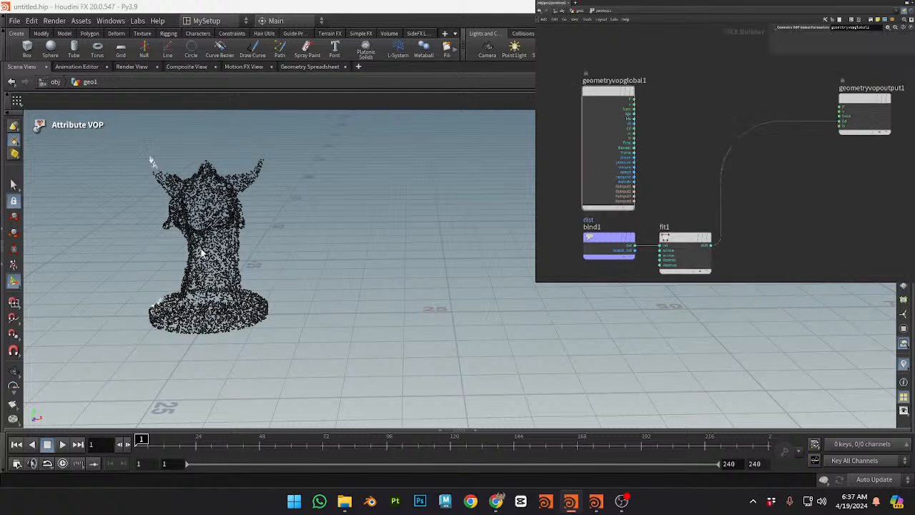
# Step: Examine the colour distribution on the dragon's scattered points, especially at the horn tip and base
pyautogui.keyDown('alt'); pyautogui.moveTo(222, 214); pyautogui.dragTo(286, 202); pyautogui.keyUp('alt')
pyautogui.scroll(4, 231, 236)
pyautogui.keyDown('alt'); pyautogui.moveTo(231, 235); pyautogui.dragTo(171, 234); pyautogui.keyUp('alt')
pyautogui.keyDown('alt'); pyautogui.moveTo(268, 240); pyautogui.dragTo(468, 257, button='middle'); pyautogui.keyUp('alt')
pyautogui.scroll(-5, 470, 248)
pyautogui.moveTo(472, 235)
pyautogui.keyDown('alt'); pyautogui.mouseDown()
pyautogui.moveTo(453, 238)
pyautogui.moveTo(475, 248)
pyautogui.mouseUp(); pyautogui.keyUp('alt')
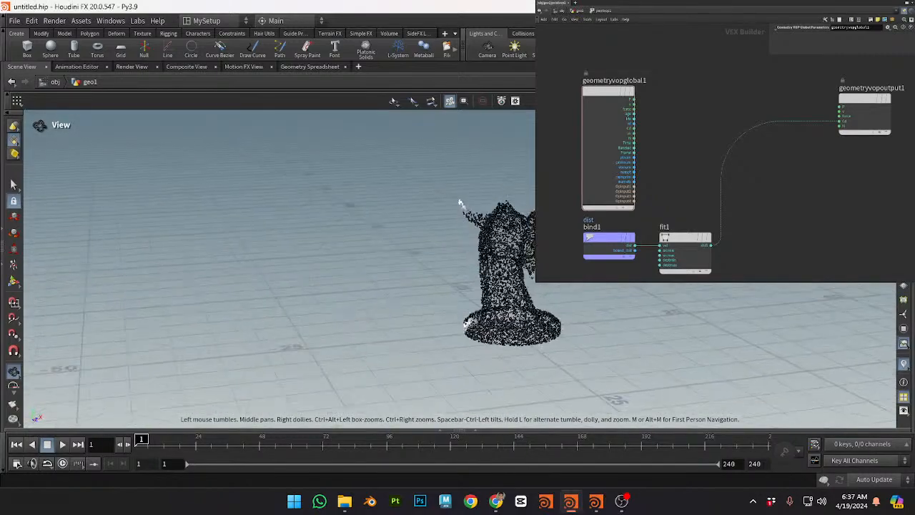
pyautogui.moveTo(460, 203); pyautogui.dragTo(461, 205)
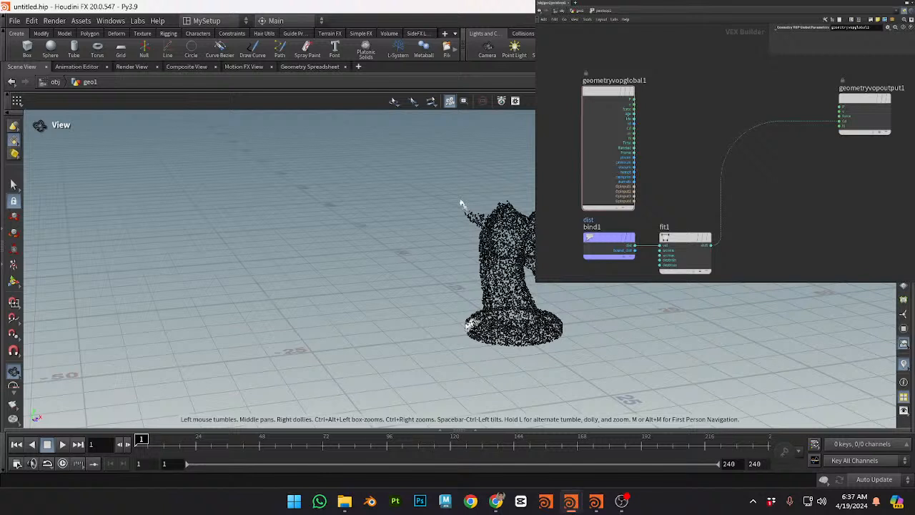
pyautogui.press('Return')
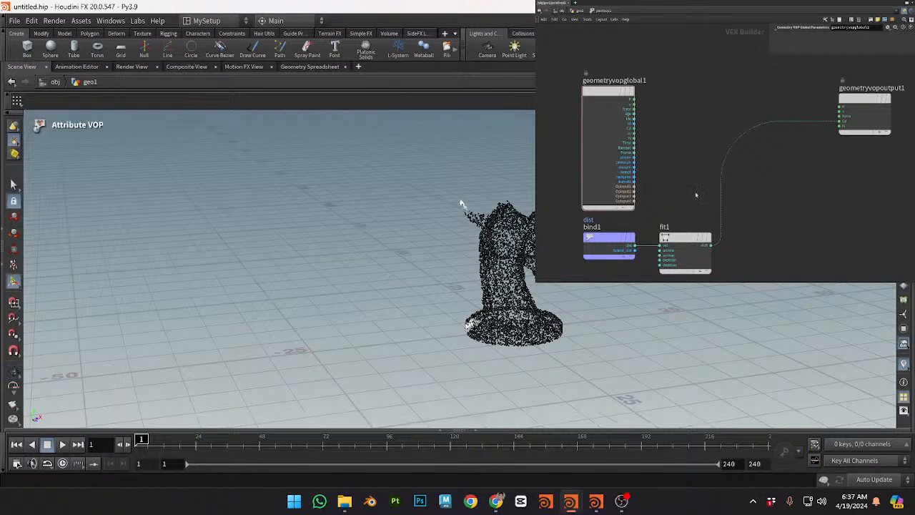
# Step: Set fit1's source maximum to 7 and change its destination minimum and maximum to negative values
pyautogui.click(692, 237)
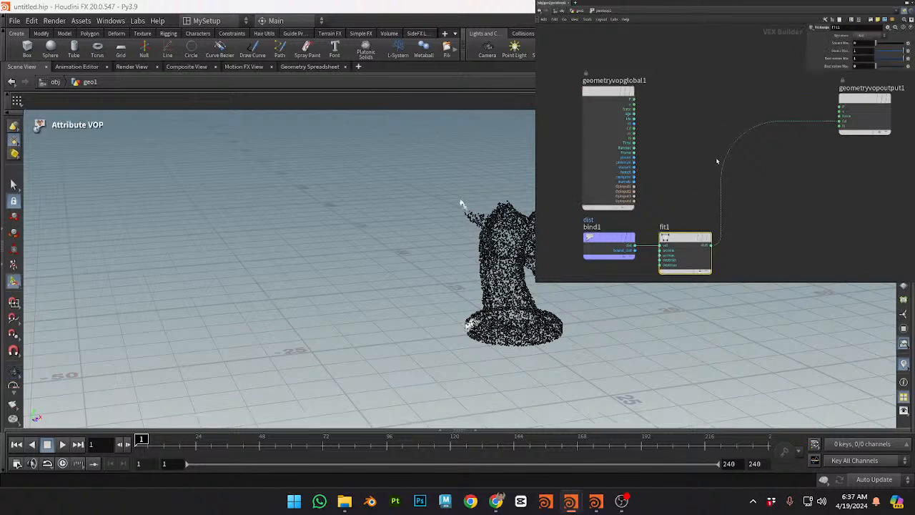
pyautogui.click(865, 52)
pyautogui.hotkey('alt', 'Tab')
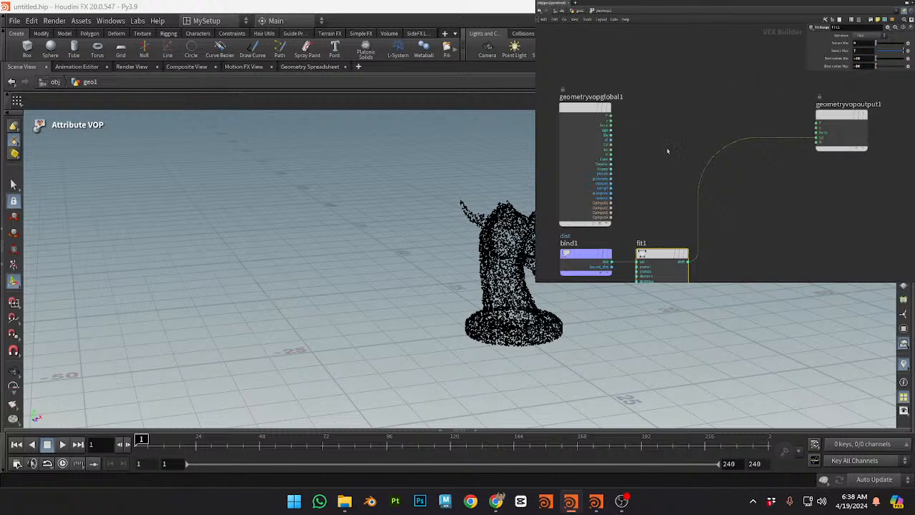
# Step: Feed Frame and fit1's output through a new Add node into geometryvopoutput1's Cd input, and scrub the timeline to about frame 78
pyautogui.press('Return')
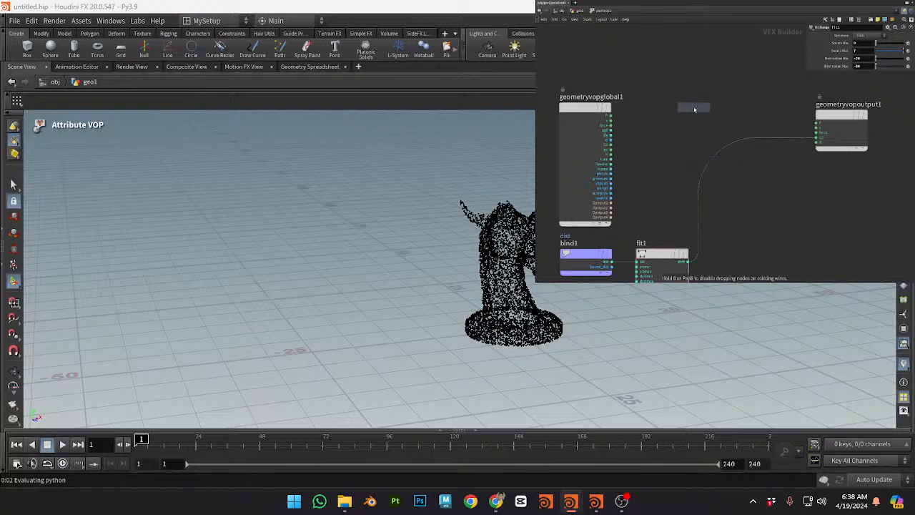
pyautogui.click(691, 107)
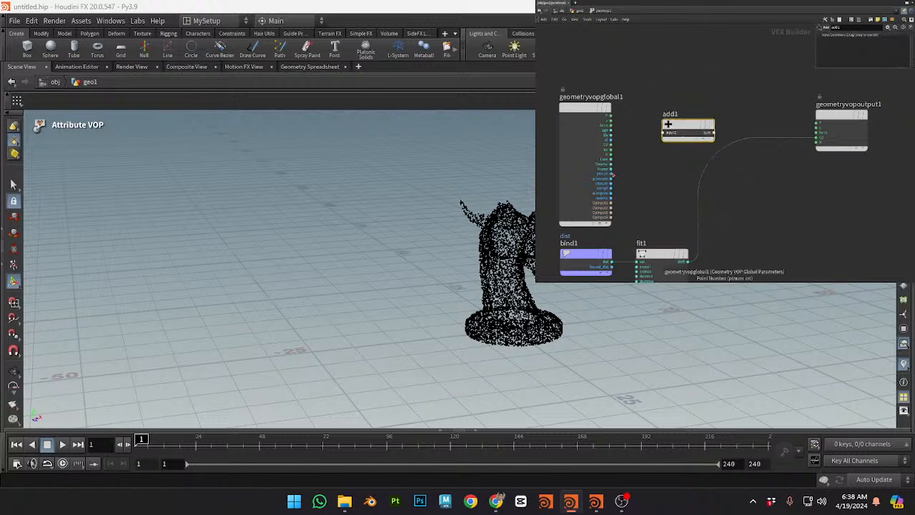
pyautogui.moveTo(611, 169); pyautogui.dragTo(663, 133)
pyautogui.moveTo(688, 262); pyautogui.dragTo(817, 135)
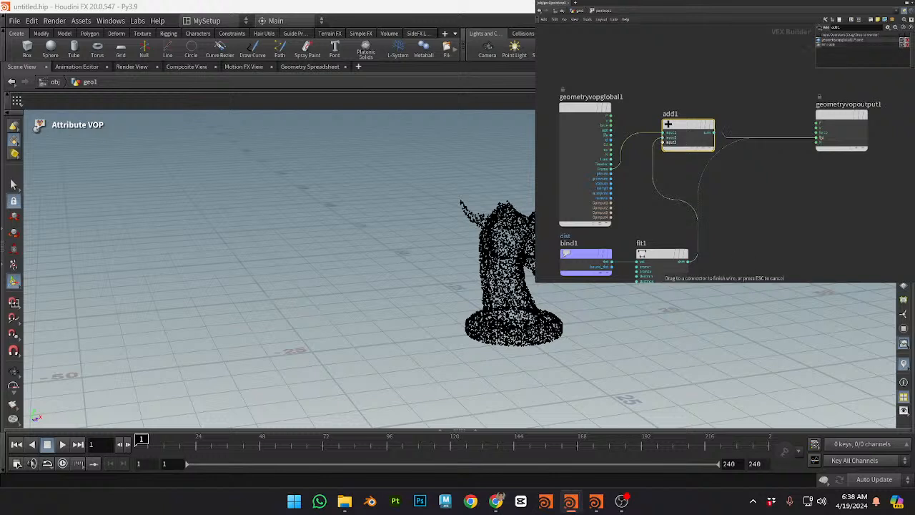
pyautogui.moveTo(682, 128); pyautogui.dragTo(735, 160)
pyautogui.moveTo(161, 452)
pyautogui.mouseDown()
pyautogui.moveTo(214, 439)
pyautogui.moveTo(395, 433)
pyautogui.moveTo(286, 435)
pyautogui.moveTo(366, 429)
pyautogui.moveTo(338, 438)
pyautogui.mouseUp()
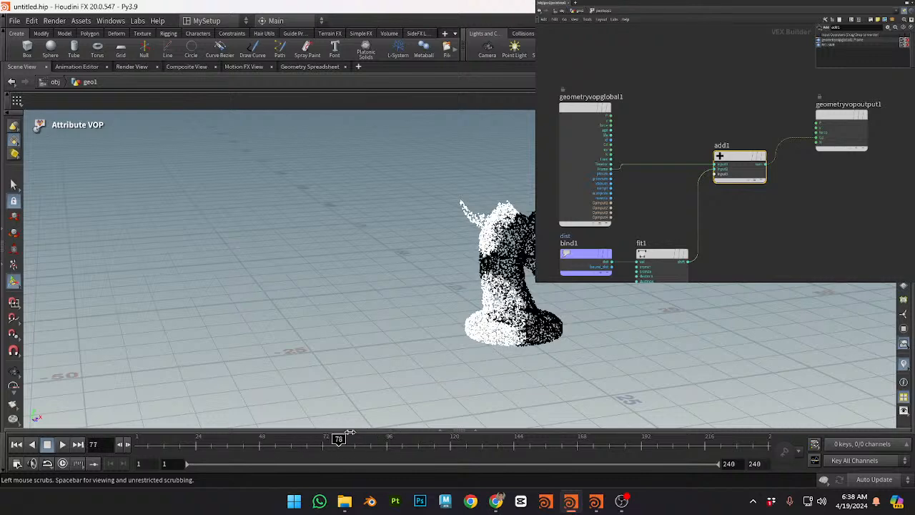
# Step: Examine the colour spread on the dragon's points up close, and scrub the timeline to frame 80 with fit1 selected
pyautogui.press('Escape')
pyautogui.moveTo(525, 291)
pyautogui.keyDown('alt'); pyautogui.mouseDown()
pyautogui.moveTo(493, 290)
pyautogui.moveTo(529, 293)
pyautogui.mouseUp(); pyautogui.keyUp('alt')
pyautogui.keyDown('alt'); pyautogui.scroll(6, 494, 290); pyautogui.keyUp('alt')
pyautogui.moveTo(648, 219); pyautogui.dragTo(655, 181, button='middle')
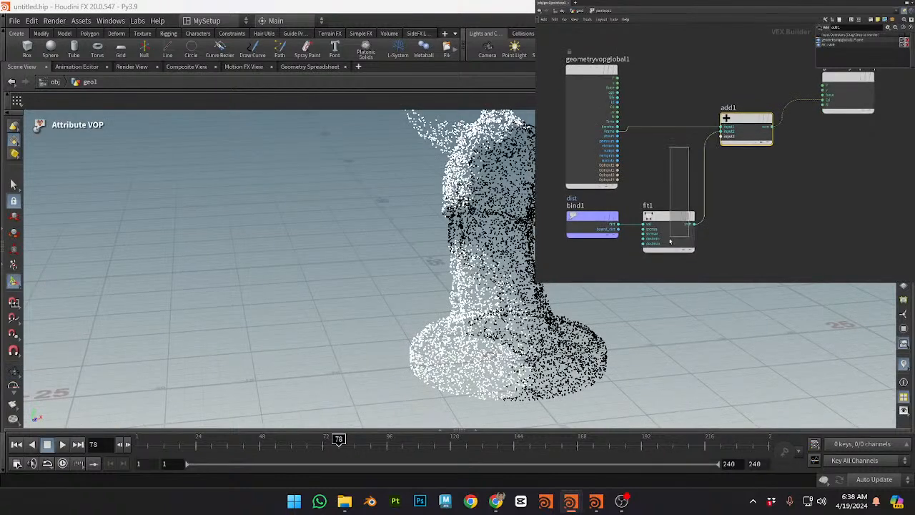
pyautogui.click(674, 217)
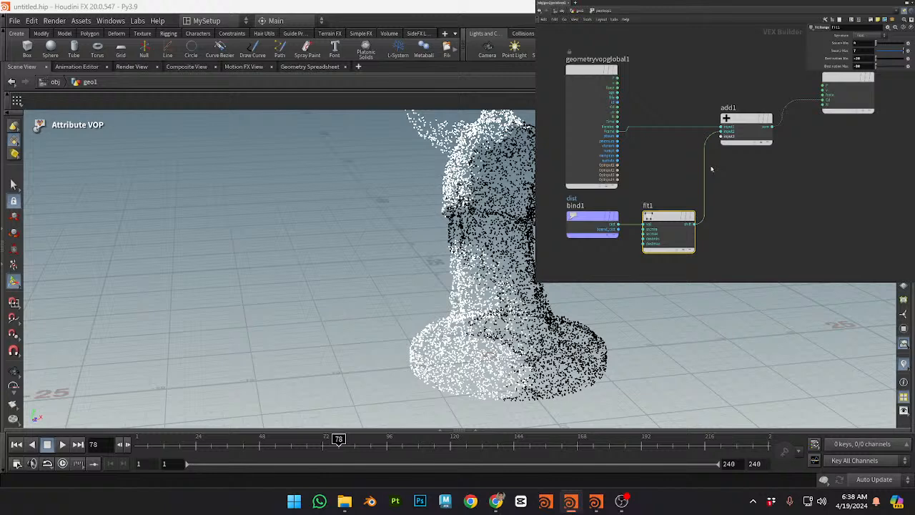
pyautogui.moveTo(339, 448); pyautogui.dragTo(344, 470)
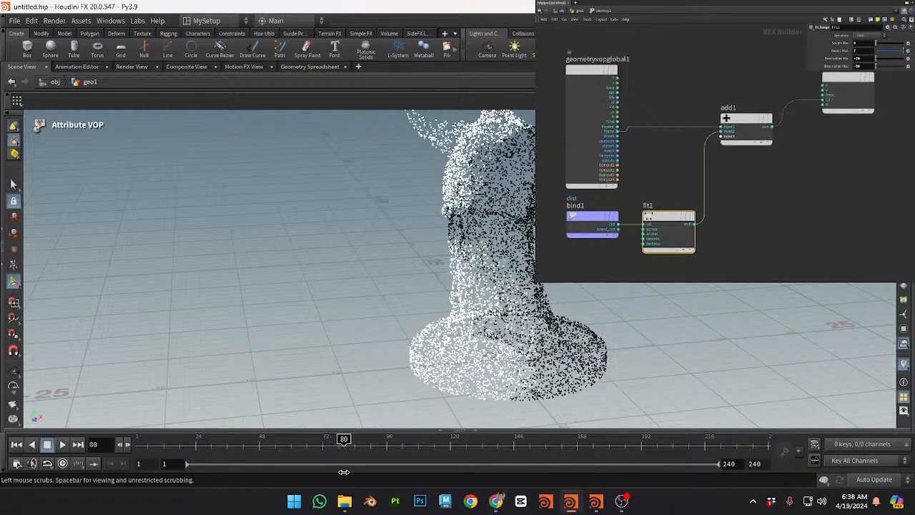
# Step: Rearrange add1 and geometryvopoutput1 in the network so the nodes are spaced farther apart and their wires run nearly straight
pyautogui.moveTo(791, 178); pyautogui.dragTo(790, 202, button='middle')
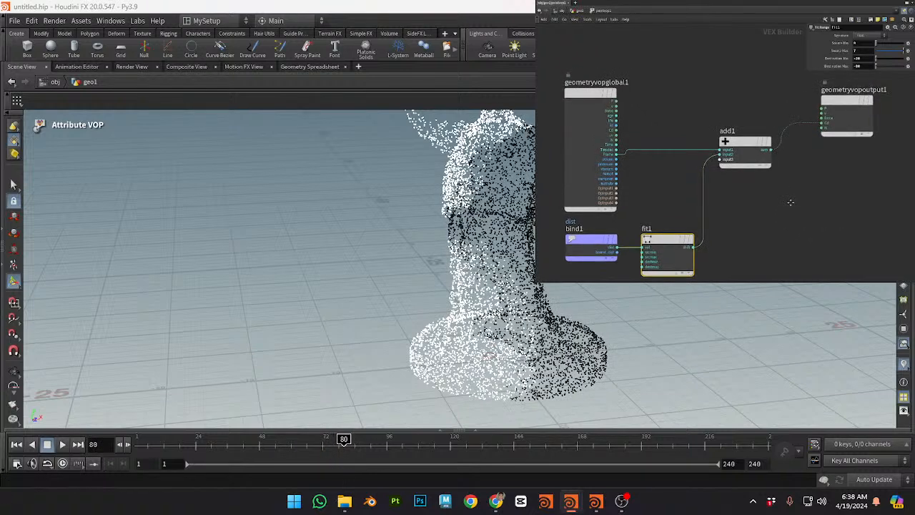
pyautogui.moveTo(741, 147); pyautogui.dragTo(751, 147)
pyautogui.moveTo(833, 107); pyautogui.dragTo(862, 139)
pyautogui.moveTo(756, 152)
pyautogui.mouseDown()
pyautogui.moveTo(769, 147)
pyautogui.moveTo(764, 156)
pyautogui.mouseUp()
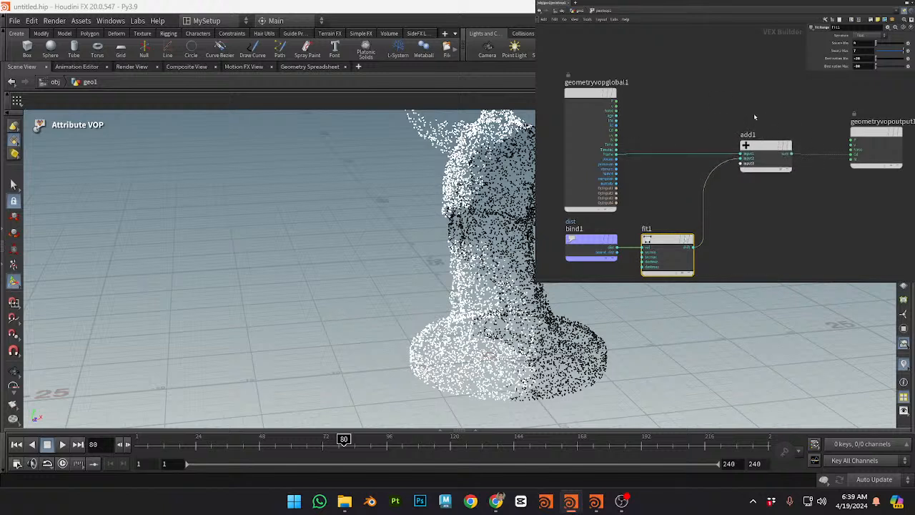
# Step: Try a destination maximum of -100 on fit1 at frame 100, and restore the destination maximum to -80
pyautogui.click(661, 240)
pyautogui.click(860, 66)
pyautogui.write('-100')
pyautogui.press('Return')
pyautogui.moveTo(357, 443)
pyautogui.mouseDown()
pyautogui.moveTo(411, 440)
pyautogui.moveTo(398, 439)
pyautogui.mouseUp()
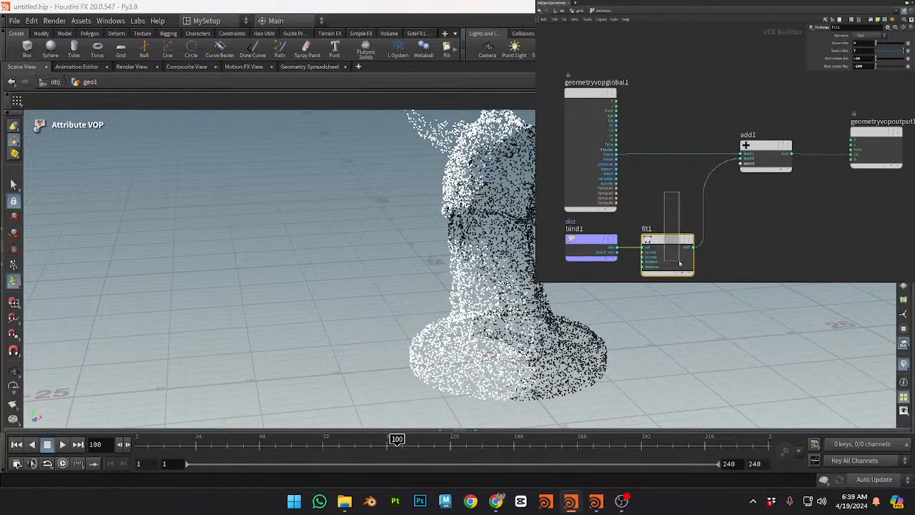
pyautogui.doubleClick(866, 65)
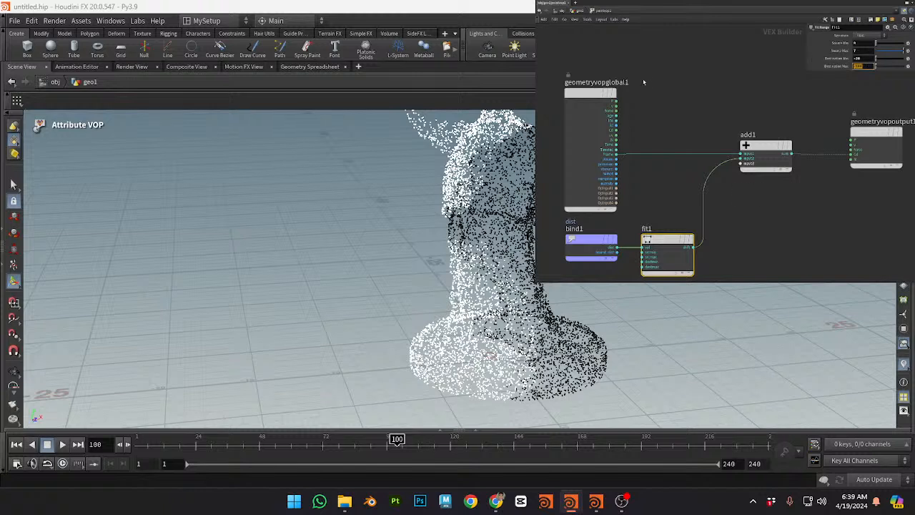
pyautogui.write('-')
pyautogui.press('Return')
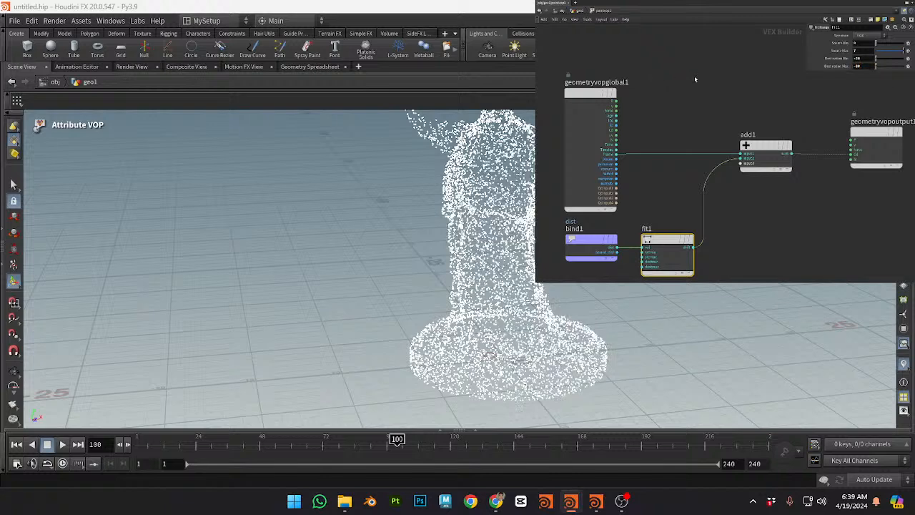
# Step: Try a source maximum of 5 and one below 1 on fit1, scrubbing the timeline to compare the colour spread
pyautogui.doubleClick(870, 52)
pyautogui.write('5')
pyautogui.moveTo(355, 439); pyautogui.dragTo(346, 455)
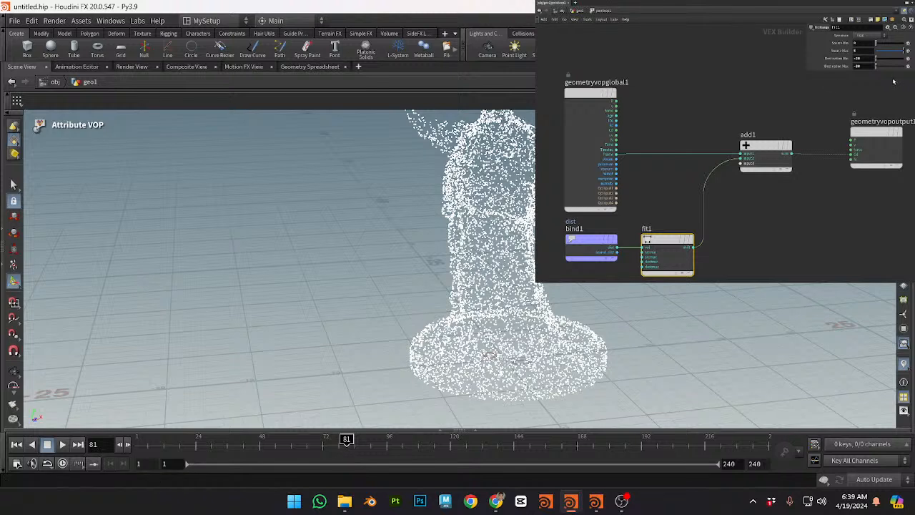
pyautogui.moveTo(902, 52)
pyautogui.mouseDown()
pyautogui.moveTo(876, 55)
pyautogui.moveTo(888, 56)
pyautogui.mouseUp()
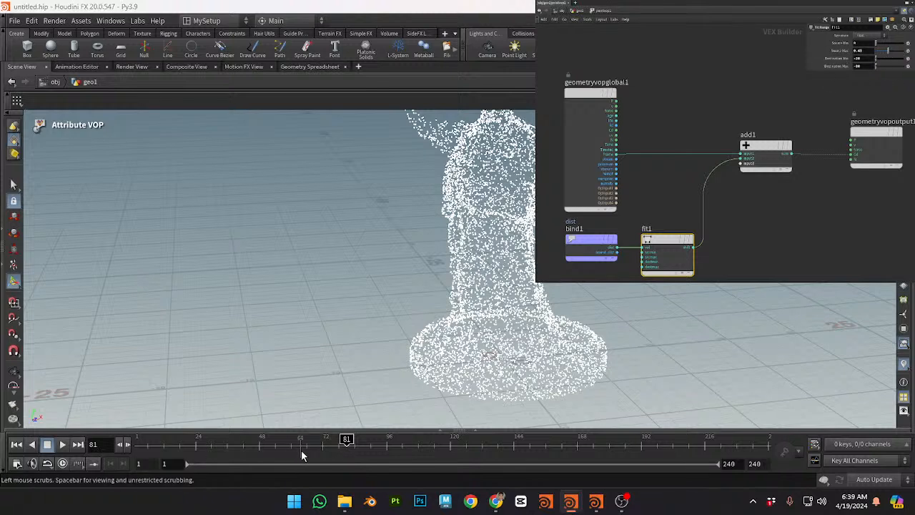
pyautogui.moveTo(345, 438); pyautogui.dragTo(64, 427)
pyautogui.moveTo(143, 438); pyautogui.dragTo(333, 438)
# Step: Try larger source maximums up to 20 on fit1, scrubbing the timeline to frame 80 to compare the spread
pyautogui.moveTo(866, 52); pyautogui.dragTo(801, 65)
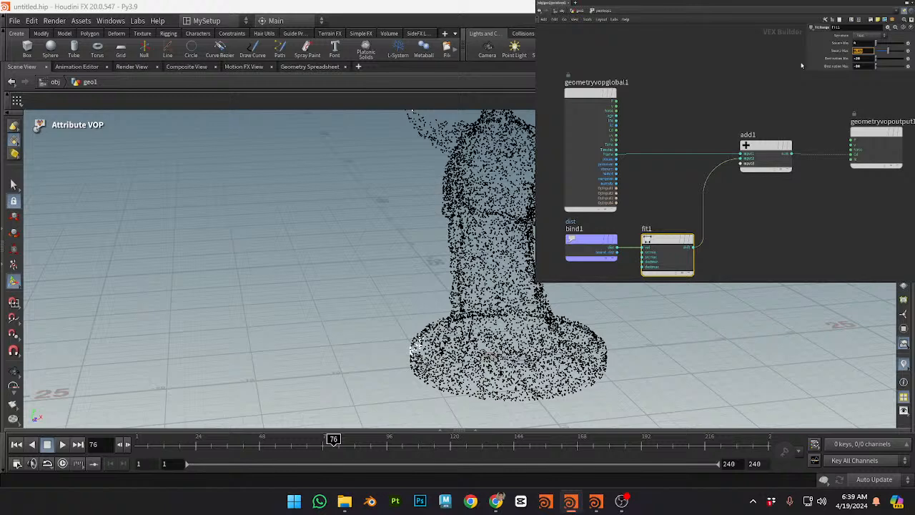
pyautogui.press('Return')
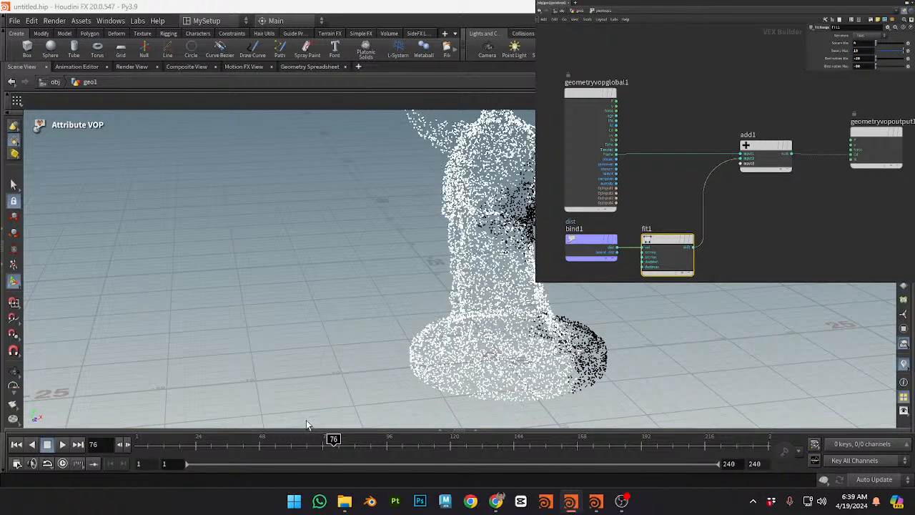
pyautogui.moveTo(142, 438); pyautogui.dragTo(344, 438)
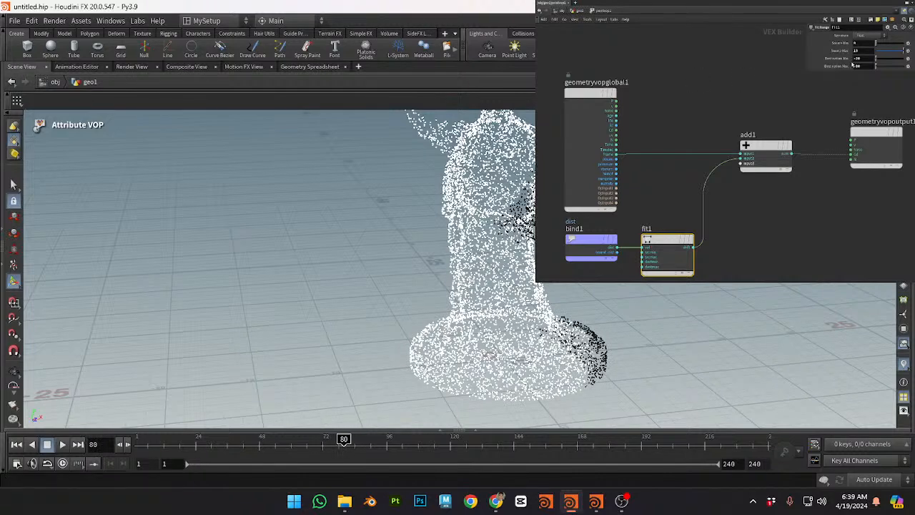
pyautogui.moveTo(864, 52); pyautogui.dragTo(789, 57)
pyautogui.write('20')
pyautogui.press('Return')
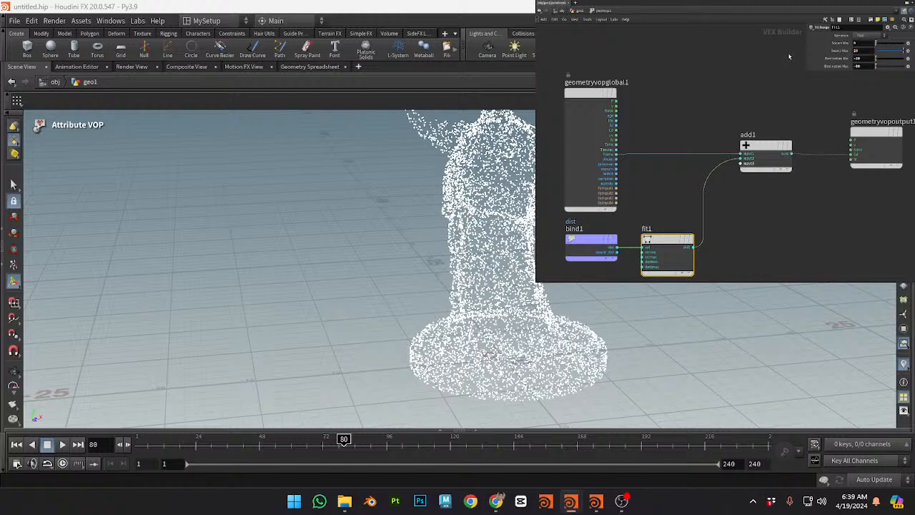
# Step: Scrub the timeline to frame 51 and set fit1's source maximum to 15
pyautogui.moveTo(351, 439); pyautogui.dragTo(268, 440)
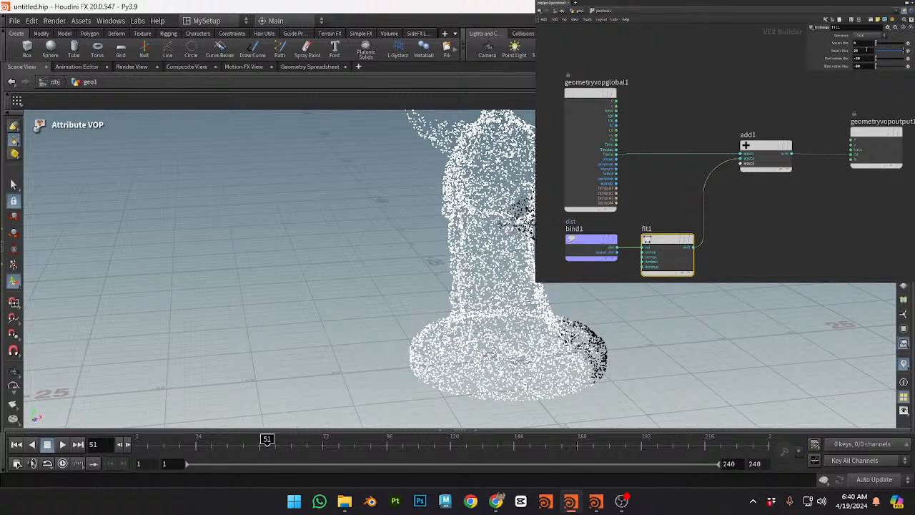
pyautogui.write('15')
pyautogui.press('Return')
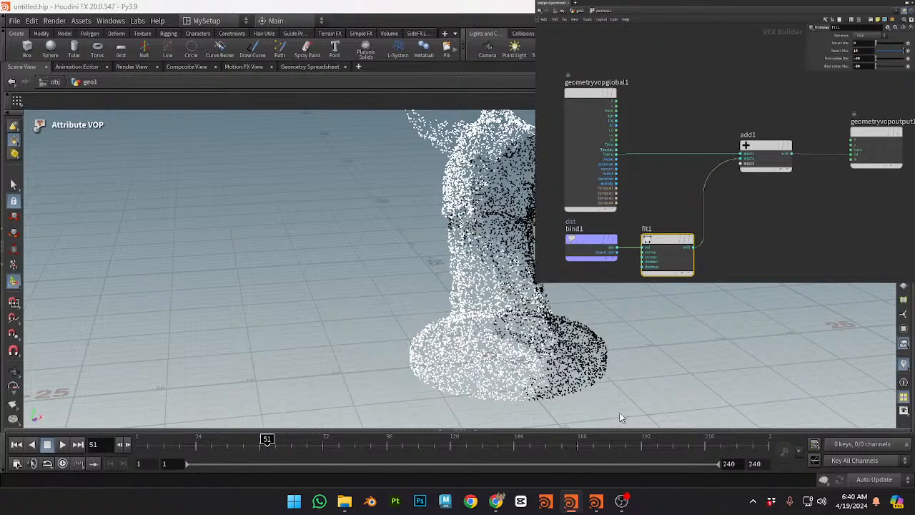
pyautogui.moveTo(268, 440)
pyautogui.mouseDown()
pyautogui.moveTo(321, 438)
pyautogui.moveTo(155, 439)
pyautogui.moveTo(267, 439)
pyautogui.mouseUp()
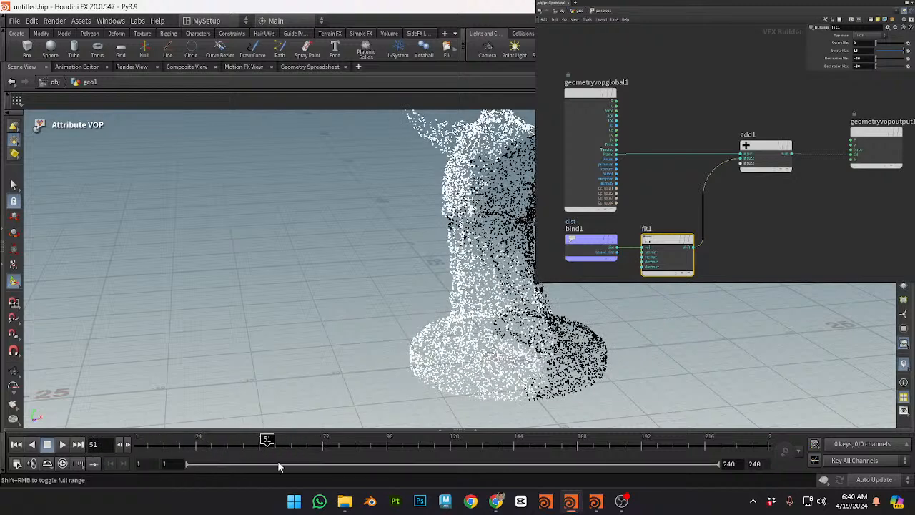
# Step: Bring up the system's app search
pyautogui.press('super')
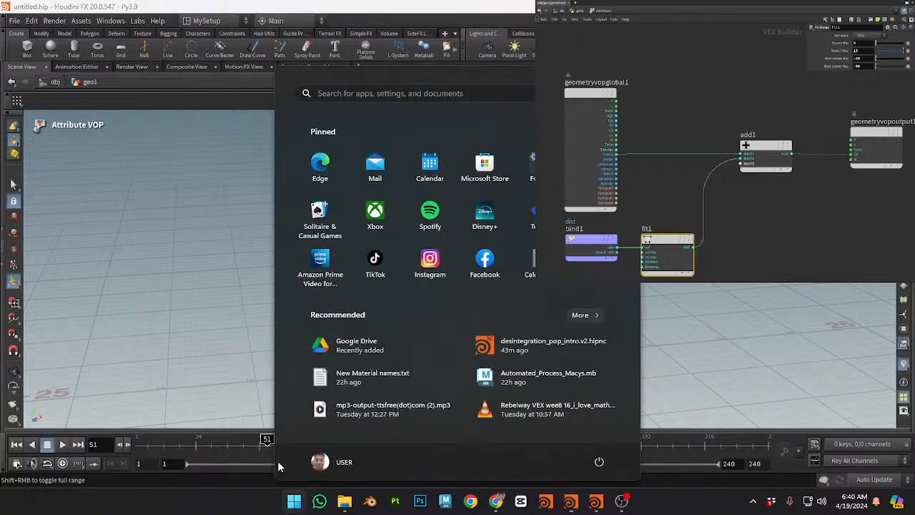
pyautogui.write('photos')
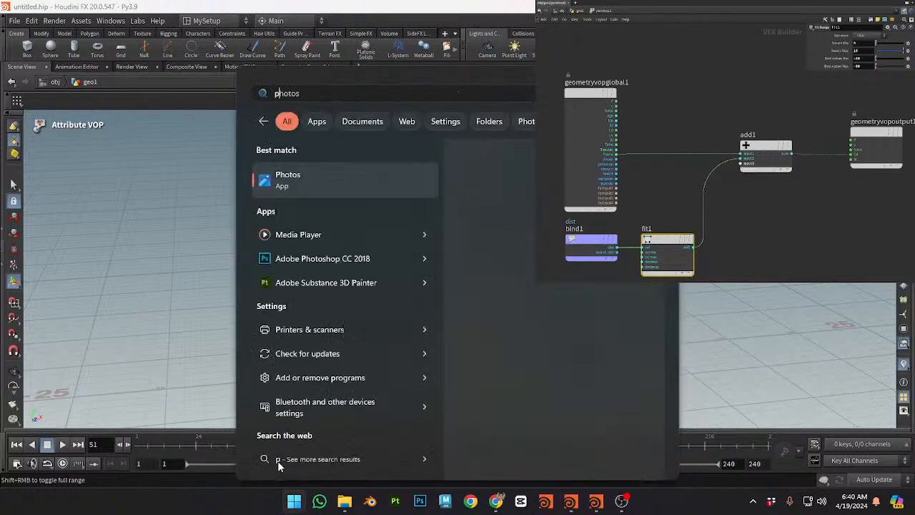
pyautogui.press('Down')
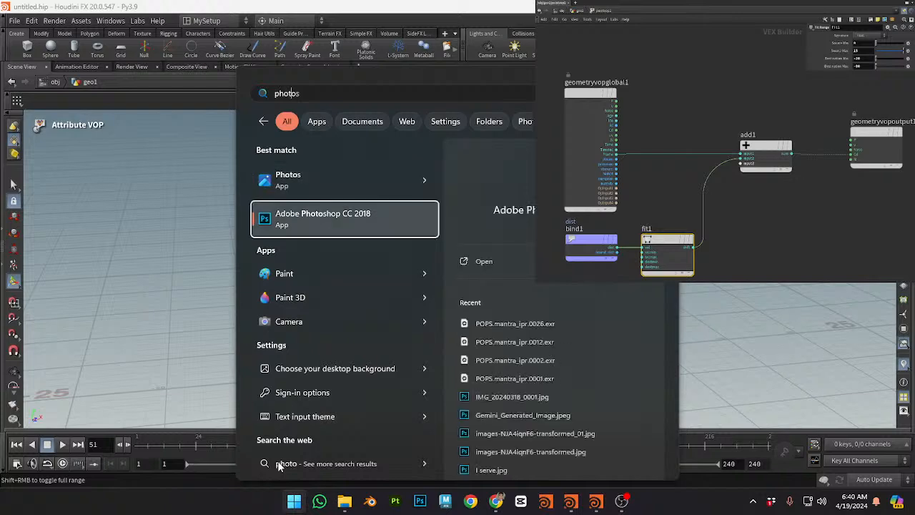
pyautogui.press('BackSpace')
pyautogui.press('BackSpace')
pyautogui.press('BackSpace')
pyautogui.press('BackSpace')
pyautogui.press('BackSpace')
pyautogui.press('BackSpace')
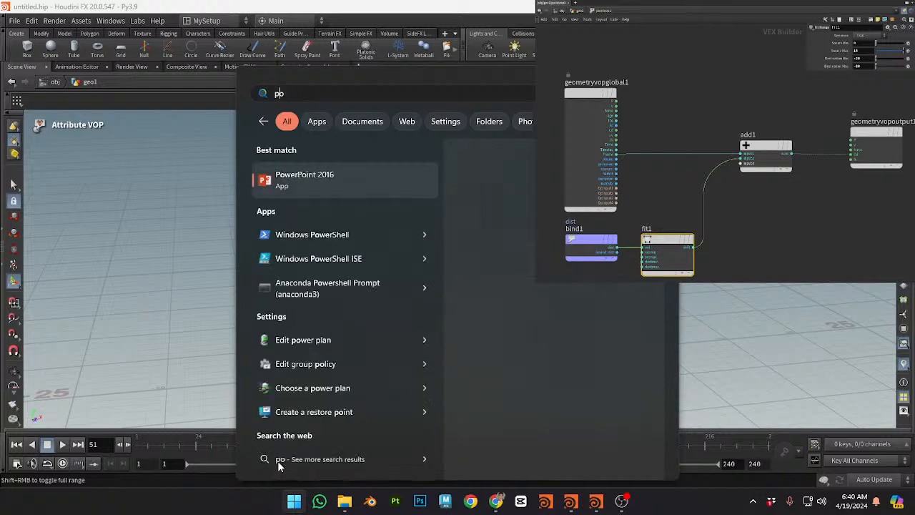
pyautogui.write('o')
pyautogui.press('BackSpace')
# Step: Search the installed apps for "paint" and open Paint with a blank canvas
pyautogui.write('paint')
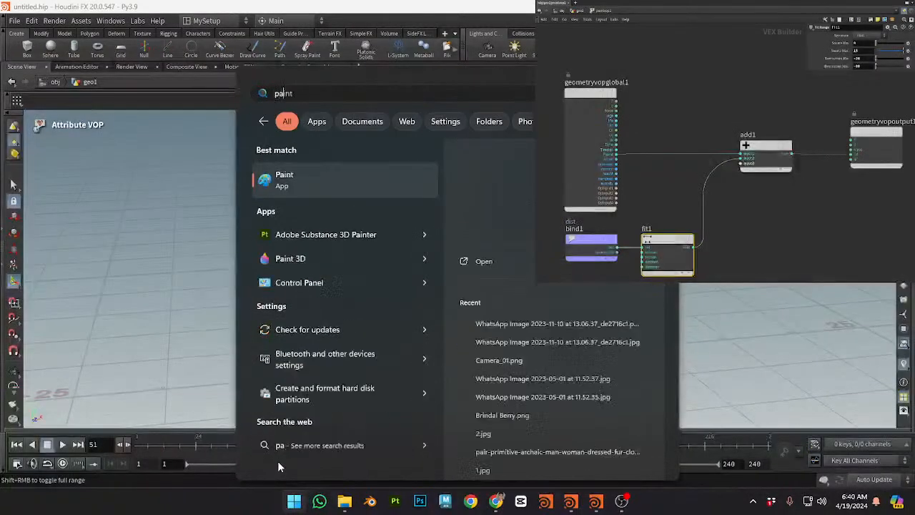
pyautogui.press('Return')
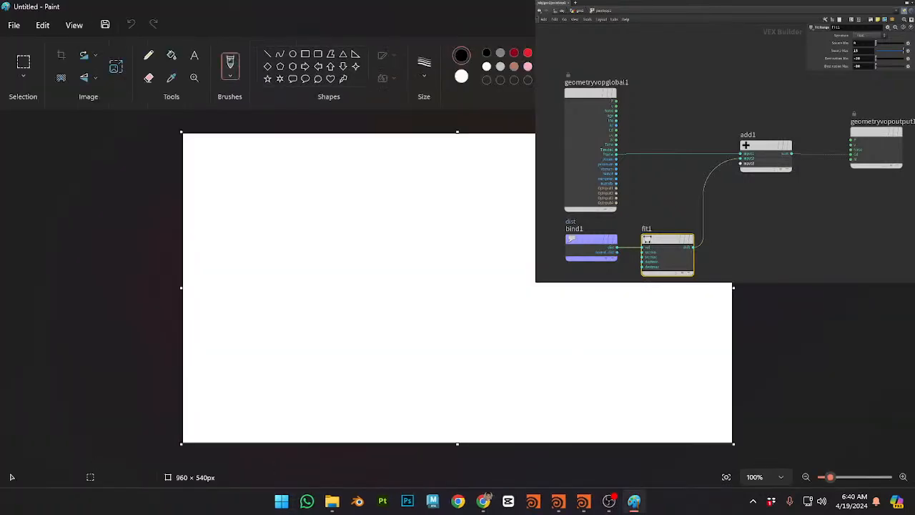
# Step: Sketch "1 – 0" followed by an arrow with the Pencil, and undo the extra loop around the 1
pyautogui.click(148, 57)
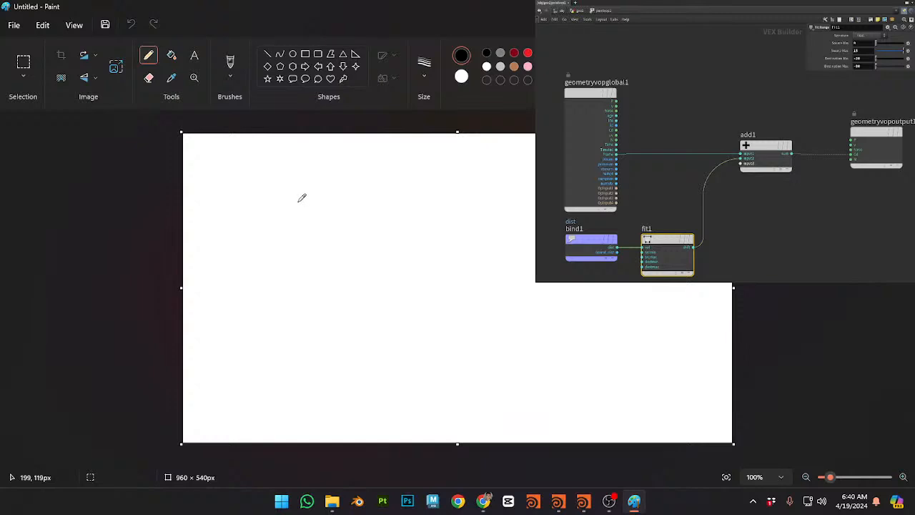
pyautogui.moveTo(300, 198)
pyautogui.mouseDown()
pyautogui.moveTo(305, 236)
pyautogui.moveTo(349, 213)
pyautogui.moveTo(375, 226)
pyautogui.moveTo(369, 211)
pyautogui.mouseUp()
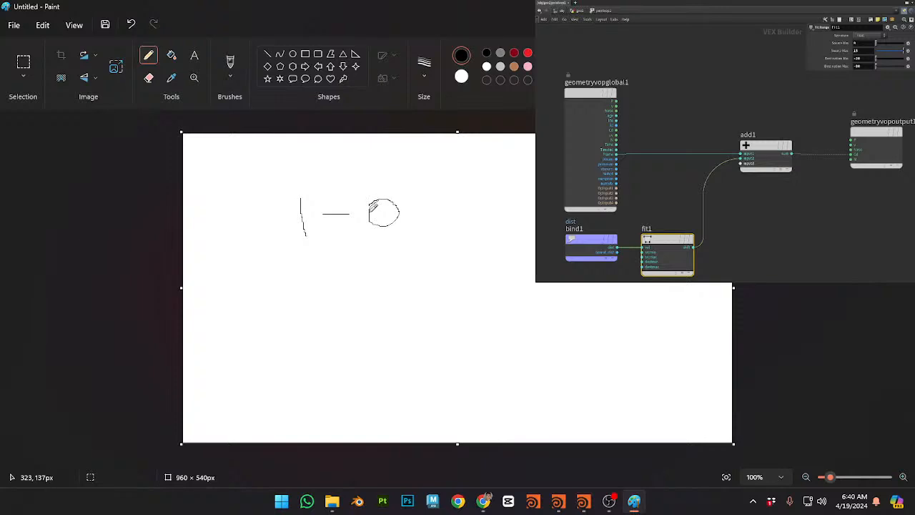
pyautogui.moveTo(430, 205)
pyautogui.mouseDown()
pyautogui.moveTo(509, 201)
pyautogui.moveTo(486, 223)
pyautogui.mouseUp()
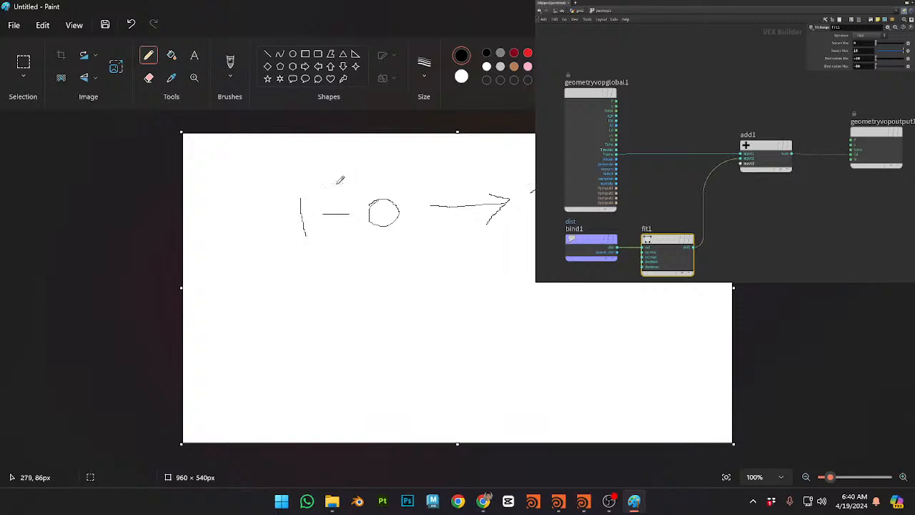
pyautogui.moveTo(285, 182)
pyautogui.mouseDown()
pyautogui.moveTo(315, 236)
pyautogui.moveTo(279, 183)
pyautogui.mouseUp()
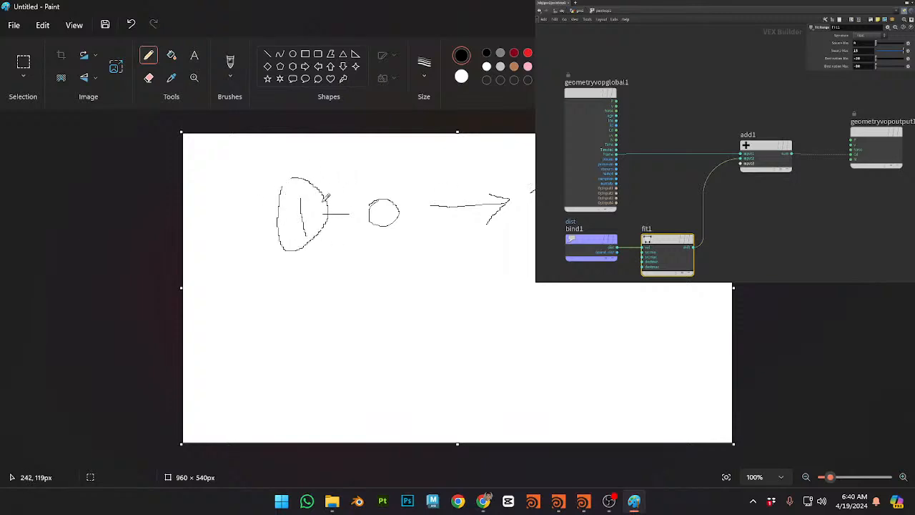
pyautogui.hotkey('ctrl', 'z')
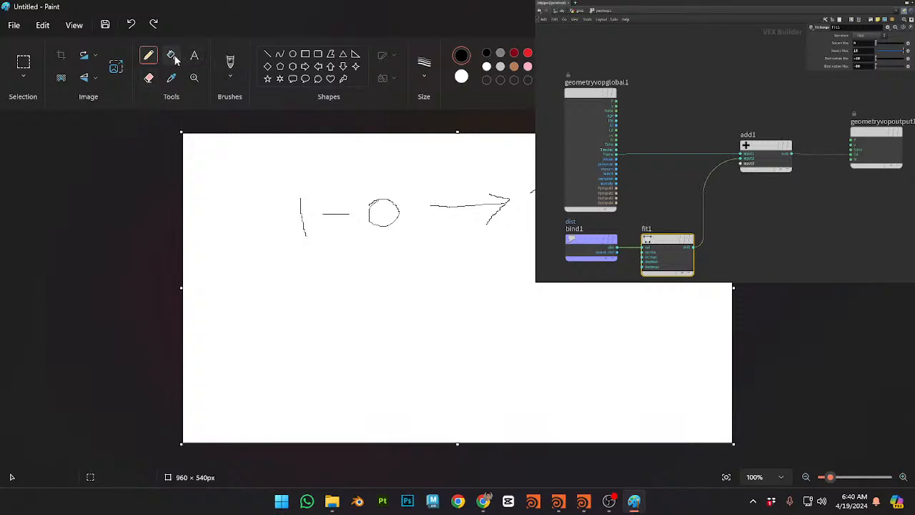
# Step: Erase the handwritten 1 and 0 on either side of the dash, keeping the dash and the arrow
pyautogui.click(148, 79)
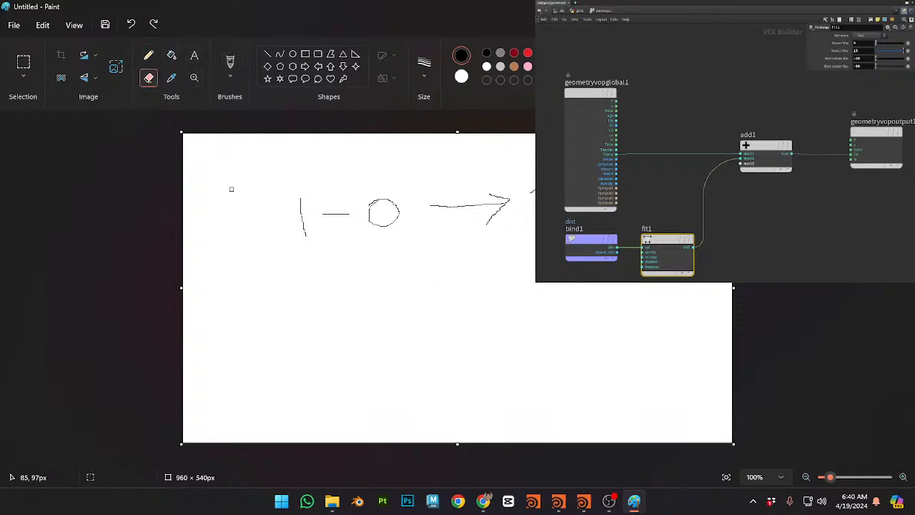
pyautogui.moveTo(302, 194)
pyautogui.mouseDown()
pyautogui.moveTo(305, 243)
pyautogui.moveTo(307, 206)
pyautogui.moveTo(300, 211)
pyautogui.mouseUp()
pyautogui.moveTo(406, 215)
pyautogui.mouseDown()
pyautogui.moveTo(389, 257)
pyautogui.moveTo(396, 206)
pyautogui.moveTo(382, 216)
pyautogui.mouseUp()
pyautogui.hotkey('ctrl', 'z')
pyautogui.hotkey('ctrl', 'z')
pyautogui.hotkey('ctrl', 'z')
pyautogui.moveTo(313, 183)
pyautogui.mouseDown()
pyautogui.moveTo(305, 211)
pyautogui.moveTo(304, 202)
pyautogui.mouseUp()
pyautogui.moveTo(371, 197)
pyautogui.mouseDown()
pyautogui.moveTo(366, 233)
pyautogui.moveTo(384, 223)
pyautogui.moveTo(370, 203)
pyautogui.moveTo(385, 195)
pyautogui.moveTo(394, 230)
pyautogui.moveTo(393, 200)
pyautogui.moveTo(393, 228)
pyautogui.moveTo(386, 222)
pyautogui.mouseUp()
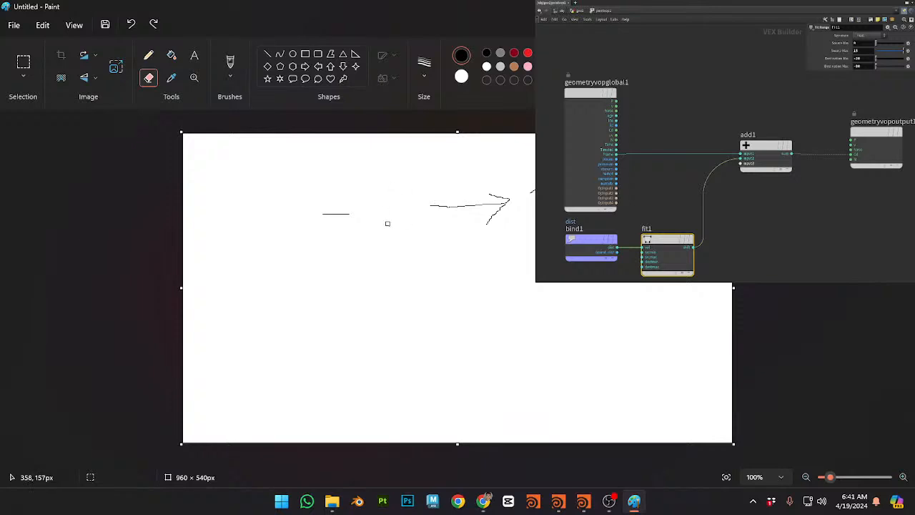
# Step: Write a 0 before the dash and a 1 after it with the Pencil so the note reads "0 – 1"
pyautogui.click(147, 55)
pyautogui.moveTo(291, 190)
pyautogui.mouseDown()
pyautogui.moveTo(282, 214)
pyautogui.moveTo(288, 191)
pyautogui.mouseUp()
pyautogui.moveTo(379, 181); pyautogui.dragTo(381, 228)
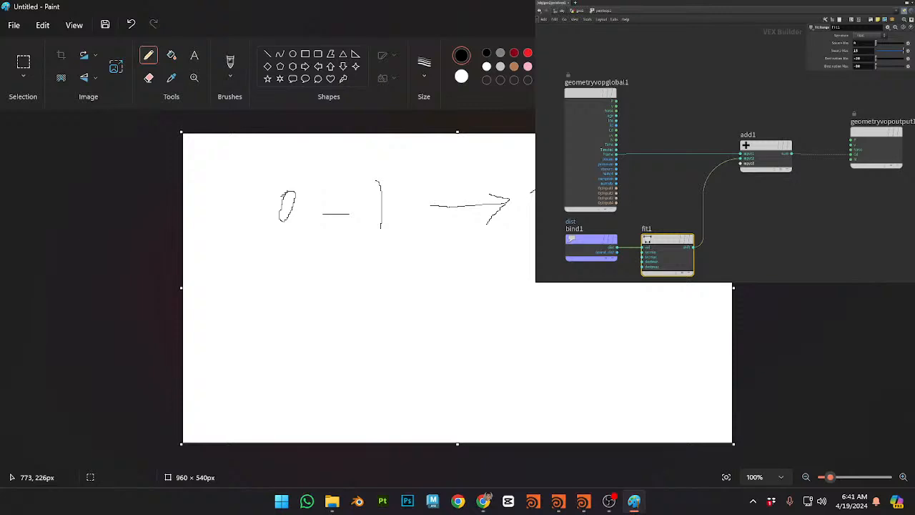
# Step: Write -20 and -80 under each other below the "0 – 1" note
pyautogui.moveTo(264, 308)
pyautogui.mouseDown()
pyautogui.moveTo(338, 305)
pyautogui.moveTo(324, 310)
pyautogui.mouseUp()
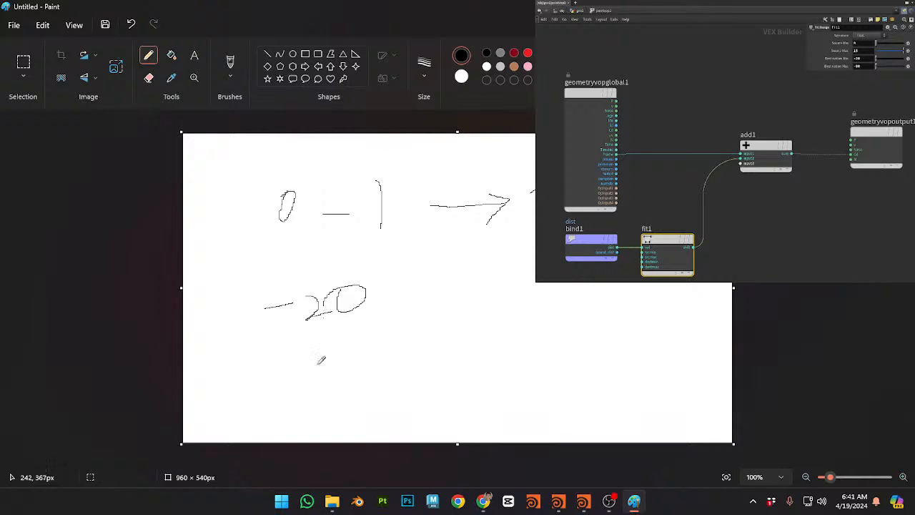
pyautogui.moveTo(272, 381)
pyautogui.mouseDown()
pyautogui.moveTo(364, 369)
pyautogui.moveTo(365, 347)
pyautogui.moveTo(355, 366)
pyautogui.mouseUp()
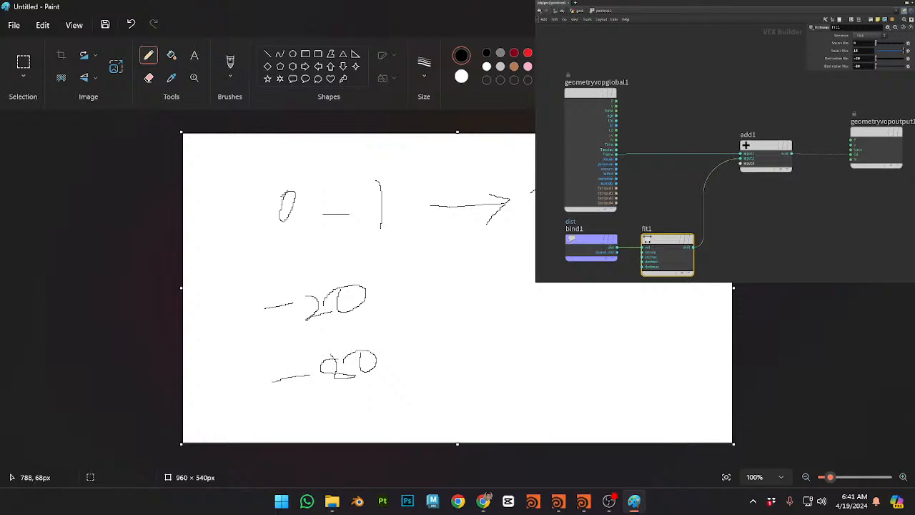
# Step: Draw a plus sign above the dash and a brace with a mark beside -20 and -80, and switch back to Houdini
pyautogui.moveTo(337, 152)
pyautogui.mouseDown()
pyautogui.moveTo(339, 177)
pyautogui.moveTo(367, 160)
pyautogui.mouseUp()
pyautogui.moveTo(405, 285); pyautogui.dragTo(423, 364)
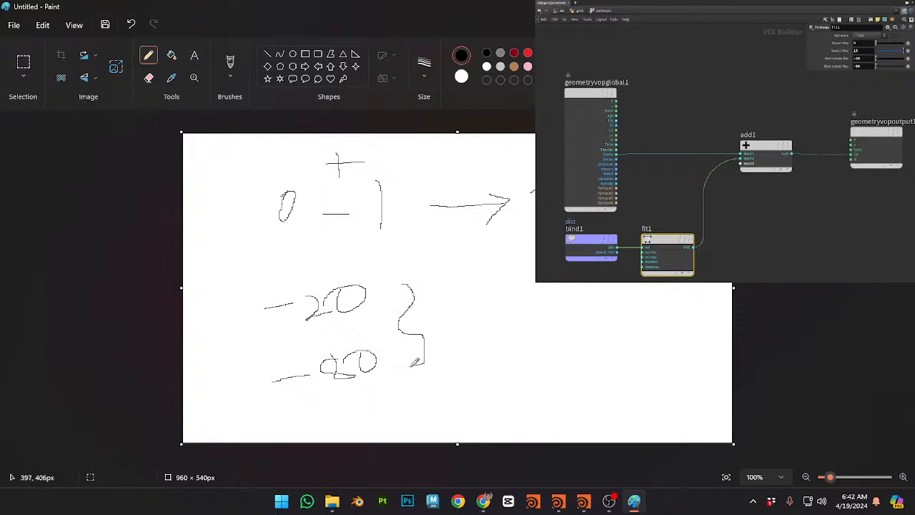
pyautogui.moveTo(459, 313); pyautogui.dragTo(486, 308)
pyautogui.click(558, 501)
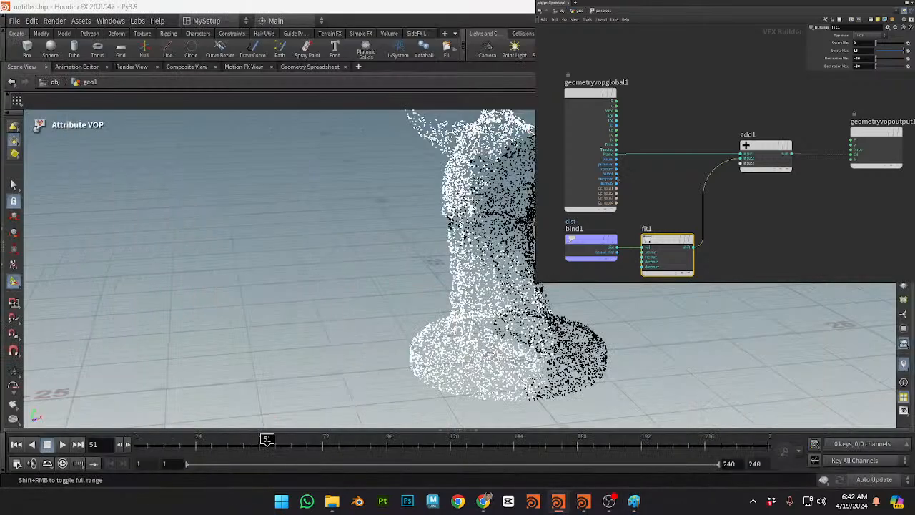
# Step: Set fit1's destination range to a minimum of 0 and a maximum of 1
pyautogui.moveTo(861, 59); pyautogui.dragTo(765, 56)
pyautogui.write('0')
pyautogui.press('Tab')
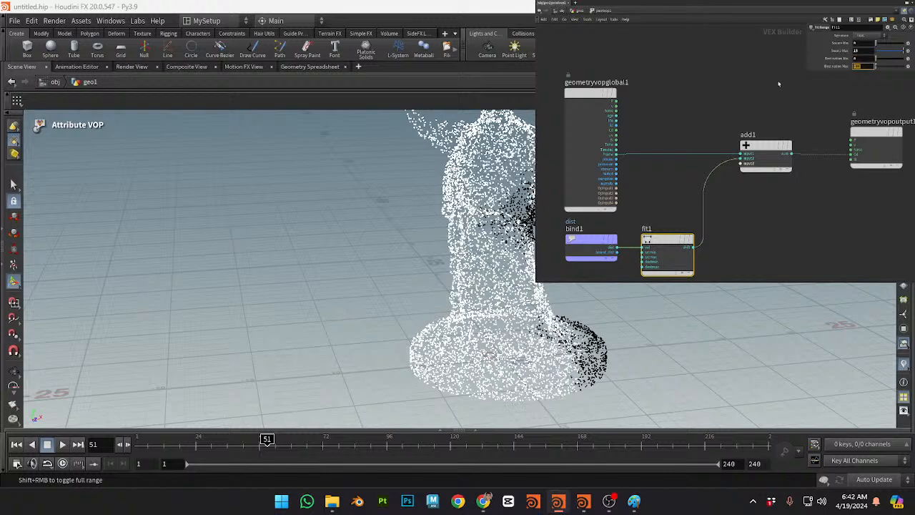
pyautogui.write('1')
pyautogui.press('Return')
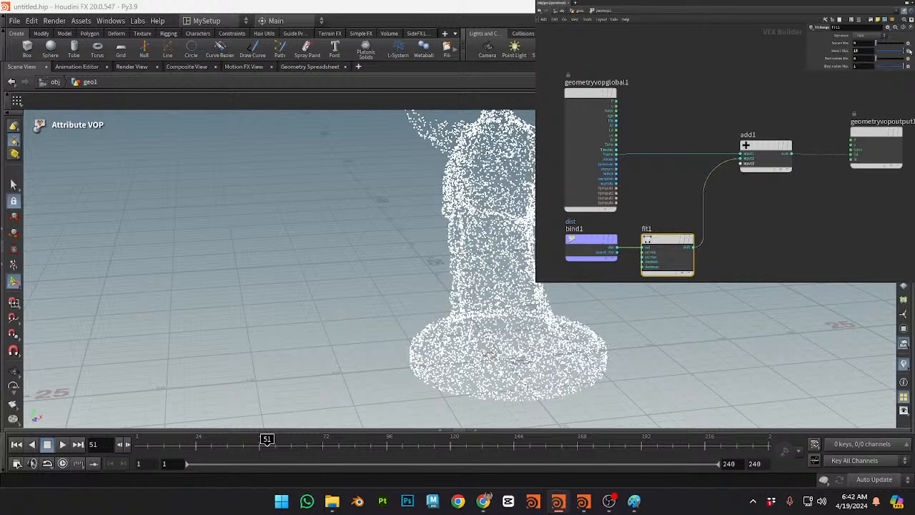
# Step: Set fit1's source maximum to 15 and invert its destination range to a minimum of 1 and a maximum of 0
pyautogui.moveTo(862, 50); pyautogui.dragTo(811, 57)
pyautogui.write('15')
pyautogui.press('Return')
pyautogui.write('1')
pyautogui.press('Tab')
pyautogui.write('0')
pyautogui.press('Return')
# Step: Return to frame 1, move add1 up out of the way and wire fit1's output directly into the Cd output
pyautogui.moveTo(155, 437); pyautogui.dragTo(133, 434)
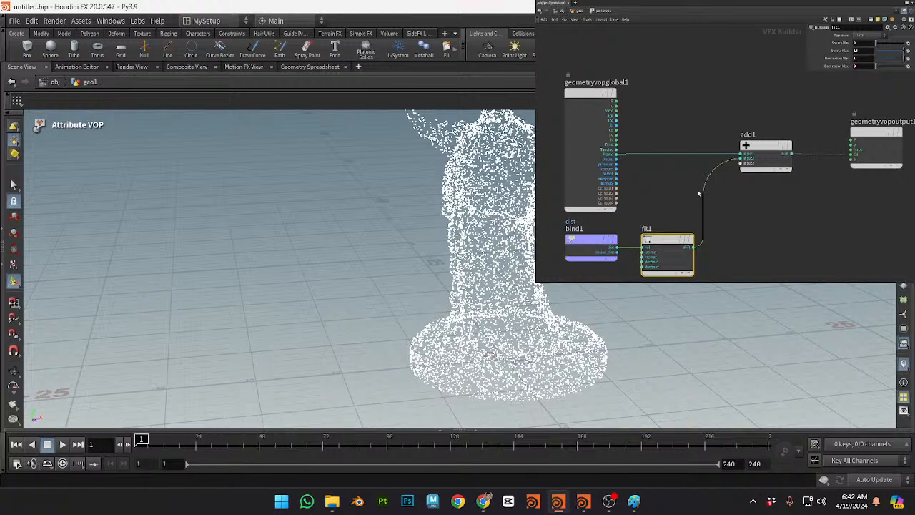
pyautogui.scroll(2, 675, 263)
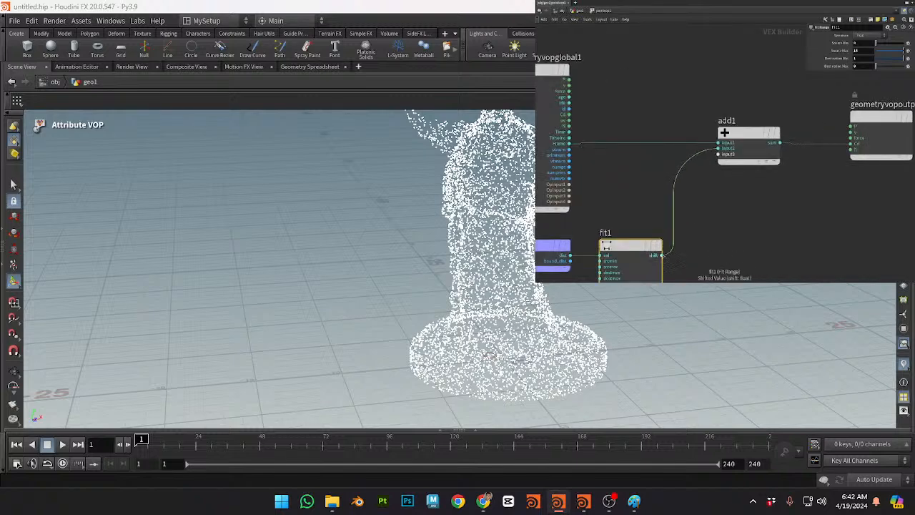
pyautogui.moveTo(750, 134); pyautogui.dragTo(730, 85)
pyautogui.keyDown('alt'); pyautogui.moveTo(457, 268); pyautogui.dragTo(533, 210); pyautogui.keyUp('alt')
pyautogui.scroll(-3, 495, 217)
pyautogui.press('Return')
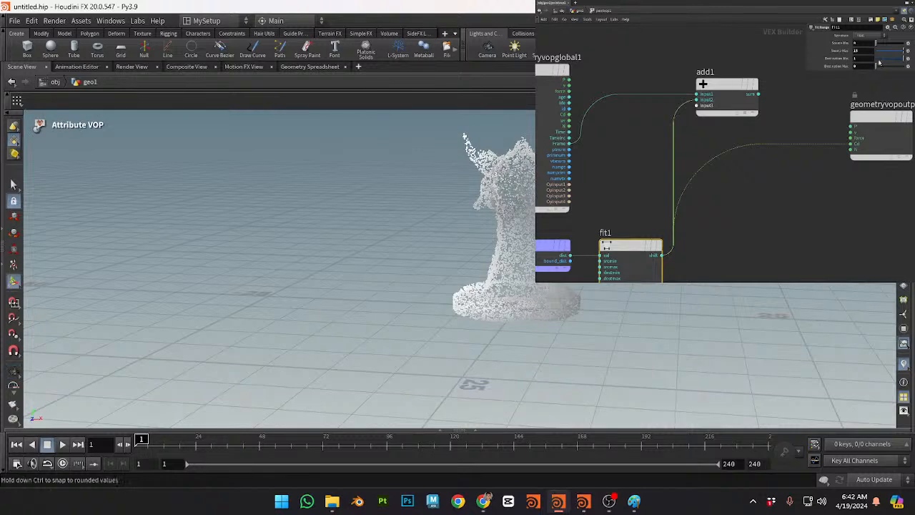
# Step: Set fit1's destination minimum to 0 and maximum to 1, and view the dragon's gradient from the front
pyautogui.write('0')
pyautogui.press('Tab')
pyautogui.write('1')
pyautogui.press('Return')
pyautogui.keyDown('alt'); pyautogui.moveTo(357, 325); pyautogui.dragTo(563, 254); pyautogui.keyUp('alt')
pyautogui.keyDown('alt'); pyautogui.moveTo(563, 254); pyautogui.dragTo(529, 270, button='middle'); pyautogui.keyUp('alt')
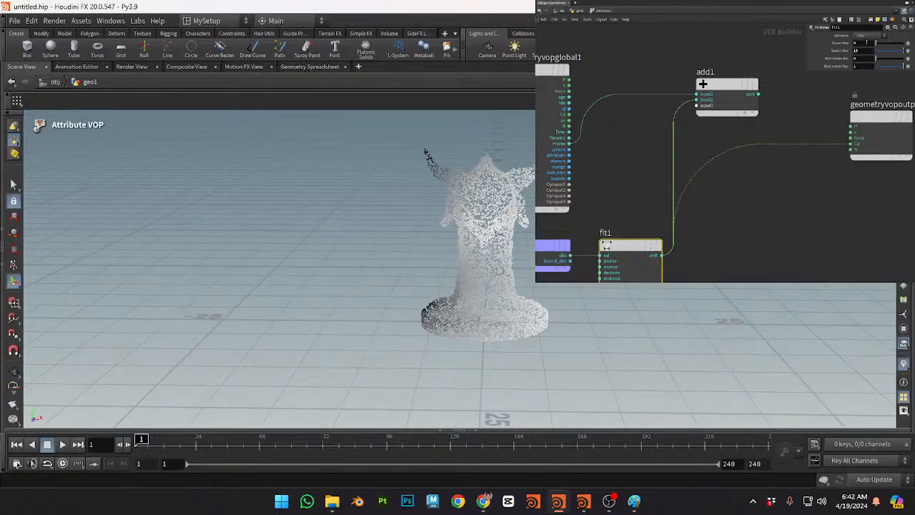
# Step: Lower fit1's destination minimum to -20 and set its destination maximum to -80
pyautogui.moveTo(845, 46); pyautogui.dragTo(809, 52, button='middle')
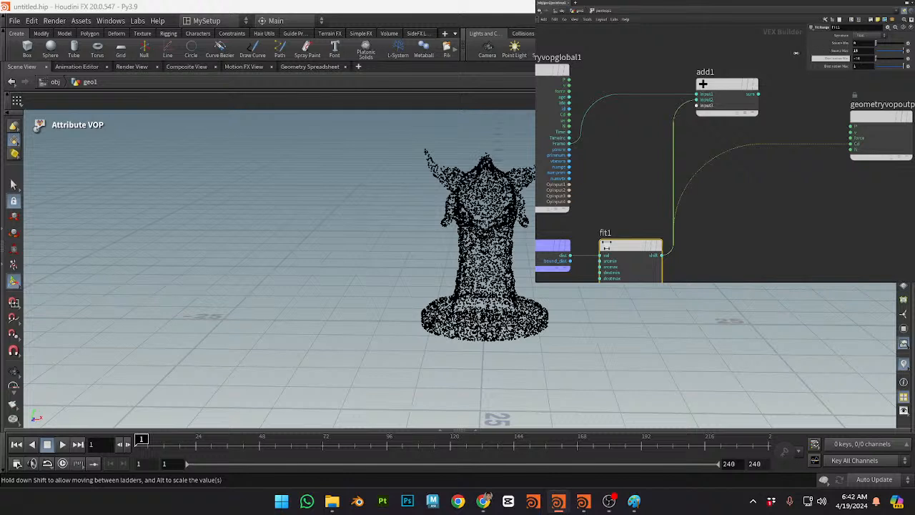
pyautogui.moveTo(788, 53); pyautogui.dragTo(788, 53, button='middle')
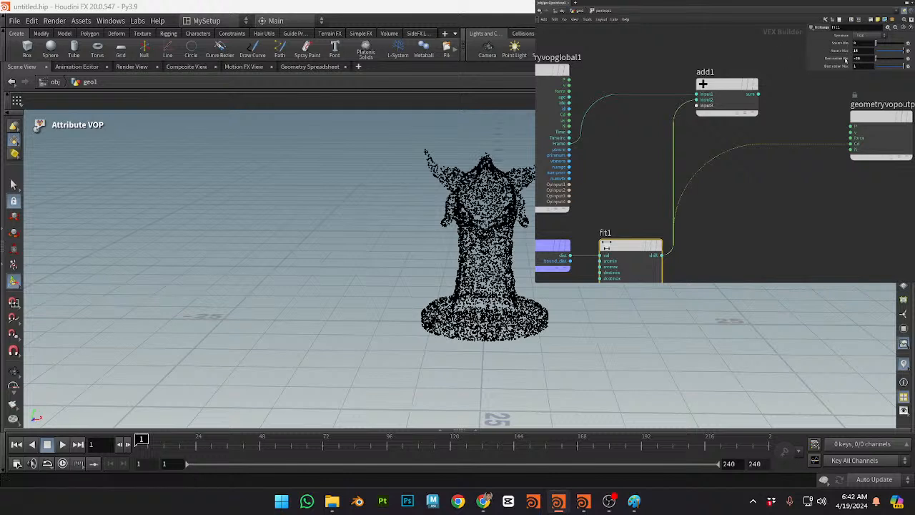
pyautogui.moveTo(844, 66); pyautogui.dragTo(844, 67, button='middle')
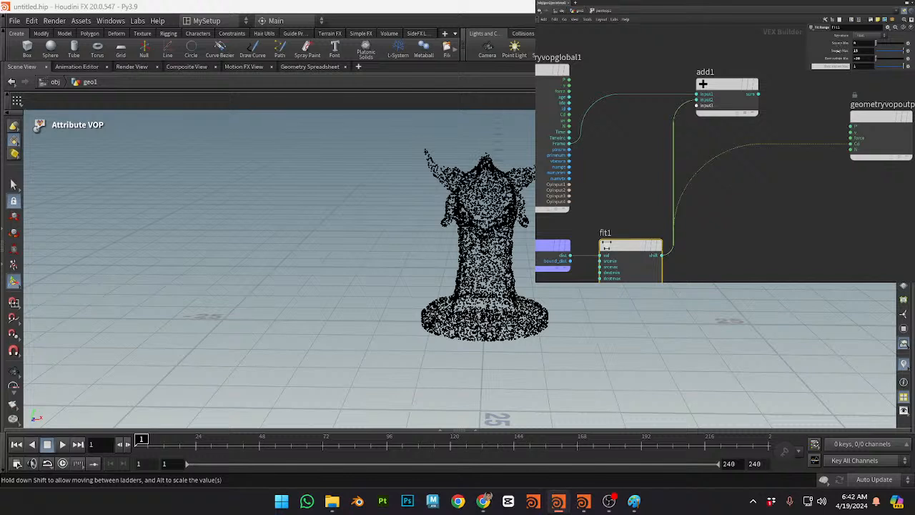
pyautogui.moveTo(841, 46); pyautogui.dragTo(826, 46, button='middle')
pyautogui.moveTo(867, 67); pyautogui.dragTo(835, 69)
pyautogui.write('-30')
pyautogui.press('Return')
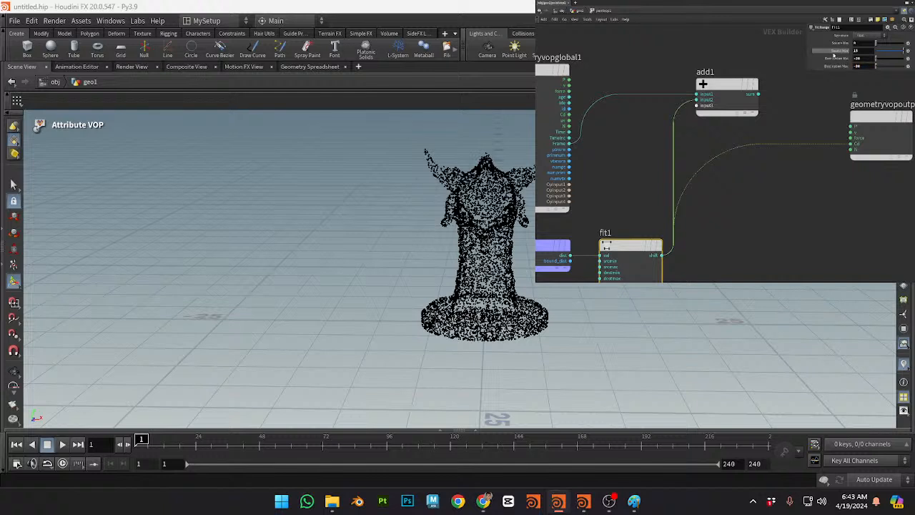
# Step: Try a much lower destination minimum on fit1, and undo the range changes back to 0 and 1
pyautogui.moveTo(829, 43)
pyautogui.mouseDown(button='middle')
pyautogui.moveTo(775, 50)
pyautogui.moveTo(856, 57)
pyautogui.moveTo(839, 59)
pyautogui.mouseUp(button='middle')
pyautogui.hotkey('ctrl', 'z')
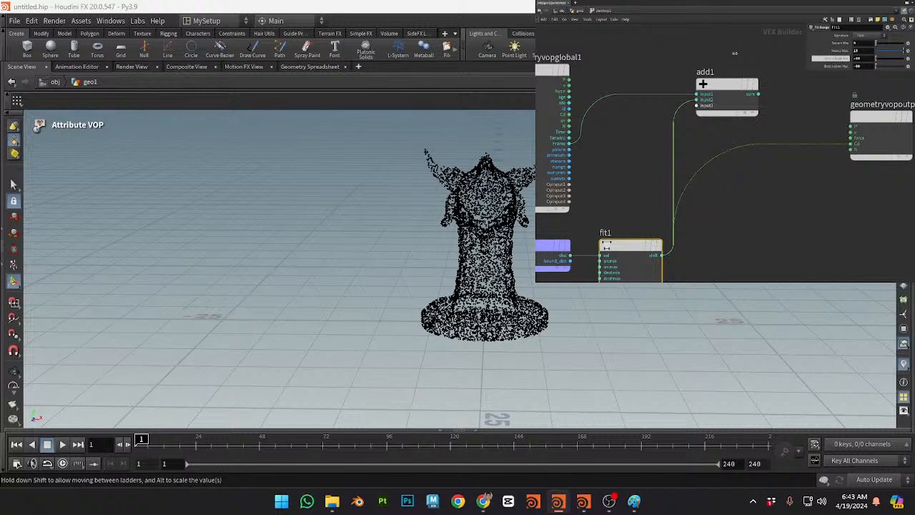
pyautogui.moveTo(586, 53); pyautogui.dragTo(706, 56, button='middle')
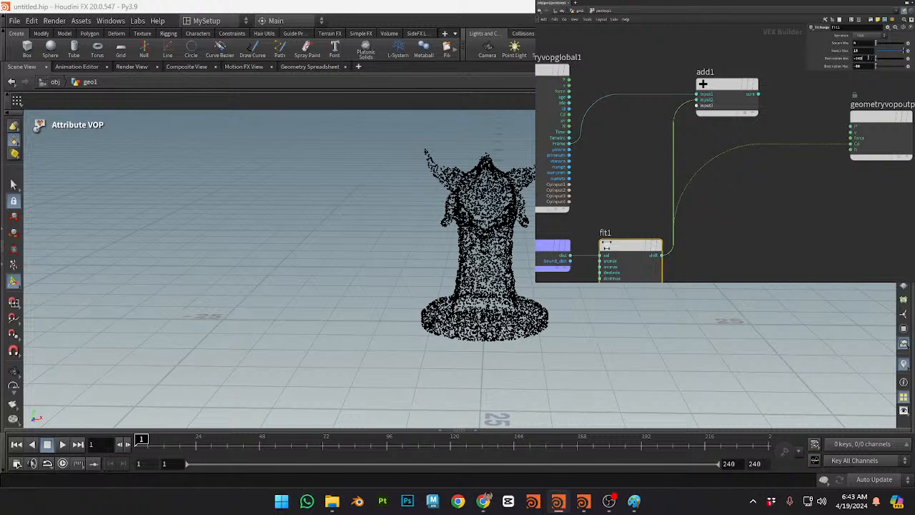
pyautogui.hotkey('ctrl', 'z')
pyautogui.hotkey('ctrl', 'z')
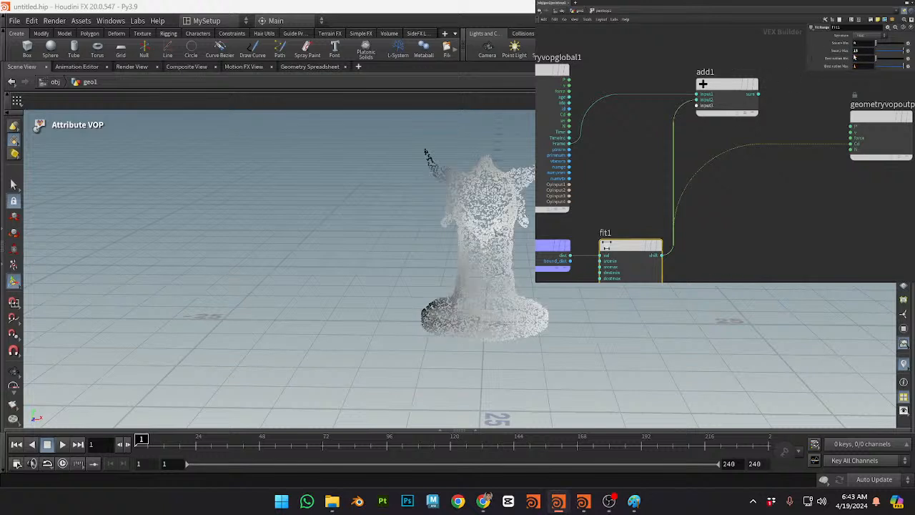
# Step: Frame the dragon points in the viewport and examine their black-to-white gradient from the front
pyautogui.moveTo(841, 50)
pyautogui.mouseDown(button='middle')
pyautogui.moveTo(841, 41)
pyautogui.moveTo(790, 41)
pyautogui.moveTo(876, 40)
pyautogui.moveTo(831, 39)
pyautogui.moveTo(839, 43)
pyautogui.mouseUp(button='middle')
pyautogui.keyDown('alt'); pyautogui.moveTo(514, 187); pyautogui.dragTo(438, 210); pyautogui.keyUp('alt')
pyautogui.hotkey('space', 'h')
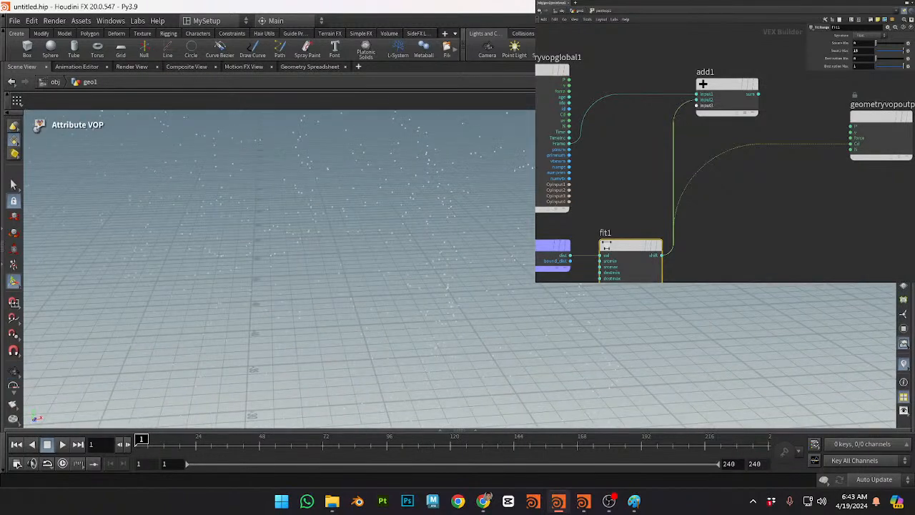
pyautogui.hotkey('space', 'g')
pyautogui.keyDown('alt'); pyautogui.moveTo(439, 208); pyautogui.dragTo(402, 180); pyautogui.keyUp('alt')
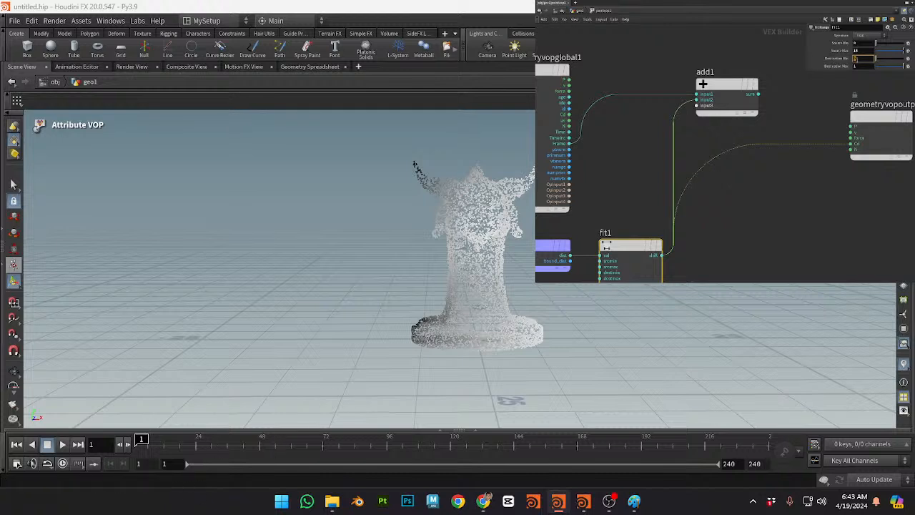
# Step: Try a Destination Min of -20 on the fit1 node and adjust the value interactively
pyautogui.press('Tab')
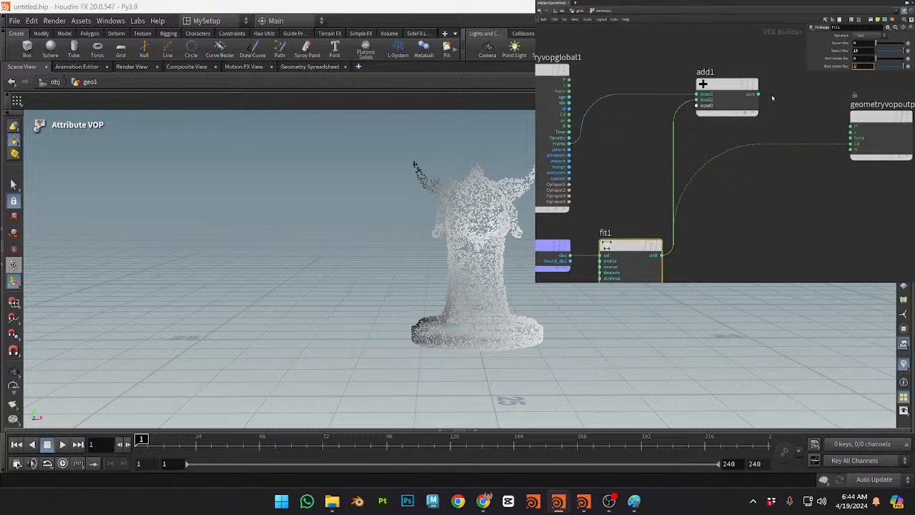
pyautogui.hotkey('shift', 'Tab')
pyautogui.write('-20')
pyautogui.press('Return')
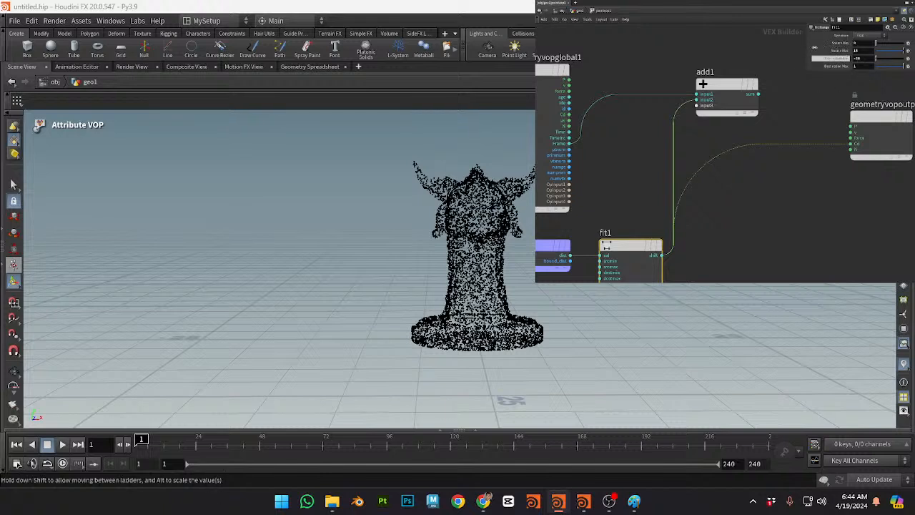
pyautogui.moveTo(852, 55); pyautogui.dragTo(887, 45, button='middle')
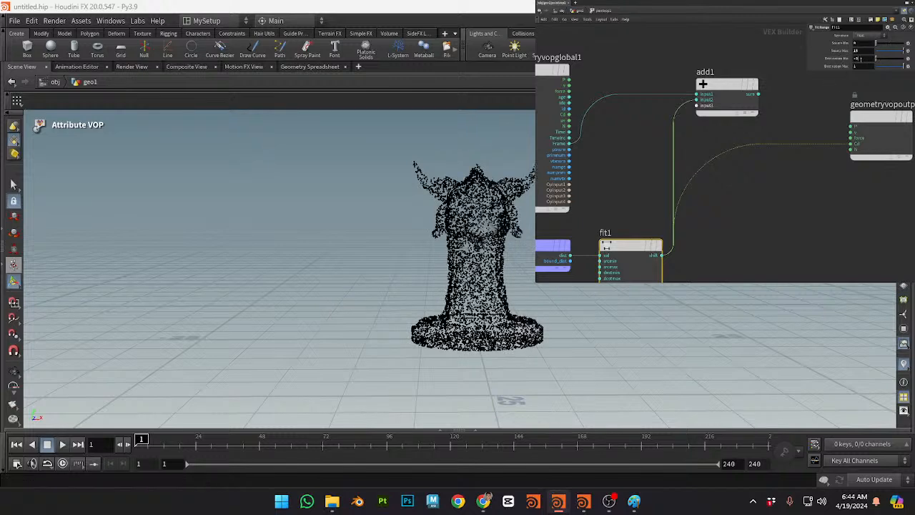
# Step: Set the fit1 node's Destination Min to -3 and Destination Max to -80
pyautogui.write('-3')
pyautogui.press('Return')
pyautogui.moveTo(863, 66); pyautogui.dragTo(793, 72)
pyautogui.write('-10')
pyautogui.press('Return')
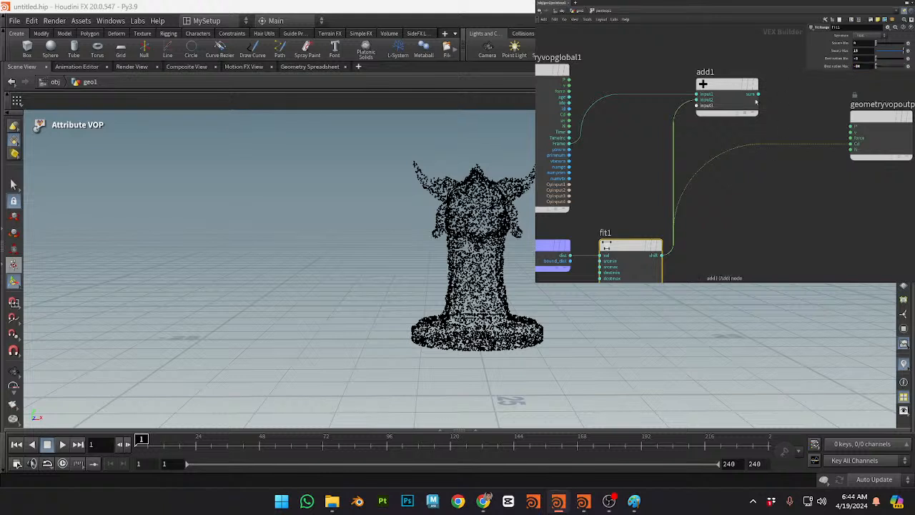
# Step: Wire add1's sum into the output node's Cd and play the animation from the first frame to preview the colour spread
pyautogui.moveTo(758, 94); pyautogui.dragTo(851, 144)
pyautogui.moveTo(729, 86); pyautogui.dragTo(757, 118)
pyautogui.click(62, 443)
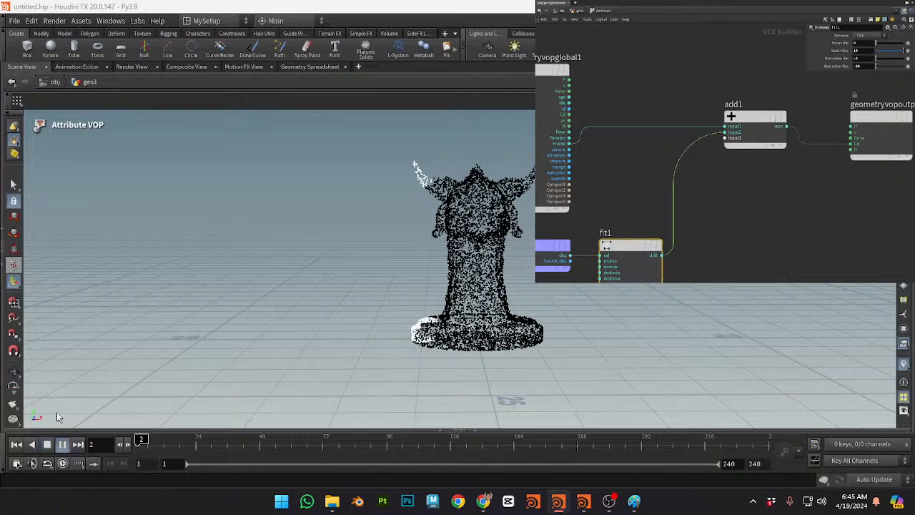
pyautogui.click(47, 444)
pyautogui.click(16, 444)
pyautogui.click(62, 444)
pyautogui.click(47, 444)
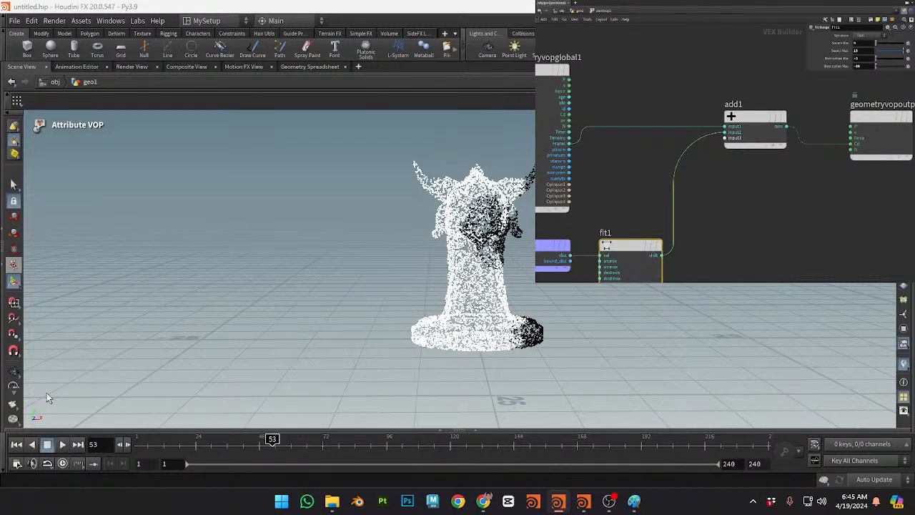
pyautogui.hotkey('ctrl', 'Up')
pyautogui.press('Up')
pyautogui.hotkey('ctrl', 'Up')
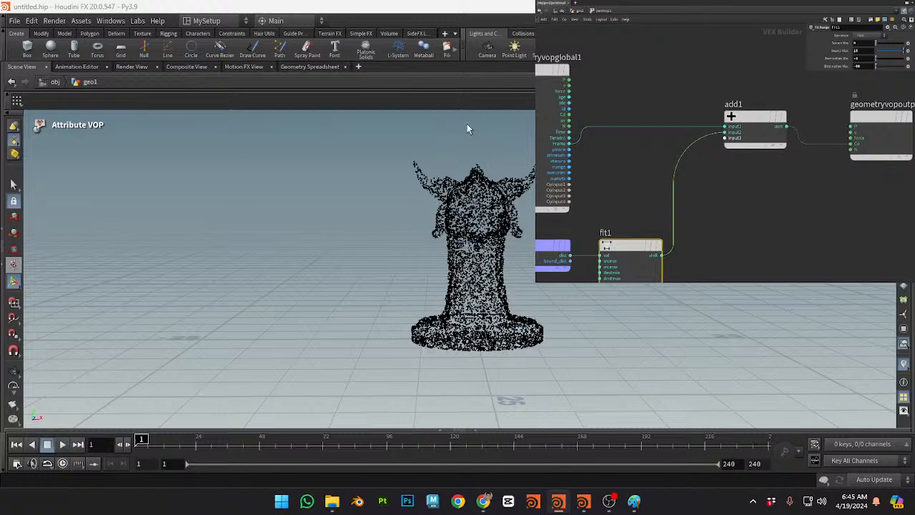
# Step: Try a Source Max of 20 on fit1, play the animation and return to the first frame
pyautogui.doubleClick(868, 50)
pyautogui.write('20')
pyautogui.press('Up')
pyautogui.press('Up')
pyautogui.hotkey('ctrl', 'Up')
# Step: Try a Source Max of 200 on fit1 and replay the colour spread
pyautogui.doubleClick(864, 52)
pyautogui.write('200')
pyautogui.press('Up')
pyautogui.press('Up')
pyautogui.hotkey('ctrl', 'Up')
pyautogui.press('Up')
pyautogui.press('Up')
# Step: Try a much smaller Source Max on fit1 and replay the animation from the first frame
pyautogui.moveTo(865, 51); pyautogui.dragTo(780, 48)
pyautogui.write('3')
pyautogui.press('Return')
pyautogui.press('Up')
pyautogui.hotkey('ctrl', 'Up')
pyautogui.press('Up')
pyautogui.hotkey('ctrl', 'Up')
pyautogui.press('Up')
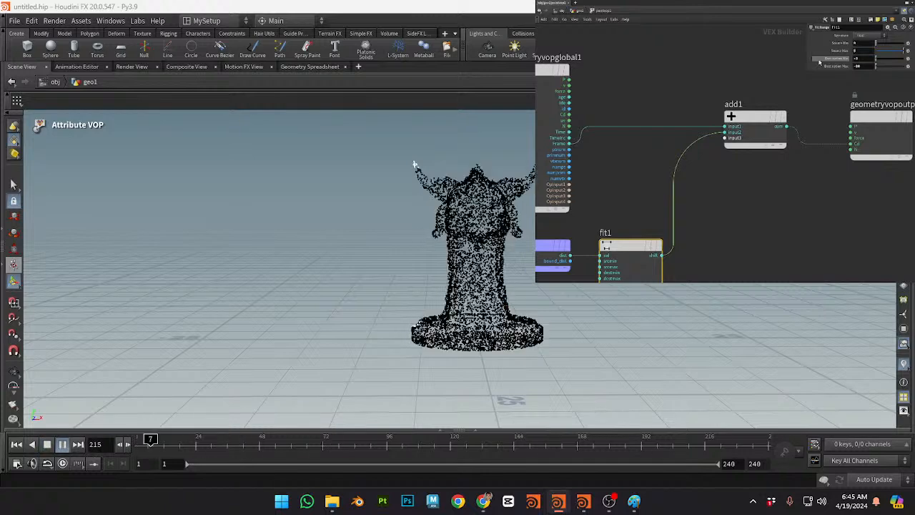
pyautogui.hotkey('ctrl', 'Up')
# Step: Set fit1's Destination Min to -20 and Source Max to 15, and preview the animation
pyautogui.moveTo(862, 59); pyautogui.dragTo(811, 70)
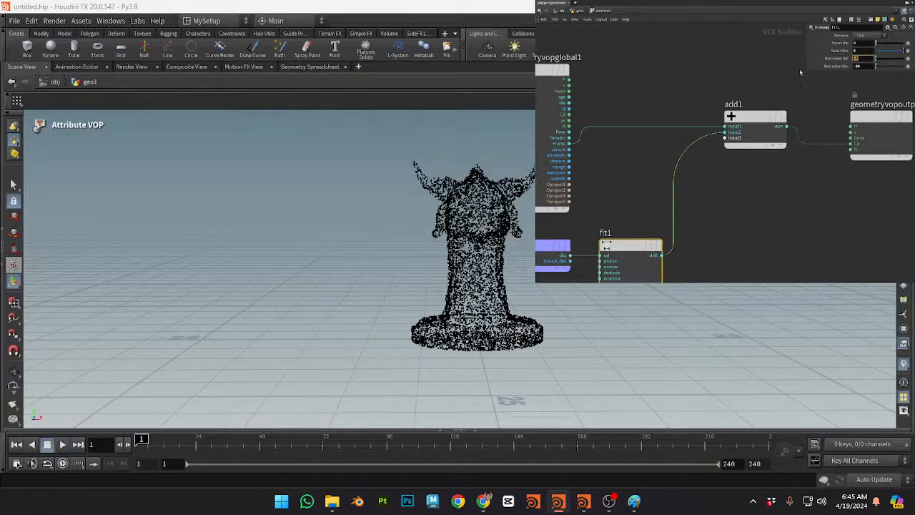
pyautogui.write('-20')
pyautogui.click(862, 51)
pyautogui.press('Return')
pyautogui.press('Up')
pyautogui.press('Up')
pyautogui.hotkey('ctrl', 'Up')
# Step: Turn on real-time playback and replay the animation to check the timing of the colour spread
pyautogui.click(62, 464)
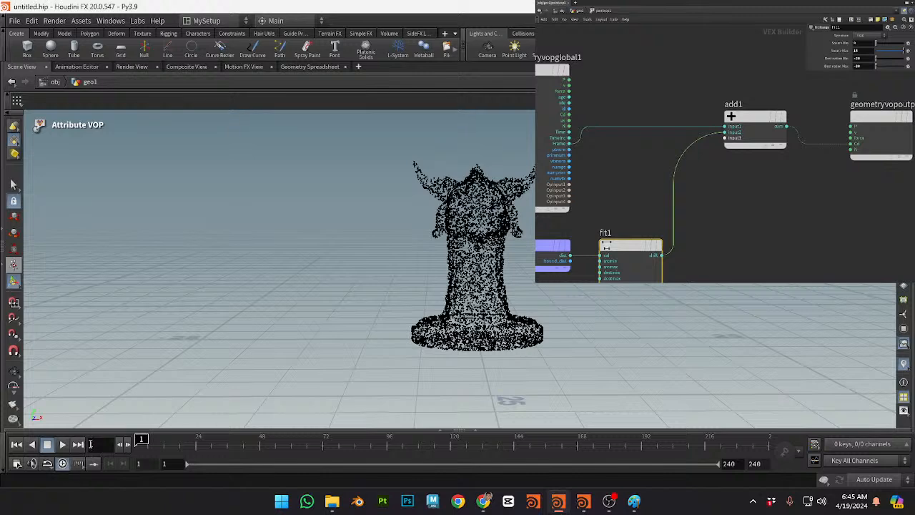
pyautogui.press('Up')
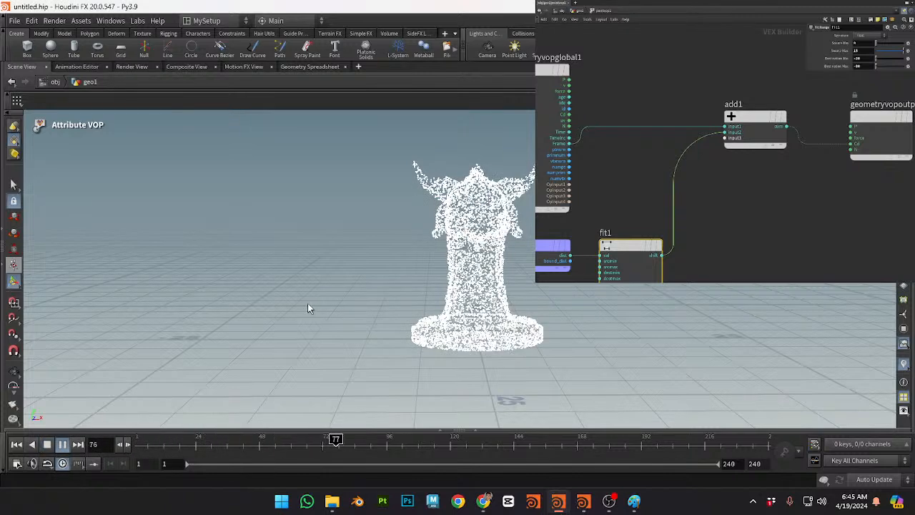
pyautogui.press('Up')
pyautogui.hotkey('ctrl', 'Up')
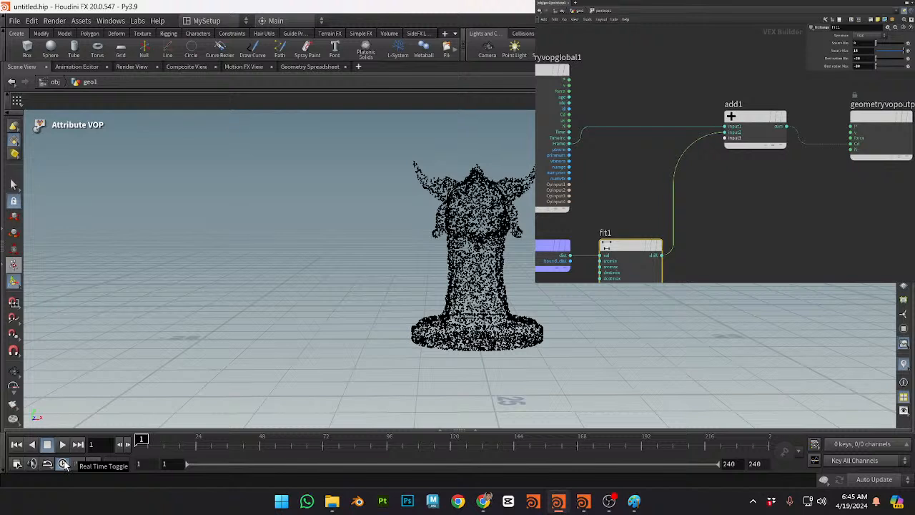
pyautogui.press('Up')
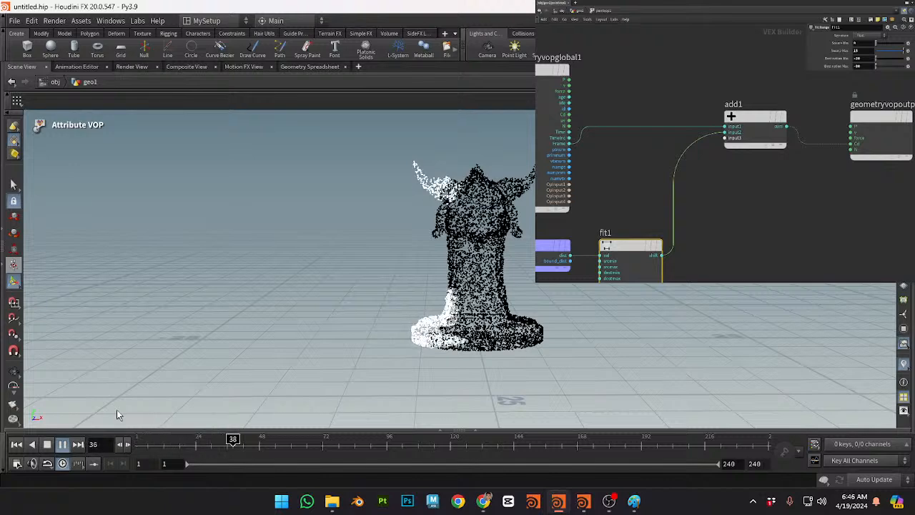
pyautogui.press('Up')
pyautogui.hotkey('ctrl', 'Up')
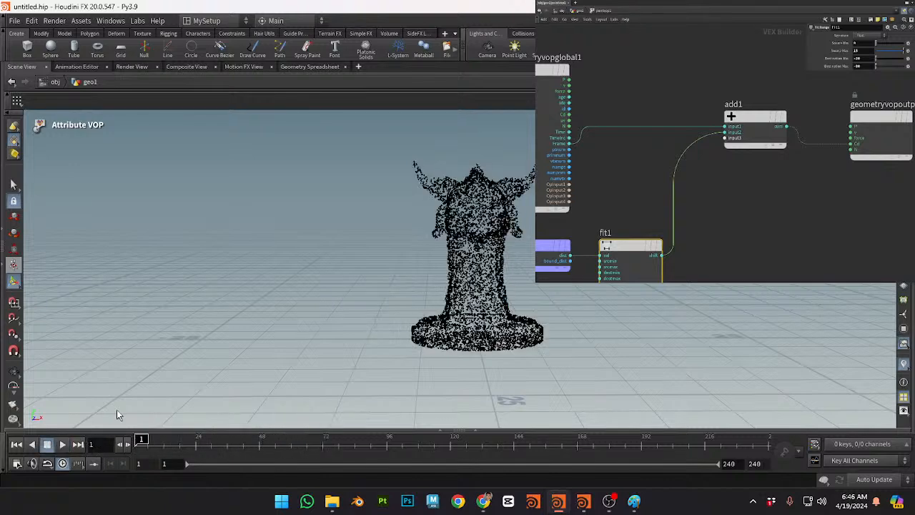
pyautogui.press('Up')
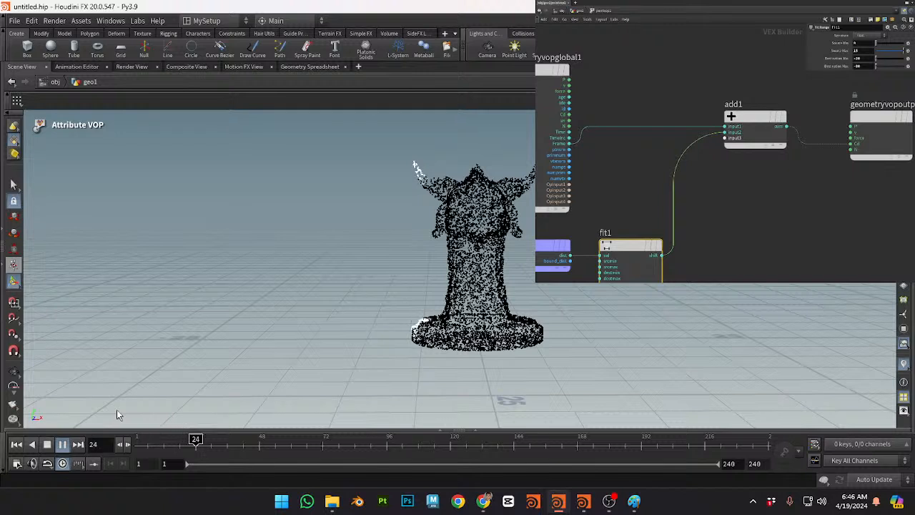
pyautogui.press('Up')
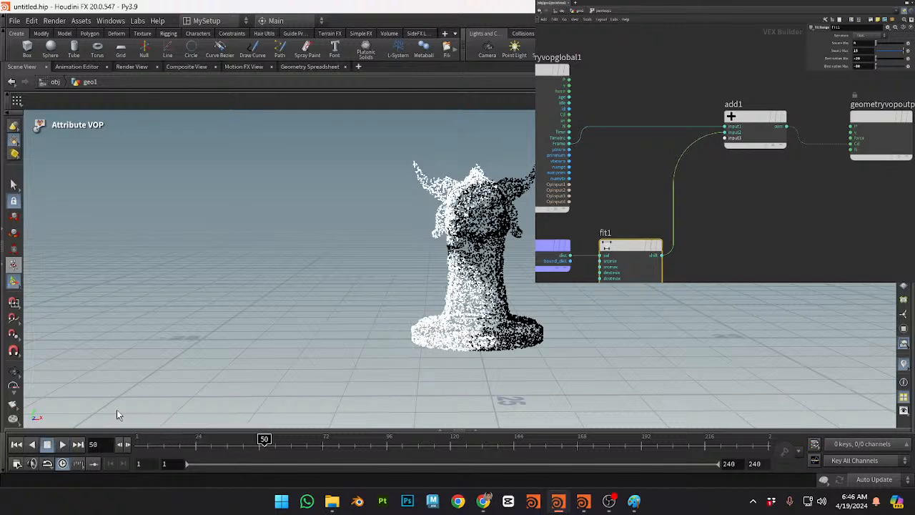
# Step: Shift add1 slightly in the network and scrub the timeline to frame 61
pyautogui.moveTo(741, 118); pyautogui.dragTo(738, 131)
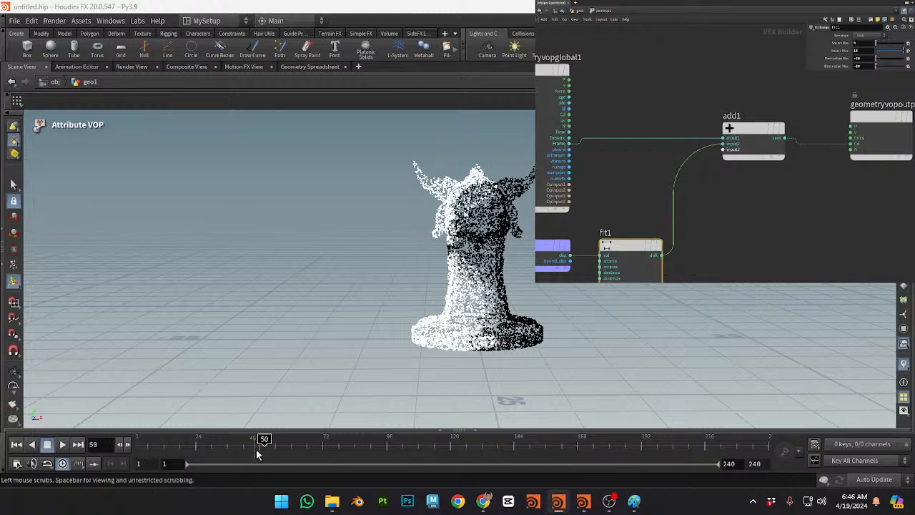
pyautogui.moveTo(263, 440)
pyautogui.mouseDown()
pyautogui.moveTo(156, 440)
pyautogui.moveTo(293, 440)
pyautogui.mouseUp()
pyautogui.moveTo(576, 143); pyautogui.dragTo(646, 139, button='middle')
pyautogui.moveTo(719, 104); pyautogui.dragTo(691, 108, button='middle')
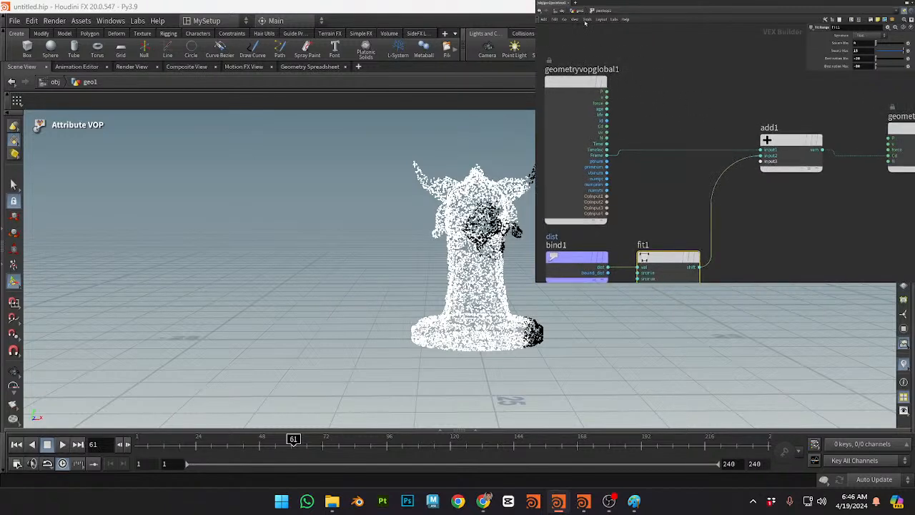
# Step: Inspect the badges of the pointvop1 node in the geometry network and return to the node network inside it
pyautogui.press('u')
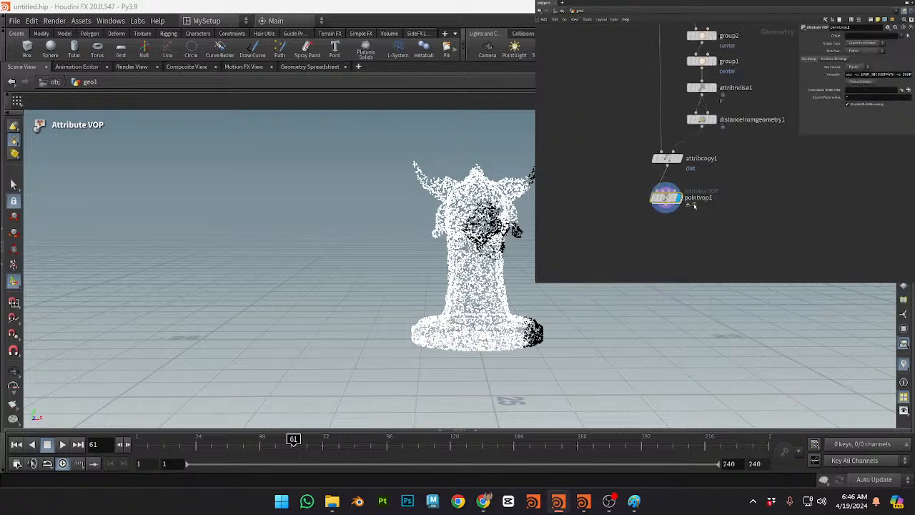
pyautogui.scroll(4, 693, 219)
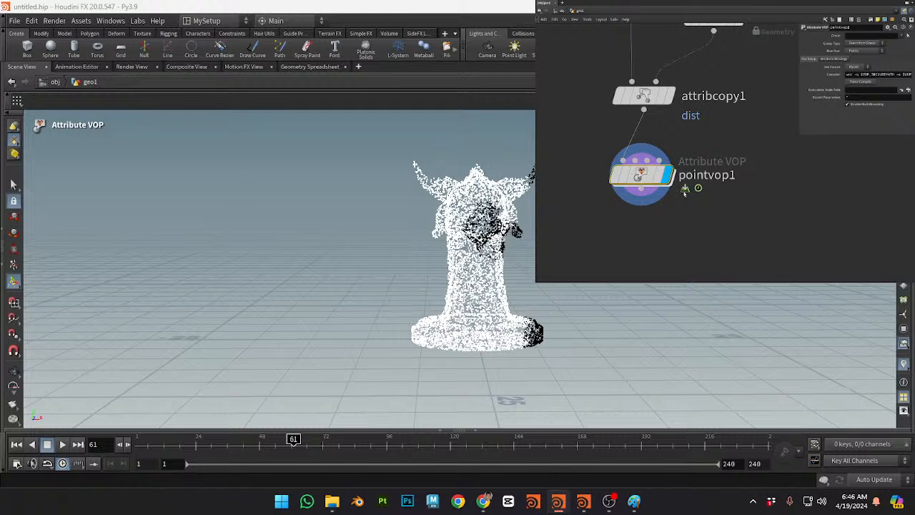
pyautogui.moveTo(684, 190)
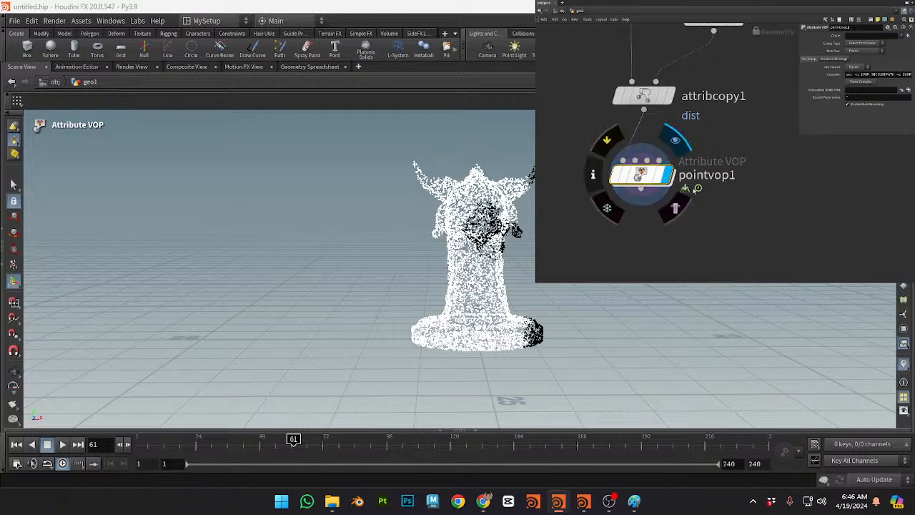
pyautogui.doubleClick(639, 175)
pyautogui.scroll(-3, 761, 192)
pyautogui.moveTo(782, 189); pyautogui.dragTo(679, 180, button='middle')
pyautogui.scroll(2, 679, 179)
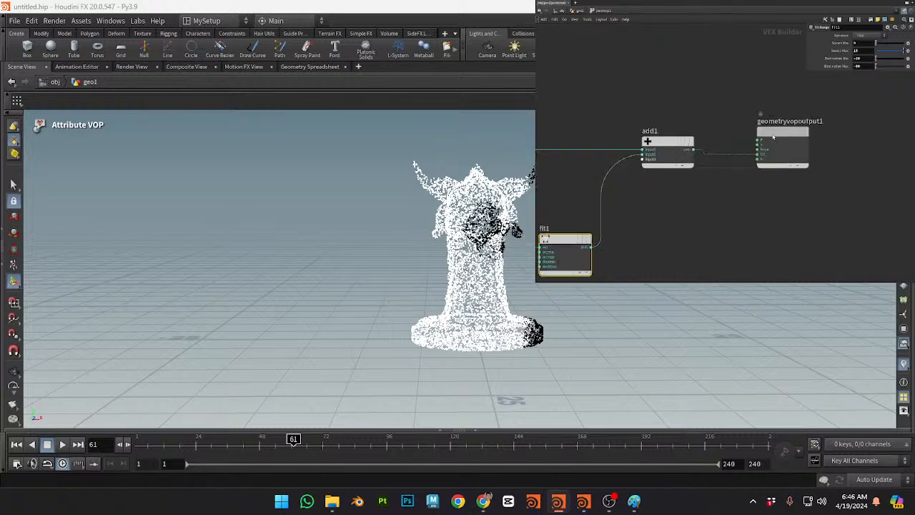
pyautogui.moveTo(648, 127); pyautogui.dragTo(760, 133, button='middle')
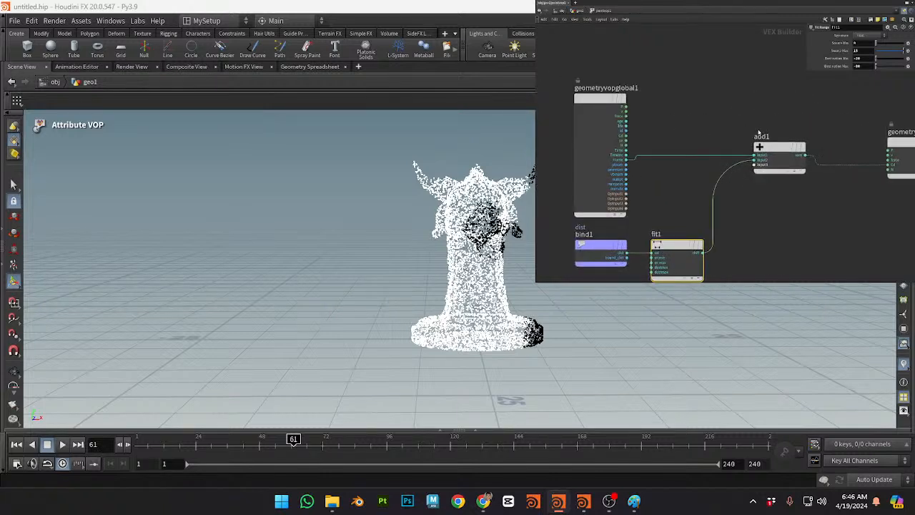
# Step: Examine the black and white points on the model from several angles in the viewport
pyautogui.click(709, 119)
pyautogui.moveTo(457, 232)
pyautogui.keyDown('alt'); pyautogui.mouseDown()
pyautogui.moveTo(393, 240)
pyautogui.moveTo(376, 221)
pyautogui.moveTo(468, 239)
pyautogui.mouseUp(); pyautogui.keyUp('alt')
pyautogui.scroll(3, 429, 240)
pyautogui.keyDown('alt'); pyautogui.moveTo(628, 308); pyautogui.dragTo(682, 314, button='right'); pyautogui.keyUp('alt')
pyautogui.press('Escape')
pyautogui.keyDown('alt'); pyautogui.moveTo(736, 294); pyautogui.dragTo(615, 315); pyautogui.keyUp('alt')
pyautogui.scroll(-5, 460, 260)
pyautogui.keyDown('alt'); pyautogui.moveTo(500, 250); pyautogui.dragTo(428, 250); pyautogui.keyUp('alt')
pyautogui.scroll(3, 429, 250)
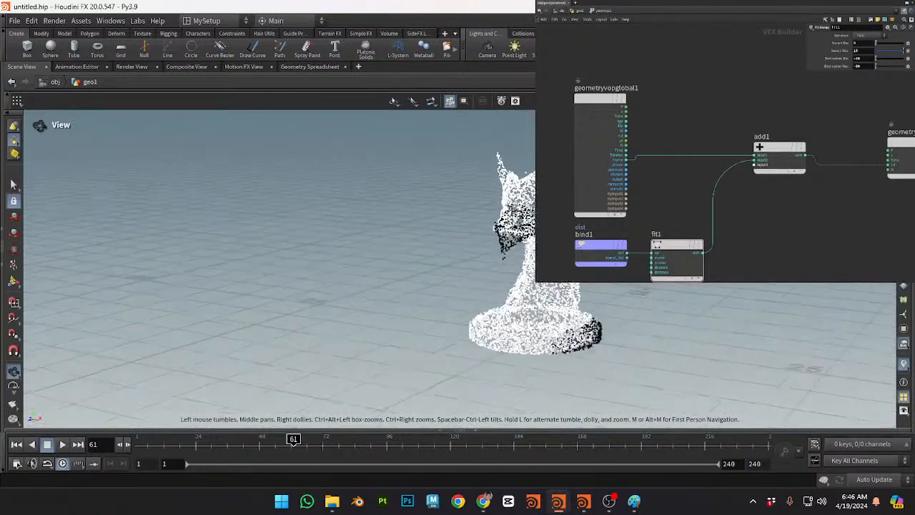
# Step: Scrub to frame 52 and examine the boundary between white and black points up close on the model's head
pyautogui.moveTo(293, 439); pyautogui.dragTo(269, 438)
pyautogui.keyDown('alt'); pyautogui.moveTo(419, 267); pyautogui.dragTo(486, 267); pyautogui.keyUp('alt')
pyautogui.keyDown('alt'); pyautogui.moveTo(565, 301); pyautogui.dragTo(391, 252); pyautogui.keyUp('alt')
pyautogui.keyDown('alt'); pyautogui.moveTo(391, 251); pyautogui.dragTo(353, 276, button='right'); pyautogui.keyUp('alt')
pyautogui.keyDown('alt'); pyautogui.moveTo(353, 276); pyautogui.dragTo(457, 286); pyautogui.keyUp('alt')
pyautogui.keyDown('alt'); pyautogui.moveTo(457, 286); pyautogui.dragTo(433, 339, button='middle'); pyautogui.keyUp('alt')
pyautogui.keyDown('alt'); pyautogui.moveTo(433, 338); pyautogui.dragTo(526, 335, button='right'); pyautogui.keyUp('alt')
pyautogui.moveTo(458, 271)
pyautogui.keyDown('alt'); pyautogui.mouseDown()
pyautogui.moveTo(371, 300)
pyautogui.moveTo(429, 250)
pyautogui.moveTo(447, 259)
pyautogui.mouseUp(); pyautogui.keyUp('alt')
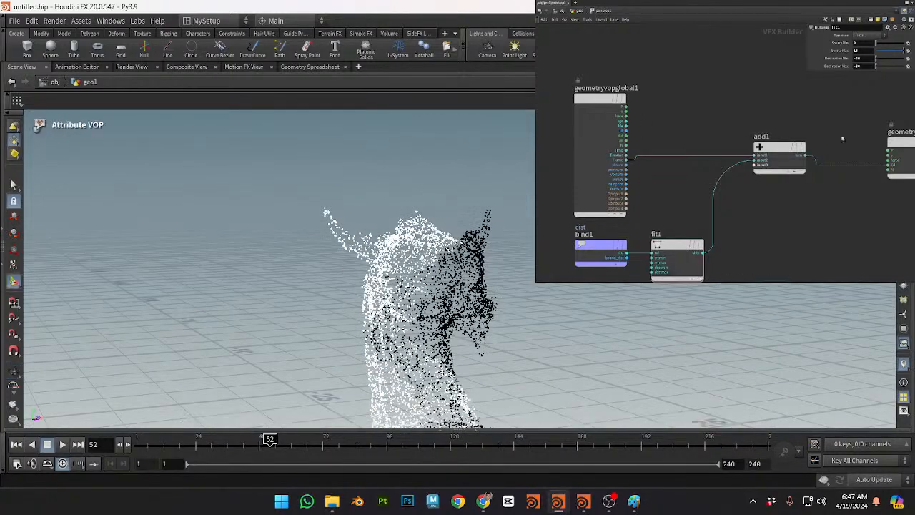
# Step: Add a Turbulent Noise node beside geometryvopglobal1 and connect the global P output to its pos input
pyautogui.moveTo(600, 99); pyautogui.dragTo(598, 101)
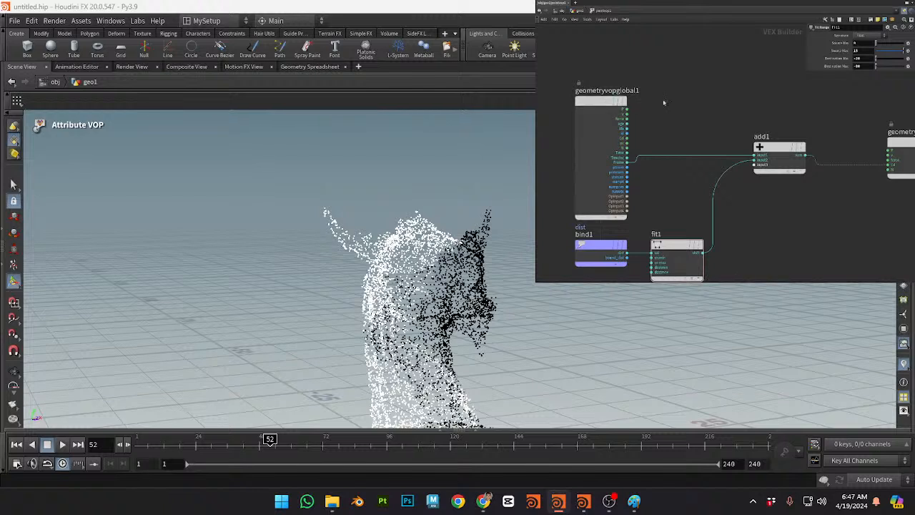
pyautogui.moveTo(765, 148); pyautogui.dragTo(778, 147)
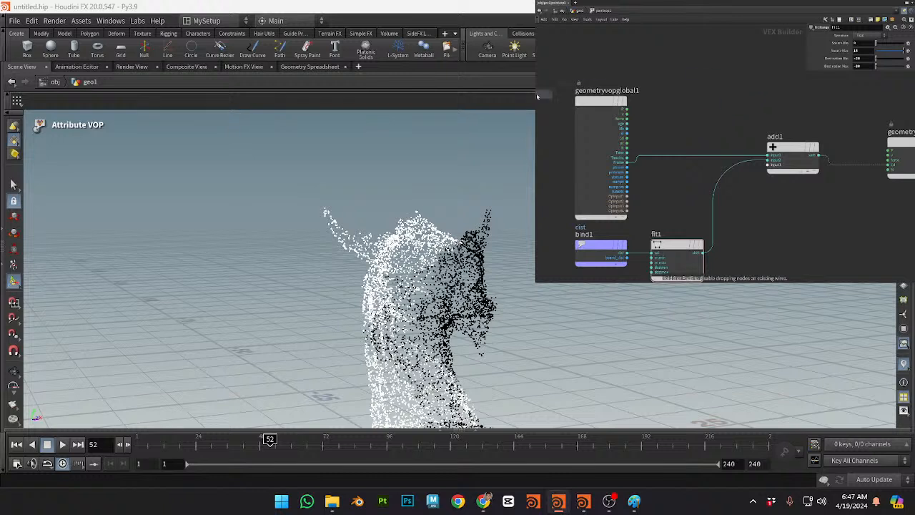
pyautogui.click(702, 112)
pyautogui.moveTo(702, 112); pyautogui.dragTo(695, 88)
pyautogui.moveTo(626, 109); pyautogui.dragTo(673, 95)
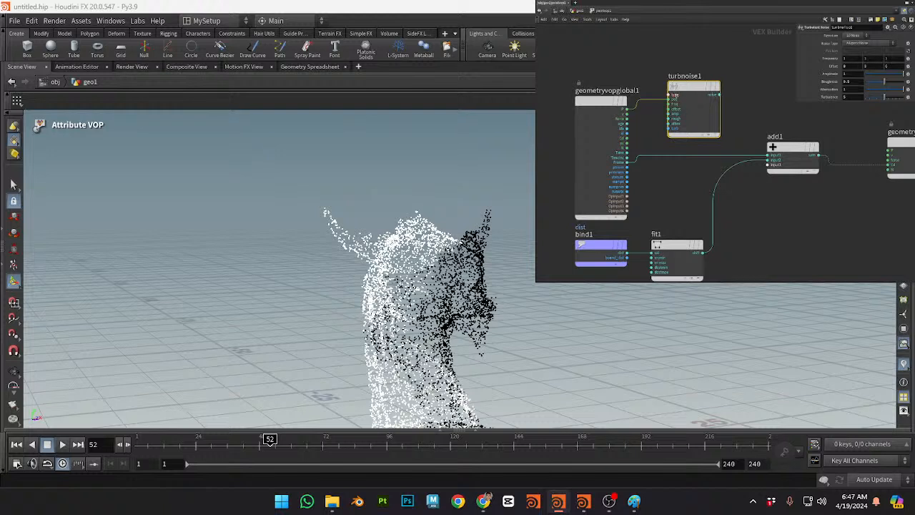
# Step: Try feeding turbnoise1's noise into the type input of a second Turbulent Noise node, cut the wire and delete that node
pyautogui.moveTo(674, 96)
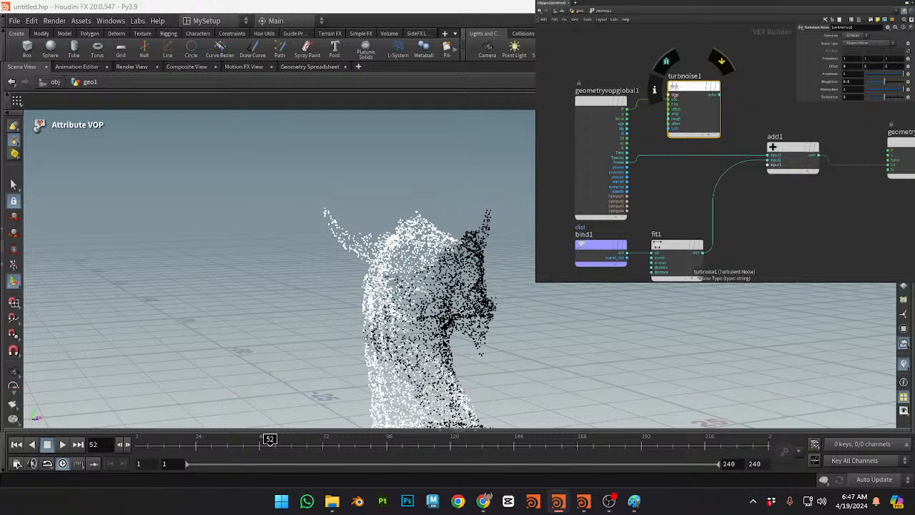
pyautogui.moveTo(694, 91); pyautogui.dragTo(752, 70)
pyautogui.moveTo(711, 95); pyautogui.dragTo(783, 48)
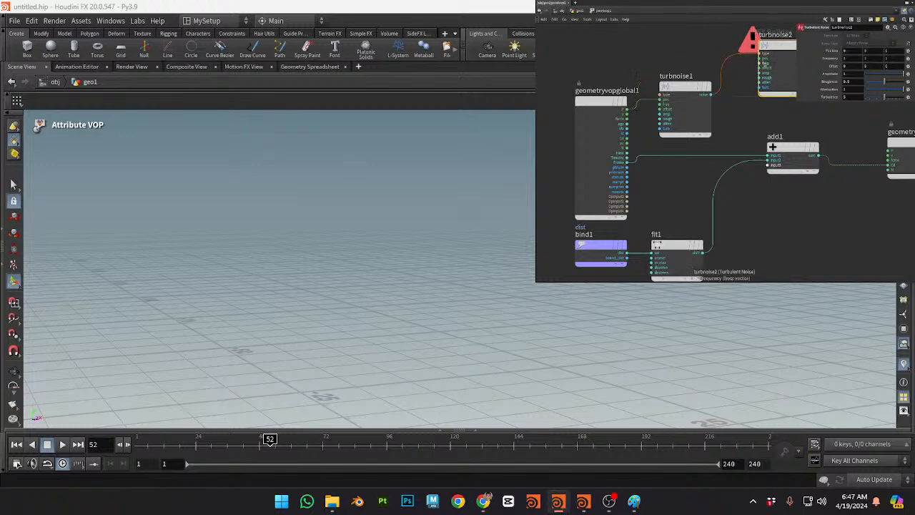
pyautogui.press('y')
pyautogui.moveTo(702, 61)
pyautogui.mouseDown()
pyautogui.moveTo(739, 70)
pyautogui.moveTo(751, 55)
pyautogui.mouseUp()
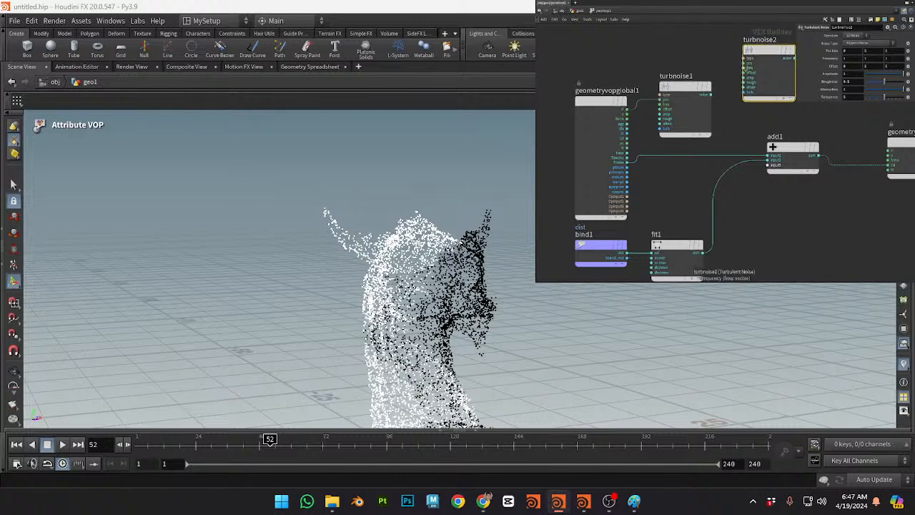
pyautogui.press('Delete')
# Step: Move add1 lower in the network and add a Fit Range node between turbnoise1 and the output node
pyautogui.moveTo(770, 125); pyautogui.dragTo(678, 125, button='middle')
pyautogui.moveTo(693, 146); pyautogui.dragTo(727, 174)
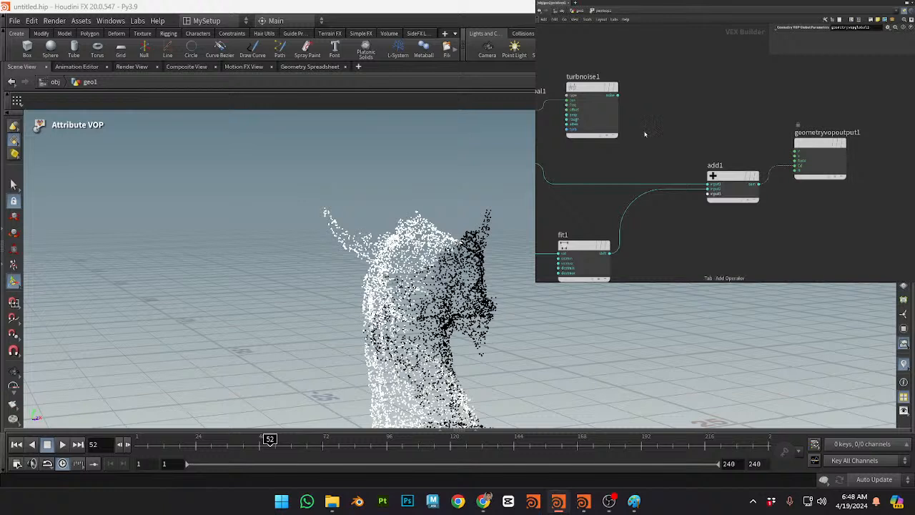
pyautogui.press('Return')
pyautogui.click(677, 131)
# Step: Try wiring turbnoise1's noise directly into add1's third input, and cut that wire
pyautogui.moveTo(618, 96); pyautogui.dragTo(708, 197)
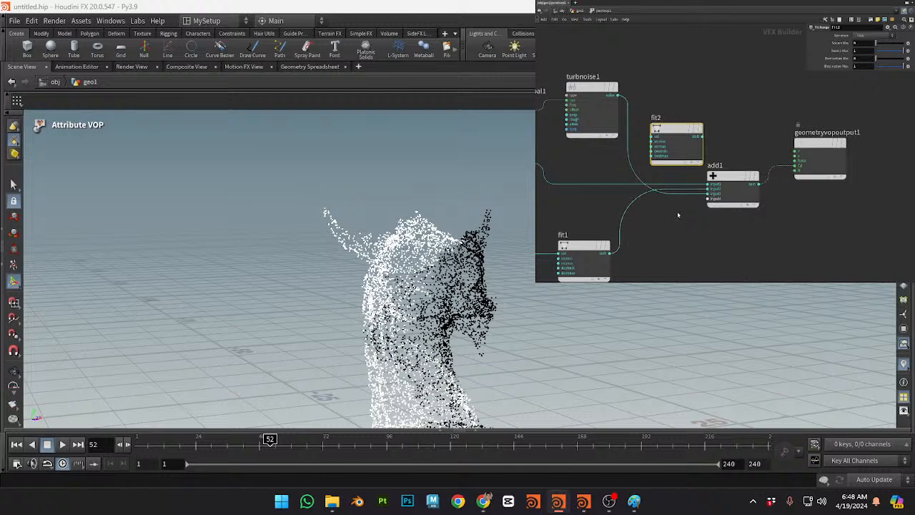
pyautogui.press('y')
pyautogui.moveTo(636, 147); pyautogui.dragTo(622, 164)
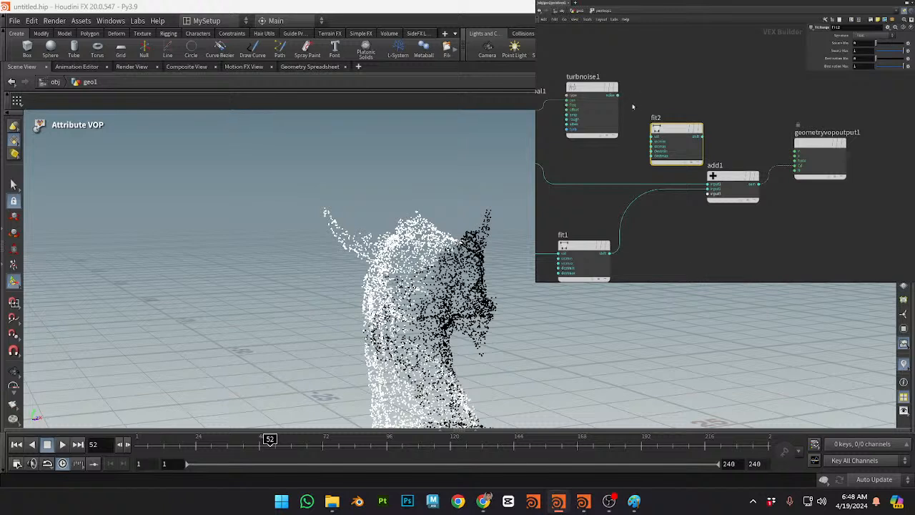
# Step: Move the fit2 node to the free space above add1, farther from turbnoise1
pyautogui.moveTo(668, 138); pyautogui.dragTo(741, 111)
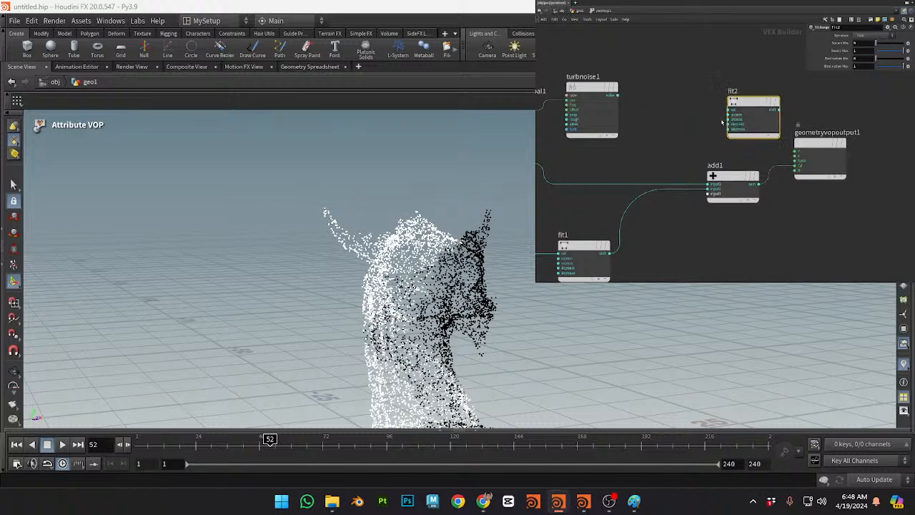
# Step: Delete the unused fit2 node and move the output node farther from add1 to free space between them
pyautogui.press('Delete')
pyautogui.moveTo(726, 177)
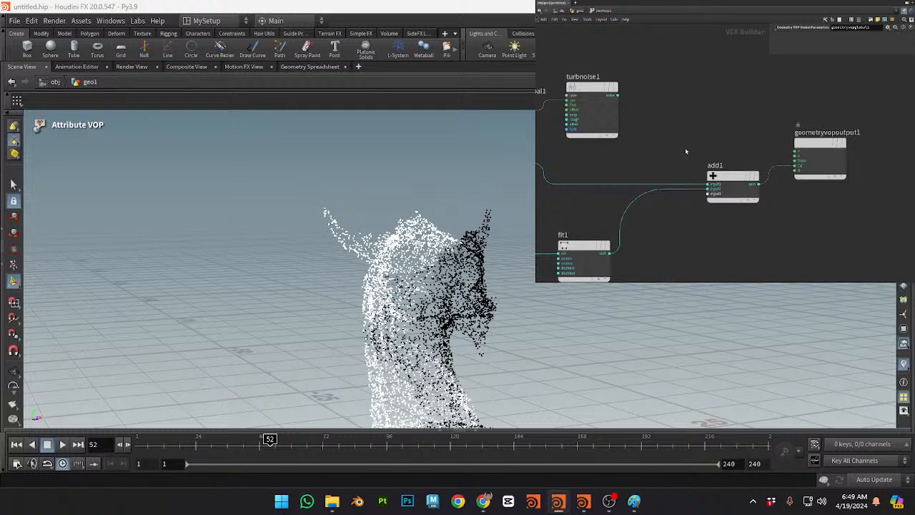
pyautogui.keyDown('alt'); pyautogui.moveTo(441, 343); pyautogui.dragTo(509, 333); pyautogui.keyUp('alt')
pyautogui.moveTo(673, 136); pyautogui.dragTo(693, 136, button='middle')
pyautogui.click(839, 148)
pyautogui.moveTo(839, 148); pyautogui.dragTo(848, 184)
pyautogui.moveTo(745, 181); pyautogui.dragTo(766, 184)
pyautogui.click(697, 144)
pyautogui.moveTo(697, 143); pyautogui.dragTo(718, 145, button='middle')
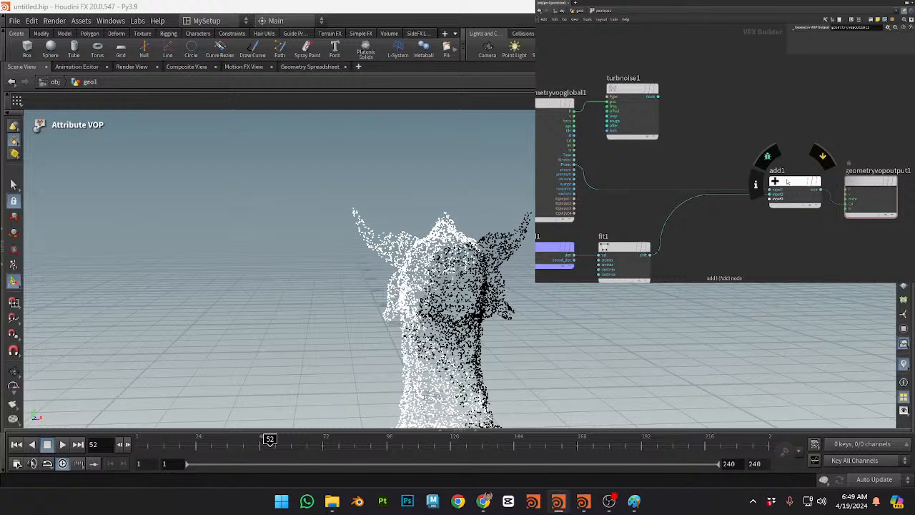
pyautogui.moveTo(793, 181); pyautogui.dragTo(723, 186)
pyautogui.moveTo(862, 182); pyautogui.dragTo(887, 182)
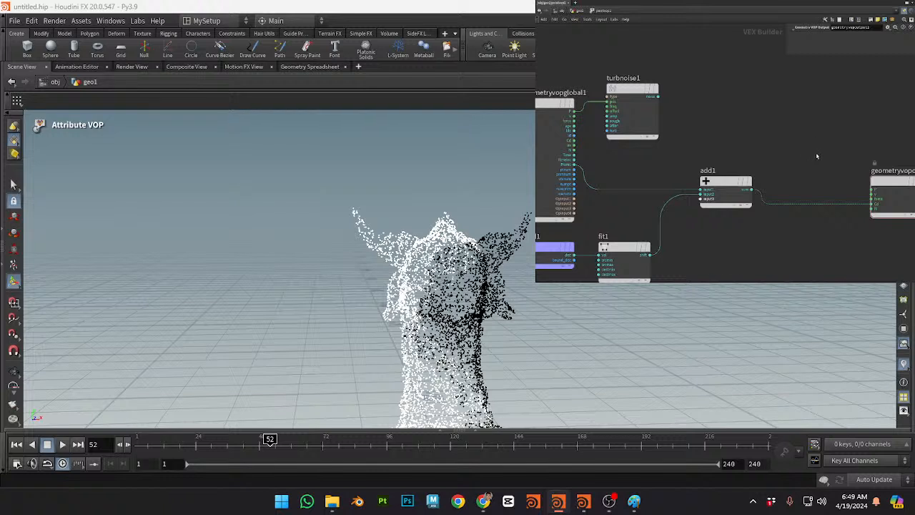
# Step: Add a Mix node, feed turbnoise1's noise and add1's sum into its two inputs, and wire its blend to the output's Cd
pyautogui.press('Return')
pyautogui.click(808, 150)
pyautogui.moveTo(657, 96); pyautogui.dragTo(782, 156)
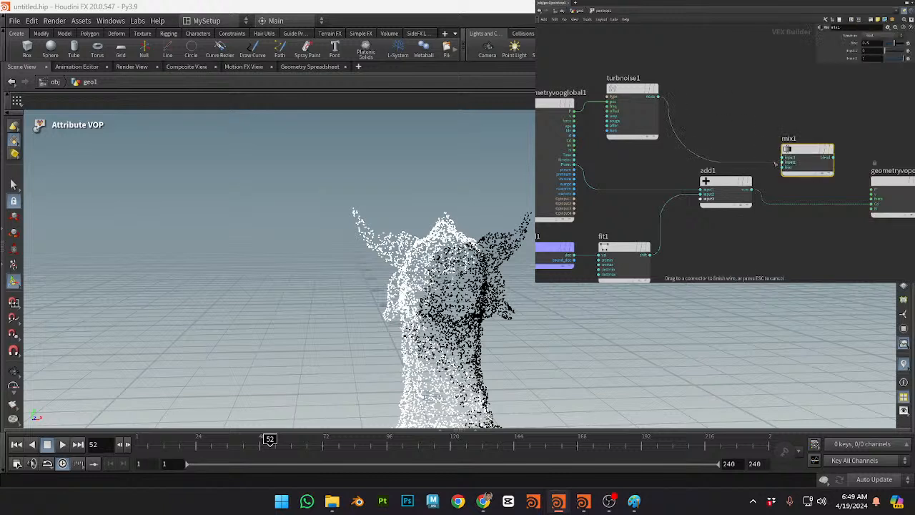
pyautogui.moveTo(752, 190); pyautogui.dragTo(872, 204)
# Step: Examine the noise-mixed colour on the model's base at frame 37
pyautogui.keyDown('alt'); pyautogui.moveTo(504, 270); pyautogui.dragTo(749, 308); pyautogui.keyUp('alt')
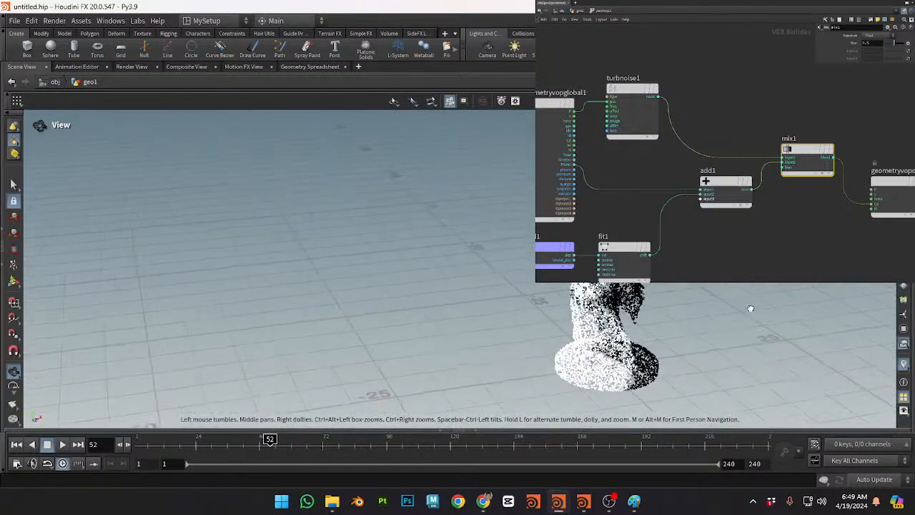
pyautogui.keyDown('alt'); pyautogui.moveTo(749, 308); pyautogui.dragTo(806, 319, button='right'); pyautogui.keyUp('alt')
pyautogui.moveTo(224, 448)
pyautogui.mouseDown()
pyautogui.moveTo(215, 448)
pyautogui.moveTo(230, 448)
pyautogui.mouseUp()
# Step: Return to the geo1 network and set scatter1's total point count to 100000
pyautogui.click(645, 116)
pyautogui.click(724, 113)
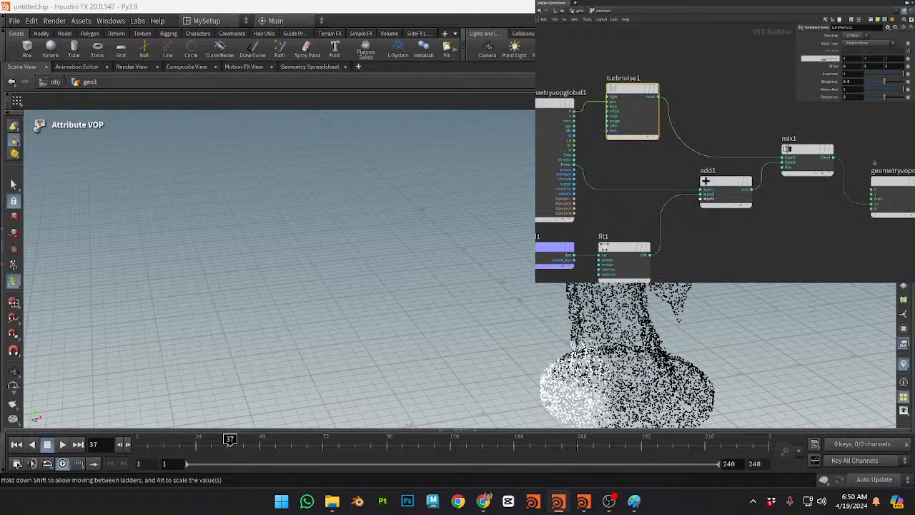
pyautogui.click(579, 11)
pyautogui.moveTo(752, 116); pyautogui.dragTo(766, 176, button='middle')
pyautogui.scroll(-1, 764, 175)
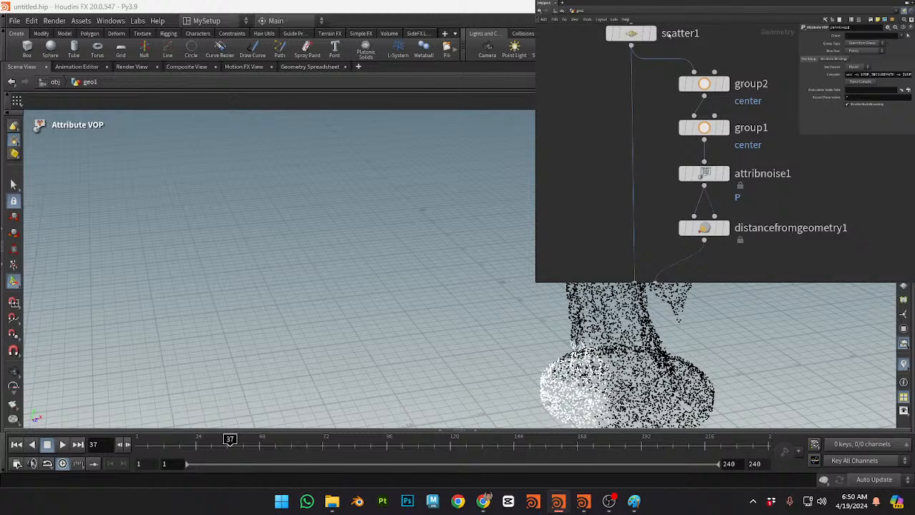
pyautogui.click(631, 34)
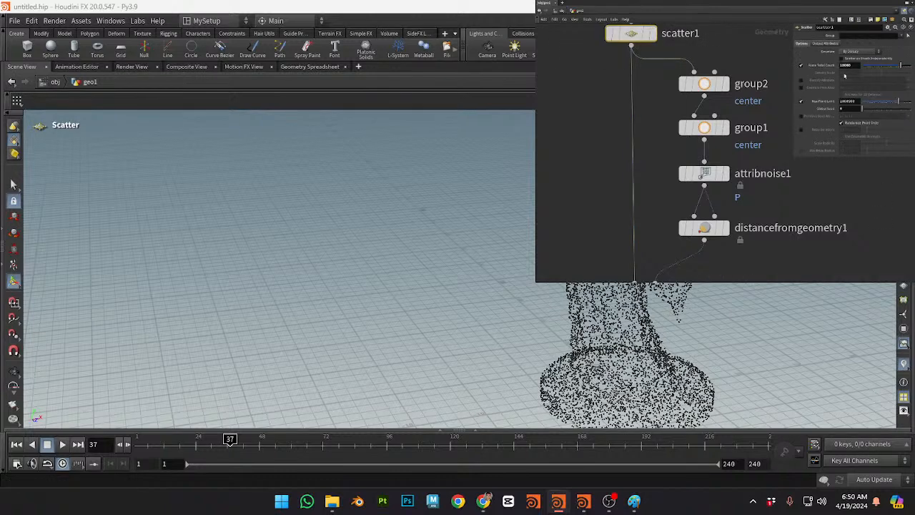
pyautogui.write('0')
pyautogui.press('Return')
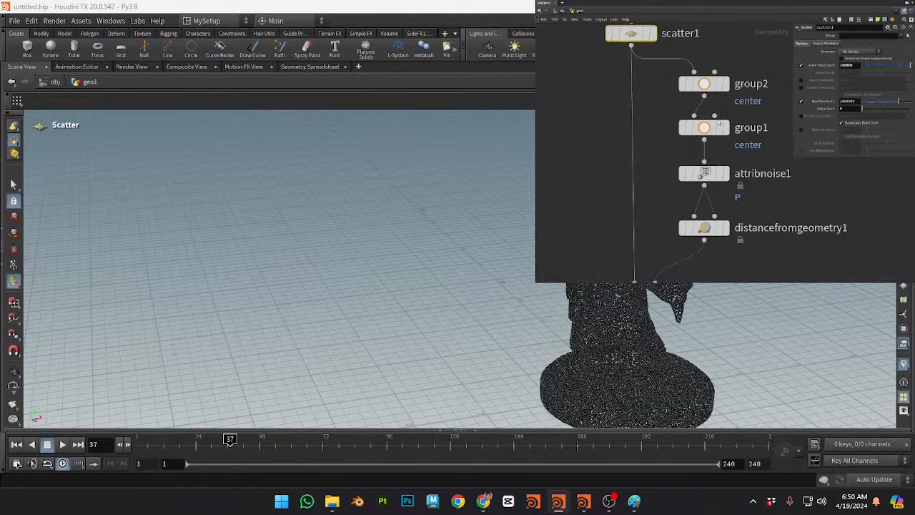
# Step: Reopen the pointvop1 network and bring the model's base and the noise nodes into view
pyautogui.moveTo(759, 254); pyautogui.dragTo(756, 143, button='middle')
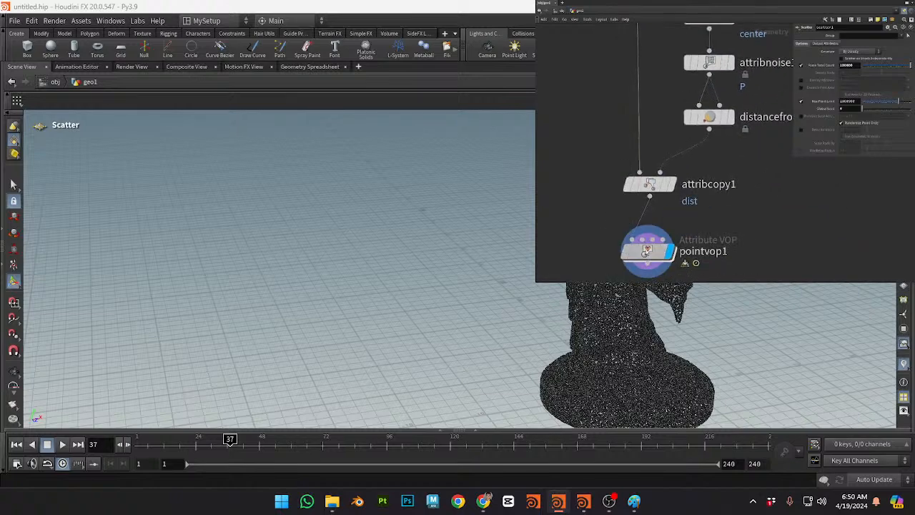
pyautogui.doubleClick(649, 249)
pyautogui.moveTo(686, 328); pyautogui.dragTo(565, 347)
pyautogui.moveTo(757, 83); pyautogui.dragTo(757, 120, button='middle')
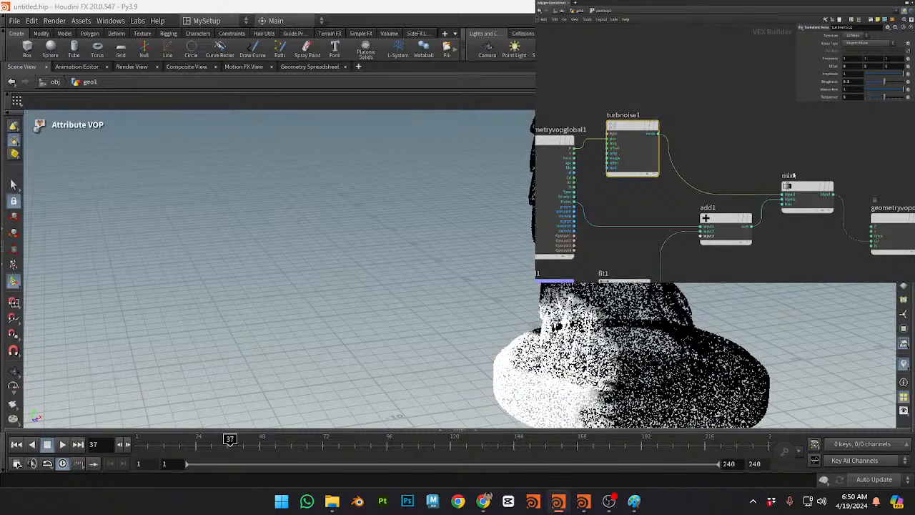
# Step: Undo a trial change of turbnoise1's frequency and set its amplitude to -72
pyautogui.moveTo(832, 60); pyautogui.dragTo(893, 44, button='middle')
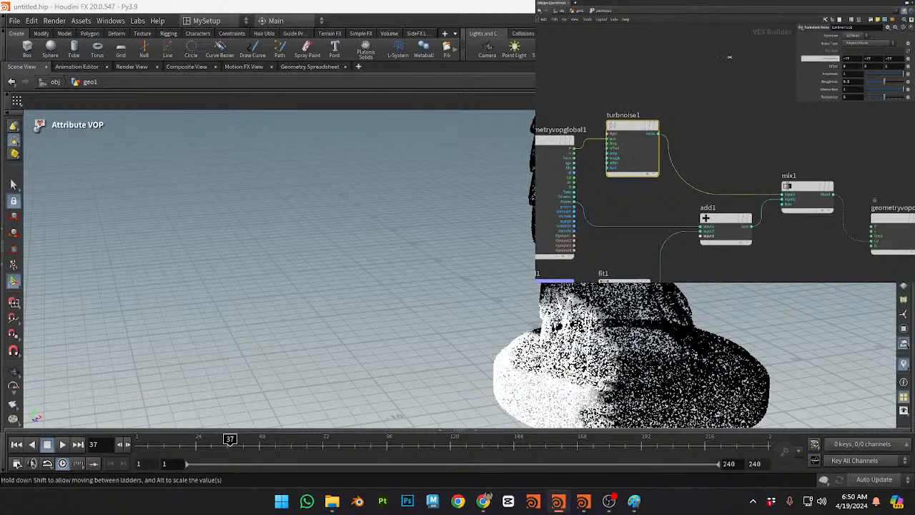
pyautogui.hotkey('ctrl', 'z')
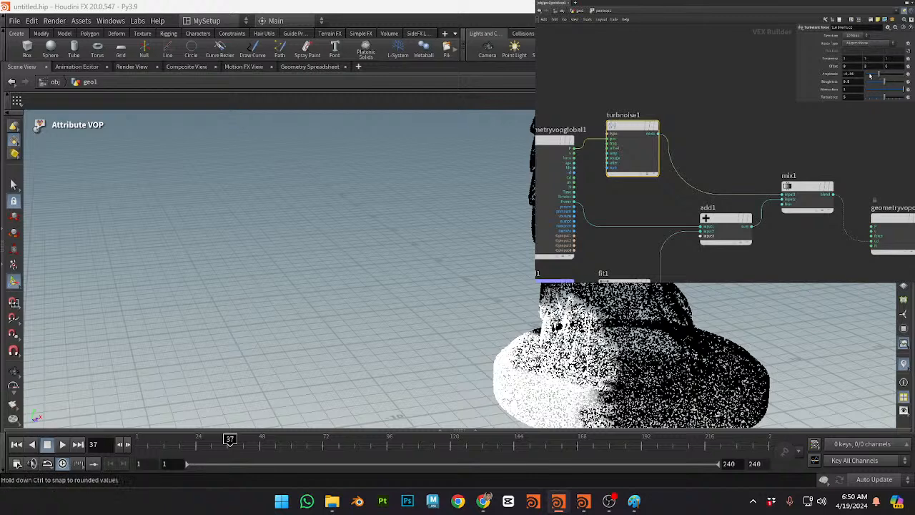
pyautogui.moveTo(829, 75); pyautogui.dragTo(860, 63, button='middle')
pyautogui.moveTo(911, 65); pyautogui.dragTo(697, 68, button='middle')
pyautogui.click(510, 259)
pyautogui.keyDown('alt'); pyautogui.moveTo(510, 259); pyautogui.dragTo(483, 204); pyautogui.keyUp('alt')
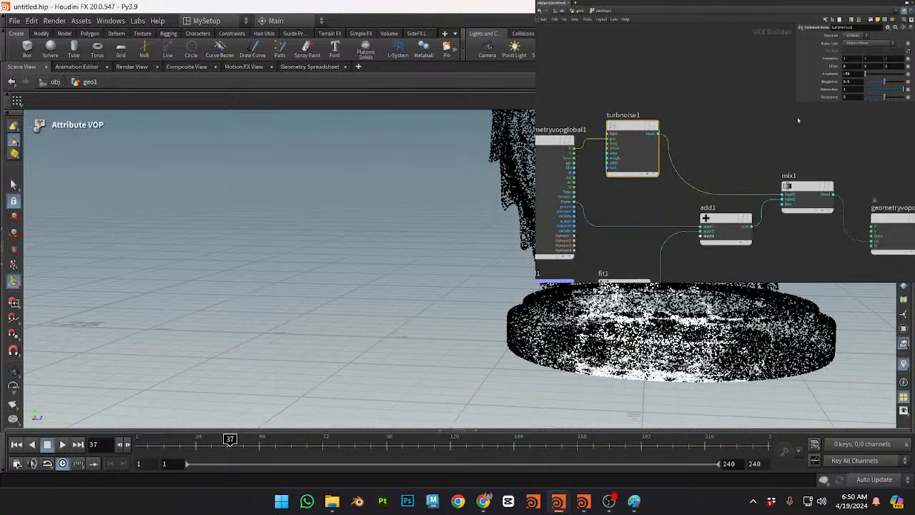
# Step: Move mix1 beside turbnoise1 and try wiring add1's sum directly into the output's Cd
pyautogui.moveTo(806, 187); pyautogui.dragTo(784, 126)
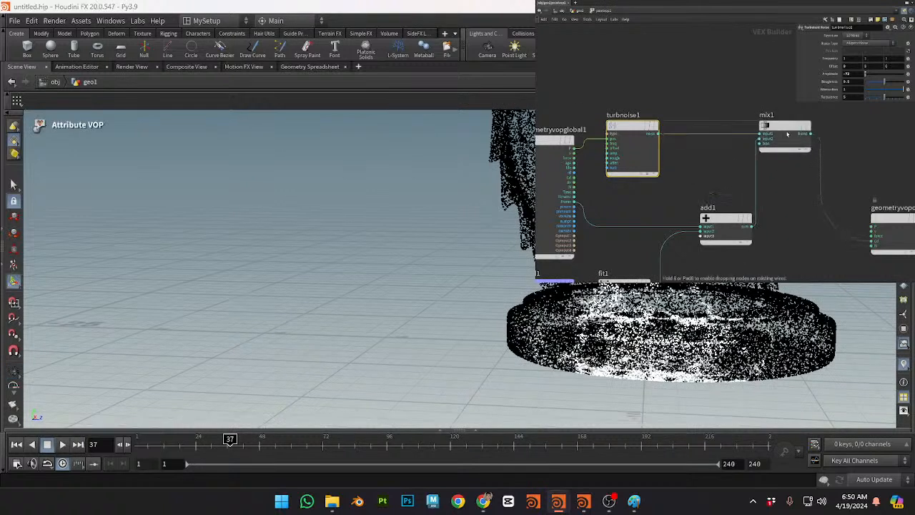
pyautogui.moveTo(806, 228); pyautogui.dragTo(870, 241)
pyautogui.keyDown('alt'); pyautogui.moveTo(516, 247); pyautogui.dragTo(601, 212); pyautogui.keyUp('alt')
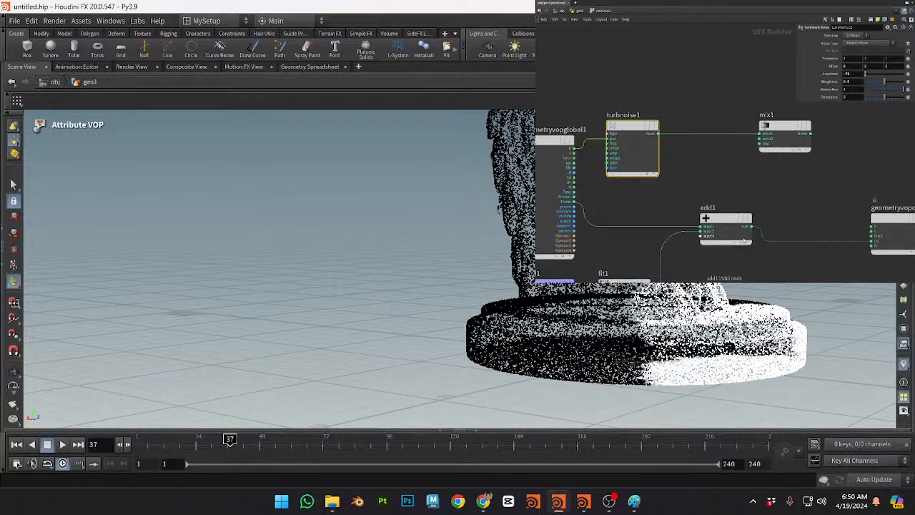
# Step: Wire add1's sum into mix1's second input and mix1's blend into the output's Cd, placing add1 and mix1 closer together
pyautogui.moveTo(754, 227); pyautogui.dragTo(759, 139)
pyautogui.moveTo(816, 136); pyautogui.dragTo(837, 162)
pyautogui.moveTo(810, 134); pyautogui.dragTo(872, 241)
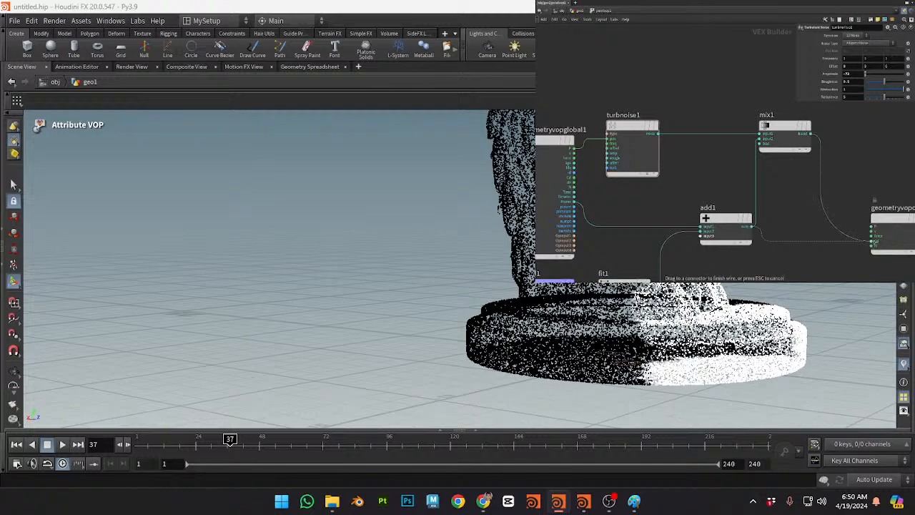
pyautogui.moveTo(735, 220); pyautogui.dragTo(718, 188)
pyautogui.moveTo(789, 126); pyautogui.dragTo(795, 137)
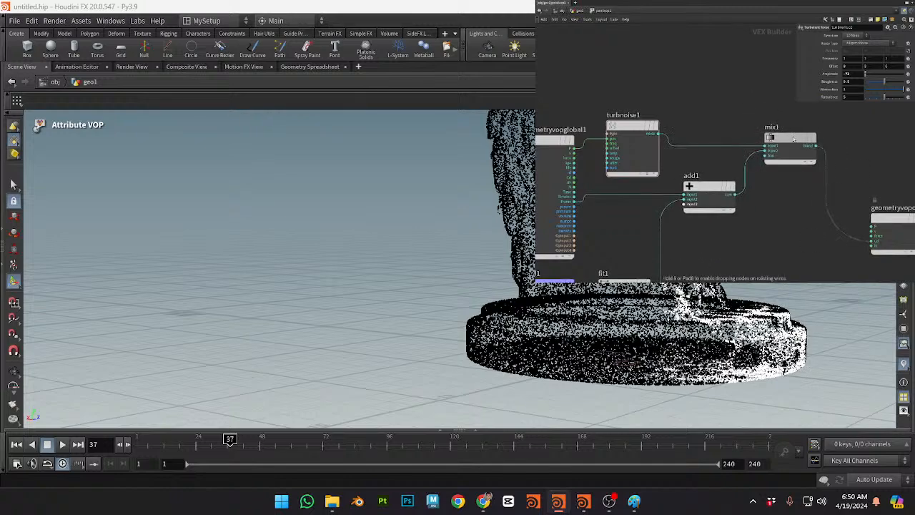
# Step: Scrub forward to frame 69 and examine how the noise breaks up the colour spread across the whole model
pyautogui.press('Escape')
pyautogui.keyDown('alt'); pyautogui.moveTo(400, 239); pyautogui.dragTo(469, 255); pyautogui.keyUp('alt')
pyautogui.moveTo(231, 441)
pyautogui.mouseDown()
pyautogui.moveTo(116, 443)
pyautogui.moveTo(280, 441)
pyautogui.mouseUp()
pyautogui.moveTo(410, 339)
pyautogui.keyDown('alt'); pyautogui.mouseDown(button='right')
pyautogui.moveTo(346, 260)
pyautogui.moveTo(256, 261)
pyautogui.mouseUp(button='right'); pyautogui.keyUp('alt')
pyautogui.press('Escape')
pyautogui.moveTo(281, 439); pyautogui.dragTo(315, 461)
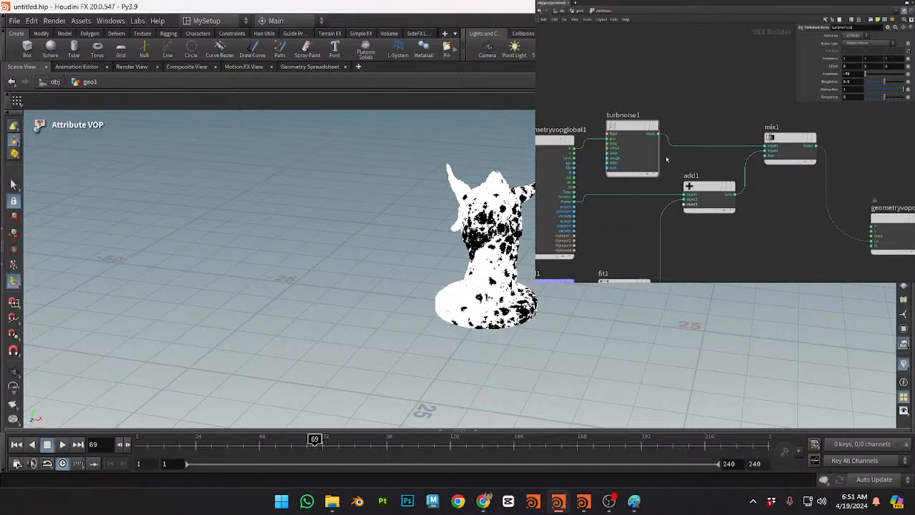
# Step: Spread out add1 and mix1 and insert a Fit Range node on the wire between turbnoise1 and mix1
pyautogui.moveTo(683, 61); pyautogui.dragTo(692, 83, button='middle')
pyautogui.moveTo(728, 216); pyautogui.dragTo(726, 249)
pyautogui.moveTo(796, 168); pyautogui.dragTo(751, 169)
pyautogui.moveTo(625, 96); pyautogui.dragTo(739, 175)
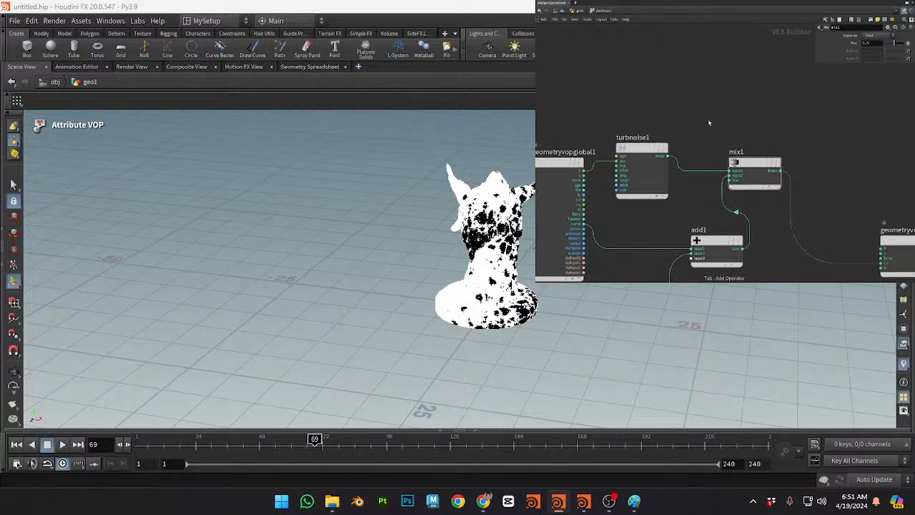
pyautogui.press('Return')
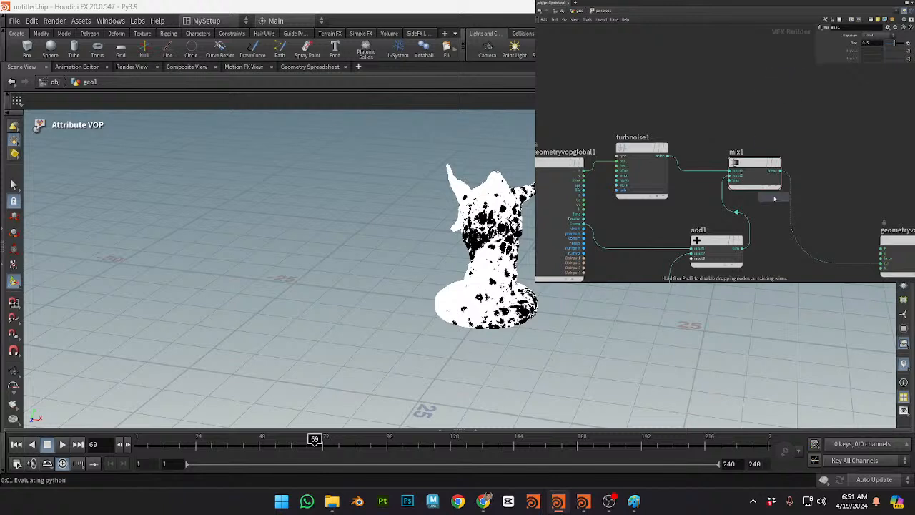
pyautogui.click(709, 174)
pyautogui.moveTo(731, 175); pyautogui.dragTo(721, 149)
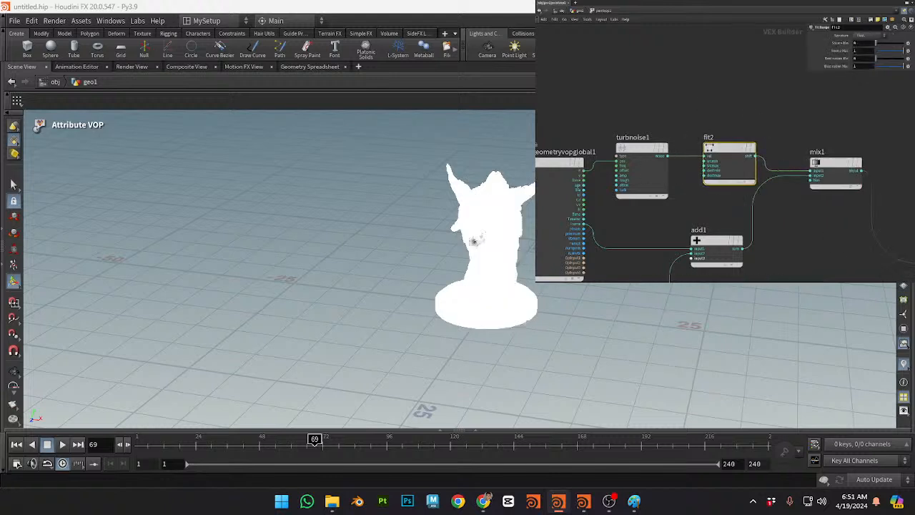
# Step: Go back to frame 37 and try a source maximum of 10 on fit2
pyautogui.keyDown('alt'); pyautogui.moveTo(414, 300); pyautogui.dragTo(471, 302); pyautogui.keyUp('alt')
pyautogui.moveTo(315, 439); pyautogui.dragTo(230, 441)
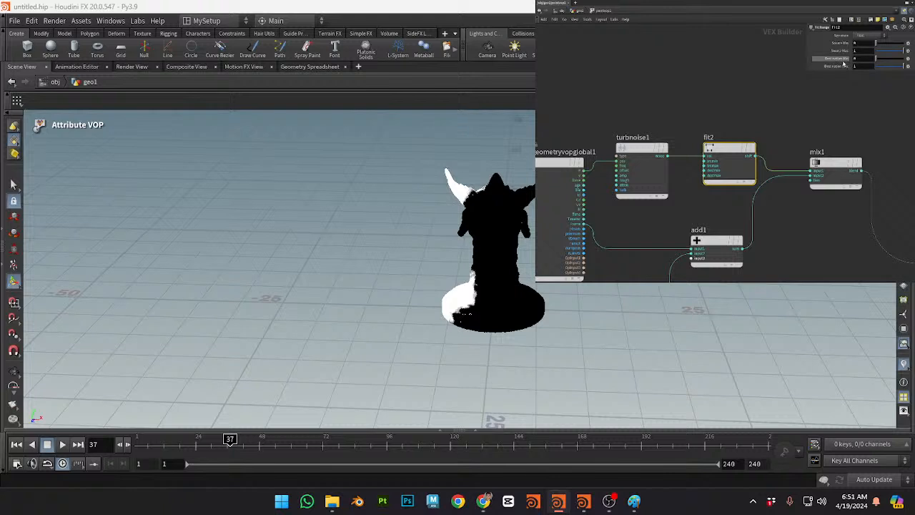
pyautogui.moveTo(839, 51)
pyautogui.mouseDown(button='middle')
pyautogui.moveTo(850, 51)
pyautogui.moveTo(839, 51)
pyautogui.mouseUp(button='middle')
pyautogui.moveTo(862, 51); pyautogui.dragTo(798, 50)
pyautogui.write('10')
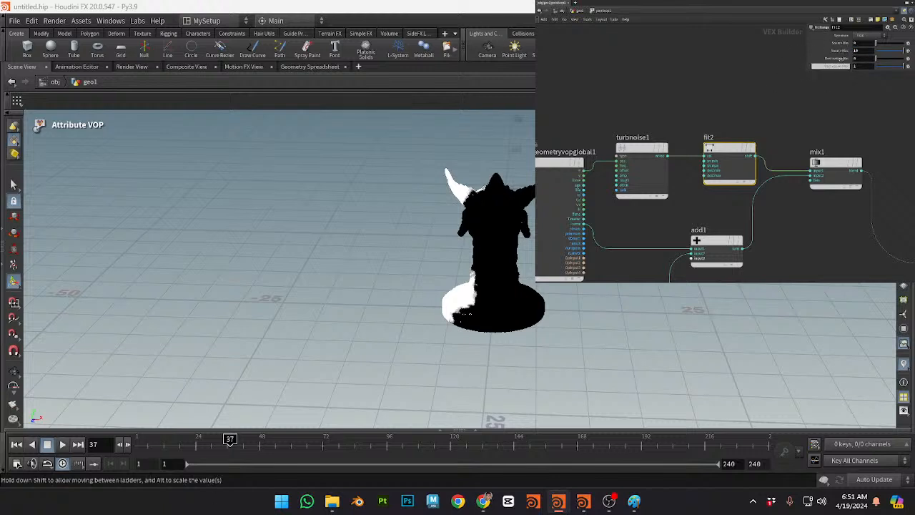
pyautogui.hotkey('ctrl', 'z')
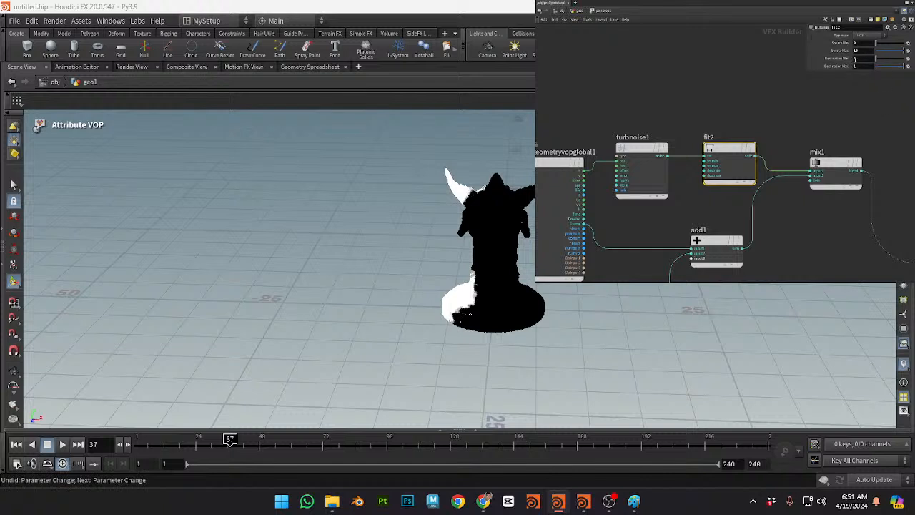
# Step: Try an inverted source range on fit2, with minimum 1 and maximum 0, and undo the source range changes
pyautogui.moveTo(866, 52); pyautogui.dragTo(845, 59)
pyautogui.press('Tab')
pyautogui.press('Tab')
pyautogui.hotkey('shift', 'Tab')
pyautogui.press('Tab')
pyautogui.press('Tab')
pyautogui.press('Tab')
pyautogui.write('1')
pyautogui.press('Tab')
pyautogui.write('0')
pyautogui.press('Return')
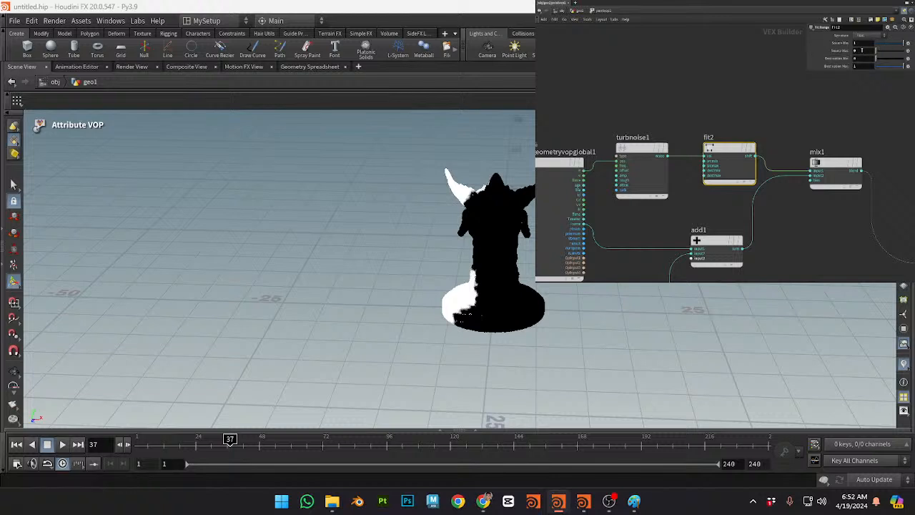
pyautogui.hotkey('ctrl', 'z')
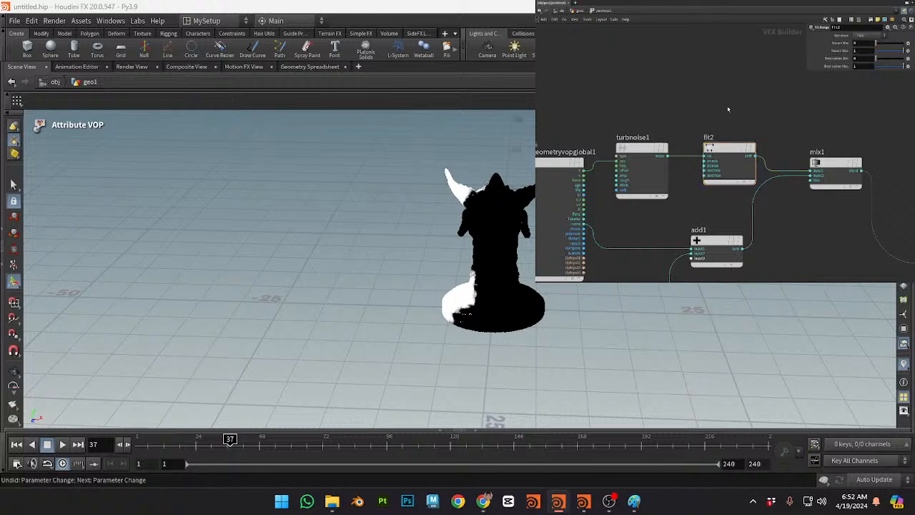
# Step: Move fit2 above turbnoise1's level, try other range values on it and undo the last parameter change
pyautogui.moveTo(714, 156); pyautogui.dragTo(709, 129)
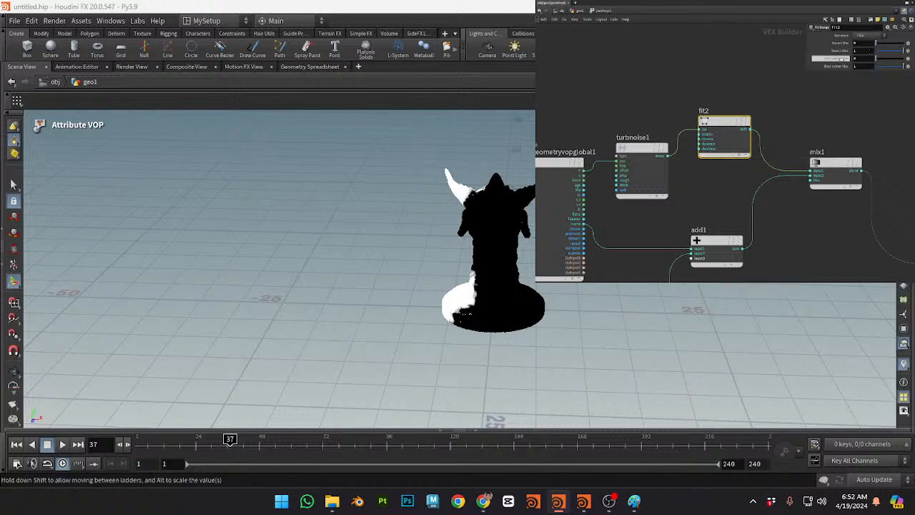
pyautogui.moveTo(842, 43); pyautogui.dragTo(823, 56, button='middle')
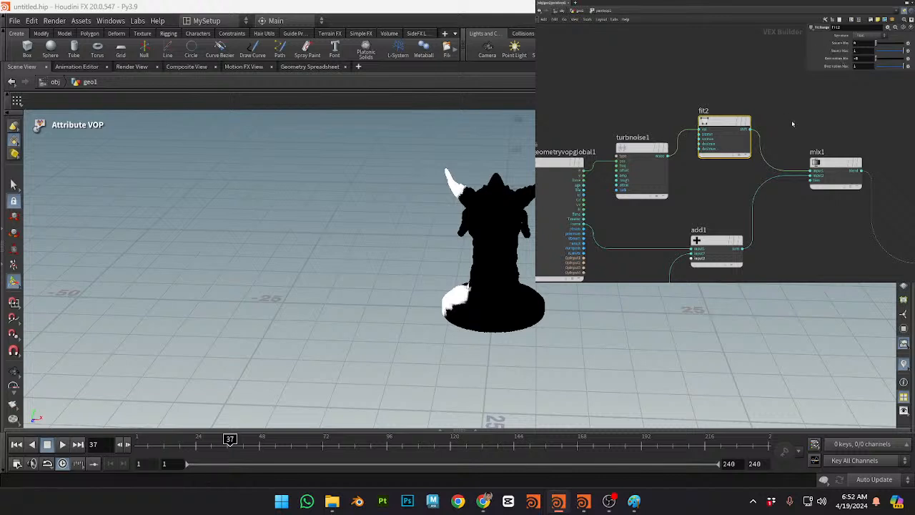
pyautogui.moveTo(792, 123); pyautogui.dragTo(784, 122, button='middle')
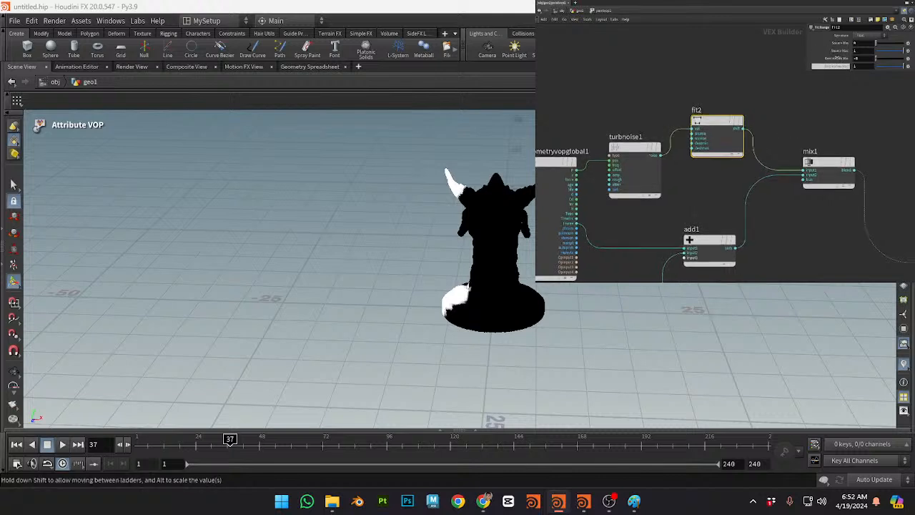
pyautogui.moveTo(788, 58); pyautogui.dragTo(824, 85, button='middle')
pyautogui.moveTo(834, 43); pyautogui.dragTo(758, 50, button='middle')
pyautogui.moveTo(570, 43); pyautogui.dragTo(570, 43, button='middle')
pyautogui.hotkey('ctrl', 'z')
# Step: Try a destination minimum of 1 on fit2 and return it to 0
pyautogui.doubleClick(867, 58)
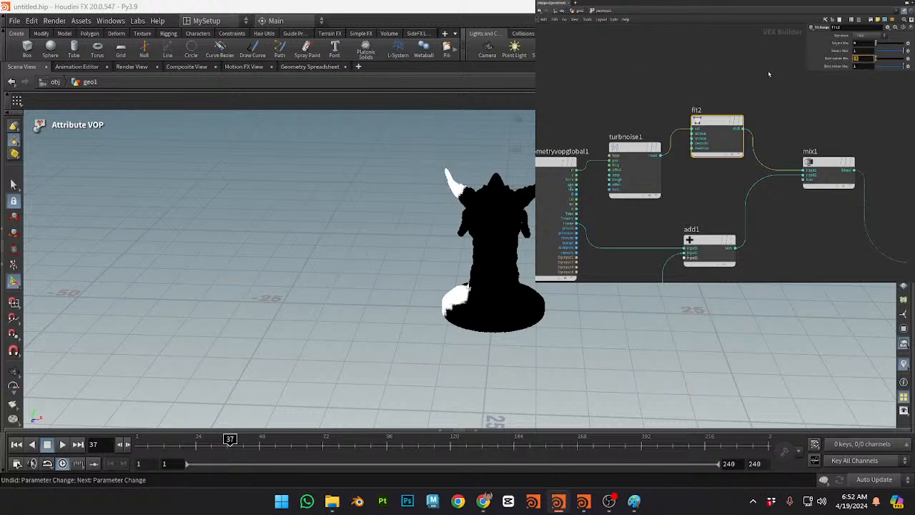
pyautogui.write('1')
pyautogui.press('Return')
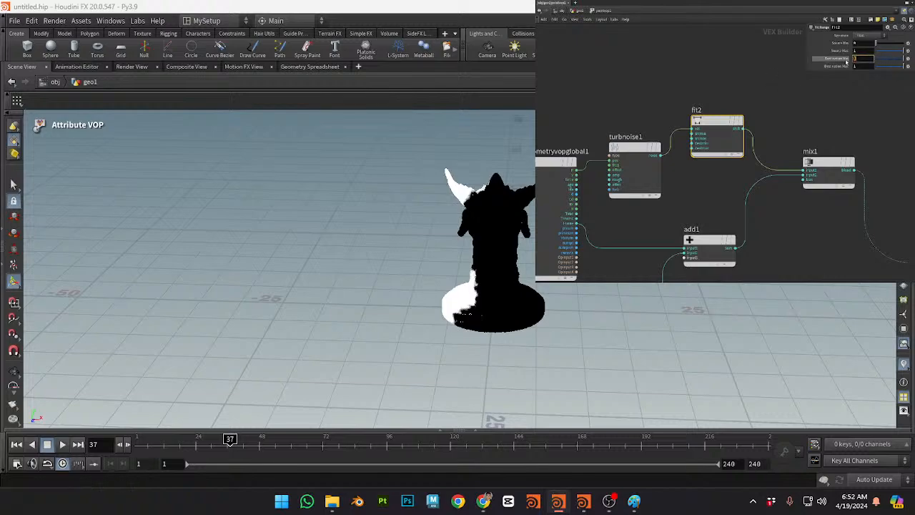
pyautogui.press('Escape')
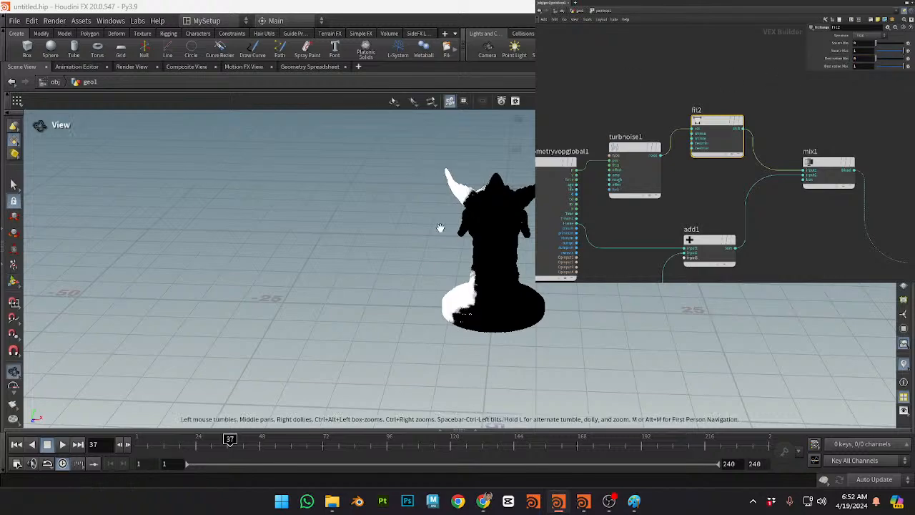
# Step: Examine the boundary between white and black points around the model's base from several sides
pyautogui.moveTo(439, 228); pyautogui.dragTo(510, 220)
pyautogui.scroll(10, 453, 243)
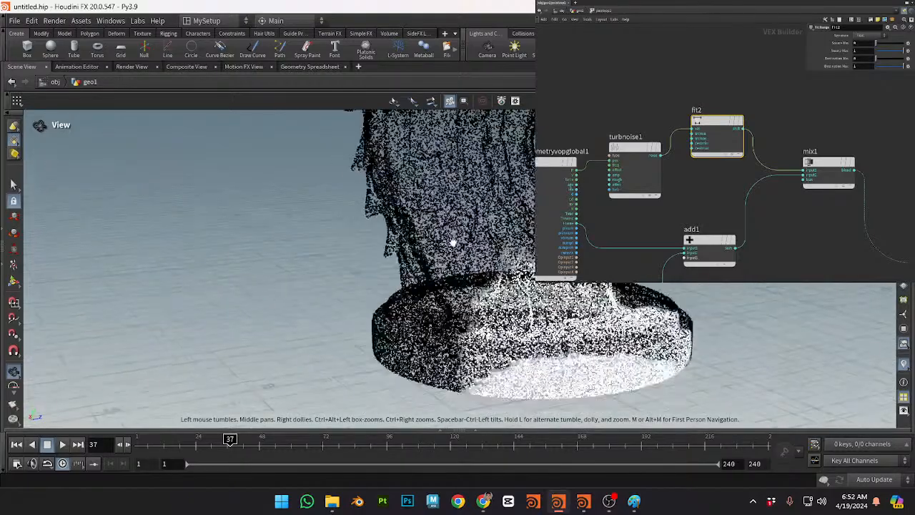
pyautogui.moveTo(453, 243); pyautogui.dragTo(293, 222)
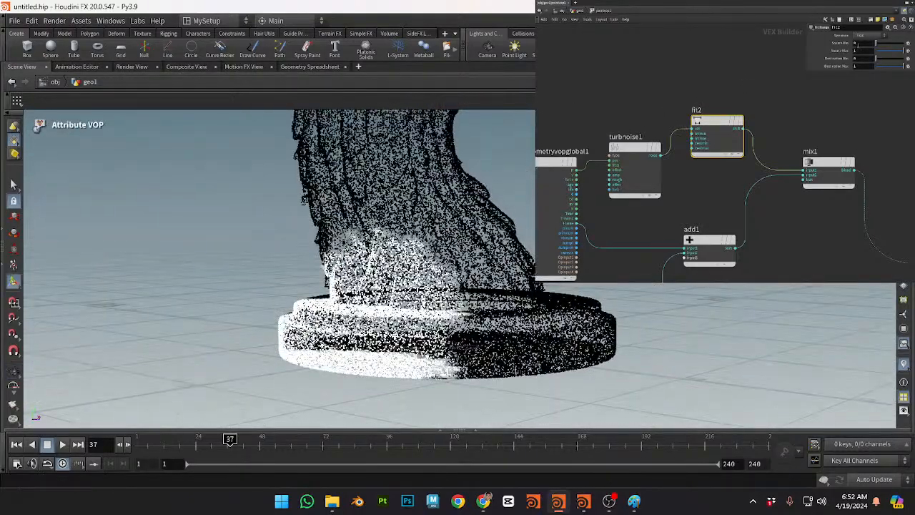
# Step: Set fit2's source maximum to -100 and its destination maximum to 100
pyautogui.moveTo(899, 52); pyautogui.dragTo(895, 53)
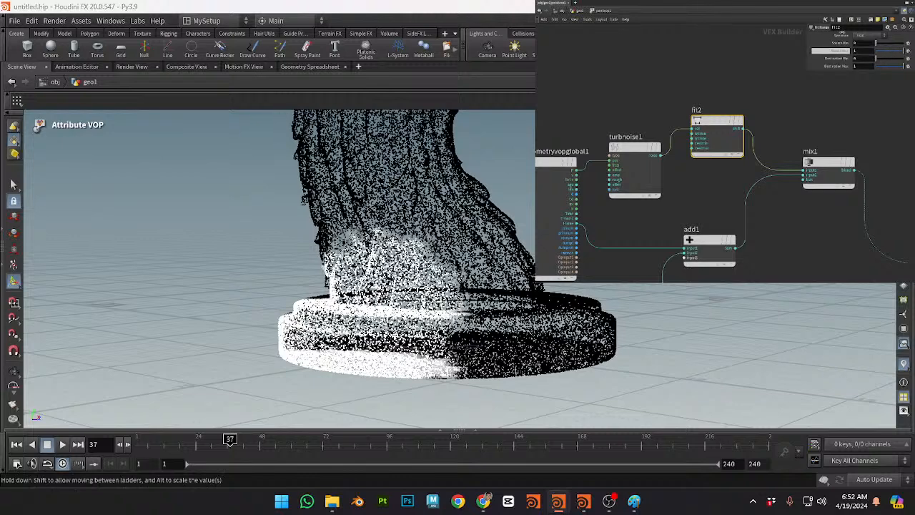
pyautogui.moveTo(842, 32); pyautogui.dragTo(309, 181, button='middle')
pyautogui.moveTo(869, 51); pyautogui.dragTo(779, 60)
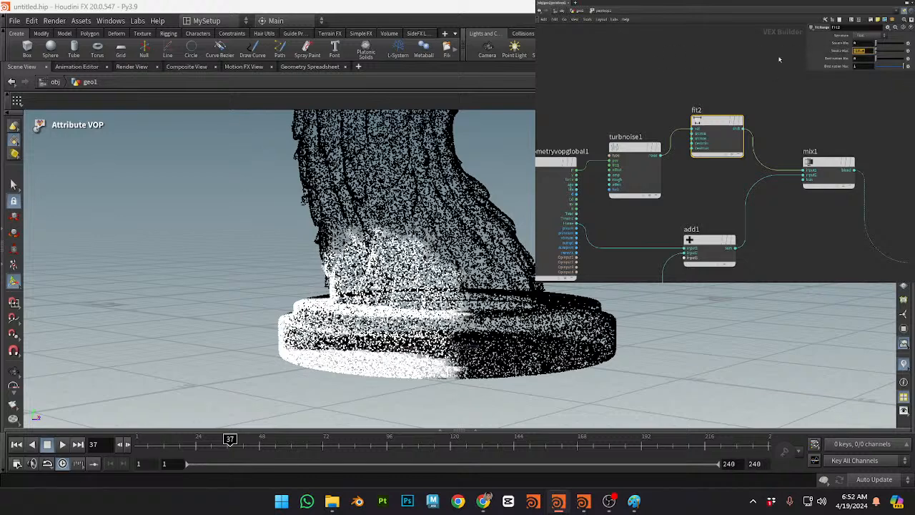
pyautogui.write('-100')
pyautogui.press('Return')
pyautogui.moveTo(766, 110); pyautogui.dragTo(789, 143)
pyautogui.click(869, 67)
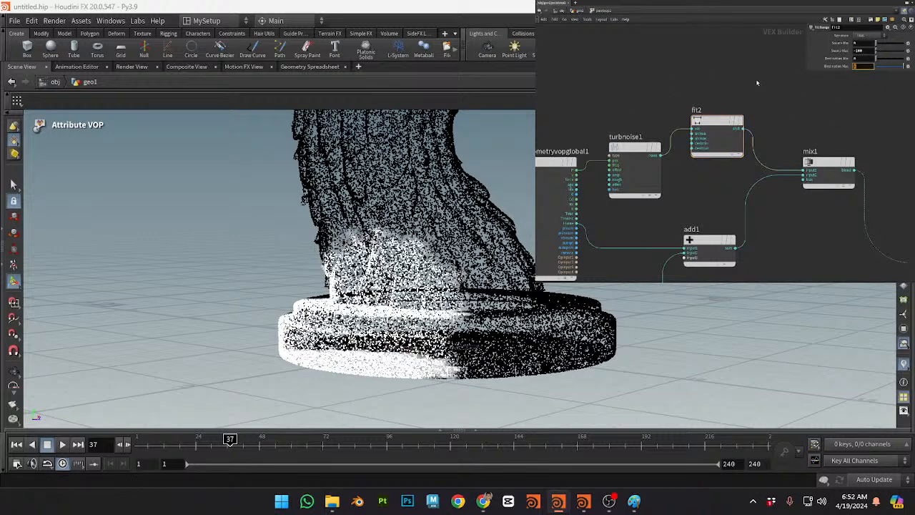
pyautogui.write('100')
pyautogui.press('Return')
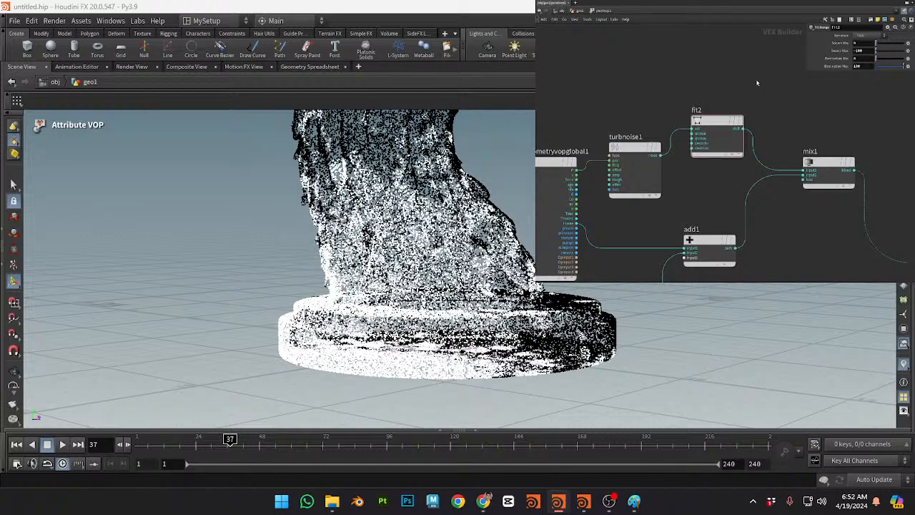
# Step: Examine the noise pattern over the whole model and scrub the timeline back to frame 12
pyautogui.keyDown('alt'); pyautogui.moveTo(623, 289); pyautogui.dragTo(282, 316, button='right'); pyautogui.keyUp('alt')
pyautogui.keyDown('alt'); pyautogui.moveTo(493, 303); pyautogui.dragTo(410, 300); pyautogui.keyUp('alt')
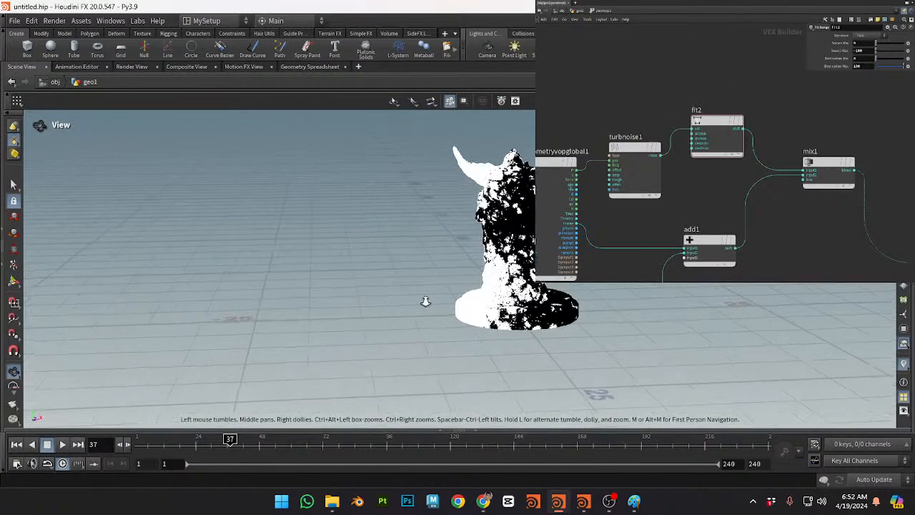
pyautogui.keyDown('alt'); pyautogui.moveTo(414, 300); pyautogui.dragTo(572, 311, button='right'); pyautogui.keyUp('alt')
pyautogui.keyDown('alt'); pyautogui.moveTo(591, 298); pyautogui.dragTo(516, 347, button='middle'); pyautogui.keyUp('alt')
pyautogui.keyDown('alt'); pyautogui.moveTo(516, 347); pyautogui.dragTo(522, 251, button='right'); pyautogui.keyUp('alt')
pyautogui.keyDown('alt'); pyautogui.moveTo(521, 252); pyautogui.dragTo(543, 258); pyautogui.keyUp('alt')
pyautogui.moveTo(229, 441); pyautogui.dragTo(164, 438)
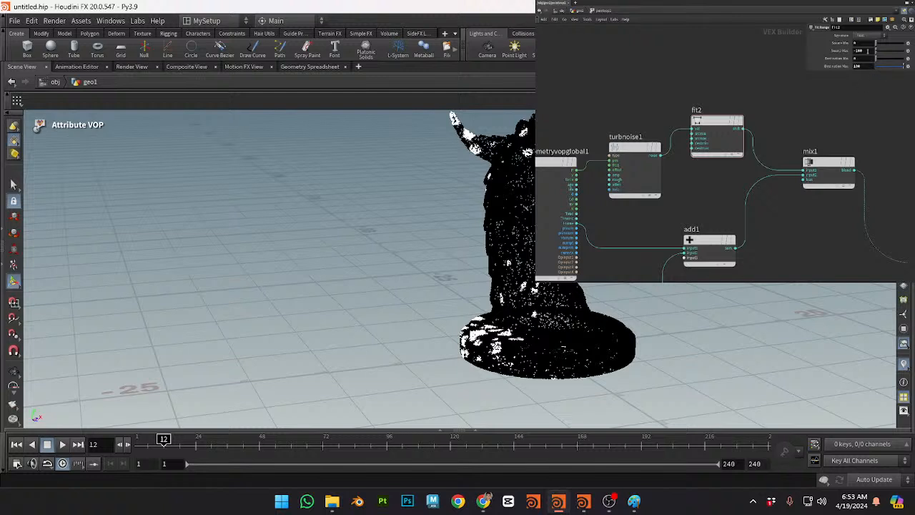
# Step: Try source maximums of -50 and -5 on fit2, checking the points at frame 1
pyautogui.press('Return')
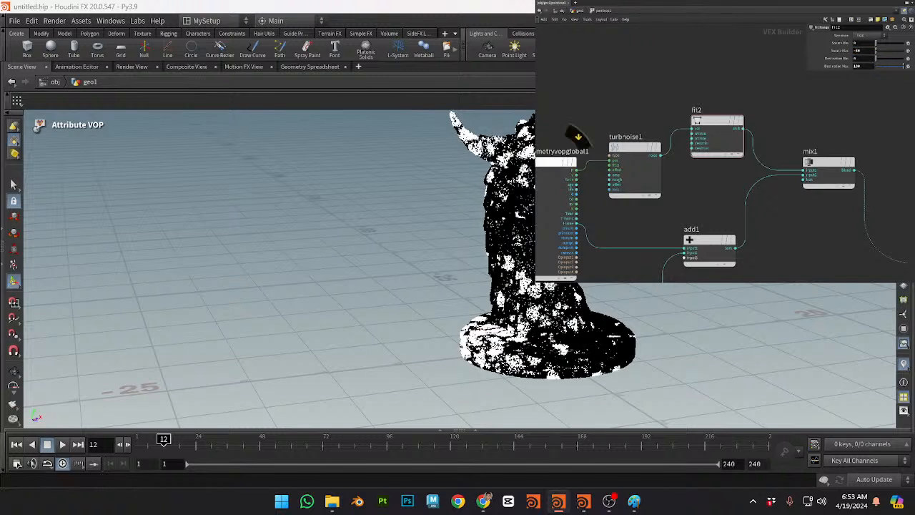
pyautogui.moveTo(164, 439); pyautogui.dragTo(142, 439)
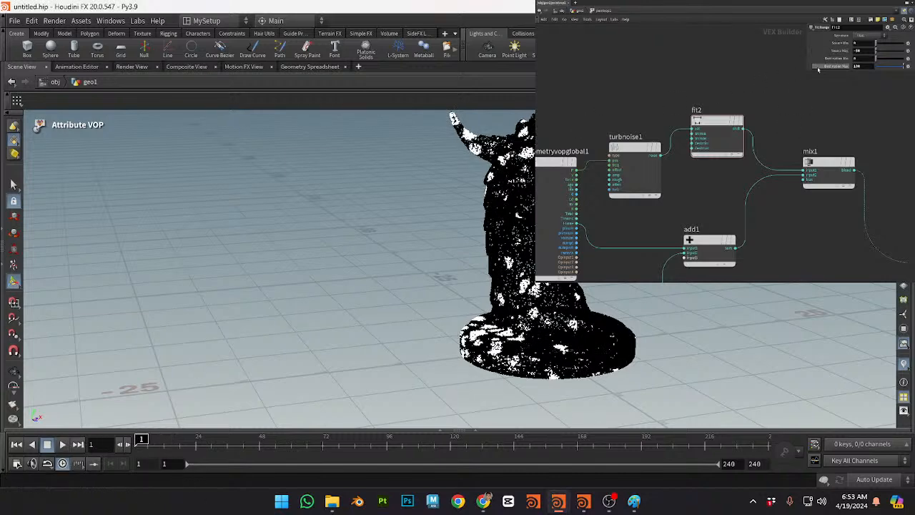
pyautogui.moveTo(846, 33); pyautogui.dragTo(81, 99, button='middle')
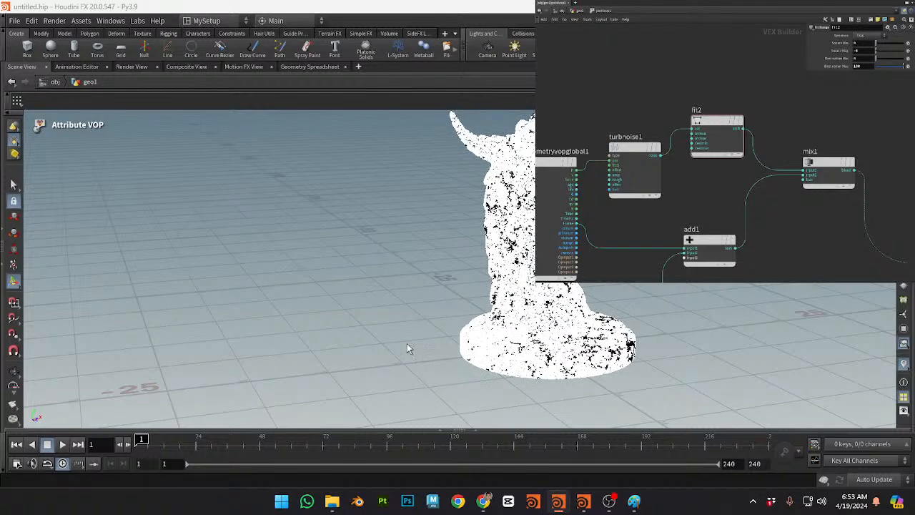
pyautogui.moveTo(143, 439)
pyautogui.mouseDown()
pyautogui.moveTo(230, 439)
pyautogui.moveTo(141, 439)
pyautogui.mouseUp()
# Step: Set fit2's source maximum to 1 and scrub the timeline to frame 34 to check the spread
pyautogui.moveTo(871, 66); pyautogui.dragTo(821, 72)
pyautogui.click(862, 49)
pyautogui.write('1')
pyautogui.press('Return')
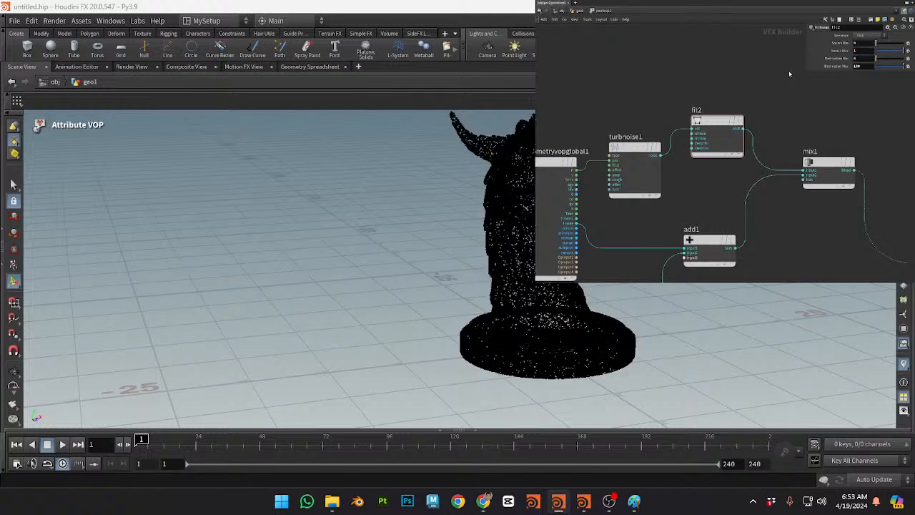
pyautogui.moveTo(142, 438); pyautogui.dragTo(232, 441)
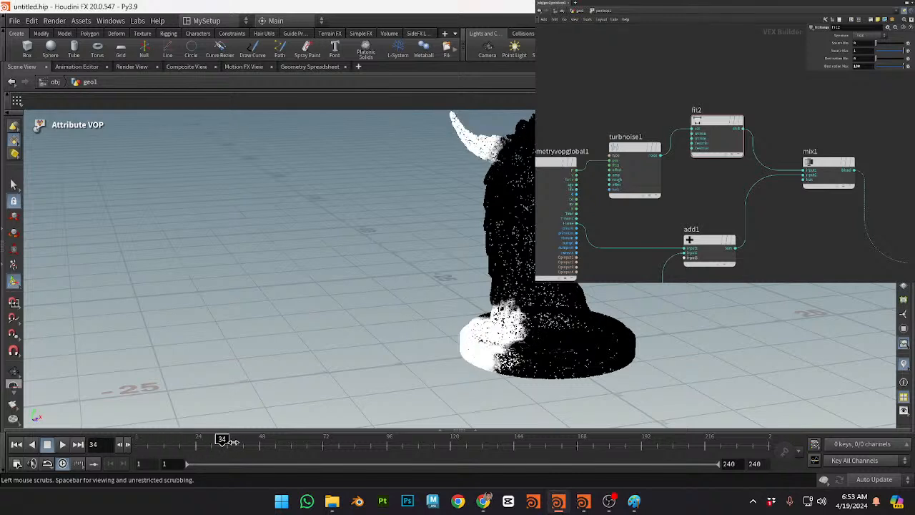
pyautogui.rightClick(232, 441)
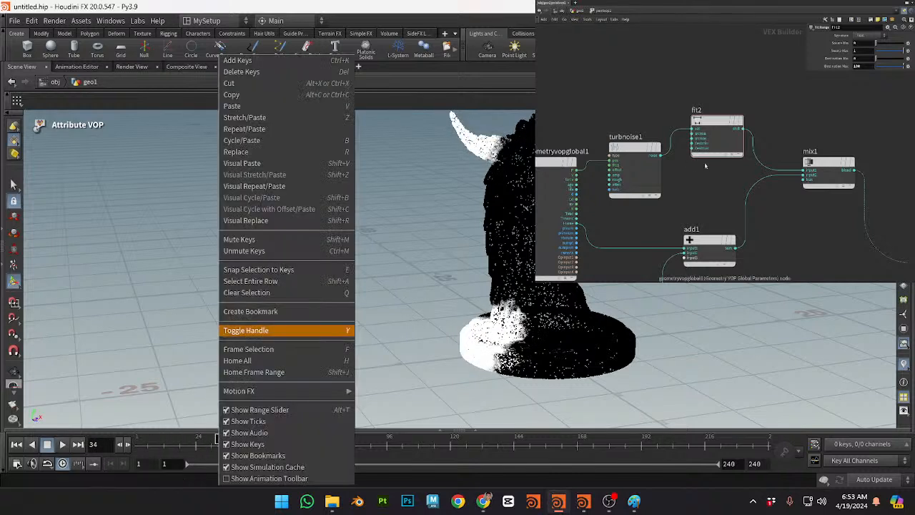
pyautogui.click(705, 166)
# Step: Try source maximums of 5 and -1 on fit2 and scrub back to frame 1
pyautogui.doubleClick(858, 51)
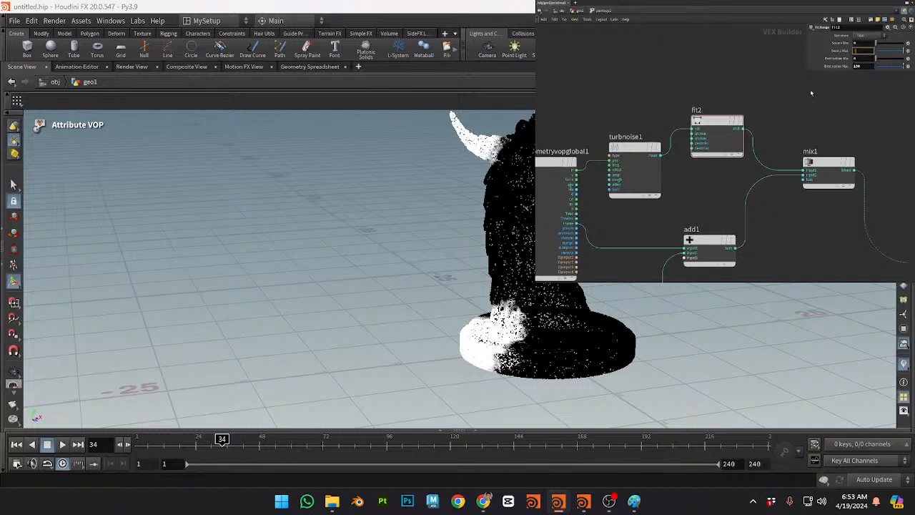
pyautogui.write('-1')
pyautogui.press('Return')
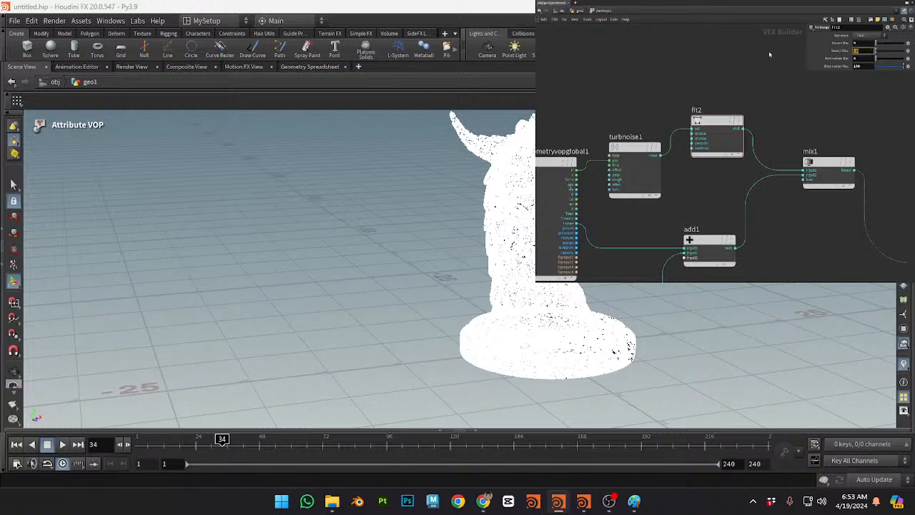
pyautogui.write('5')
pyautogui.press('Return')
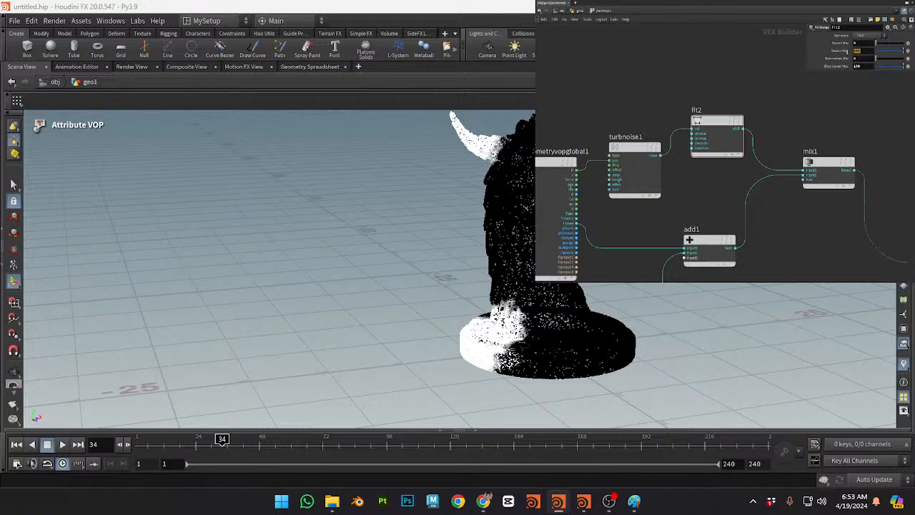
pyautogui.press('Return')
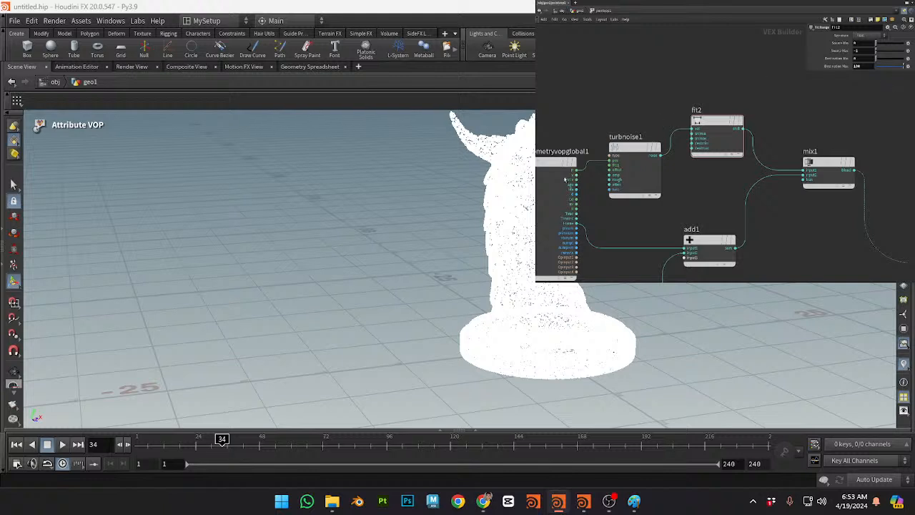
pyautogui.moveTo(224, 438); pyautogui.dragTo(124, 443)
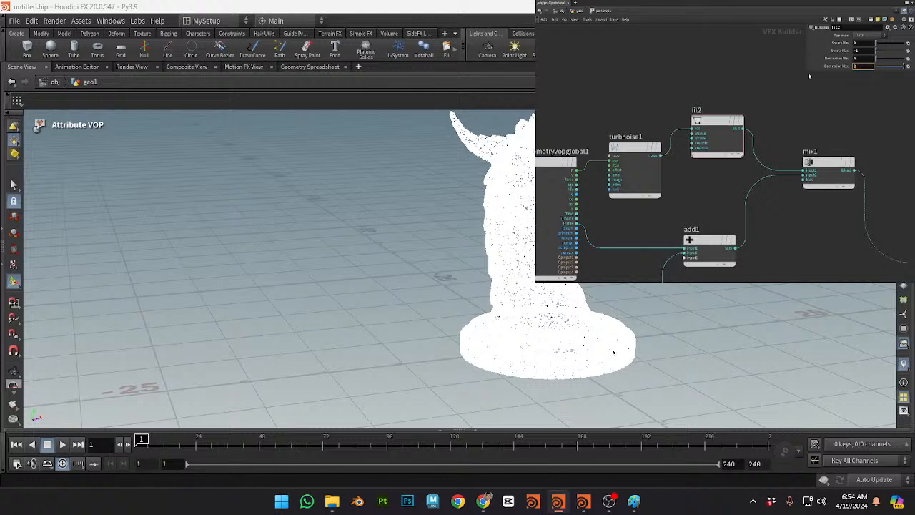
# Step: Lower fit2's destination maximum, scrub to frame 28, and undo a further change to that value
pyautogui.press('Return')
pyautogui.moveTo(142, 440); pyautogui.dragTo(208, 438)
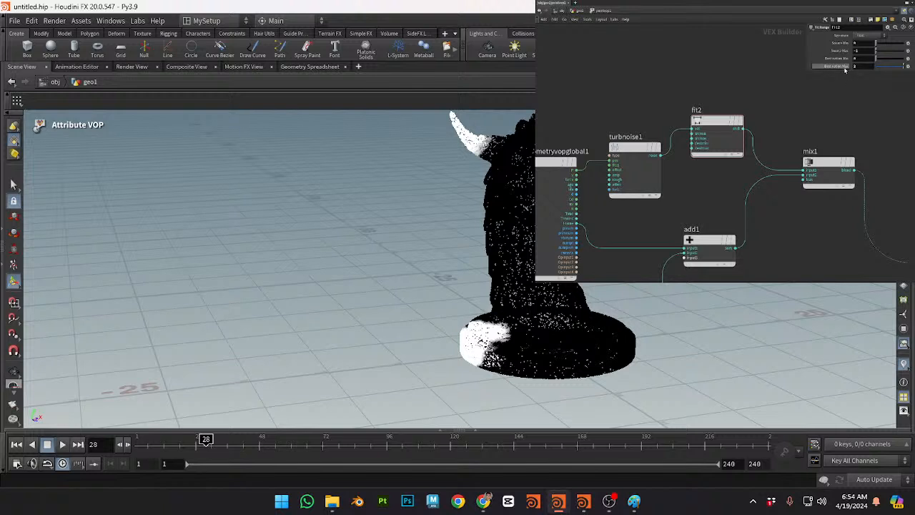
pyautogui.moveTo(852, 66); pyautogui.dragTo(814, 79, button='middle')
pyautogui.hotkey('ctrl', 'z')
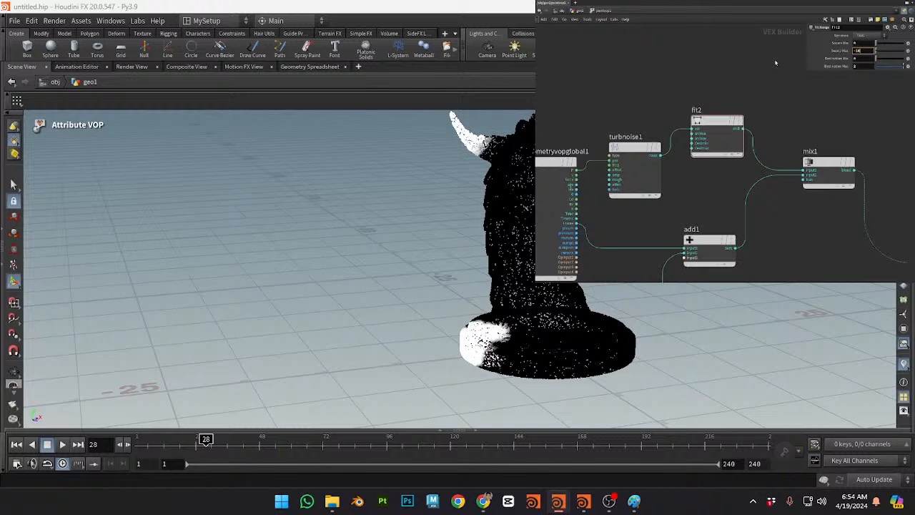
# Step: Set fit2's source maximum to -10, try destination maximums of 50 and 20, and scrub back to frame 1
pyautogui.moveTo(843, 66); pyautogui.dragTo(835, 67)
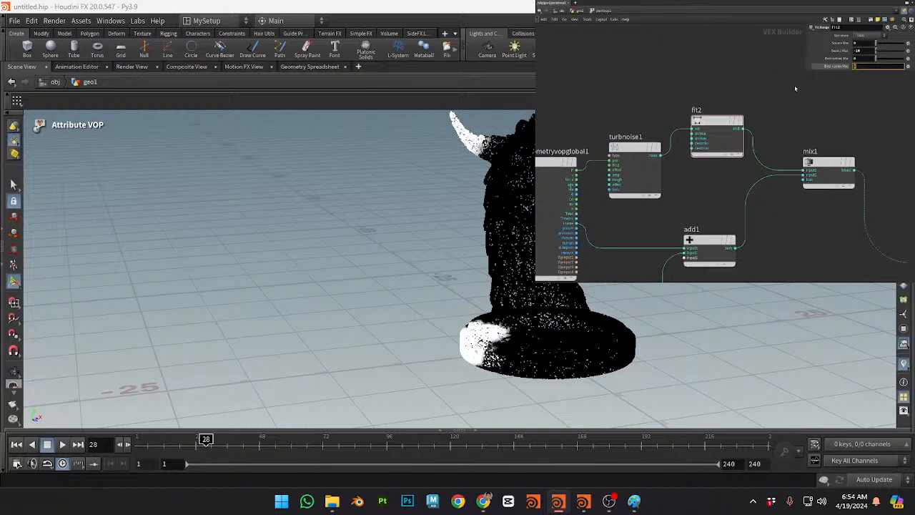
pyautogui.press('Return')
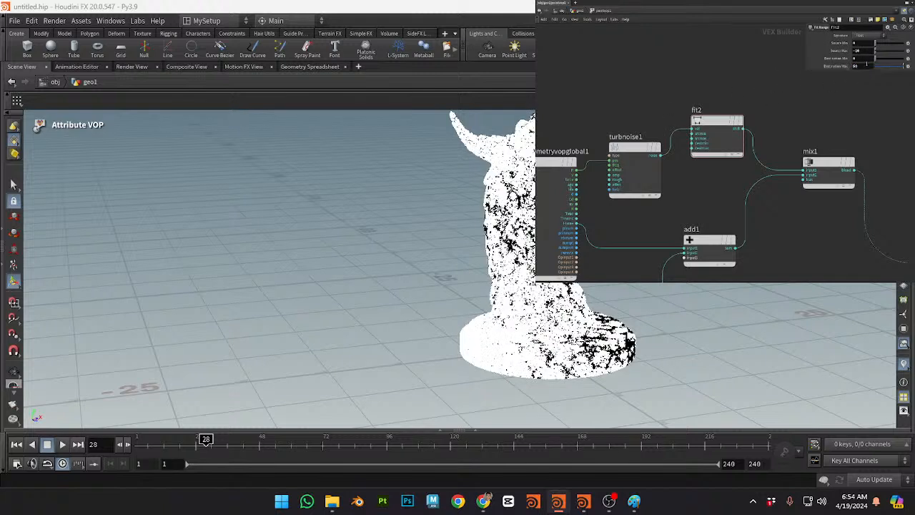
pyautogui.write('0')
pyautogui.press('Return')
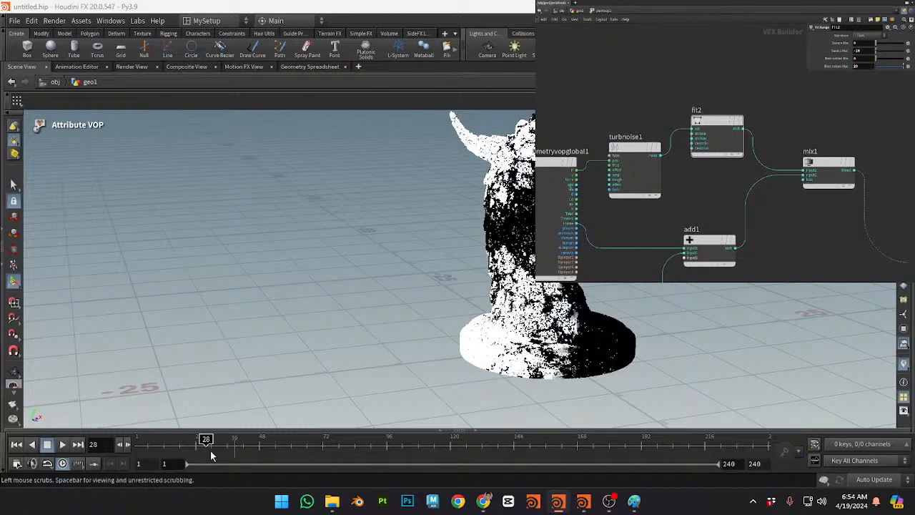
pyautogui.moveTo(208, 439); pyautogui.dragTo(95, 451)
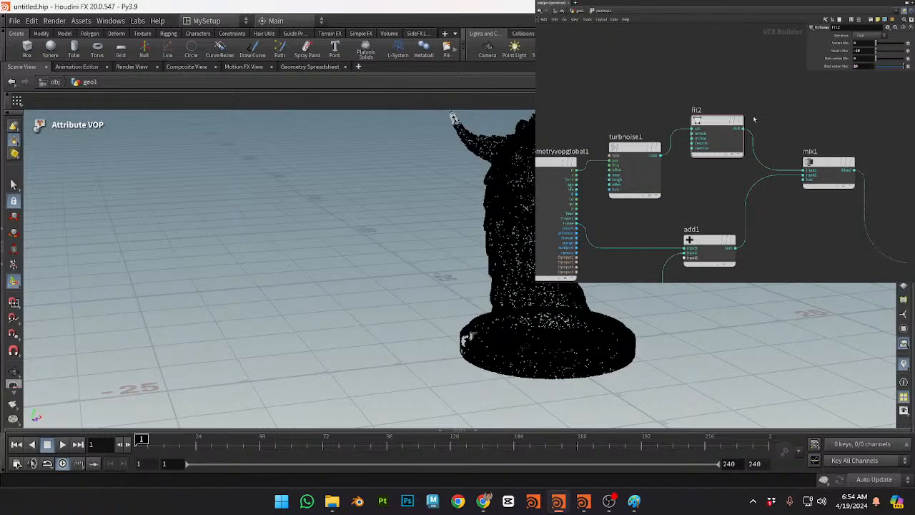
# Step: Reduce fit2's destination maximum below 20 and play the animation from frame 1 to check the spread
pyautogui.click(858, 66)
pyautogui.press('Return')
pyautogui.click(63, 444)
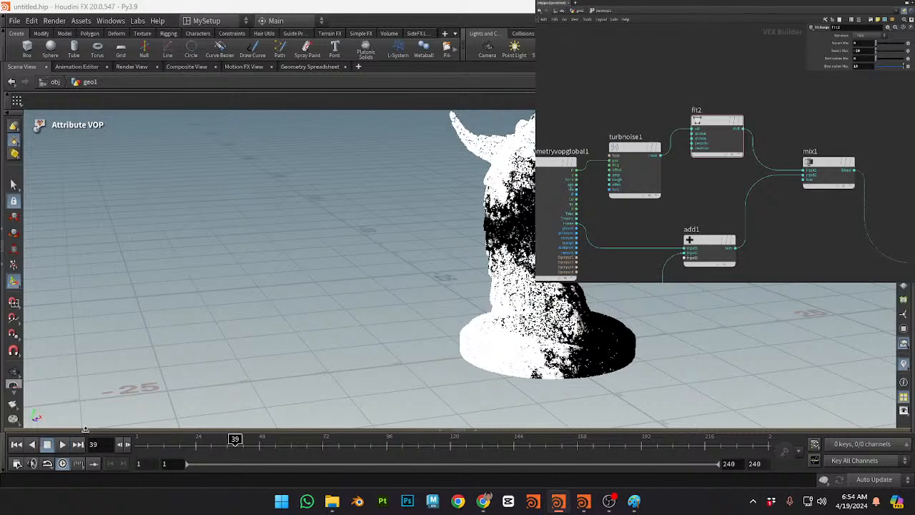
pyautogui.click(17, 444)
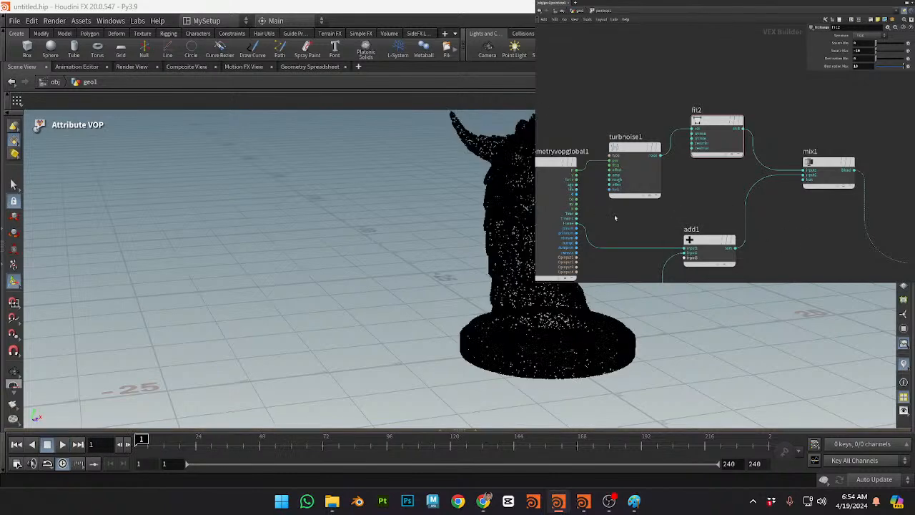
pyautogui.press('Up')
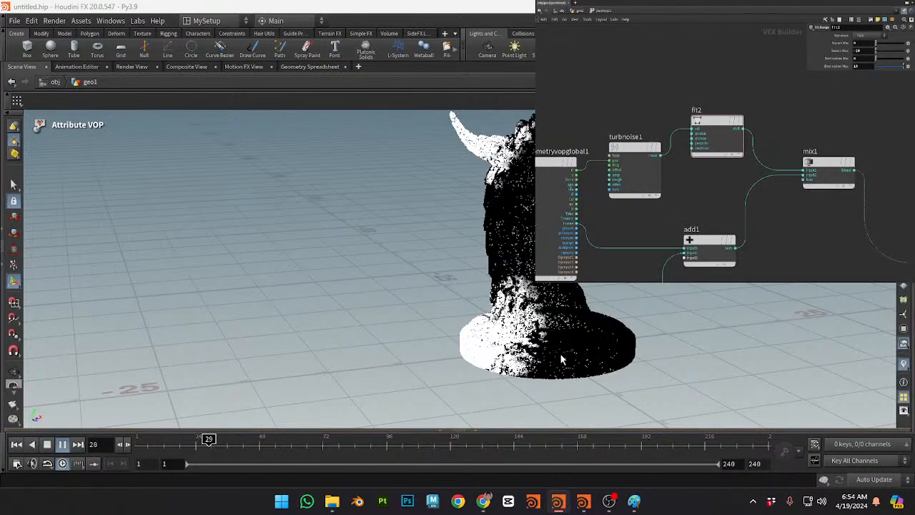
pyautogui.press('Up')
# Step: Try a destination maximum of -100 on fit1 and play the animation from the start
pyautogui.moveTo(702, 220); pyautogui.dragTo(757, 126, button='middle')
pyautogui.click(682, 214)
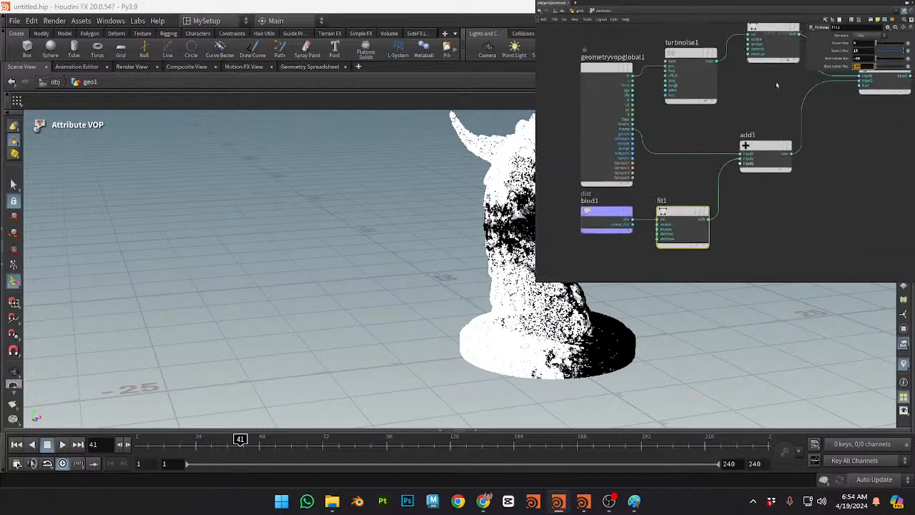
pyautogui.write('-100')
pyautogui.press('Return')
pyautogui.hotkey('ctrl', 'Up')
pyautogui.press('Up')
pyautogui.press('Up')
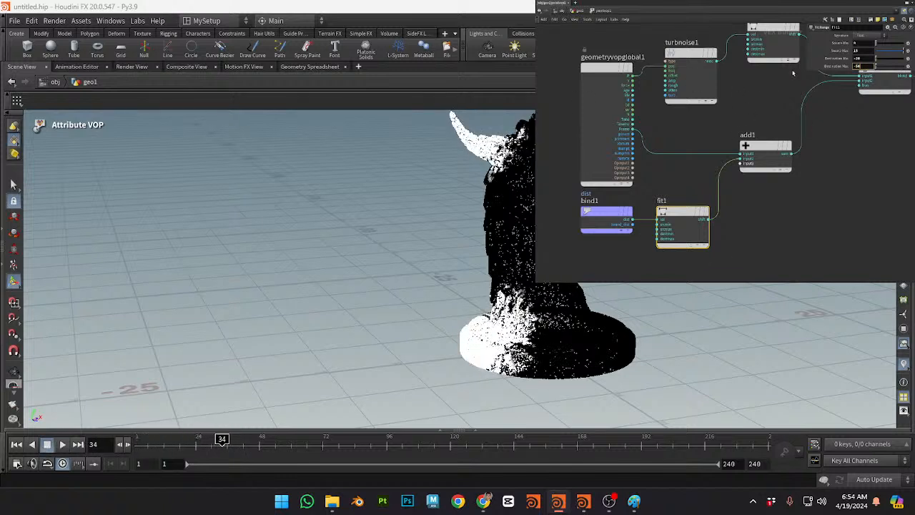
# Step: Play the animation with fit1's destination maximum at -50, set it to -120 and replay
pyautogui.hotkey('ctrl', 'Up')
pyautogui.press('Up')
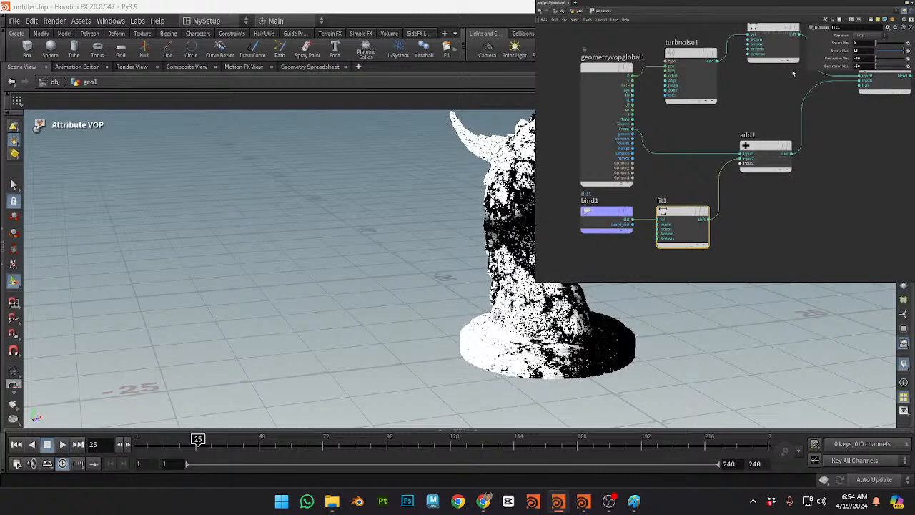
pyautogui.click(866, 65)
pyautogui.press('Return')
pyautogui.press('Up')
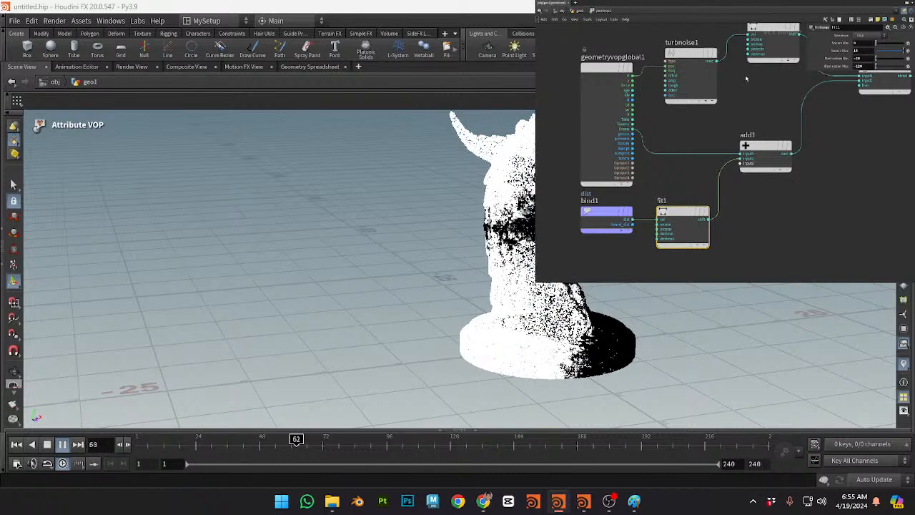
pyautogui.press('Up')
pyautogui.hotkey('ctrl', 'Up')
# Step: Select fit2 and play the animation from frame 1 to frame 52 to check the spread
pyautogui.keyDown('alt'); pyautogui.moveTo(761, 288); pyautogui.dragTo(768, 301); pyautogui.keyUp('alt')
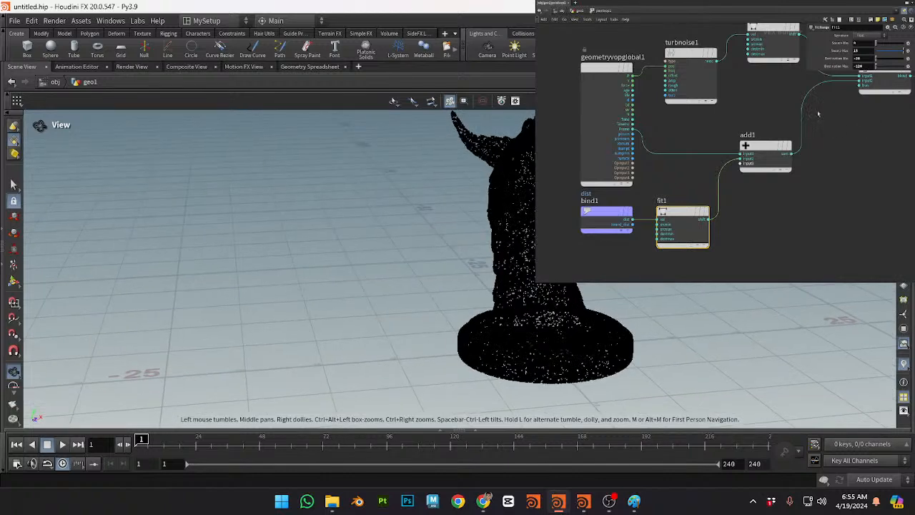
pyautogui.moveTo(778, 88); pyautogui.dragTo(724, 162, button='middle')
pyautogui.moveTo(733, 73); pyautogui.dragTo(732, 114)
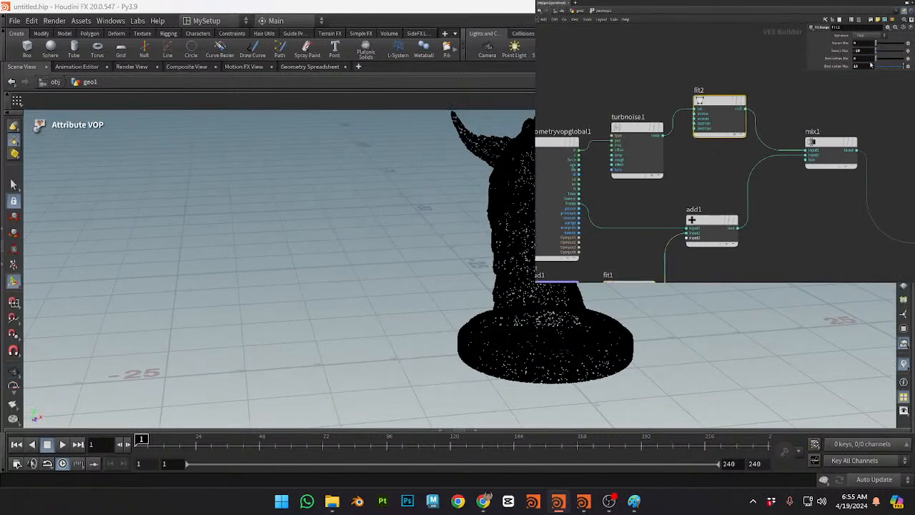
pyautogui.press('Up')
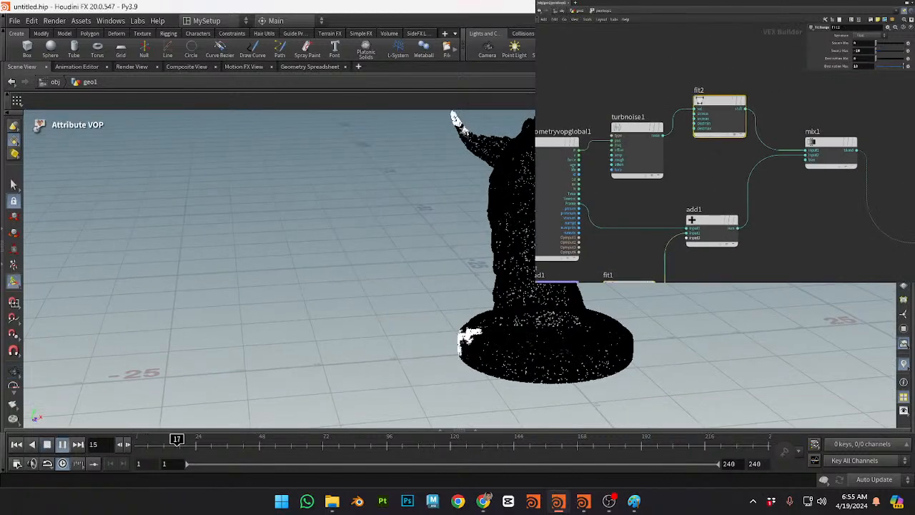
pyautogui.press('Up')
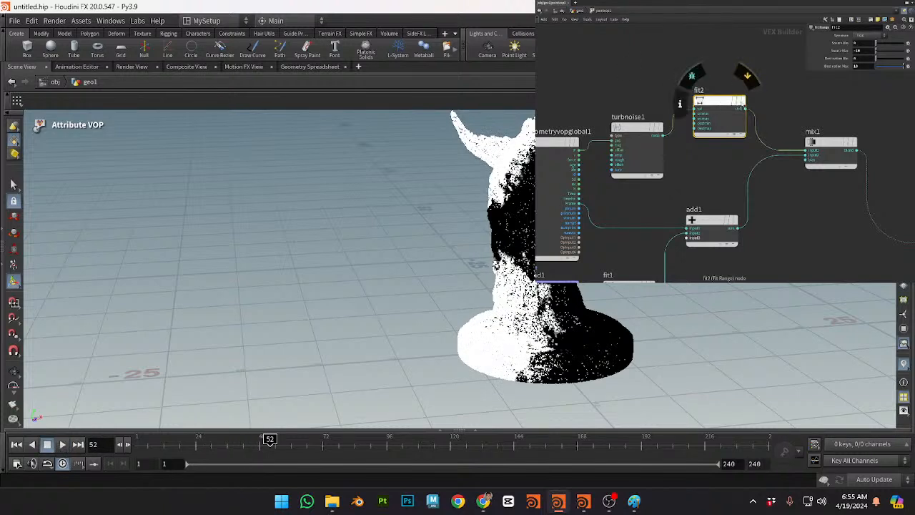
# Step: Toggle the bypass of fit2 repeatedly to compare its effect at frame 52, leaving the node bypassed
pyautogui.click(749, 78)
pyautogui.click(752, 82)
pyautogui.click(752, 81)
pyautogui.click(751, 82)
pyautogui.click(752, 81)
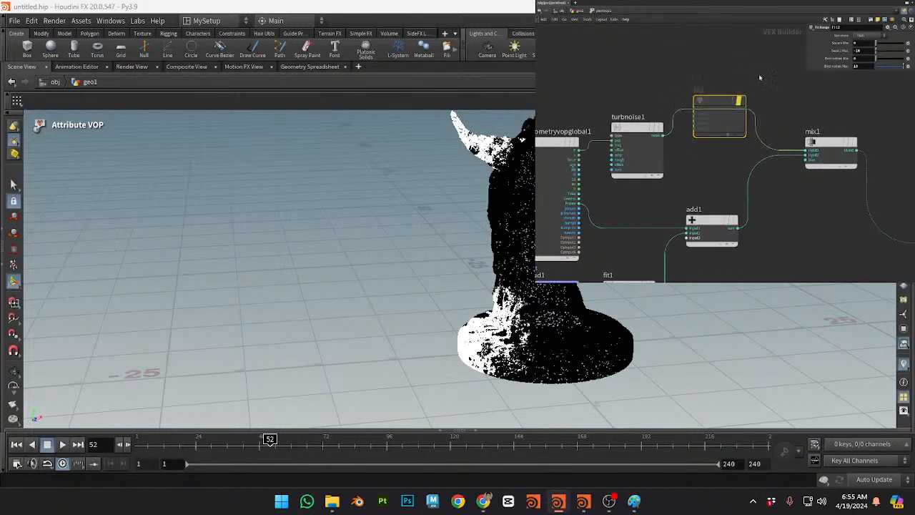
# Step: Delete the bypassed fit2 node, play the animation from the start and return to the first frame
pyautogui.press('Delete')
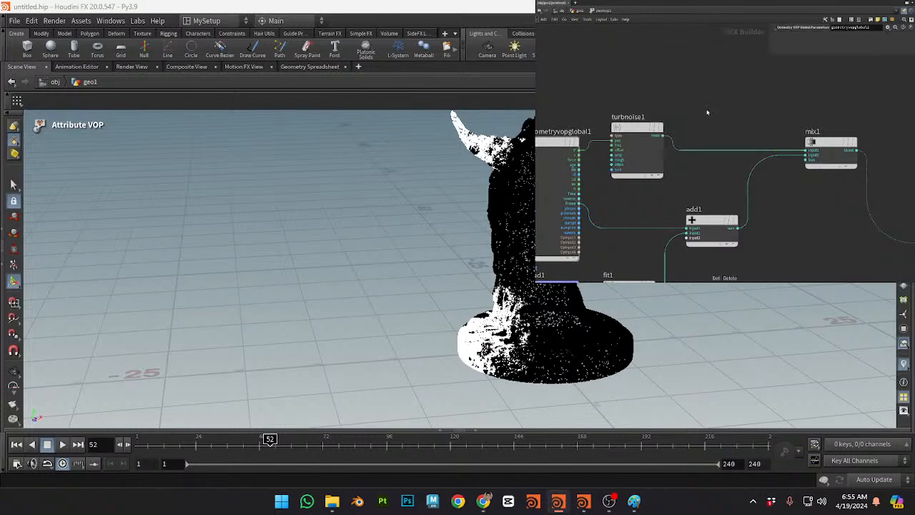
pyautogui.hotkey('ctrl', 'Up')
pyautogui.press('Up')
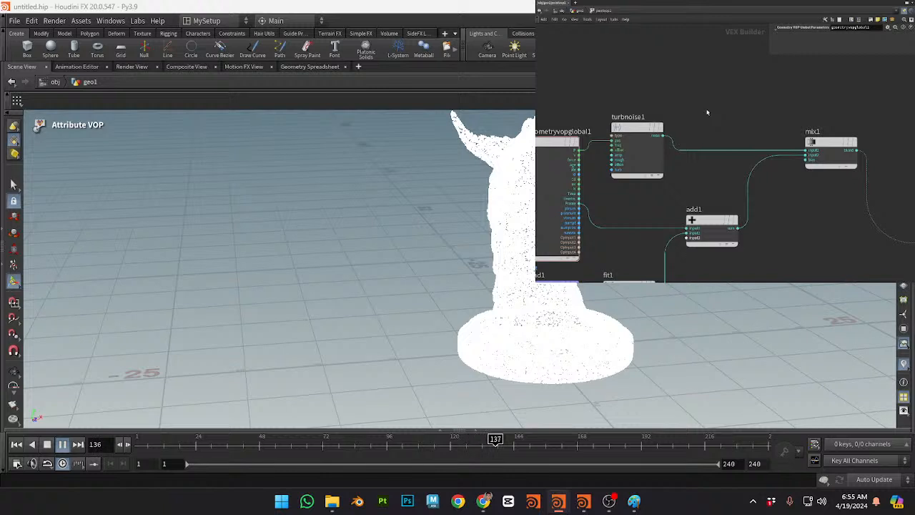
pyautogui.hotkey('ctrl', 'Up')
# Step: Duplicate turbnoise1 and place the copy directly above it
pyautogui.click(633, 137)
pyautogui.keyDown('alt'); pyautogui.moveTo(633, 137); pyautogui.dragTo(633, 62); pyautogui.keyUp('alt')
pyautogui.moveTo(703, 65); pyautogui.dragTo(668, 94, button='middle')
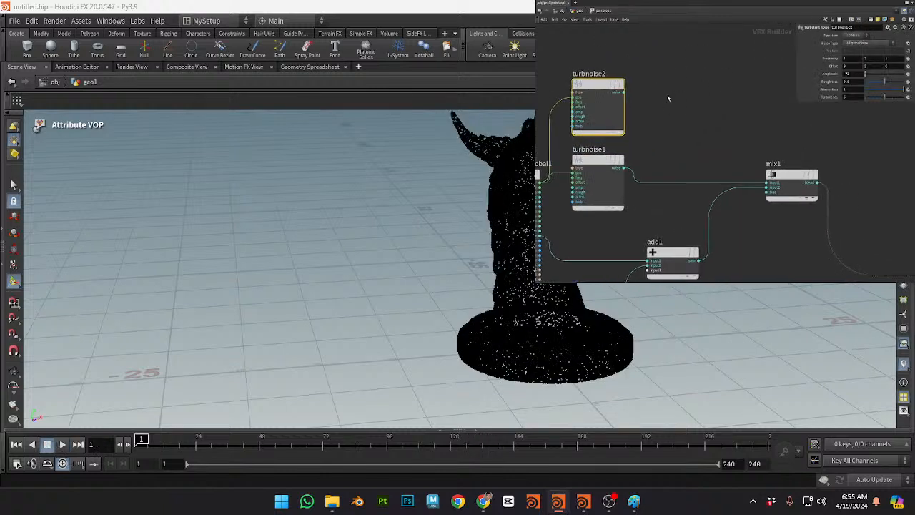
# Step: Add a second Mix node, feed turbnoise2 and turbnoise1 into its inputs 1 and 2, and wire its blend output into mix1's first input
pyautogui.moveTo(785, 187); pyautogui.dragTo(809, 190)
pyautogui.click(693, 184)
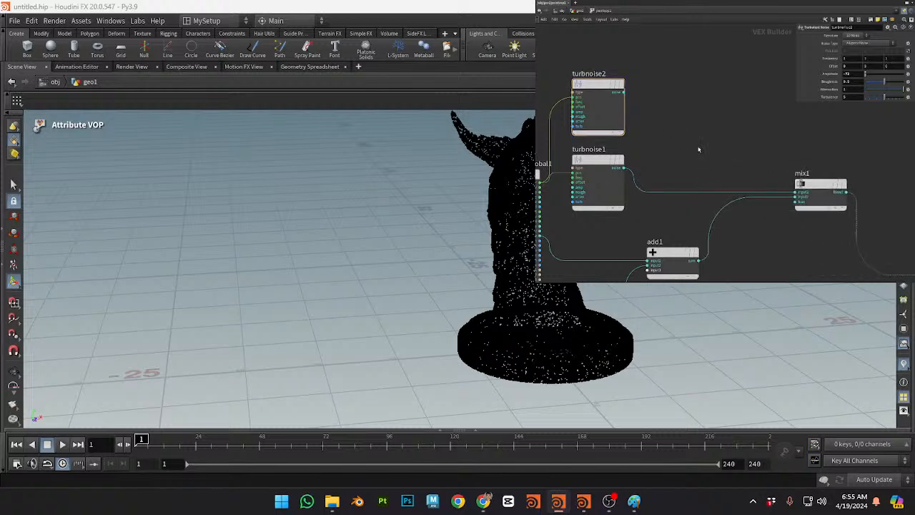
pyautogui.press('Return')
pyautogui.click(741, 117)
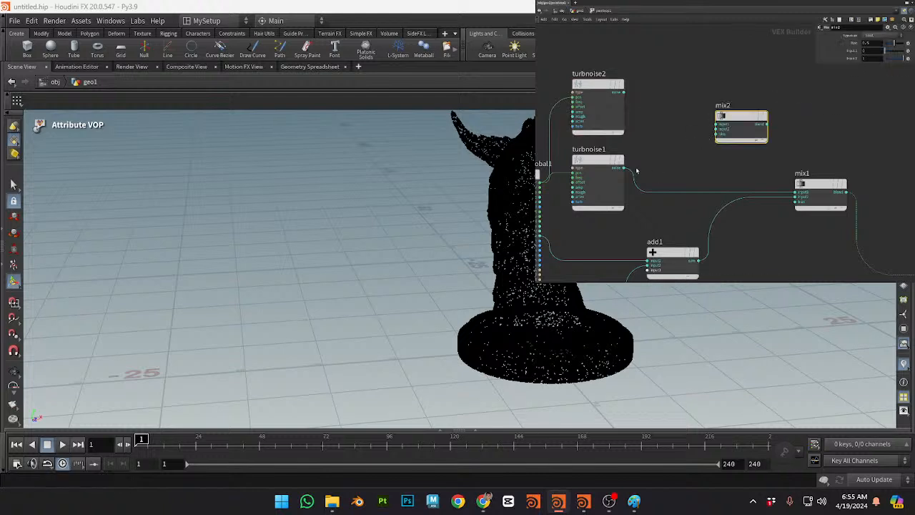
pyautogui.moveTo(624, 167); pyautogui.dragTo(717, 129)
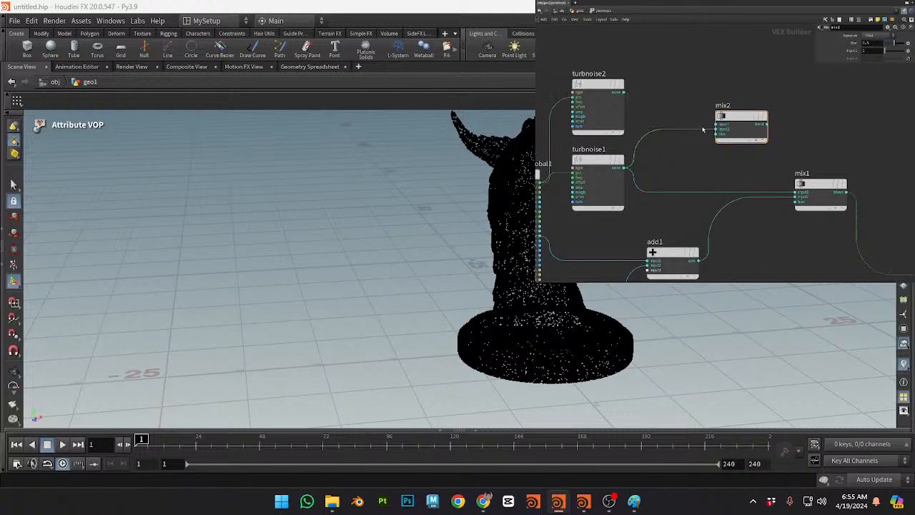
pyautogui.moveTo(624, 92); pyautogui.dragTo(795, 191)
# Step: At frame 51, raise turbnoise2's roughness close to the slider's maximum and lower turbnoise1's roughness to about 0.117
pyautogui.moveTo(155, 446); pyautogui.dragTo(267, 443)
pyautogui.click(598, 107)
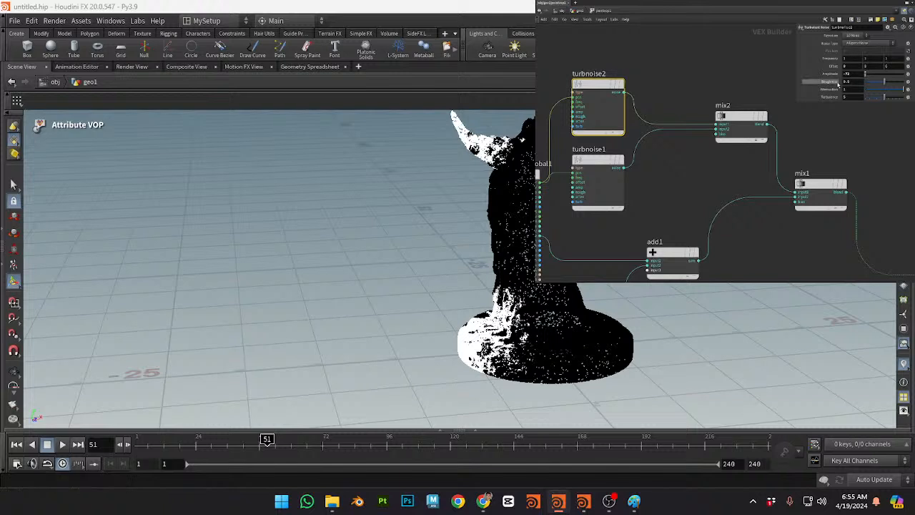
pyautogui.moveTo(882, 85); pyautogui.dragTo(905, 89)
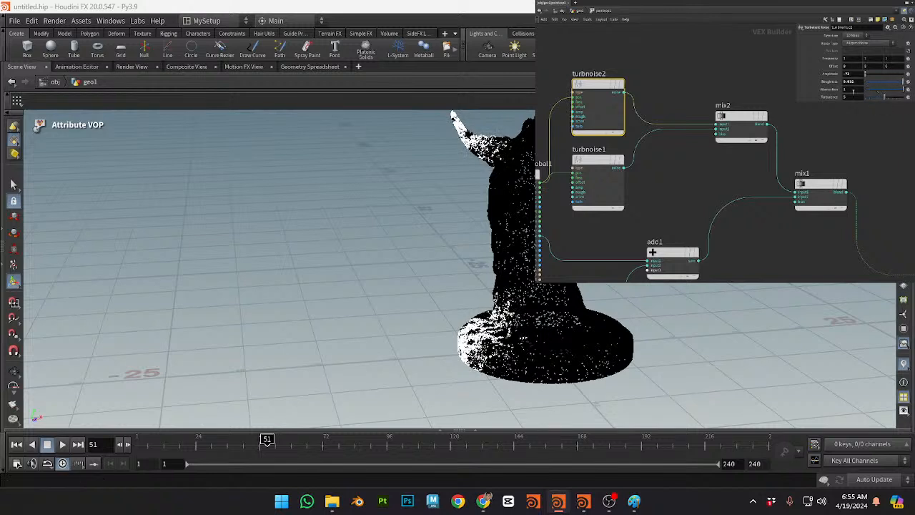
pyautogui.click(616, 187)
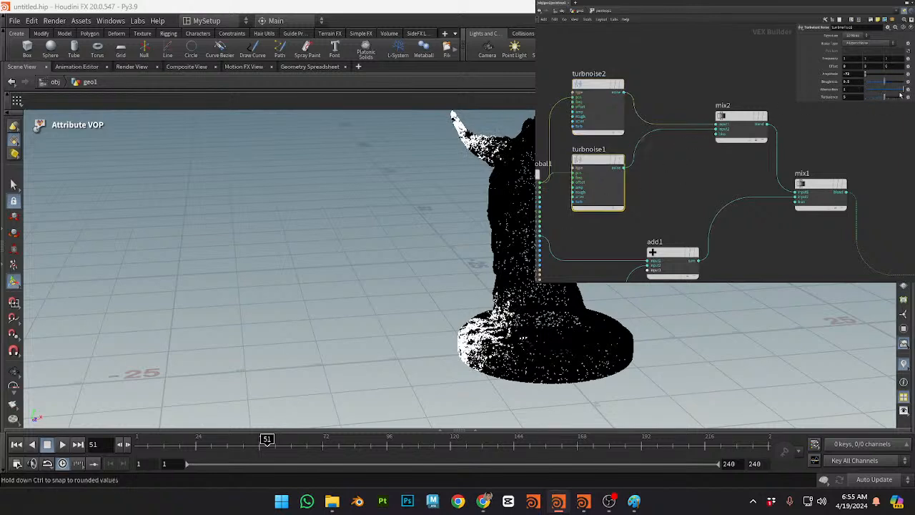
pyautogui.moveTo(884, 84); pyautogui.dragTo(870, 85)
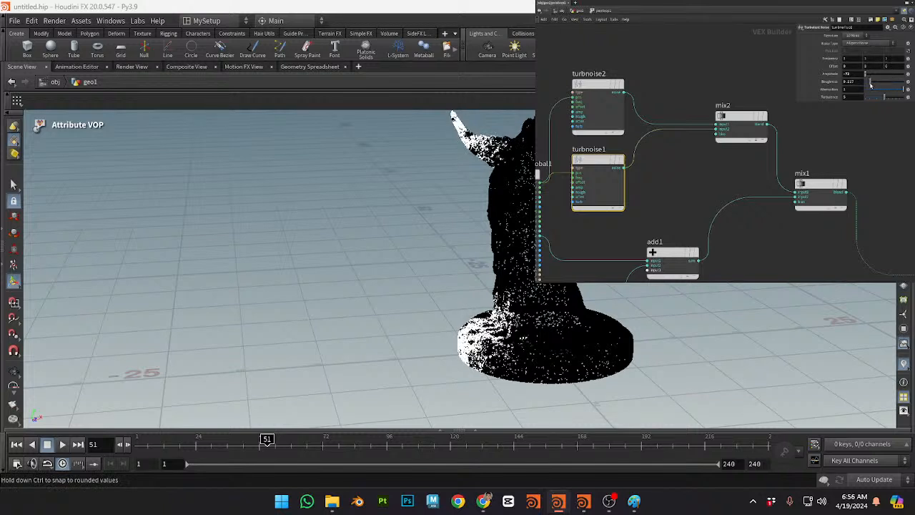
# Step: Try an amplitude of -30 on turbnoise2, experiment with another value and undo that last parameter change
pyautogui.click(597, 108)
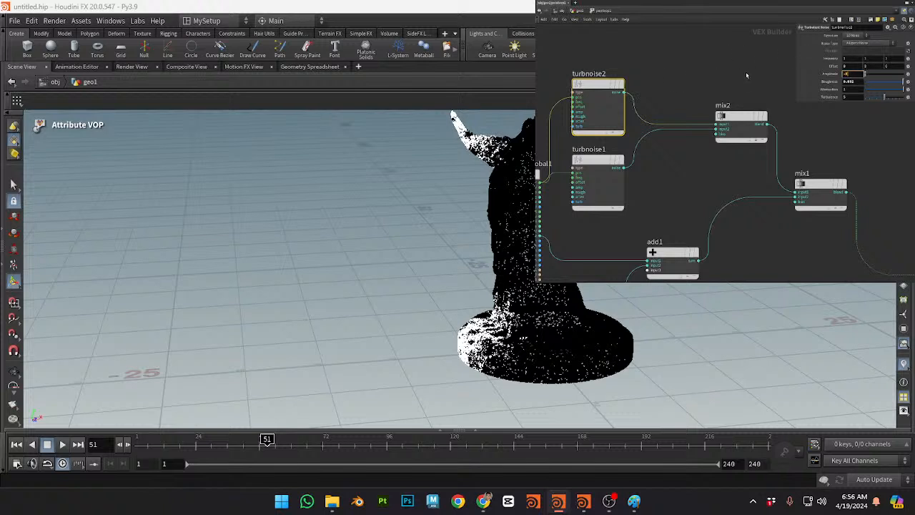
pyautogui.write('-30')
pyautogui.press('Return')
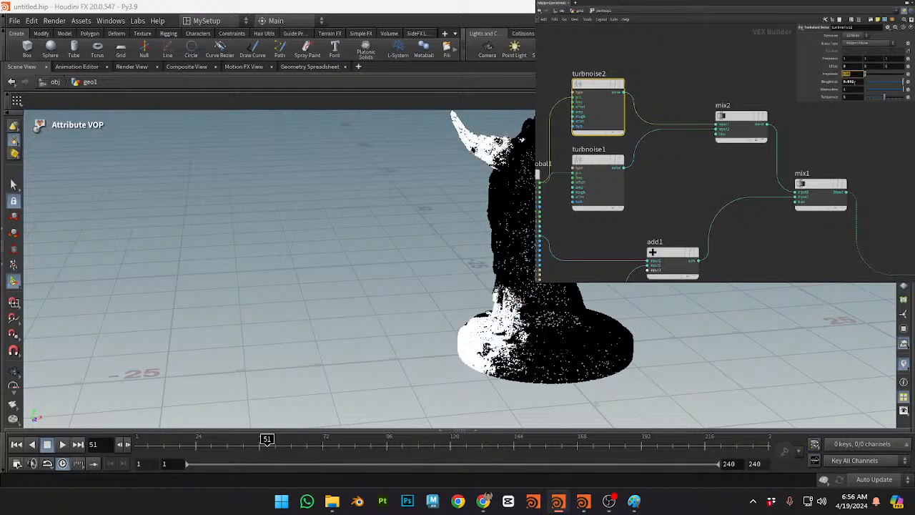
pyautogui.moveTo(829, 52); pyautogui.dragTo(831, 66, button='middle')
pyautogui.hotkey('ctrl', 'z')
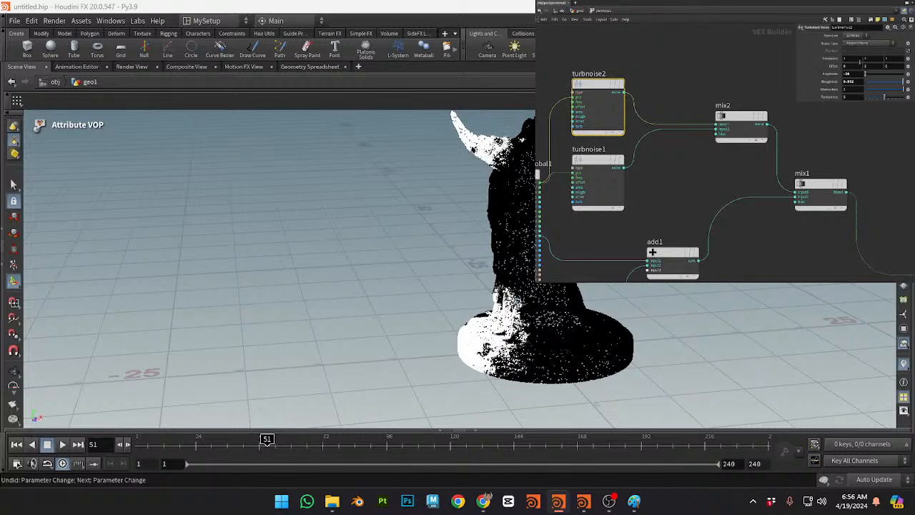
# Step: Set turbnoise2's amplitude to -50
pyautogui.moveTo(856, 73); pyautogui.dragTo(791, 80)
pyautogui.write('-50')
pyautogui.press('Return')
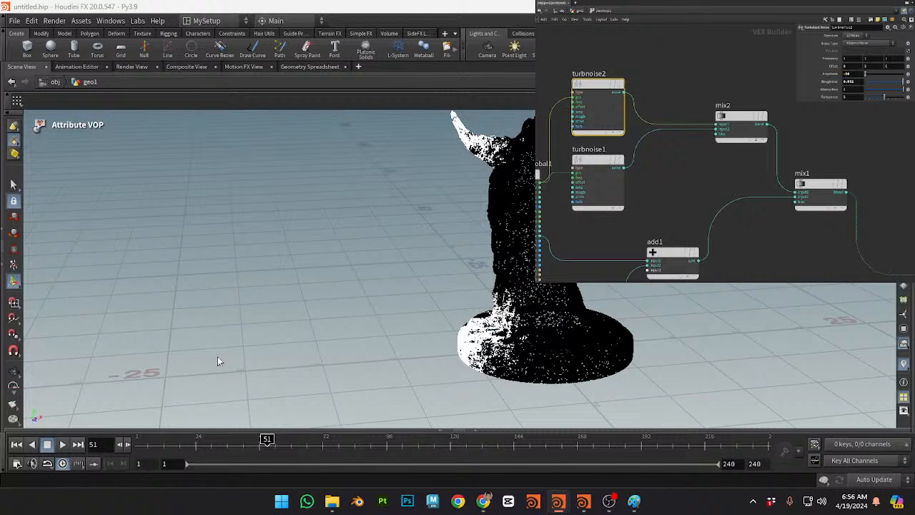
# Step: Play the animation from the first frame twice to check the mixed noise on the spreading edge, then rewind
pyautogui.hotkey('ctrl', 'Up')
pyautogui.press('Up')
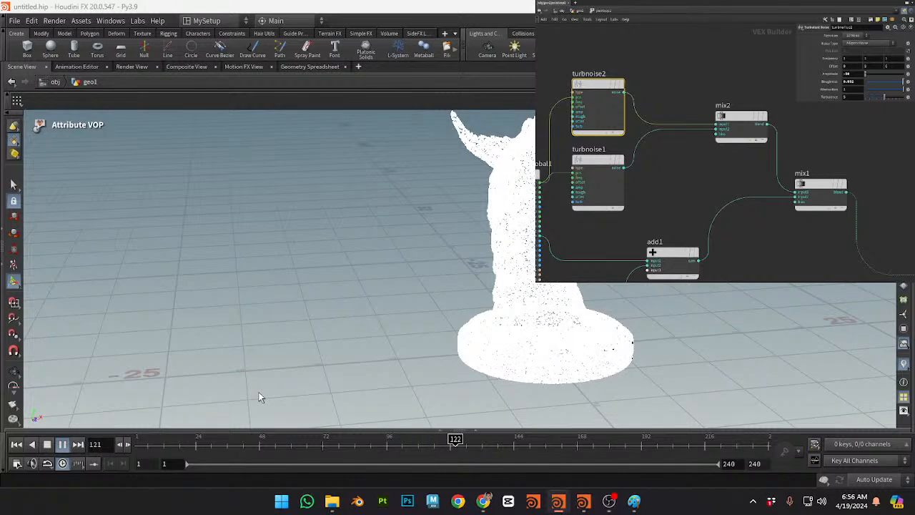
pyautogui.press('Up')
pyautogui.hotkey('ctrl', 'Up')
pyautogui.press('Up')
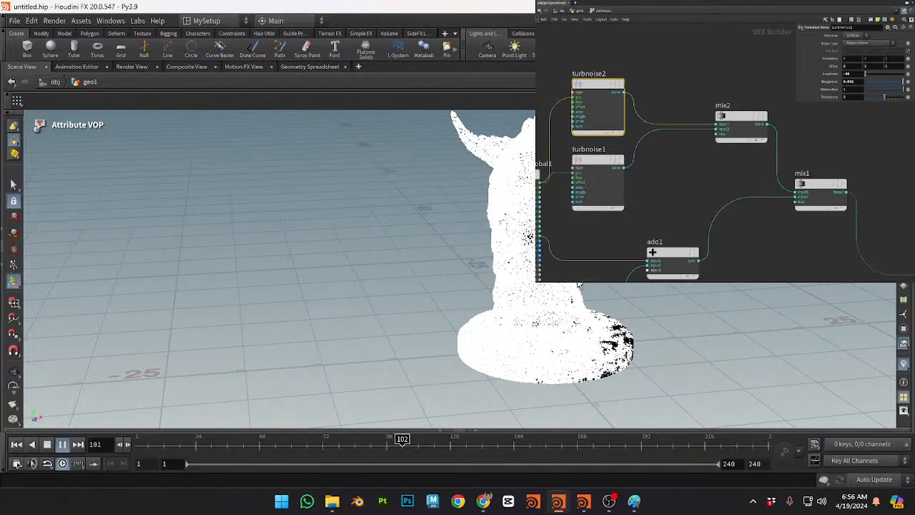
pyautogui.press('Up')
pyautogui.hotkey('ctrl', 'Up')
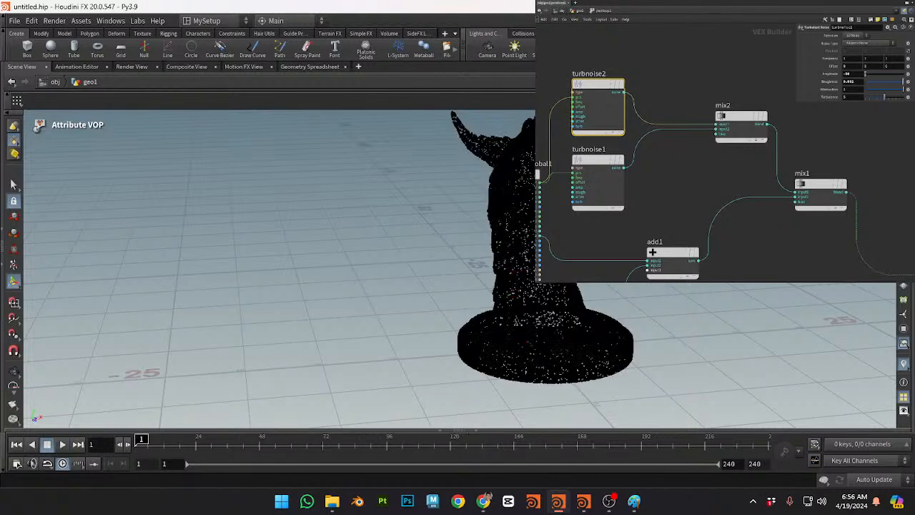
# Step: Play the animation to frame 81 and inspect the noisy colour edge from several angles around the model
pyautogui.keyDown('alt'); pyautogui.moveTo(674, 348); pyautogui.dragTo(649, 279); pyautogui.keyUp('alt')
pyautogui.keyDown('alt'); pyautogui.moveTo(649, 279); pyautogui.dragTo(531, 355, button='middle'); pyautogui.keyUp('alt')
pyautogui.keyDown('alt'); pyautogui.moveTo(531, 355); pyautogui.dragTo(565, 288, button='right'); pyautogui.keyUp('alt')
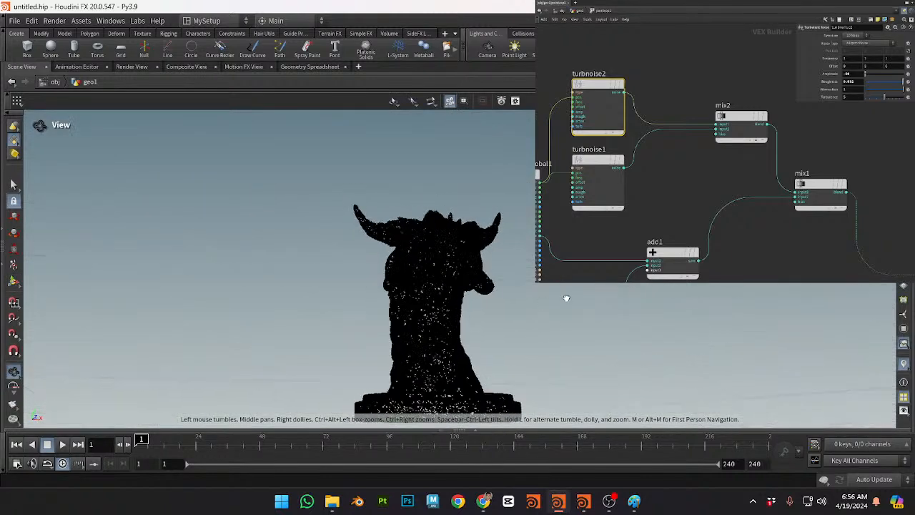
pyautogui.keyDown('alt'); pyautogui.moveTo(565, 288); pyautogui.dragTo(480, 357); pyautogui.keyUp('alt')
pyautogui.press('Escape')
pyautogui.press('Up')
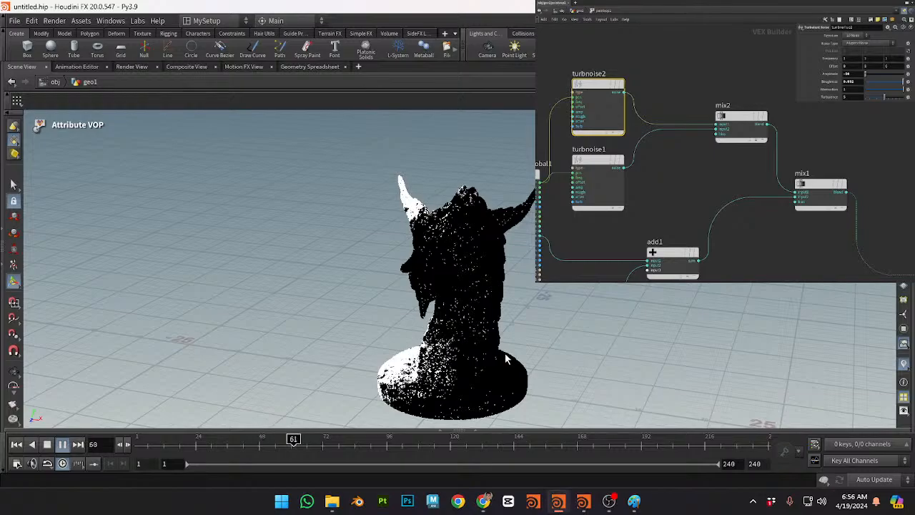
pyautogui.press('Up')
pyautogui.keyDown('alt'); pyautogui.moveTo(375, 307); pyautogui.dragTo(477, 279); pyautogui.keyUp('alt')
pyautogui.keyDown('alt'); pyautogui.moveTo(478, 279); pyautogui.dragTo(480, 337, button='right'); pyautogui.keyUp('alt')
pyautogui.keyDown('alt'); pyautogui.moveTo(480, 337); pyautogui.dragTo(473, 207, button='middle'); pyautogui.keyUp('alt')
pyautogui.keyDown('alt'); pyautogui.moveTo(473, 207); pyautogui.dragTo(436, 214, button='right'); pyautogui.keyUp('alt')
pyautogui.keyDown('alt'); pyautogui.moveTo(435, 214); pyautogui.dragTo(493, 321); pyautogui.keyUp('alt')
# Step: Move the geometryvopoutput1 node up so it sits level with mix1
pyautogui.moveTo(807, 131); pyautogui.dragTo(673, 52, button='middle')
pyautogui.scroll(-3, 688, 81)
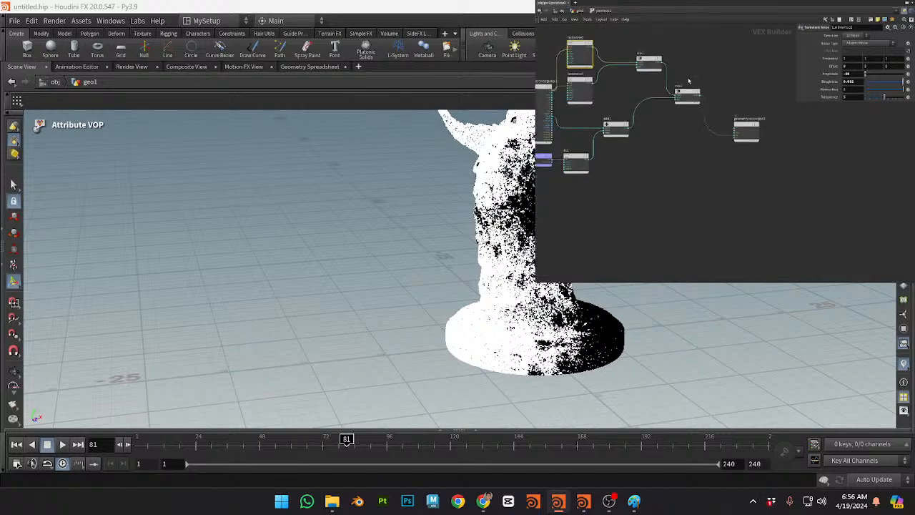
pyautogui.scroll(-1, 651, 131)
pyautogui.scroll(3, 655, 170)
pyautogui.moveTo(621, 141); pyautogui.dragTo(708, 208, button='middle')
pyautogui.scroll(3, 707, 208)
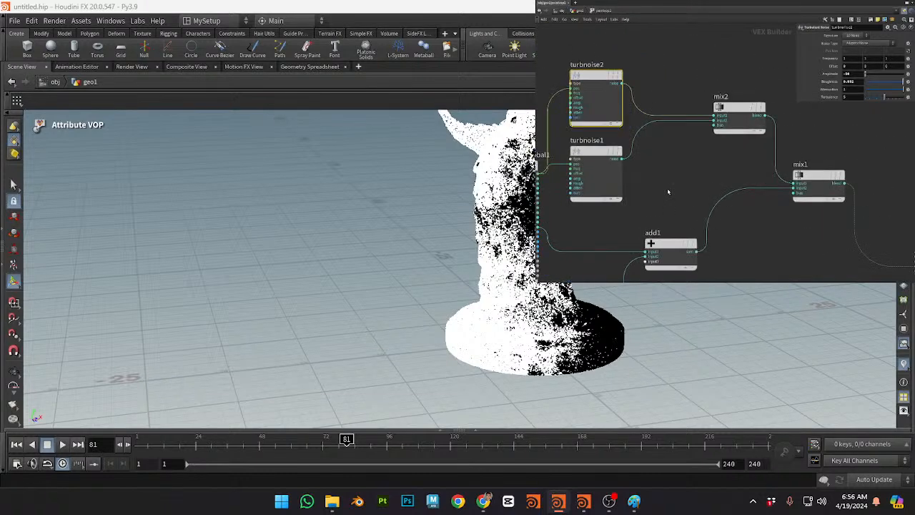
pyautogui.moveTo(704, 171); pyautogui.dragTo(548, 156, button='middle')
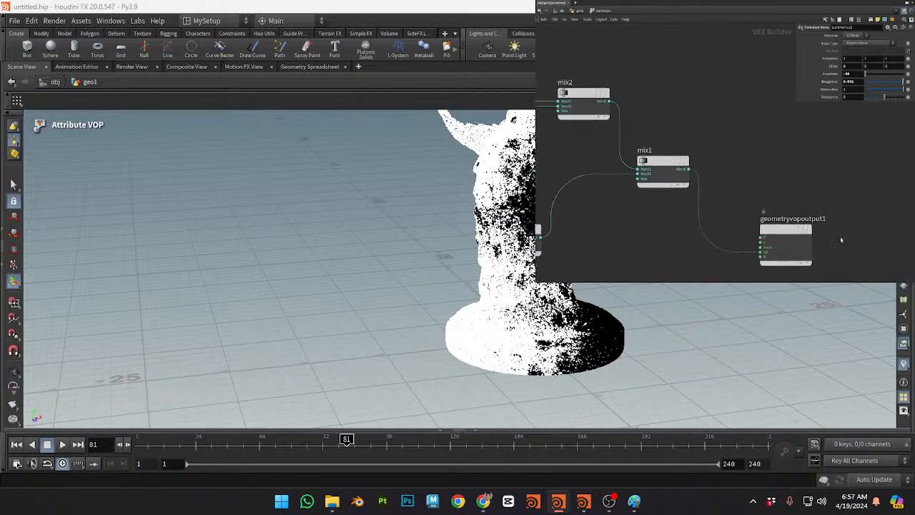
pyautogui.moveTo(786, 236); pyautogui.dragTo(805, 126)
pyautogui.press('Escape')
# Step: Replay the animation from the start and stop around frame 29 to examine where the white colour first appears
pyautogui.moveTo(515, 200); pyautogui.dragTo(467, 300)
pyautogui.hotkey('ctrl', 'Up')
pyautogui.press('Up')
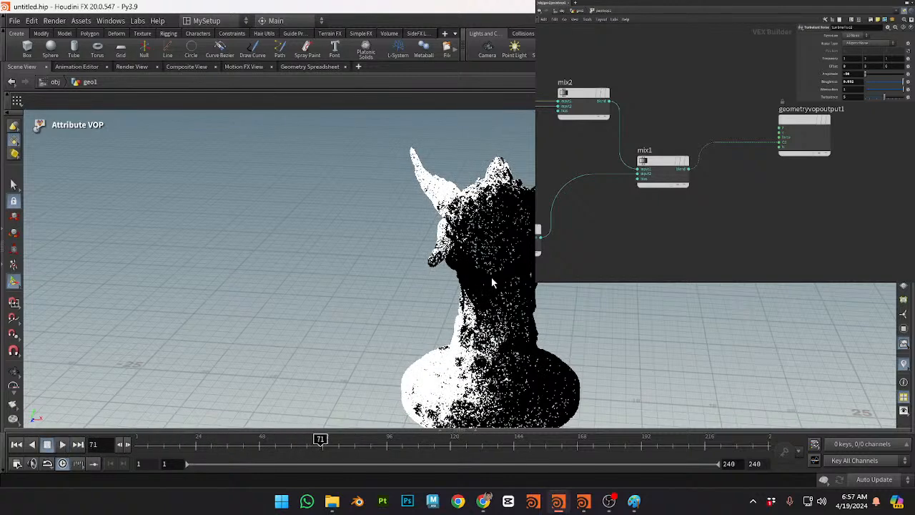
pyautogui.hotkey('ctrl', 'Up')
pyautogui.press('Up')
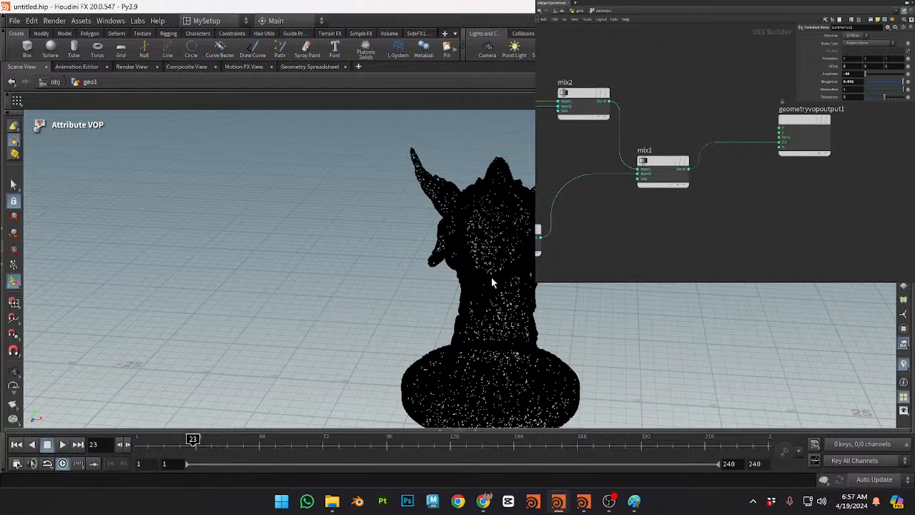
pyautogui.press('Up')
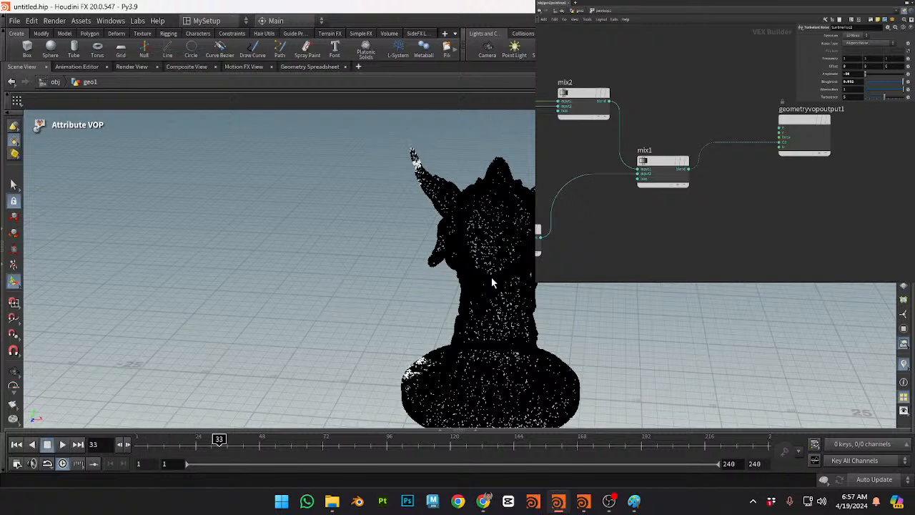
pyautogui.press('Down')
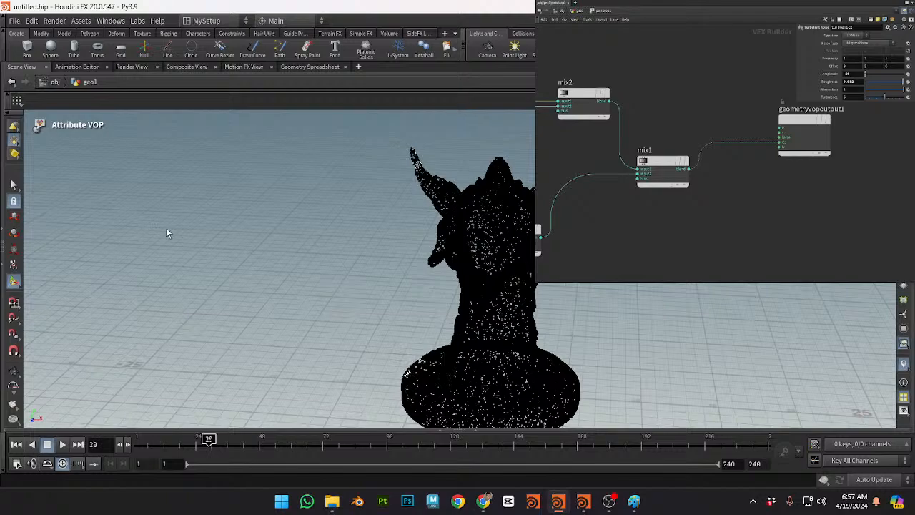
# Step: Examine the points on the model's base up close while stepping back to frame 22
pyautogui.click(412, 268)
pyautogui.keyDown('alt'); pyautogui.moveTo(350, 270); pyautogui.dragTo(429, 269); pyautogui.keyUp('alt')
pyautogui.keyDown('alt'); pyautogui.moveTo(428, 269); pyautogui.dragTo(439, 221, button='middle'); pyautogui.keyUp('alt')
pyautogui.keyDown('alt'); pyautogui.moveTo(439, 220); pyautogui.dragTo(478, 190, button='right'); pyautogui.keyUp('alt')
pyautogui.keyDown('alt'); pyautogui.moveTo(478, 190); pyautogui.dragTo(473, 210); pyautogui.keyUp('alt')
pyautogui.press('Left')
pyautogui.press('Left')
pyautogui.press('Left')
pyautogui.press('Left')
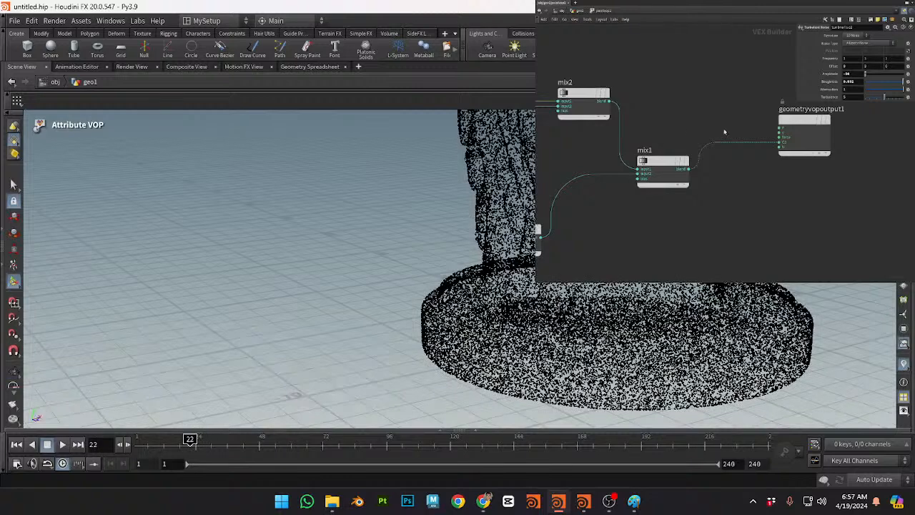
# Step: Try a destination minimum of -10 on fit1, play the animation from the start and rewind
pyautogui.moveTo(576, 203); pyautogui.dragTo(720, 128, button='middle')
pyautogui.click(575, 249)
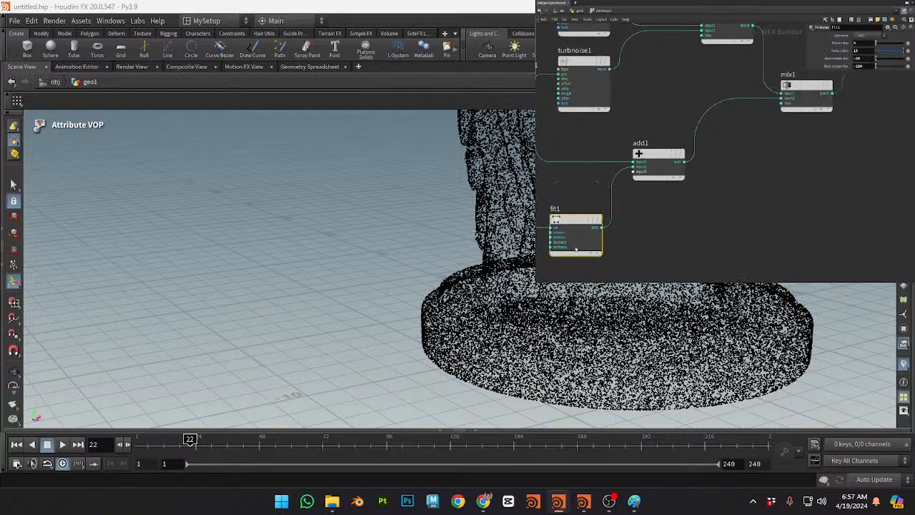
pyautogui.write('-10')
pyautogui.press('Return')
pyautogui.hotkey('ctrl', 'Up')
pyautogui.press('Up')
pyautogui.hotkey('ctrl', 'Up')
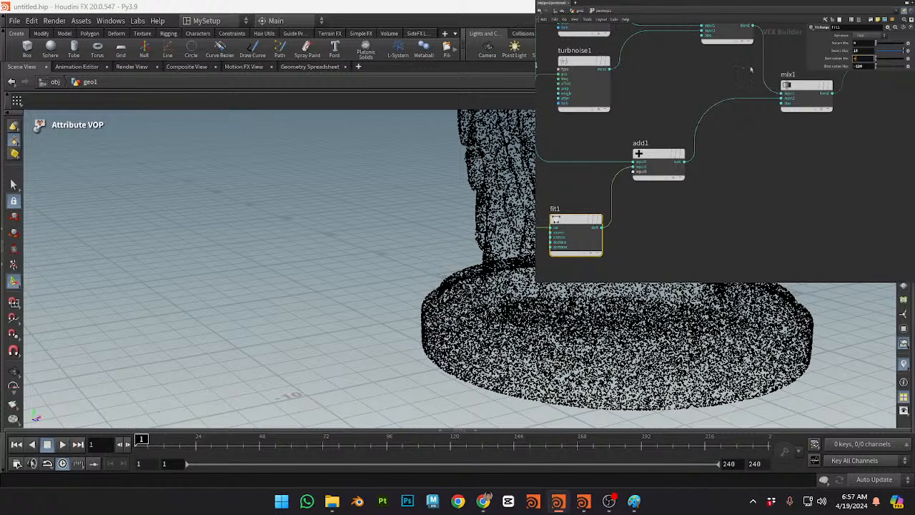
# Step: Set fit1's destination minimum to -5 and replay the animation with the whole model framed
pyautogui.press('Up')
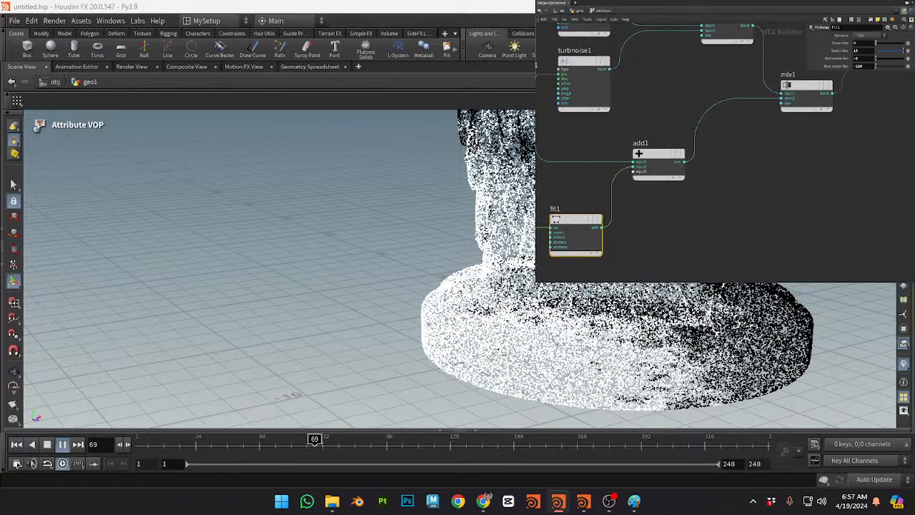
pyautogui.hotkey('space', 'g')
pyautogui.keyDown('alt'); pyautogui.moveTo(533, 304); pyautogui.dragTo(439, 239); pyautogui.keyUp('alt')
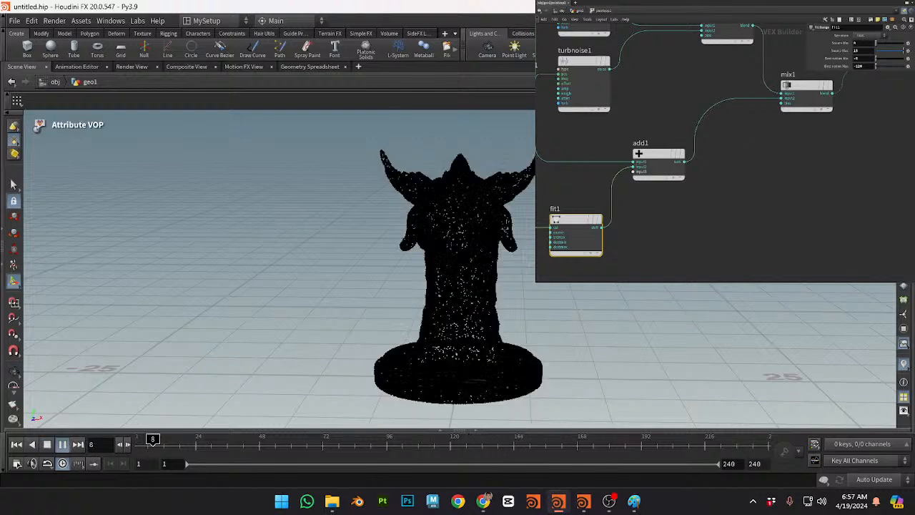
pyautogui.hotkey('ctrl', 'Up')
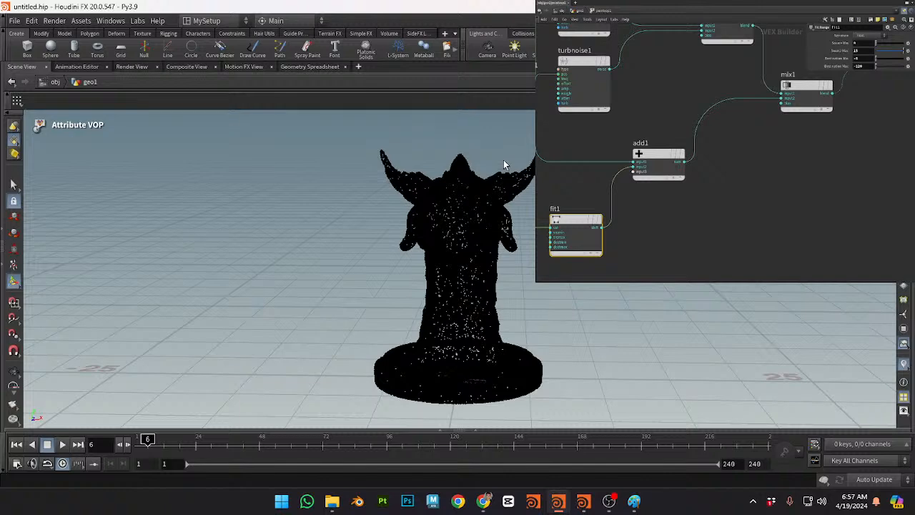
# Step: Replay the animation several times from the first frame while checking the colour spread from the model's side and back
pyautogui.keyDown('alt'); pyautogui.moveTo(275, 299); pyautogui.dragTo(383, 313); pyautogui.keyUp('alt')
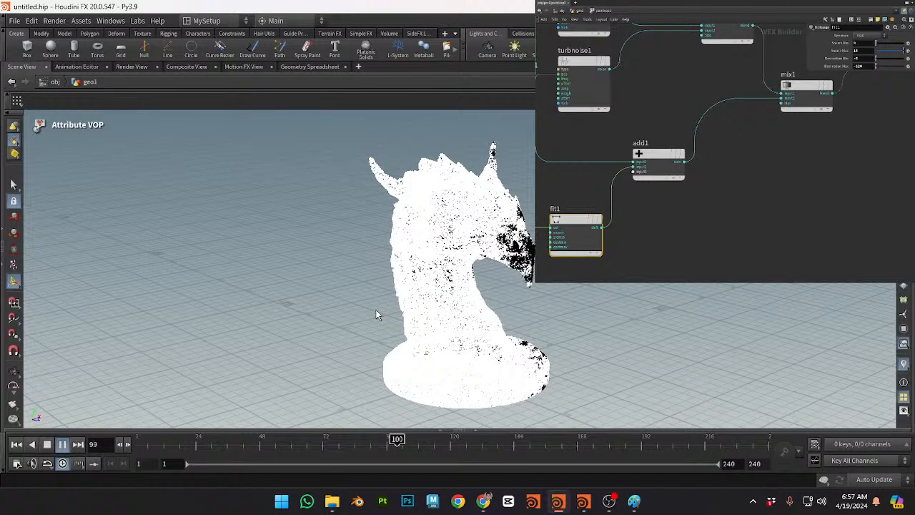
pyautogui.press('Up')
pyautogui.press('Up')
pyautogui.press('Up')
pyautogui.hotkey('ctrl', 'Up')
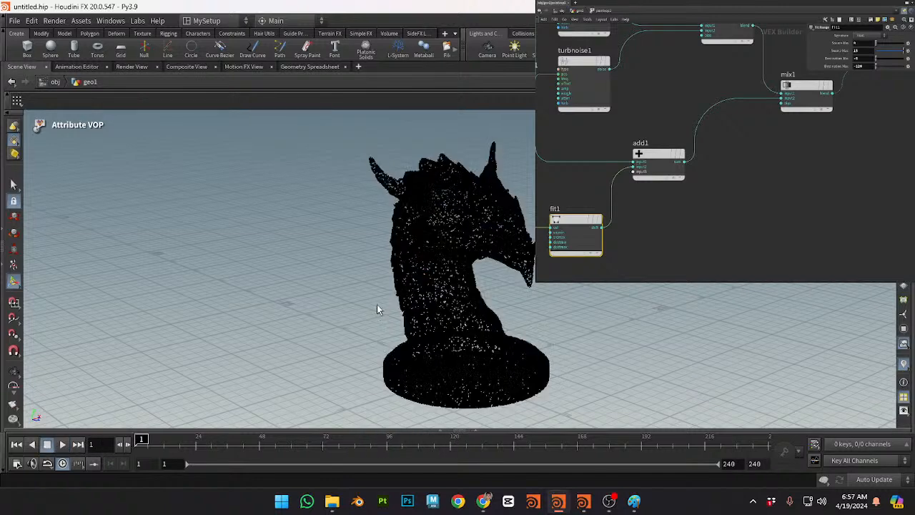
pyautogui.press('Up')
pyautogui.press('Up')
pyautogui.hotkey('ctrl', 'Up')
pyautogui.keyDown('alt'); pyautogui.moveTo(381, 292); pyautogui.dragTo(307, 300); pyautogui.keyUp('alt')
pyautogui.keyDown('alt'); pyautogui.moveTo(308, 300); pyautogui.dragTo(276, 310, button='middle'); pyautogui.keyUp('alt')
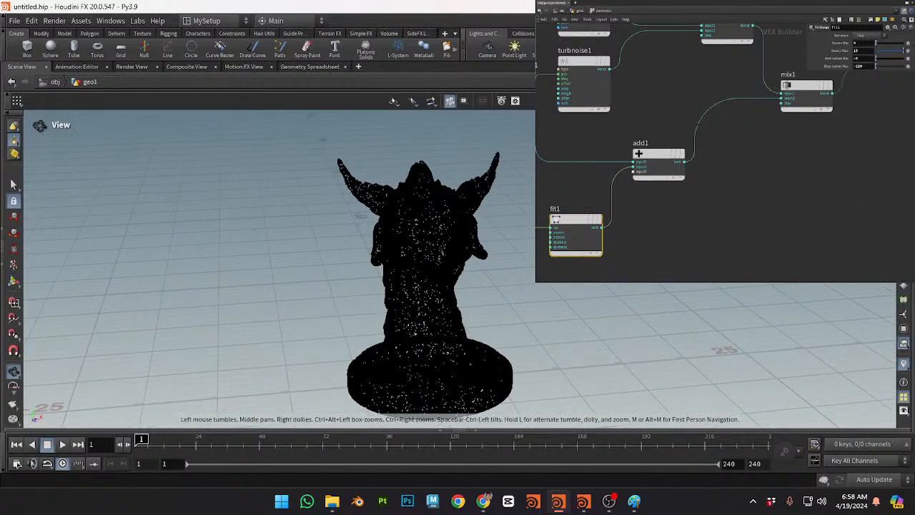
# Step: Insert a Fit Range node on the wire between mix1 and the geometry output, with the output node moved aside for room
pyautogui.moveTo(773, 183); pyautogui.dragTo(789, 430, button='middle')
pyautogui.moveTo(665, 182); pyautogui.dragTo(671, 207, button='middle')
pyautogui.moveTo(665, 111); pyautogui.dragTo(712, 162)
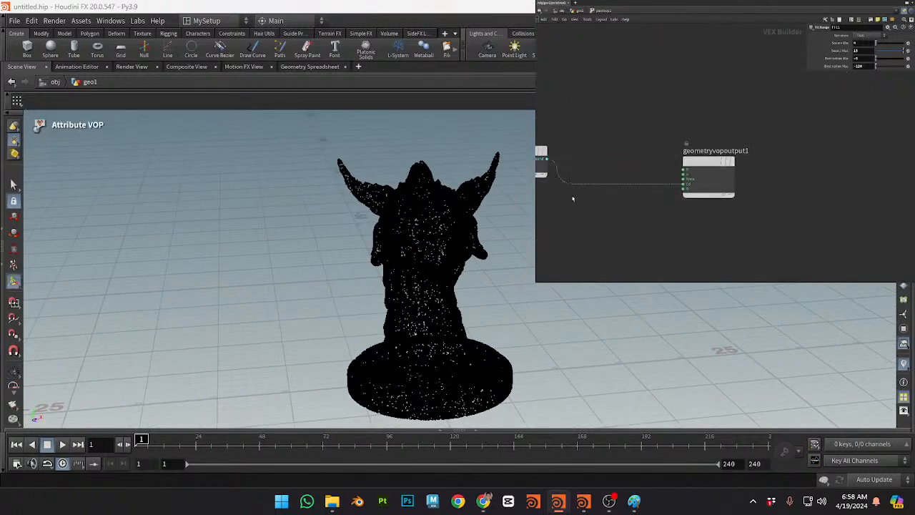
pyautogui.moveTo(541, 210); pyautogui.dragTo(690, 205, button='middle')
pyautogui.moveTo(673, 157); pyautogui.dragTo(696, 158)
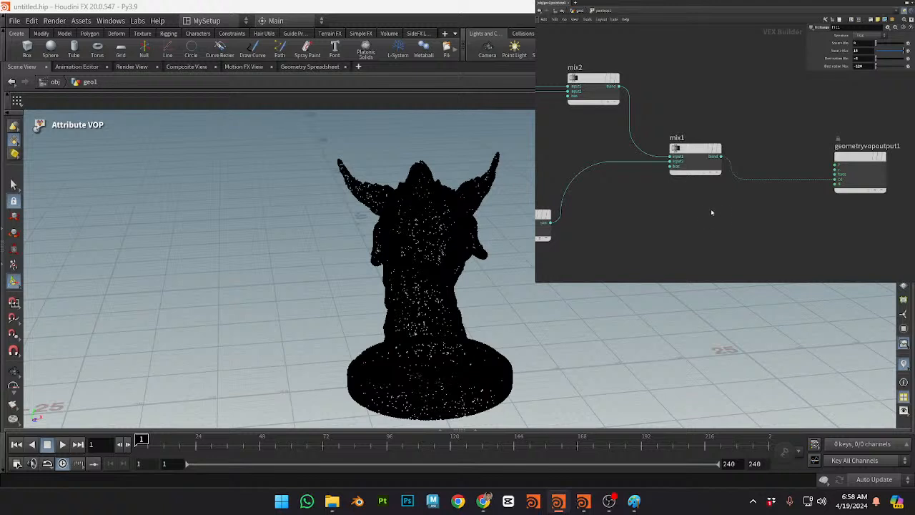
pyautogui.moveTo(707, 211); pyautogui.dragTo(610, 201, button='middle')
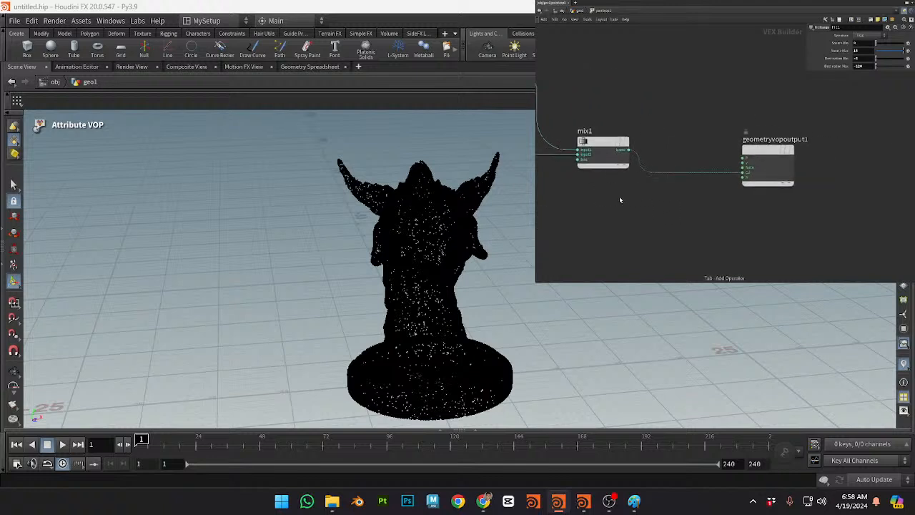
pyautogui.press('Return')
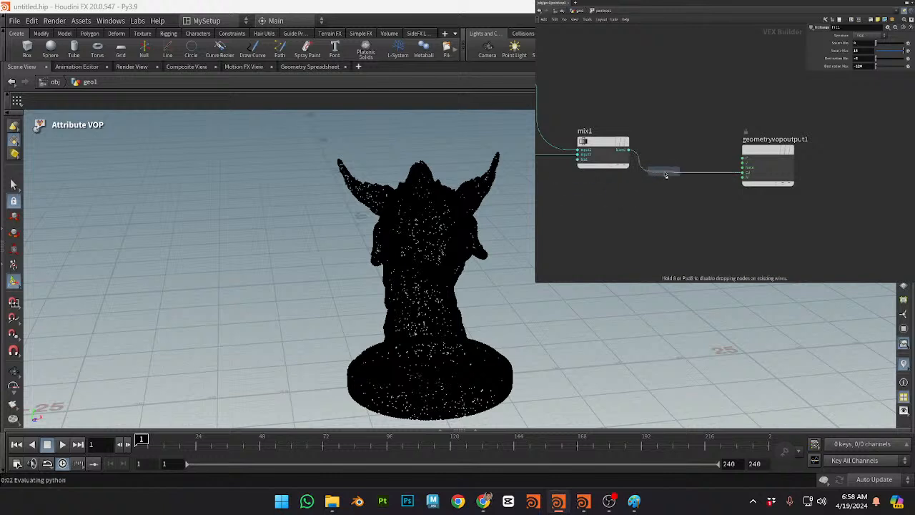
pyautogui.click(694, 173)
pyautogui.moveTo(701, 153); pyautogui.dragTo(701, 140)
# Step: Scrub the timeline to frame 56 to check the colour spread with the new fit node in place
pyautogui.moveTo(143, 440)
pyautogui.mouseDown()
pyautogui.moveTo(223, 440)
pyautogui.moveTo(137, 441)
pyautogui.mouseUp()
pyautogui.moveTo(730, 137)
pyautogui.click(737, 119)
pyautogui.click(736, 120)
pyautogui.click(736, 119)
pyautogui.click(737, 119)
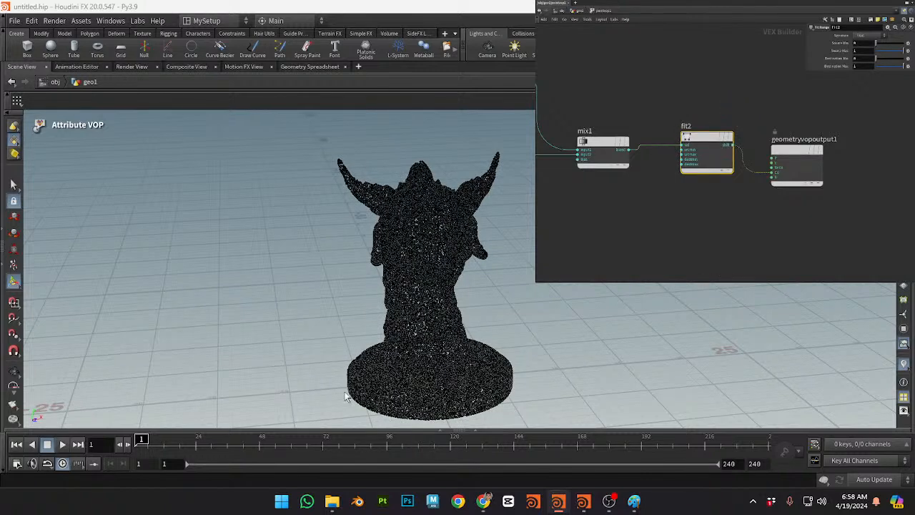
pyautogui.moveTo(143, 439); pyautogui.dragTo(294, 414)
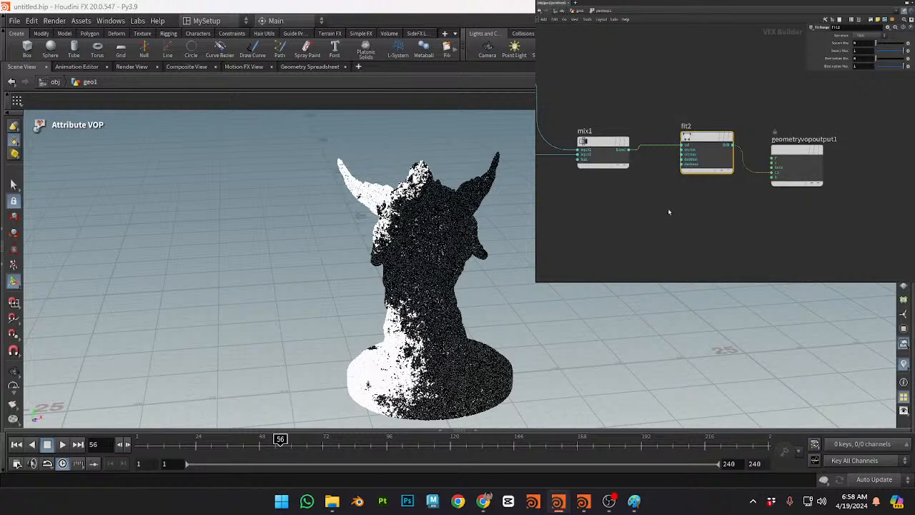
# Step: Add a Bind node fed by fit2's output and place it beneath the geometry output, tidying the node spacing
pyautogui.moveTo(701, 148); pyautogui.dragTo(675, 145)
pyautogui.moveTo(792, 152); pyautogui.dragTo(805, 134)
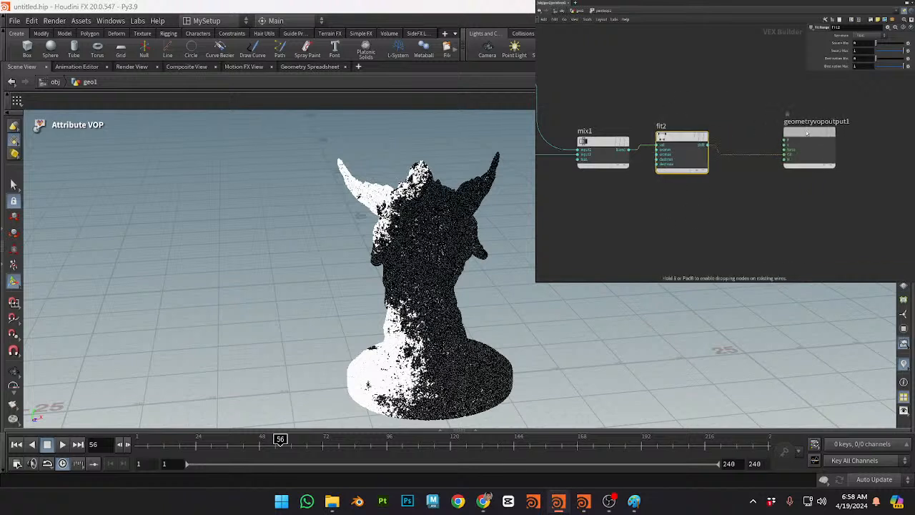
pyautogui.moveTo(675, 143); pyautogui.dragTo(744, 189)
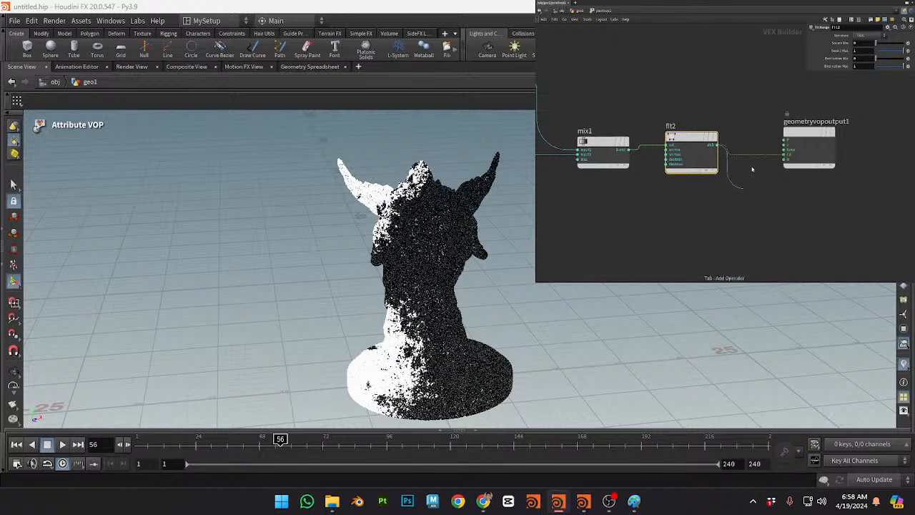
pyautogui.press('Return')
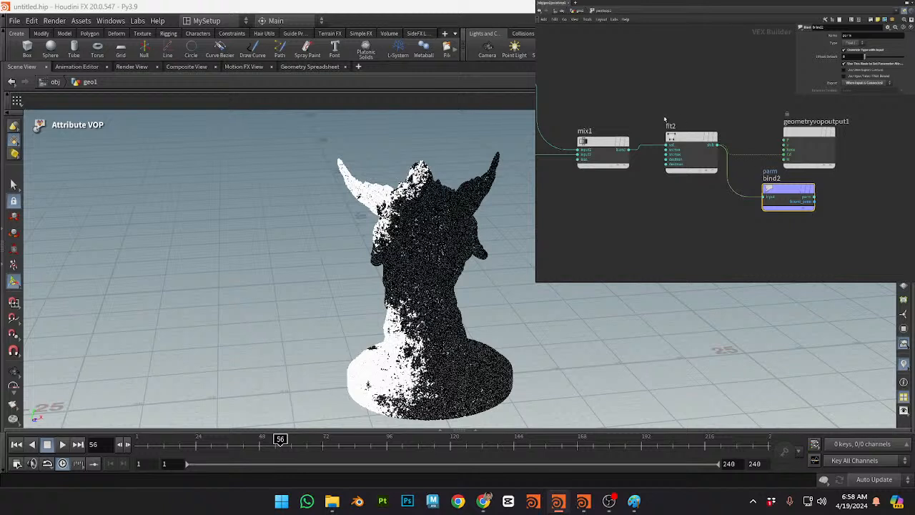
pyautogui.moveTo(784, 190); pyautogui.dragTo(806, 203)
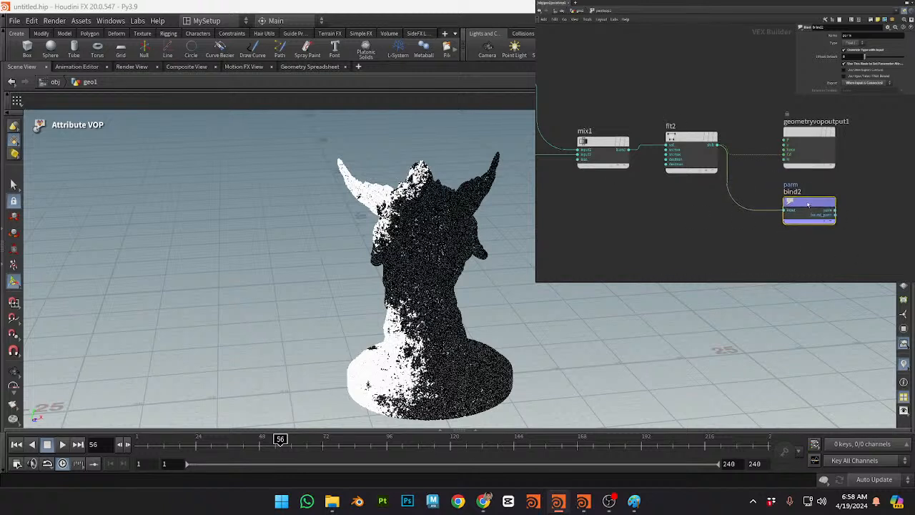
pyautogui.moveTo(834, 191); pyautogui.dragTo(761, 200, button='middle')
pyautogui.moveTo(791, 195); pyautogui.dragTo(749, 222)
# Step: Replace the new Bind node's default parameter name with a custom attribute name and return to the geometry network
pyautogui.moveTo(861, 36); pyautogui.dragTo(742, 48)
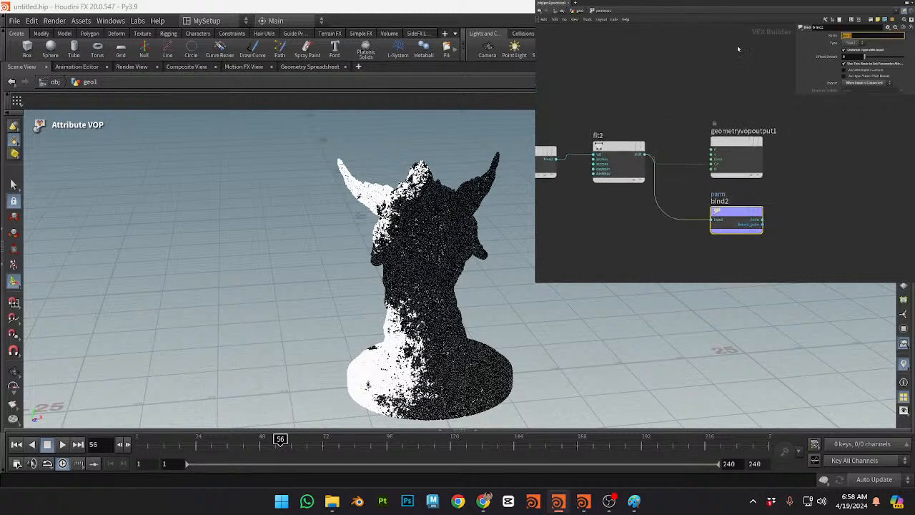
pyautogui.write('activ')
pyautogui.press('BackSpace')
pyautogui.press('BackSpace')
pyautogui.write('nim')
pyautogui.press('Return')
pyautogui.press('u')
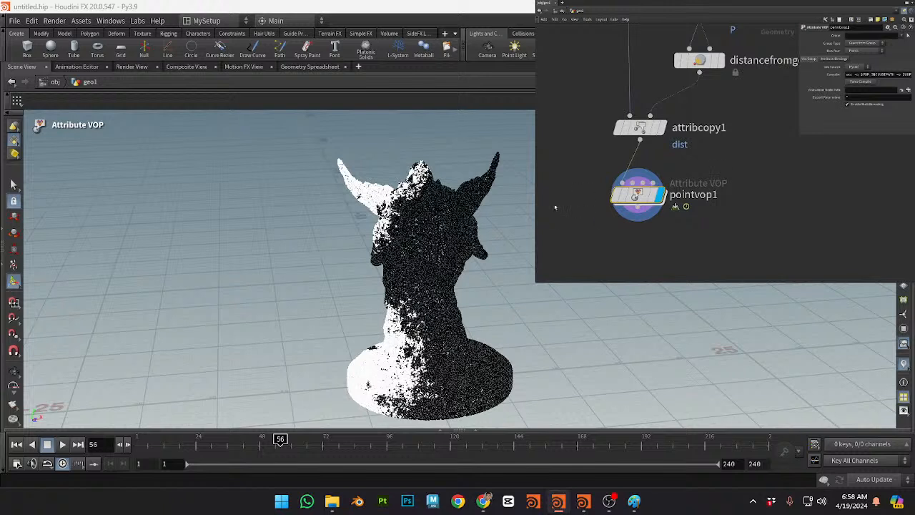
pyautogui.scroll(-3, 726, 230)
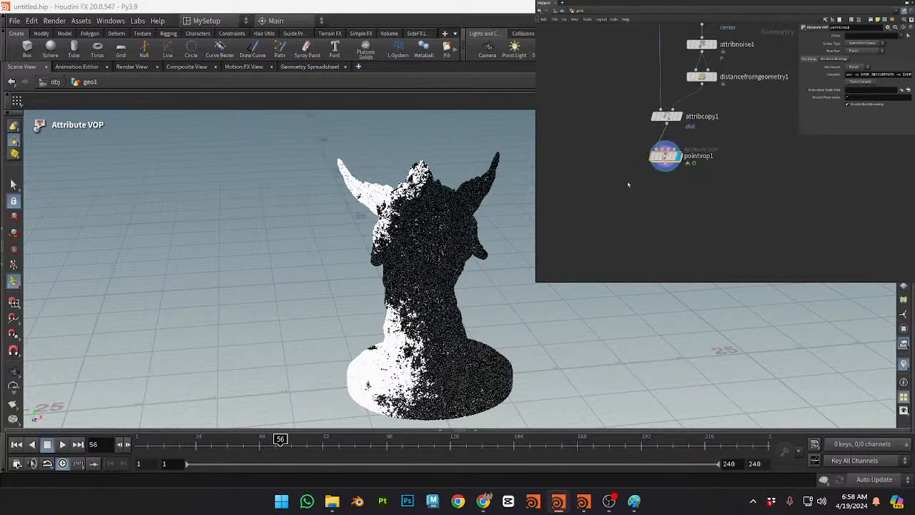
pyautogui.click(667, 116)
pyautogui.click(666, 156)
pyautogui.press('u')
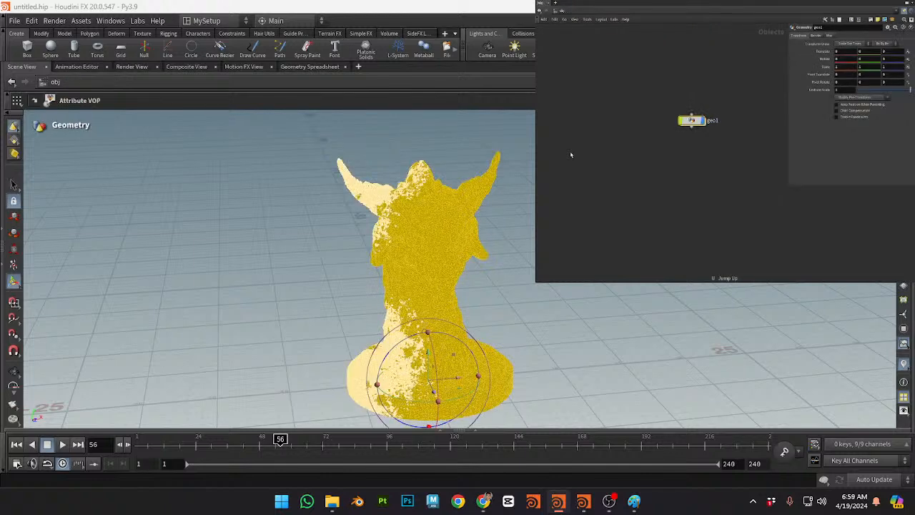
pyautogui.press('i')
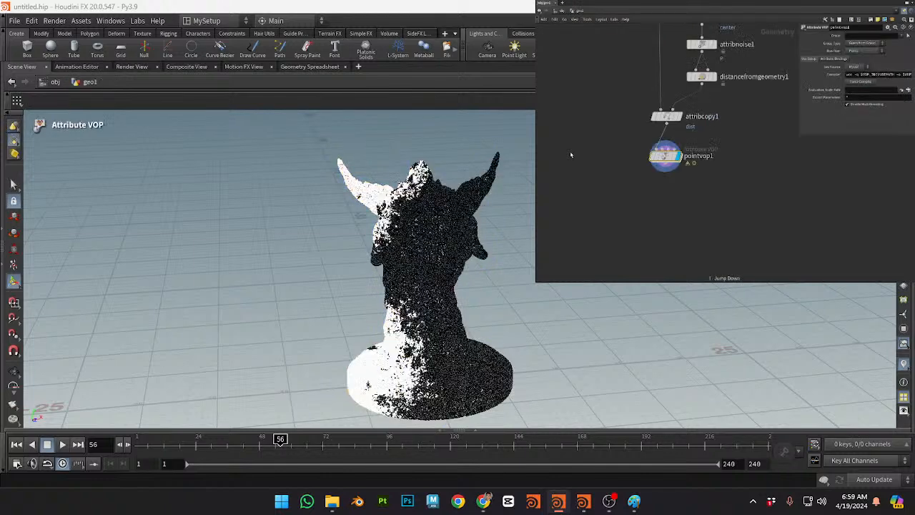
pyautogui.press('i')
pyautogui.press('u')
pyautogui.press('i')
pyautogui.press('u')
pyautogui.press('u')
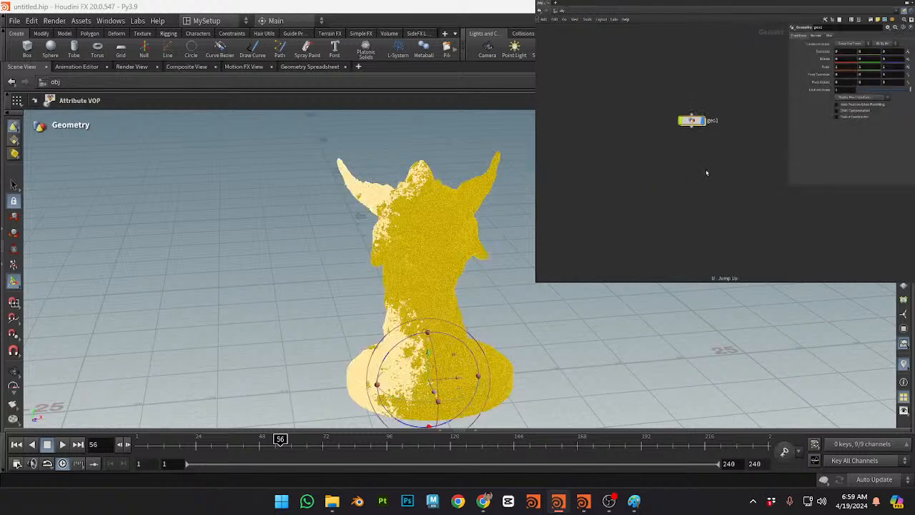
pyautogui.press('i')
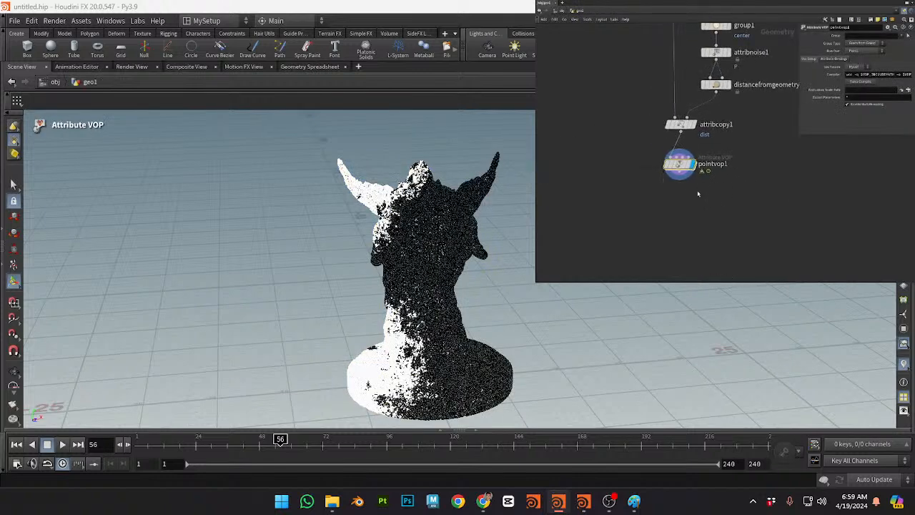
# Step: Play the animation from the first frame to review the colour spread, and stop it partway
pyautogui.hotkey('ctrl', 'Up')
pyautogui.press('Up')
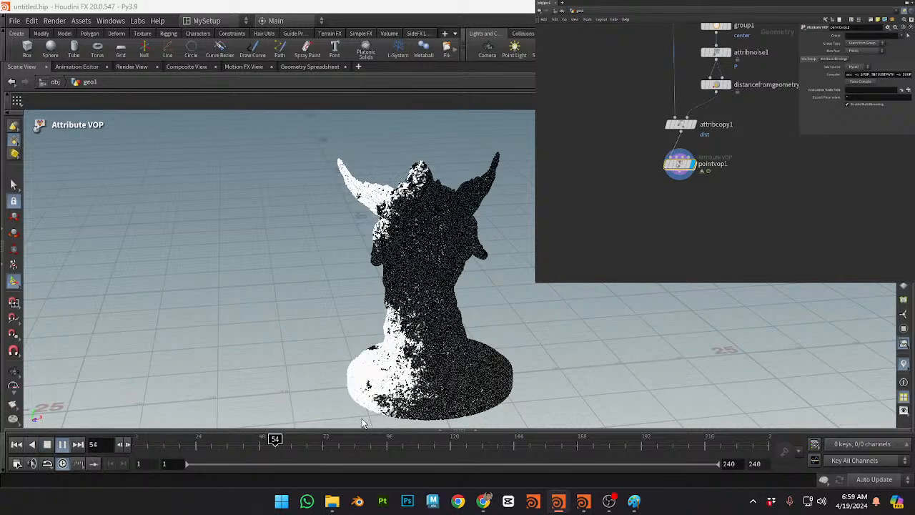
pyautogui.press('Down')
# Step: Examine the nodes feeding the distance calculation, including group2's bounding sphere at the horn tip
pyautogui.moveTo(608, 140); pyautogui.dragTo(635, 169, button='middle')
pyautogui.moveTo(778, 131); pyautogui.dragTo(718, 169)
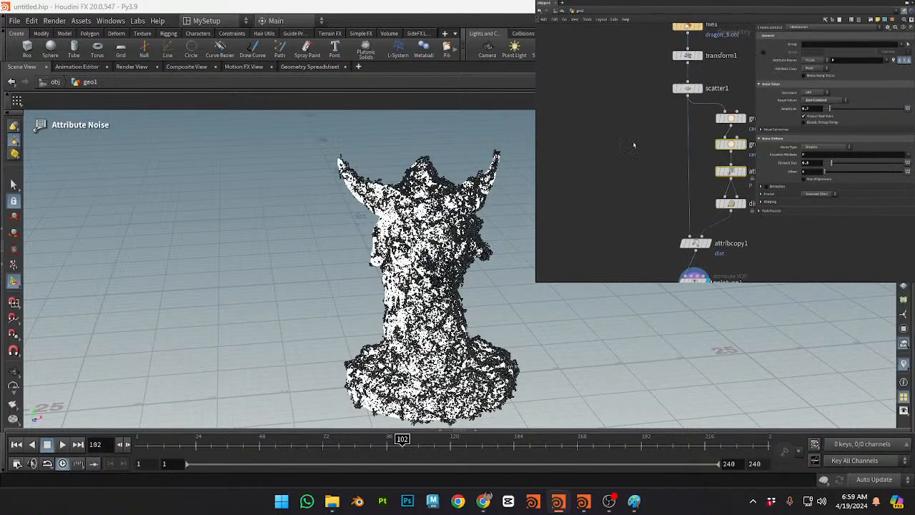
pyautogui.moveTo(631, 144); pyautogui.dragTo(478, 139, button='middle')
pyautogui.click(583, 113)
pyautogui.moveTo(551, 122); pyautogui.dragTo(596, 124, button='middle')
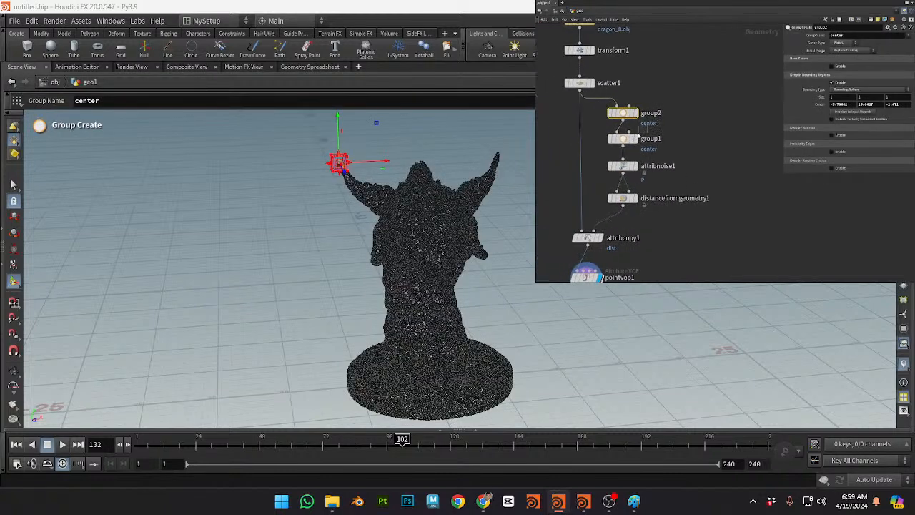
# Step: Bypass the group1 node and show pointvop1's result in the viewport
pyautogui.click(620, 138)
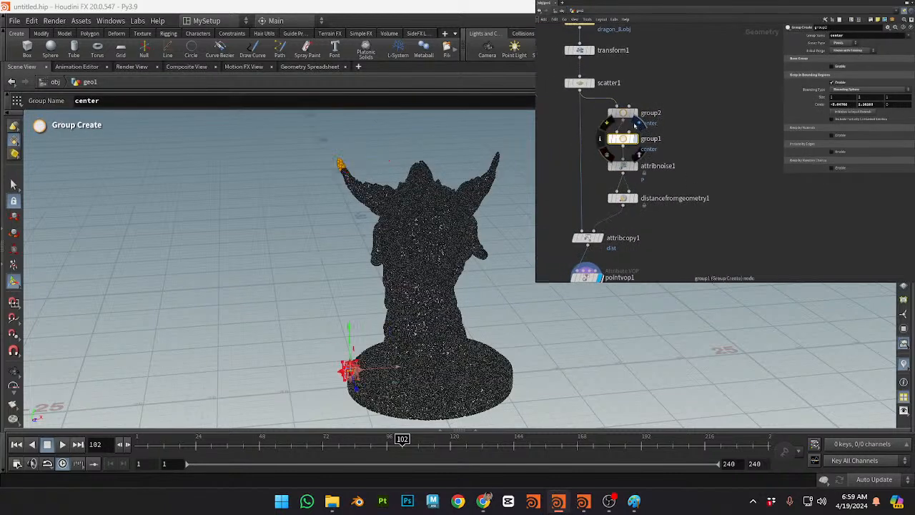
pyautogui.click(637, 125)
pyautogui.moveTo(635, 141)
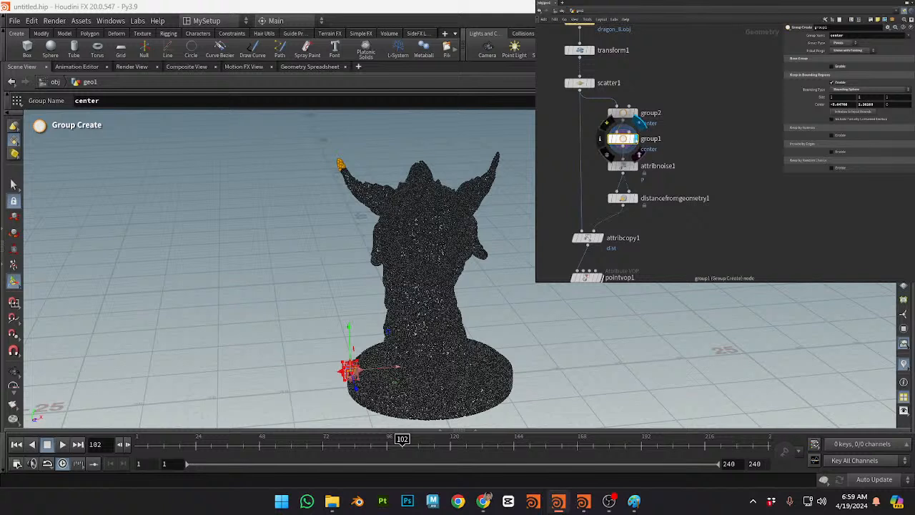
pyautogui.moveTo(644, 269); pyautogui.dragTo(692, 151, button='middle')
pyautogui.moveTo(680, 155); pyautogui.dragTo(642, 166)
# Step: Replay the animation with pointvop1 selected to check the spread starting only from the horn tip, and rewind
pyautogui.hotkey('ctrl', 'Up')
pyautogui.press('Up')
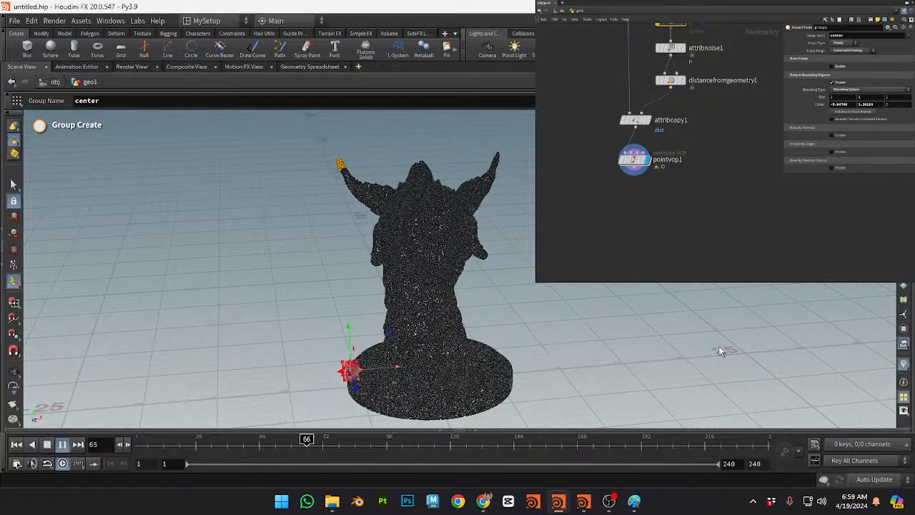
pyautogui.click(633, 159)
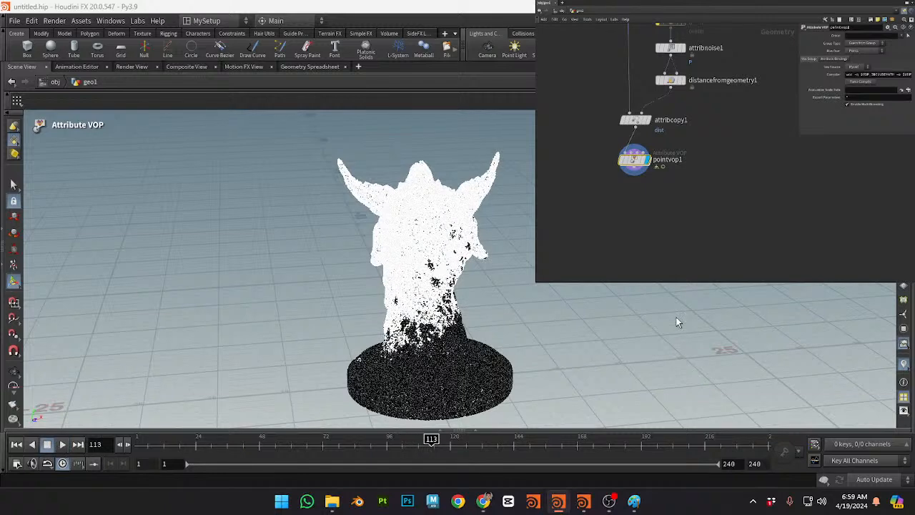
pyautogui.hotkey('ctrl', 'Up')
pyautogui.press('Up')
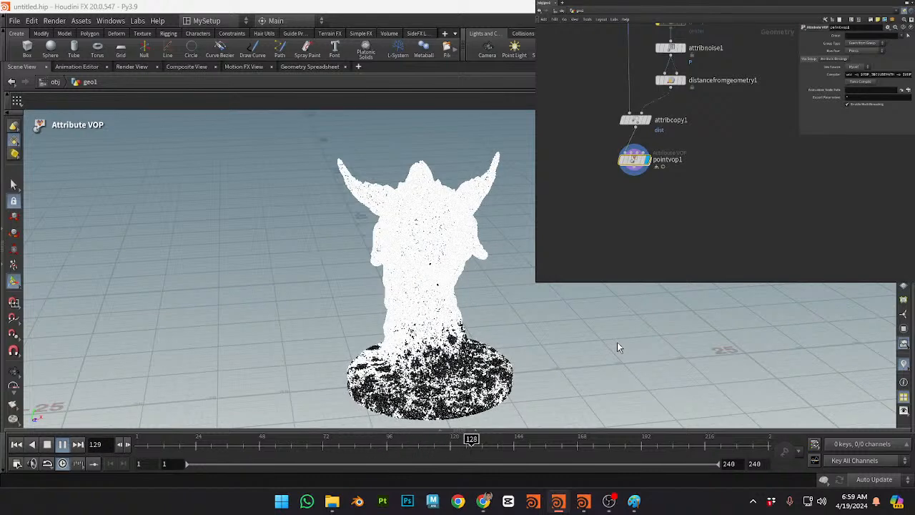
pyautogui.press('Up')
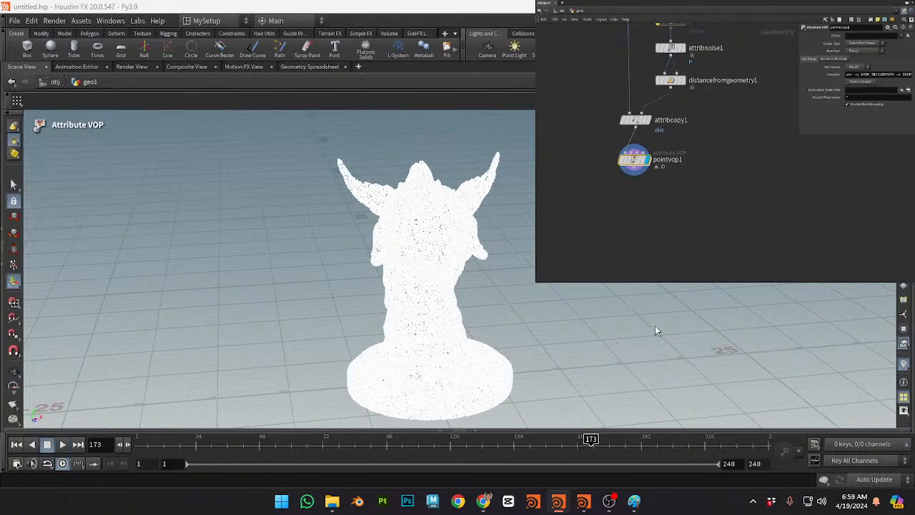
pyautogui.hotkey('ctrl', 'Up')
# Step: Re-enable the group1 node and bypass group2 instead
pyautogui.moveTo(715, 112); pyautogui.dragTo(727, 212, button='middle')
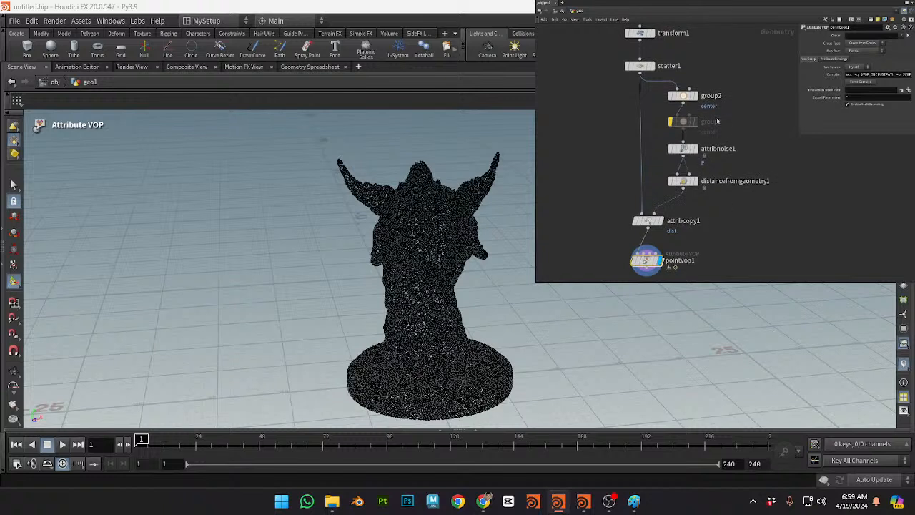
pyautogui.click(671, 122)
pyautogui.moveTo(741, 176); pyautogui.dragTo(741, 50, button='middle')
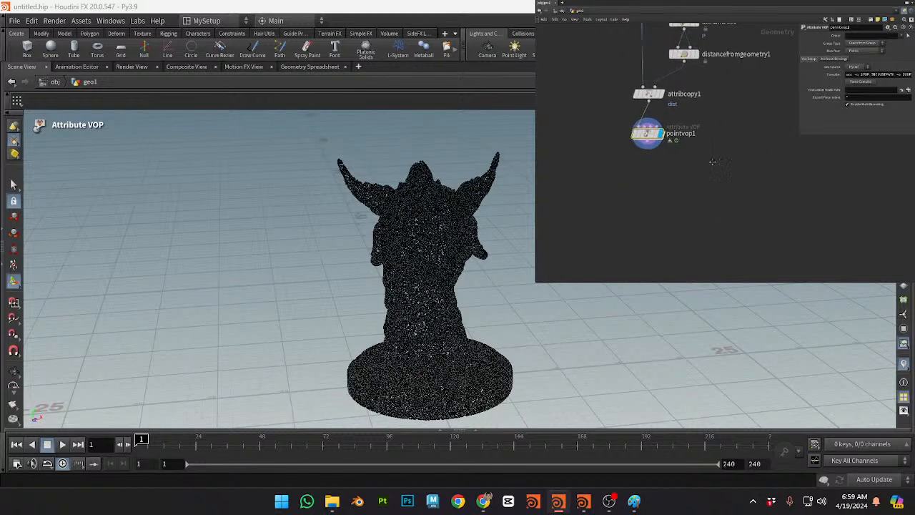
pyautogui.moveTo(712, 108); pyautogui.dragTo(683, 207, button='middle')
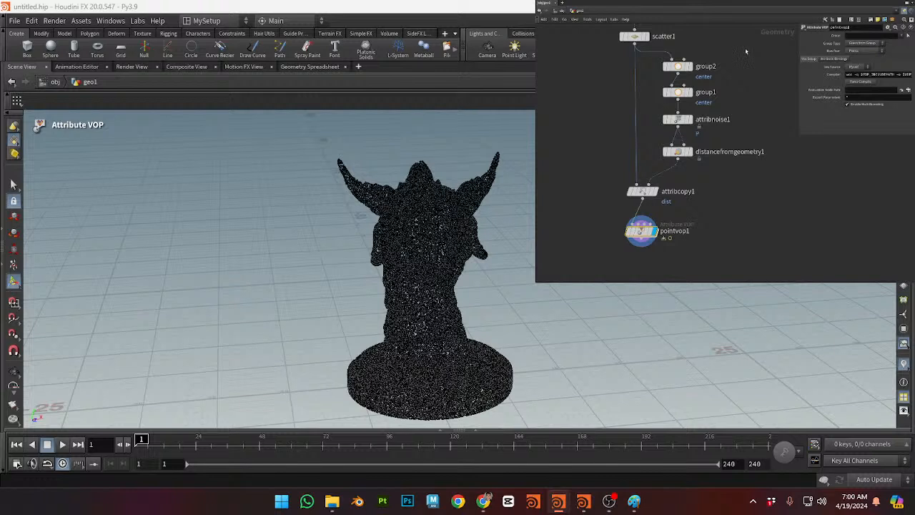
pyautogui.press('b')
pyautogui.moveTo(713, 41); pyautogui.dragTo(611, 81)
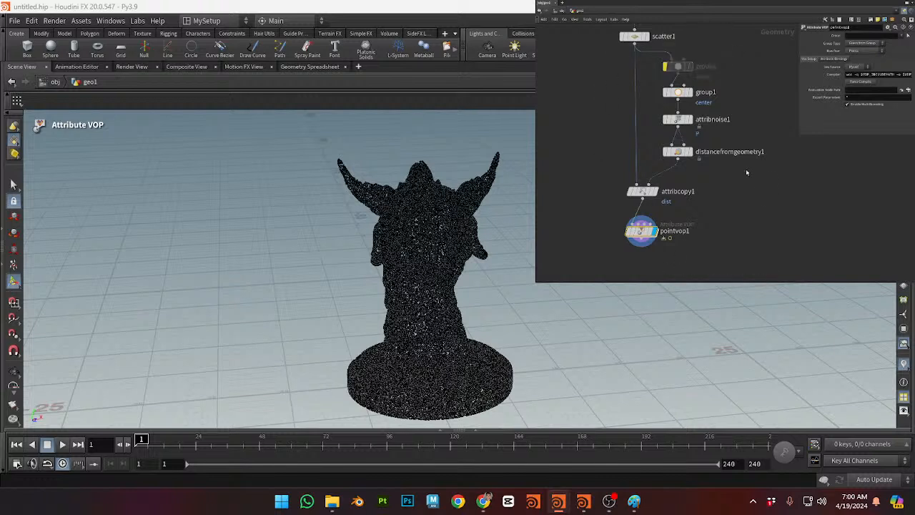
pyautogui.moveTo(724, 201); pyautogui.dragTo(727, 152, button='middle')
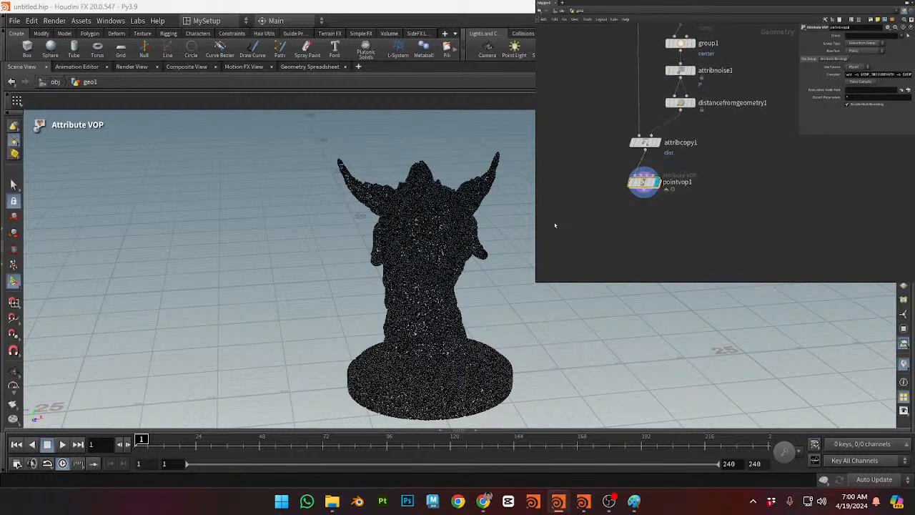
# Step: Play the animation to check the spread starting only from the base, and rewind to the first frame
pyautogui.press('Up')
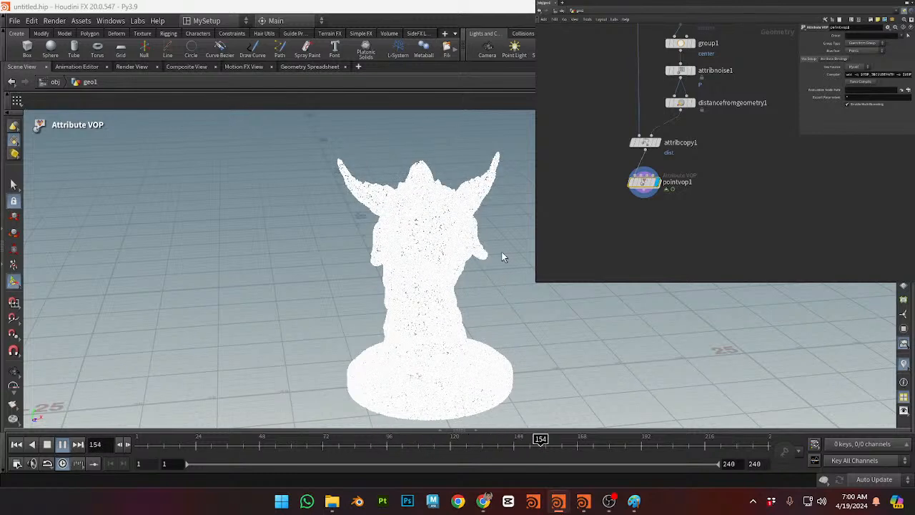
pyautogui.press('Up')
pyautogui.hotkey('ctrl', 'Up')
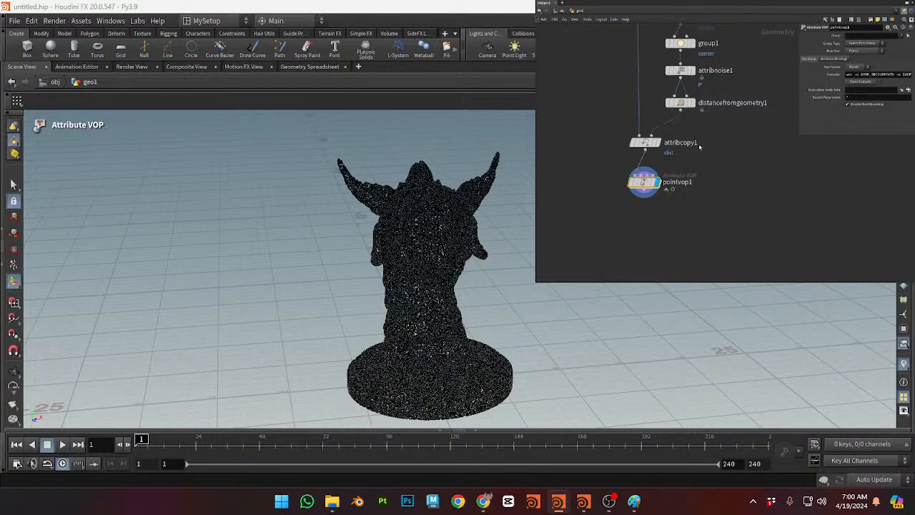
# Step: Turn off the bypass on group2 so that both Group nodes are active
pyautogui.moveTo(711, 83); pyautogui.dragTo(718, 153, button='middle')
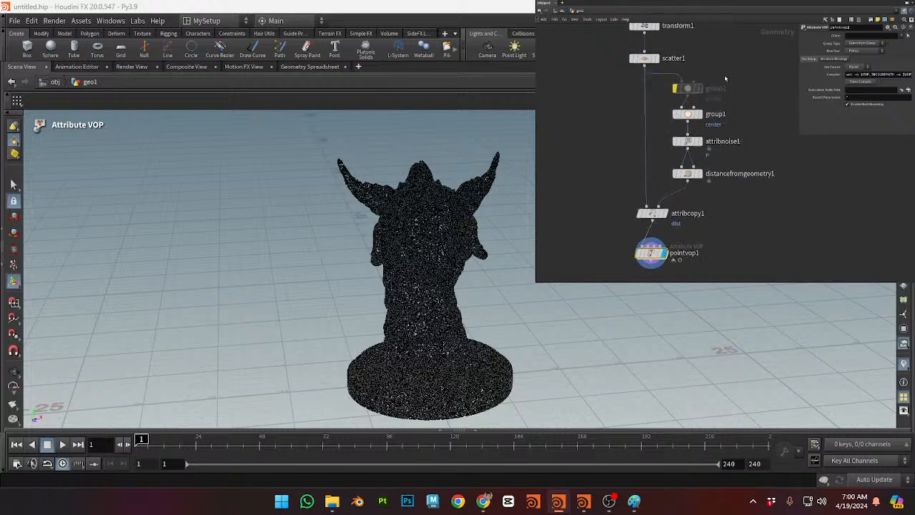
pyautogui.press('q')
pyautogui.moveTo(728, 79); pyautogui.dragTo(657, 122)
pyautogui.press('q')
pyautogui.moveTo(734, 75); pyautogui.dragTo(646, 132)
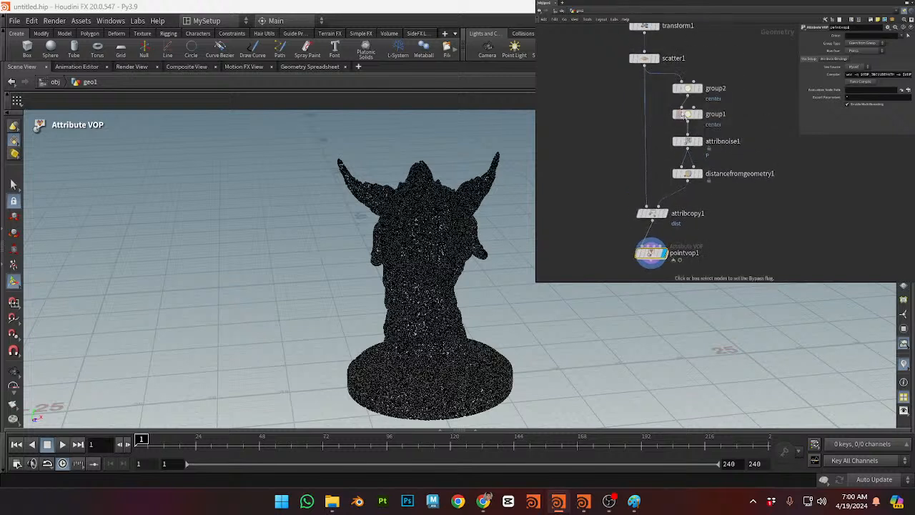
# Step: Play the animation to check the spread starting from both groups together, and rewind to the first frame
pyautogui.moveTo(616, 212); pyautogui.dragTo(622, 171, button='middle')
pyautogui.press('Up')
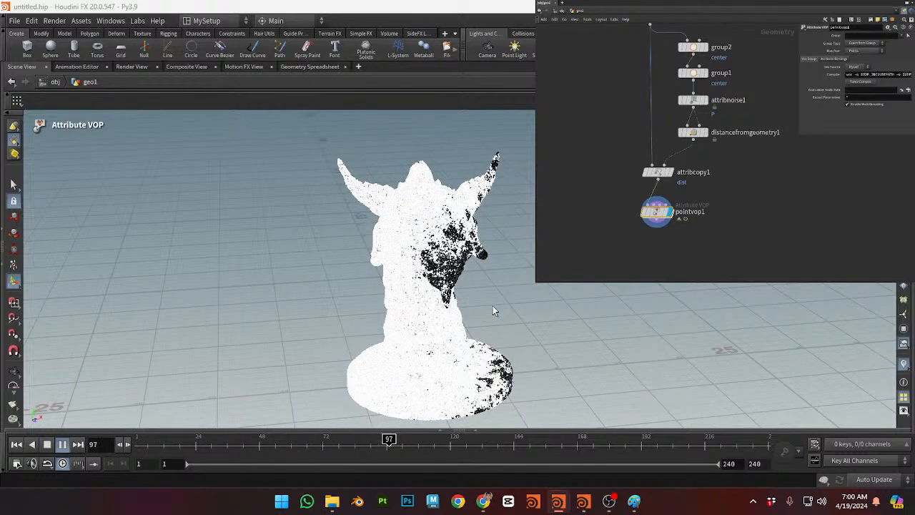
pyautogui.hotkey('ctrl', 'Up')
# Step: Add a Transform node fed by the output of pointvop1
pyautogui.keyDown('alt'); pyautogui.moveTo(539, 303); pyautogui.dragTo(740, 222); pyautogui.keyUp('alt')
pyautogui.keyDown('alt'); pyautogui.moveTo(741, 223); pyautogui.dragTo(770, 114, button='middle'); pyautogui.keyUp('alt')
pyautogui.scroll(-1, 728, 123)
pyautogui.moveTo(675, 112); pyautogui.dragTo(685, 114, button='middle')
pyautogui.click(653, 148)
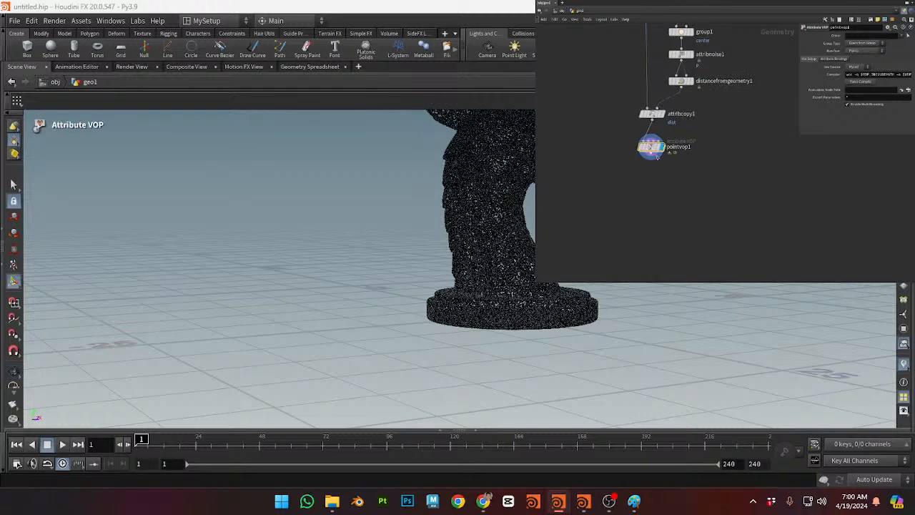
pyautogui.keyDown('alt'); pyautogui.moveTo(807, 363); pyautogui.dragTo(601, 250); pyautogui.keyUp('alt')
pyautogui.keyDown('alt'); pyautogui.moveTo(600, 251); pyautogui.dragTo(438, 281, button='middle'); pyautogui.keyUp('alt')
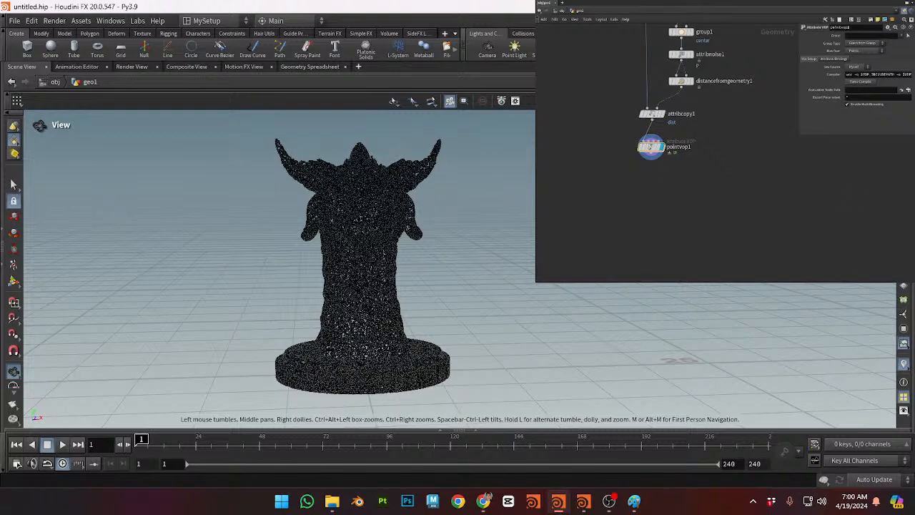
pyautogui.keyDown('alt'); pyautogui.moveTo(438, 280); pyautogui.dragTo(400, 280, button='right'); pyautogui.keyUp('alt')
pyautogui.keyDown('alt'); pyautogui.moveTo(400, 280); pyautogui.dragTo(463, 274, button='middle'); pyautogui.keyUp('alt')
pyautogui.click(651, 157)
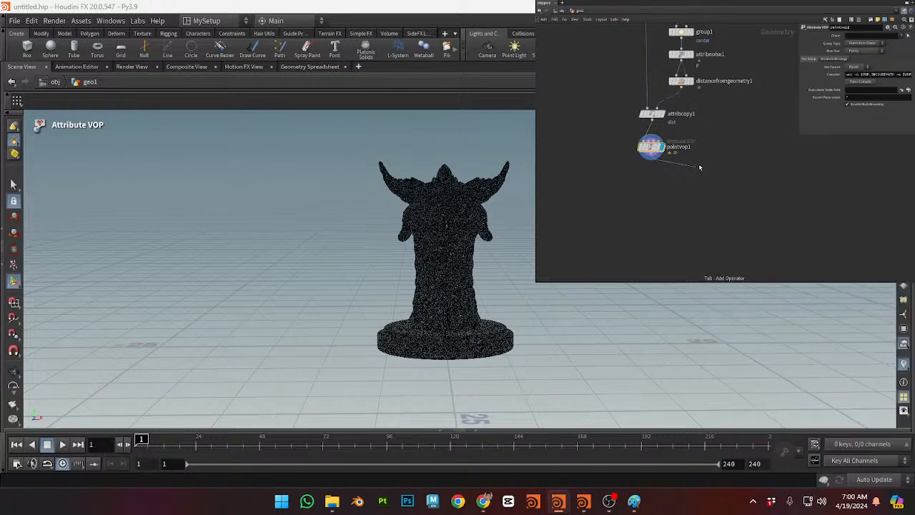
pyautogui.press('t')
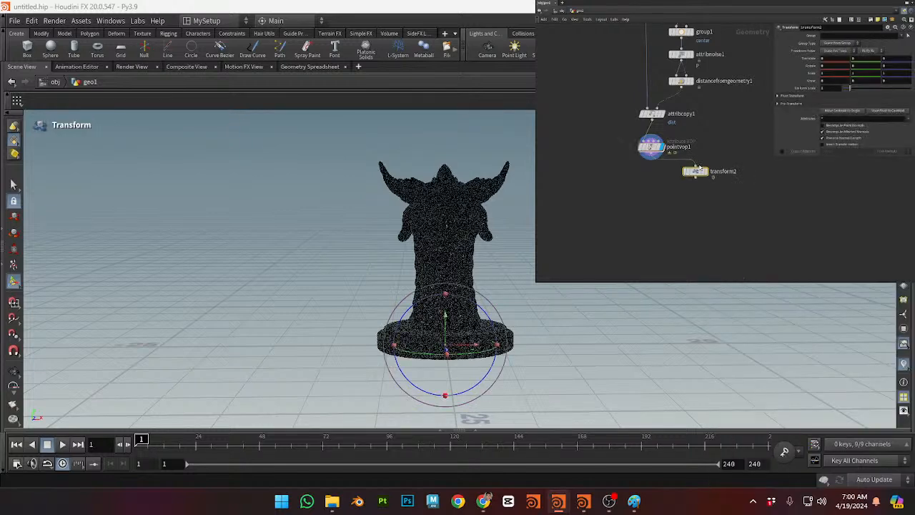
# Step: Move the transformed copy along X so it stands well beside the original model
pyautogui.moveTo(719, 121); pyautogui.dragTo(719, 141, button='middle')
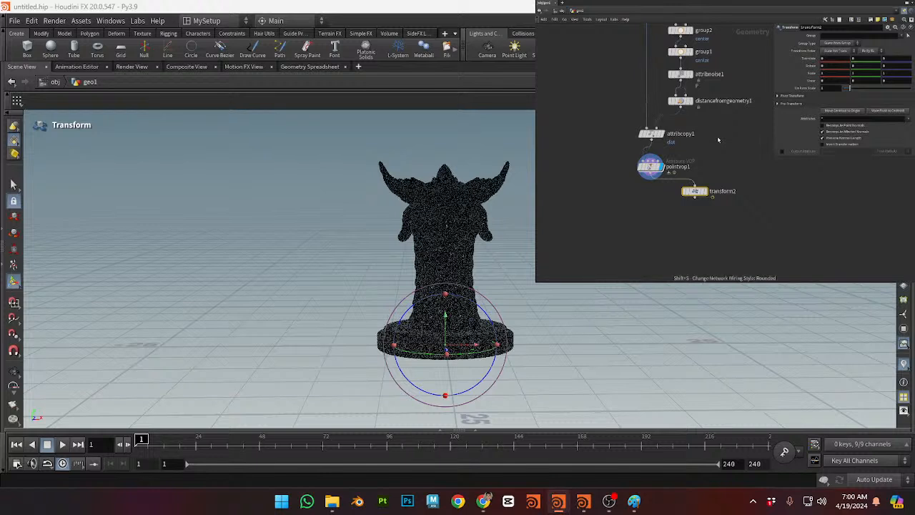
pyautogui.moveTo(719, 166); pyautogui.dragTo(726, 121, button='middle')
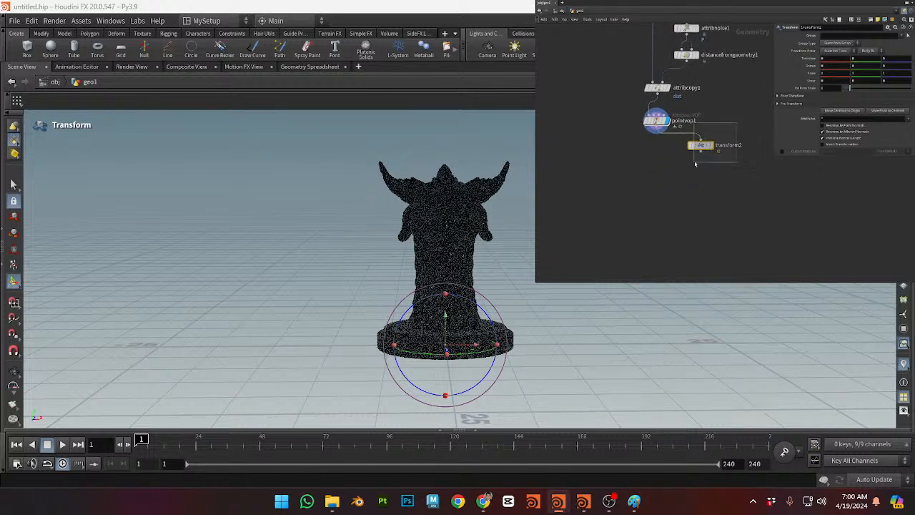
pyautogui.moveTo(482, 347); pyautogui.dragTo(739, 348)
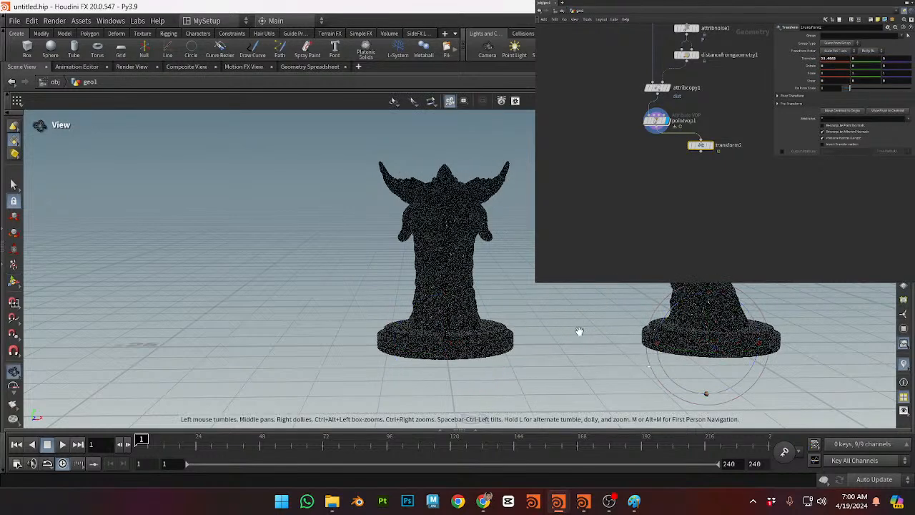
pyautogui.keyDown('alt'); pyautogui.moveTo(602, 341); pyautogui.dragTo(302, 300, button='right'); pyautogui.keyUp('alt')
pyautogui.keyDown('alt'); pyautogui.moveTo(303, 300); pyautogui.dragTo(651, 318); pyautogui.keyUp('alt')
# Step: Try uniform scales of 5 and 3 on transform2
pyautogui.press('r')
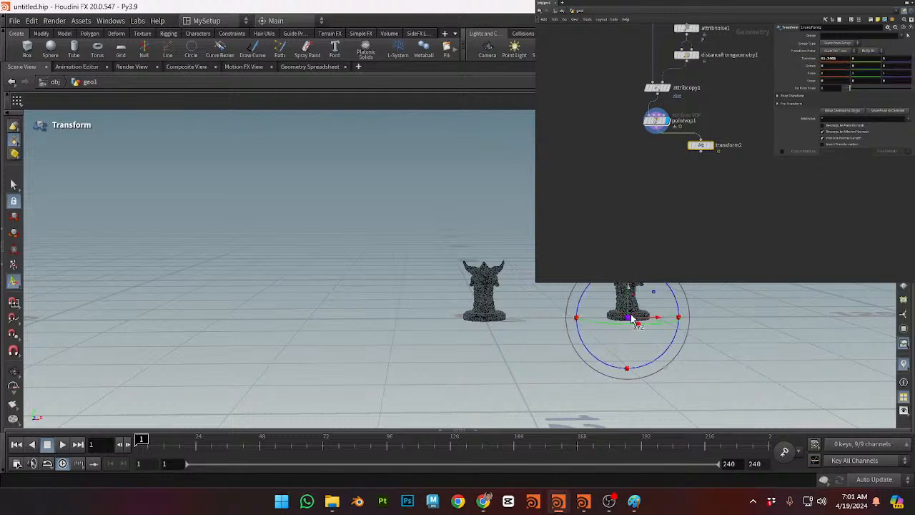
pyautogui.press('e')
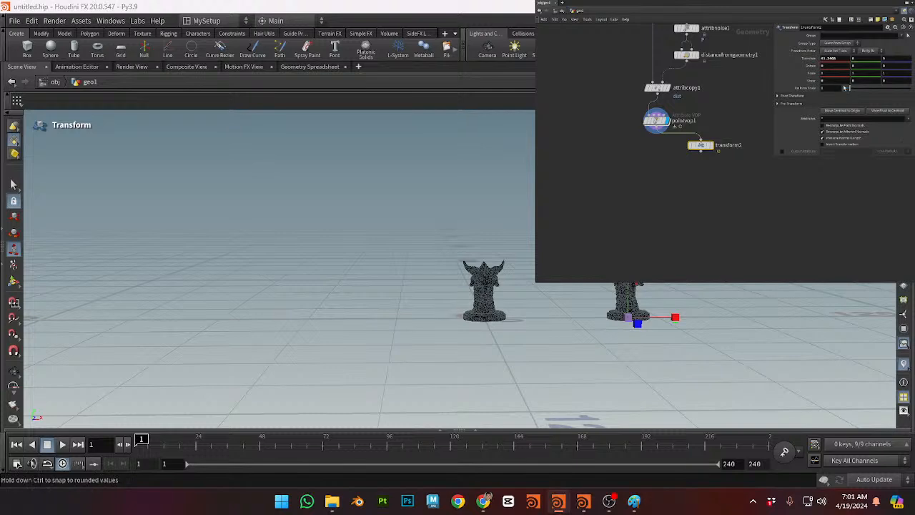
pyautogui.moveTo(833, 89); pyautogui.dragTo(783, 97)
pyautogui.press('Return')
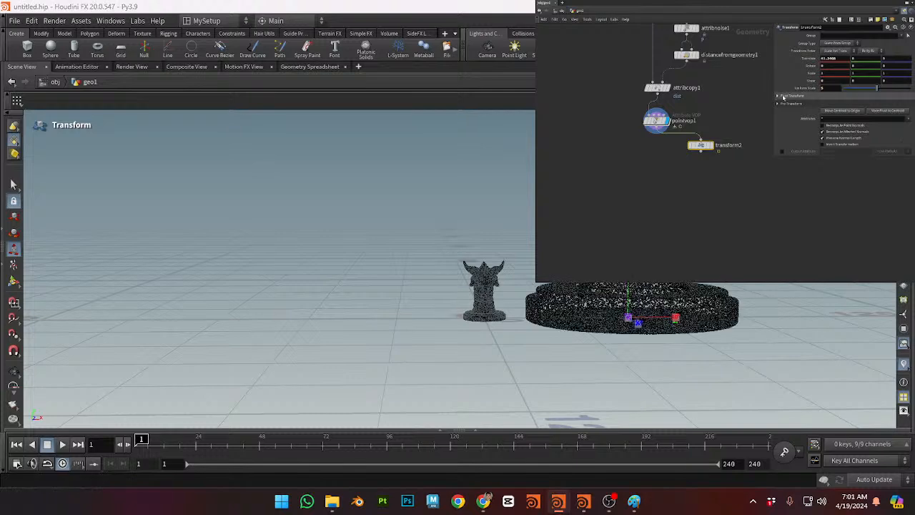
pyautogui.keyDown('alt'); pyautogui.moveTo(847, 296); pyautogui.dragTo(771, 315, button='right'); pyautogui.keyUp('alt')
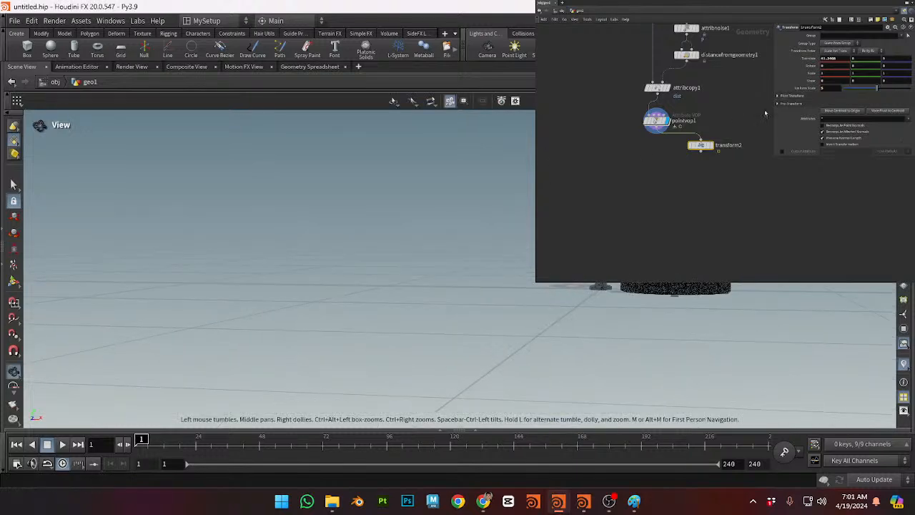
pyautogui.write('t3')
pyautogui.press('Return')
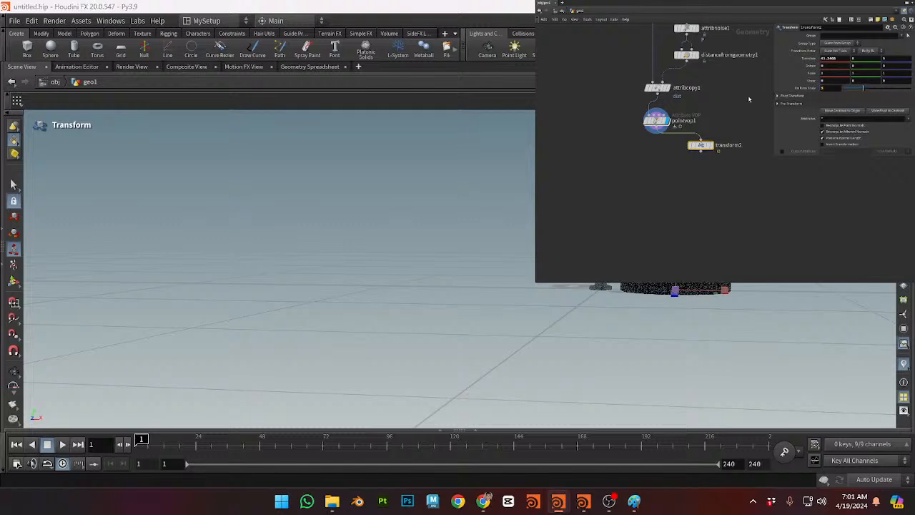
# Step: Lower the transformed copy along Y and rotate it -26 degrees about Z
pyautogui.keyDown('alt'); pyautogui.moveTo(686, 329); pyautogui.dragTo(647, 340); pyautogui.keyUp('alt')
pyautogui.press('t')
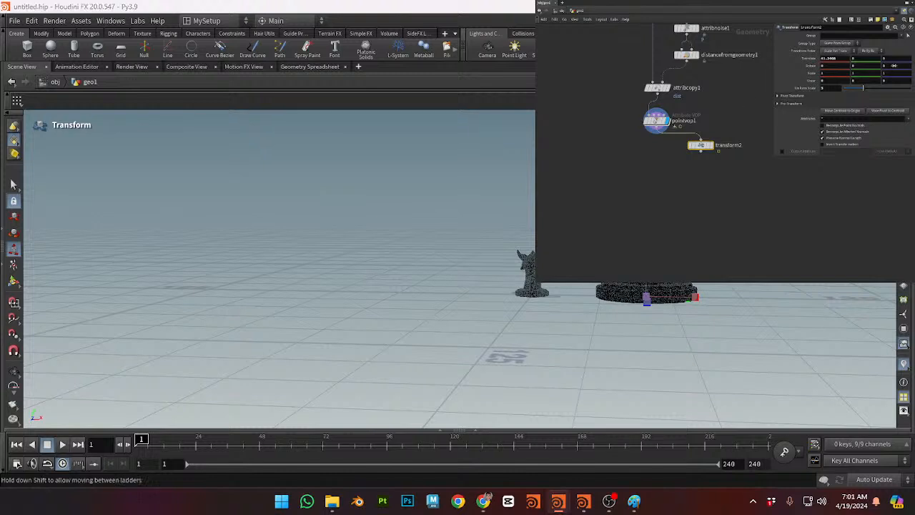
pyautogui.moveTo(893, 54); pyautogui.dragTo(822, 53, button='middle')
pyautogui.moveTo(894, 67); pyautogui.dragTo(561, 55, button='middle')
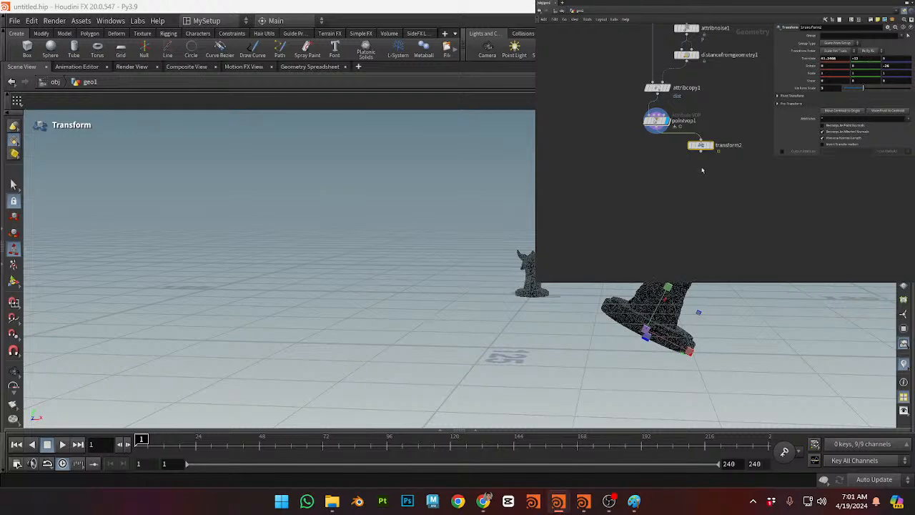
# Step: Set the uniform scale of transform2 to 4
pyautogui.keyDown('alt'); pyautogui.moveTo(698, 294); pyautogui.dragTo(744, 286); pyautogui.keyUp('alt')
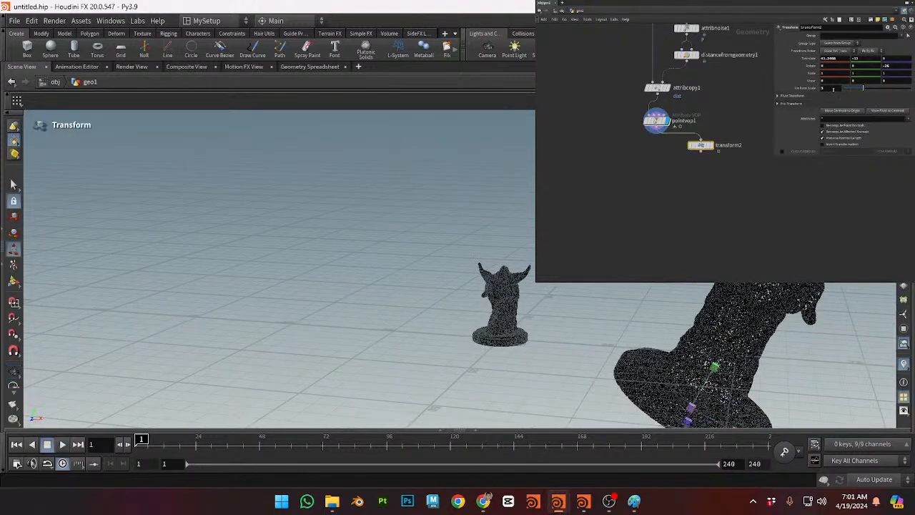
pyautogui.write('4')
pyautogui.press('Return')
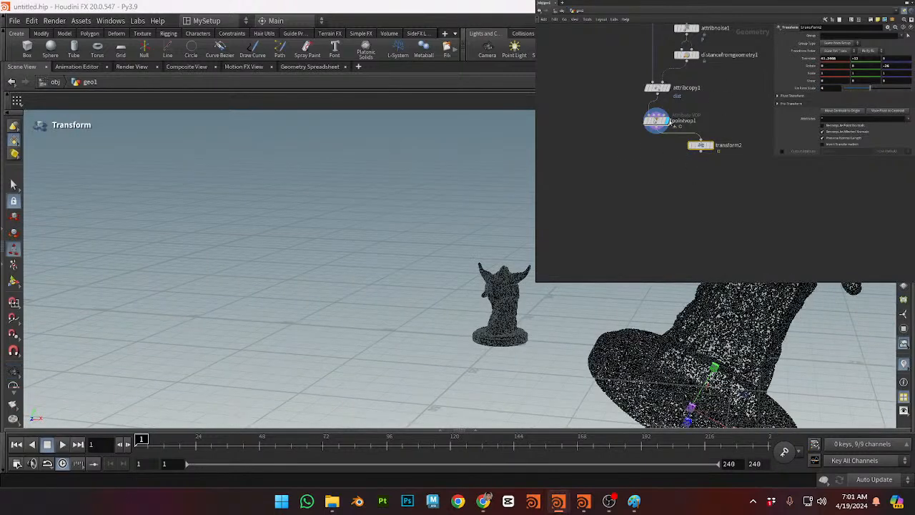
# Step: Lower the enlarged copy further along Y and shift it farther along X, undoing the trial Z offset
pyautogui.keyDown('alt'); pyautogui.moveTo(697, 317); pyautogui.dragTo(381, 285, button='right'); pyautogui.keyUp('alt')
pyautogui.keyDown('alt'); pyautogui.moveTo(382, 286); pyautogui.dragTo(403, 254); pyautogui.keyUp('alt')
pyautogui.keyDown('alt'); pyautogui.moveTo(423, 254); pyautogui.dragTo(404, 254, button='middle'); pyautogui.keyUp('alt')
pyautogui.moveTo(866, 58); pyautogui.dragTo(843, 50, button='middle')
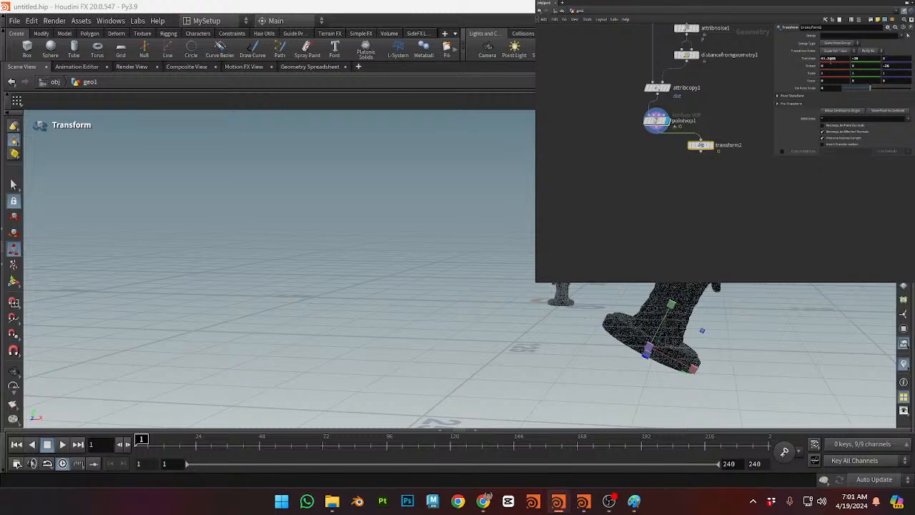
pyautogui.moveTo(900, 59); pyautogui.dragTo(892, 58, button='middle')
pyautogui.hotkey('ctrl', 'z')
pyautogui.moveTo(834, 58)
pyautogui.mouseDown(button='middle')
pyautogui.moveTo(784, 57)
pyautogui.moveTo(897, 57)
pyautogui.moveTo(839, 56)
pyautogui.moveTo(843, 62)
pyautogui.moveTo(788, 47)
pyautogui.moveTo(865, 47)
pyautogui.moveTo(846, 50)
pyautogui.mouseUp(button='middle')
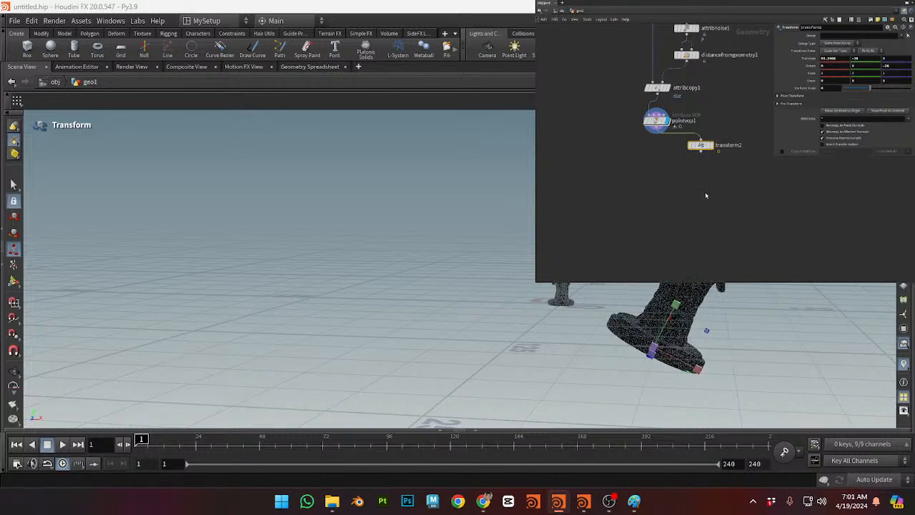
# Step: Add an Attribute Noise node connected below transform2
pyautogui.click(706, 196)
pyautogui.click(700, 146)
pyautogui.click(701, 153)
pyautogui.click(700, 175)
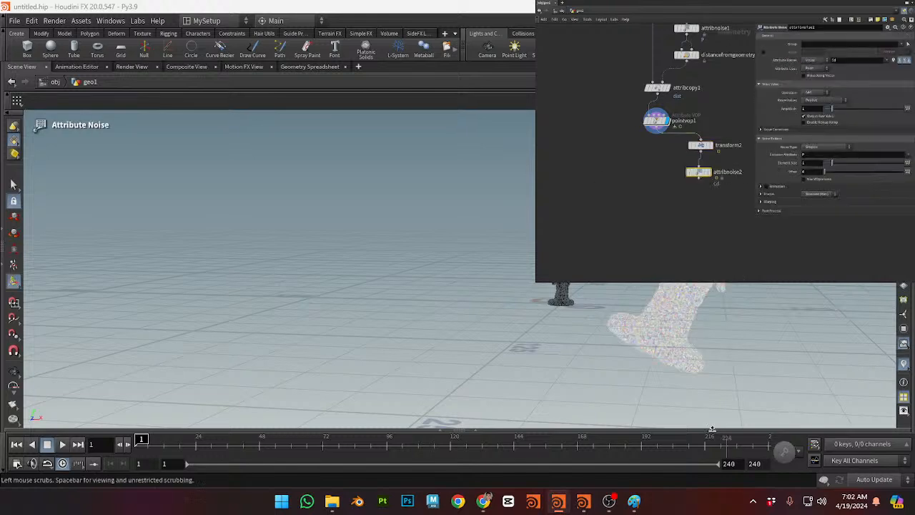
pyautogui.press('Escape')
# Step: Set the attribute name of attribnoise2 to P so the noise displaces the point positions
pyautogui.moveTo(725, 306); pyautogui.dragTo(774, 290, button='right')
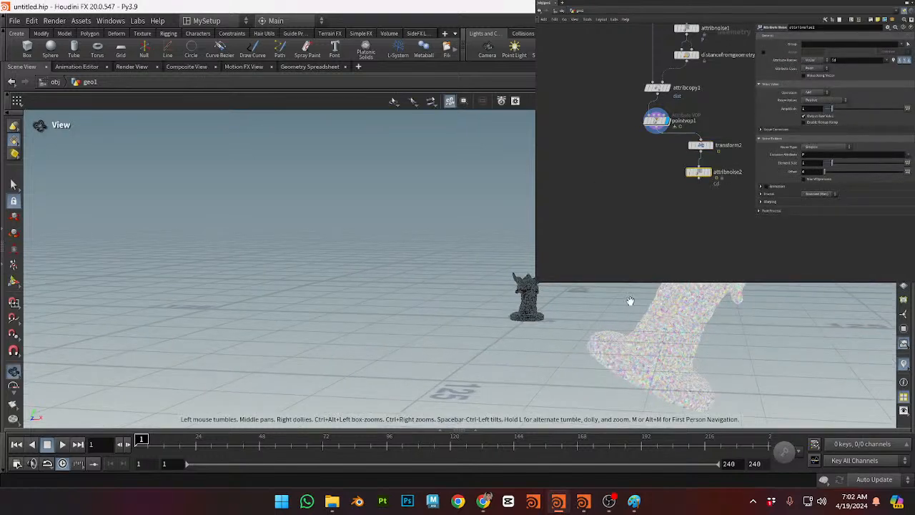
pyautogui.moveTo(637, 301); pyautogui.dragTo(591, 246, button='middle')
pyautogui.press('Return')
pyautogui.write('P')
pyautogui.press('Return')
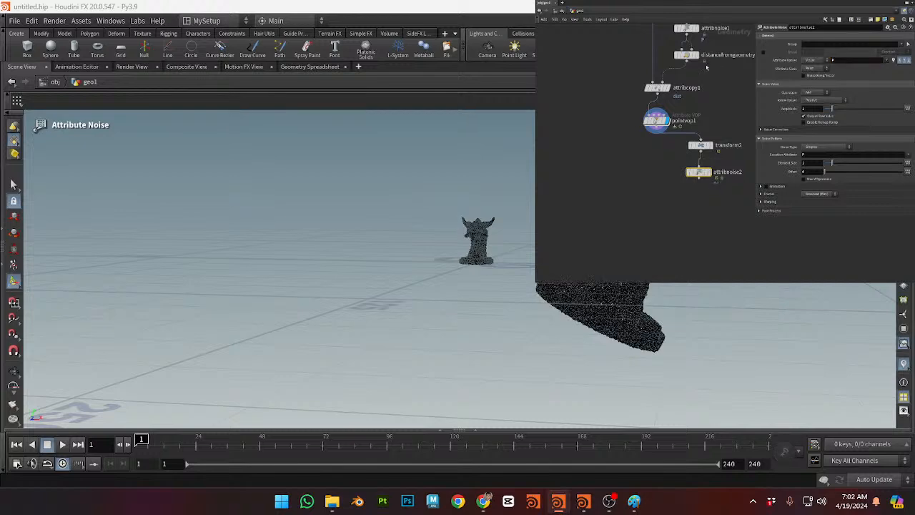
# Step: Raise the amplitude of attribnoise2 and set its range values to Zero Centered
pyautogui.keyDown('alt'); pyautogui.moveTo(400, 314); pyautogui.dragTo(522, 327); pyautogui.keyUp('alt')
pyautogui.moveTo(832, 108); pyautogui.dragTo(867, 112)
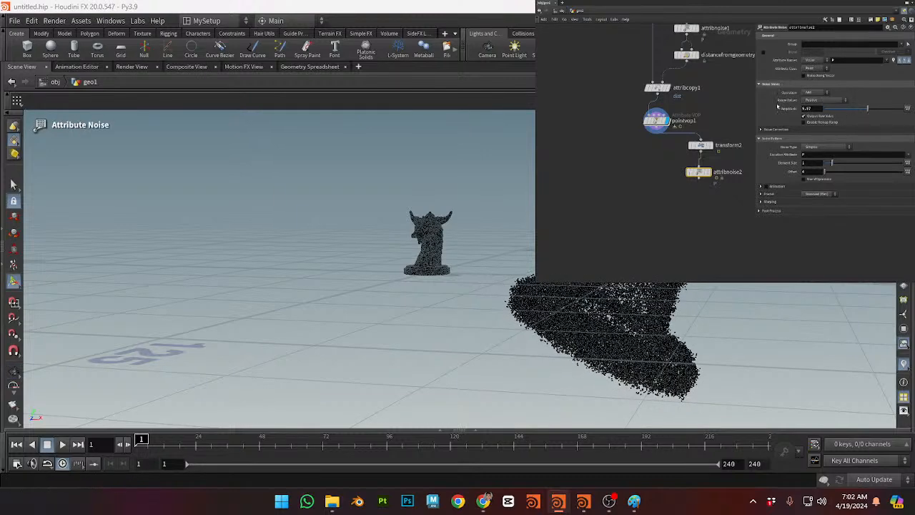
pyautogui.click(813, 101)
pyautogui.click(823, 115)
pyautogui.keyDown('alt'); pyautogui.moveTo(343, 286); pyautogui.dragTo(465, 297); pyautogui.keyUp('alt')
# Step: Set the amplitude of attribnoise2 to 20 and its element size to about 7.8
pyautogui.moveTo(867, 109); pyautogui.dragTo(902, 109)
pyautogui.moveTo(811, 109); pyautogui.dragTo(727, 116)
pyautogui.write('20')
pyautogui.press('Return')
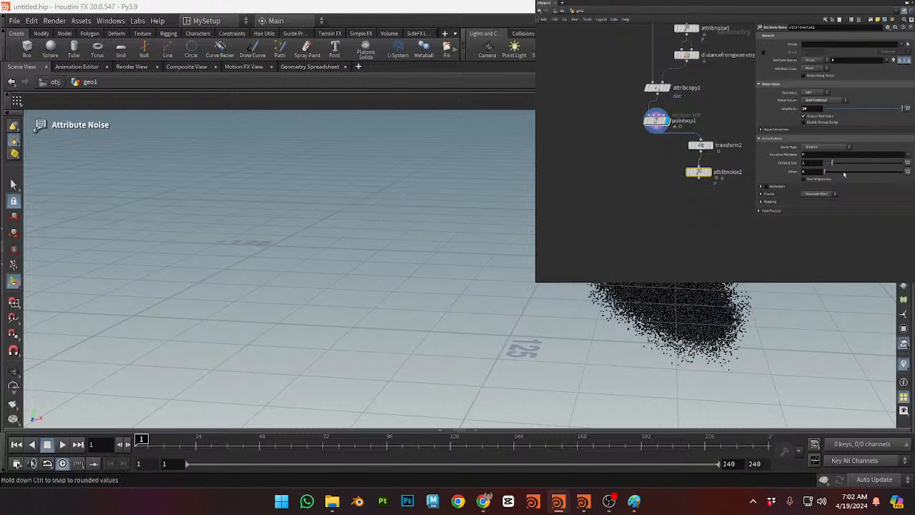
pyautogui.moveTo(832, 164); pyautogui.dragTo(885, 170)
# Step: Duplicate the attribnoise2 node and place the copy directly below it in the chain
pyautogui.moveTo(719, 90); pyautogui.dragTo(716, 116, button='middle')
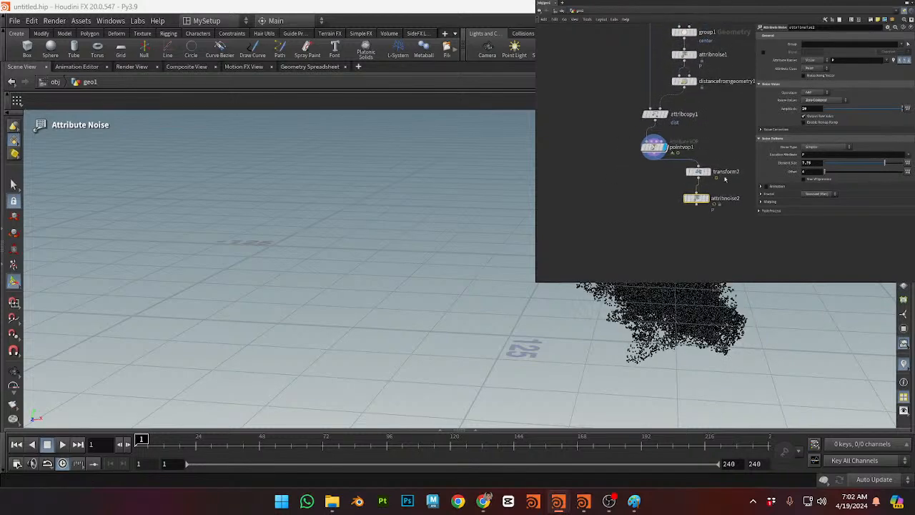
pyautogui.moveTo(698, 203); pyautogui.dragTo(700, 203)
pyautogui.moveTo(719, 100); pyautogui.dragTo(707, 84, button='middle')
pyautogui.scroll(2, 694, 121)
pyautogui.moveTo(711, 156); pyautogui.dragTo(710, 100, button='middle')
pyautogui.keyDown('alt'); pyautogui.moveTo(688, 143); pyautogui.dragTo(684, 174); pyautogui.keyUp('alt')
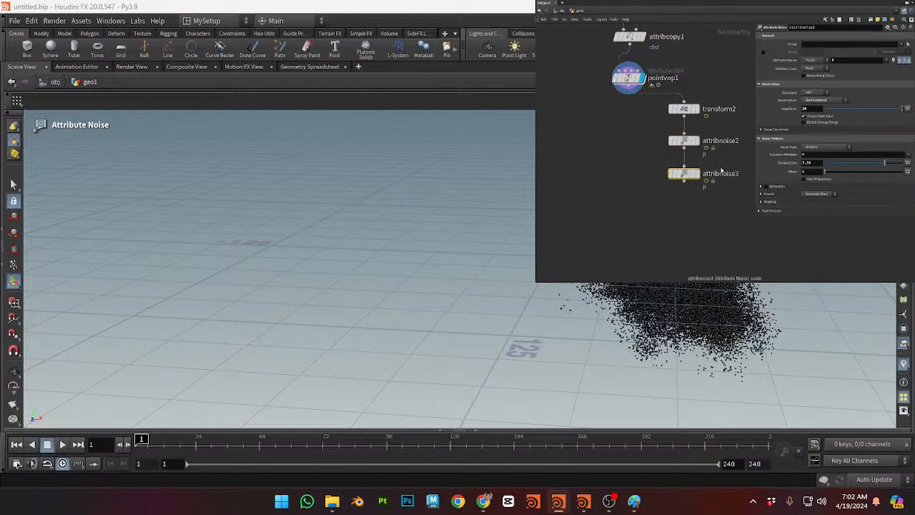
# Step: Reduce the amplitude of attribnoise3 to about 2.5 and slightly lower its element size
pyautogui.moveTo(900, 109); pyautogui.dragTo(844, 108)
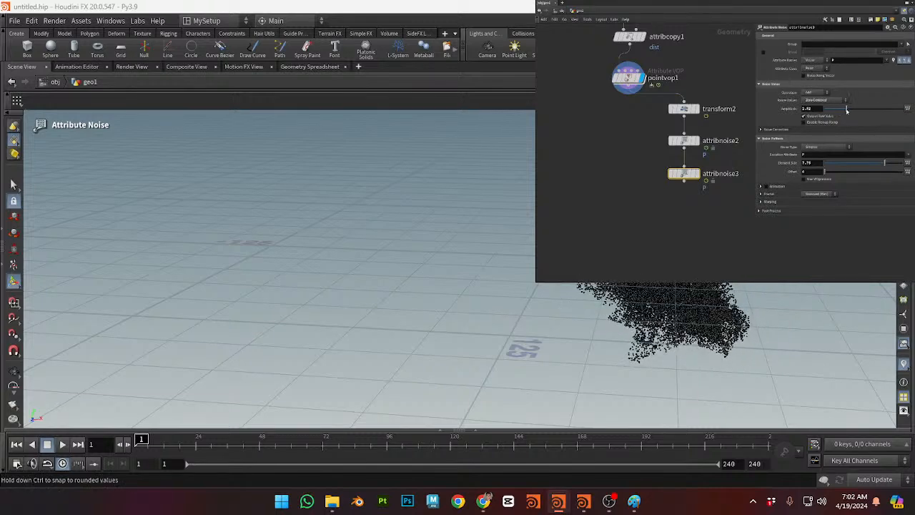
pyautogui.moveTo(884, 164)
pyautogui.mouseDown()
pyautogui.moveTo(874, 165)
pyautogui.moveTo(881, 165)
pyautogui.mouseUp()
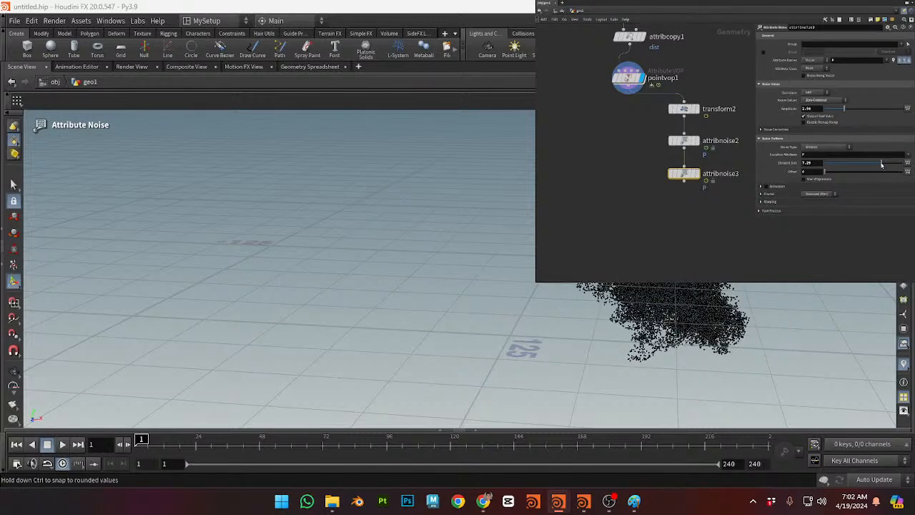
# Step: Set the noise pattern offset of attribnoise2 to the expression $F
pyautogui.click(684, 140)
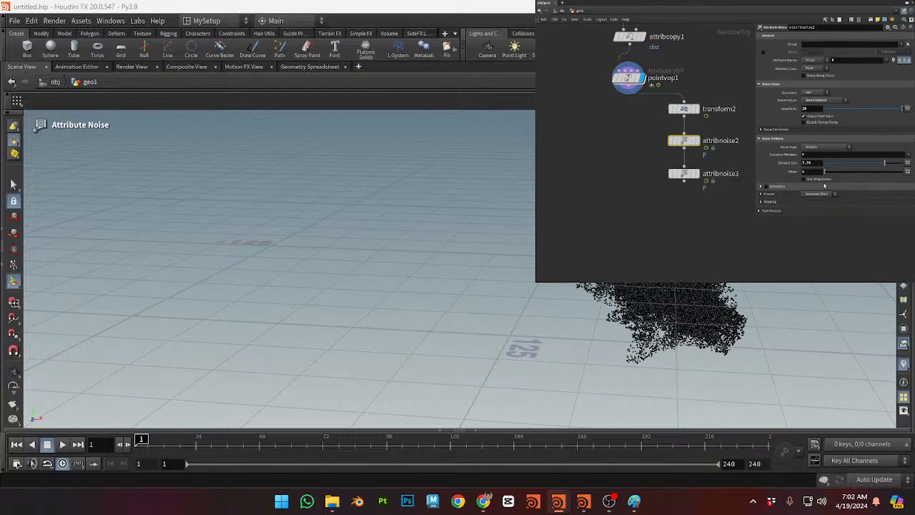
pyautogui.write('$')
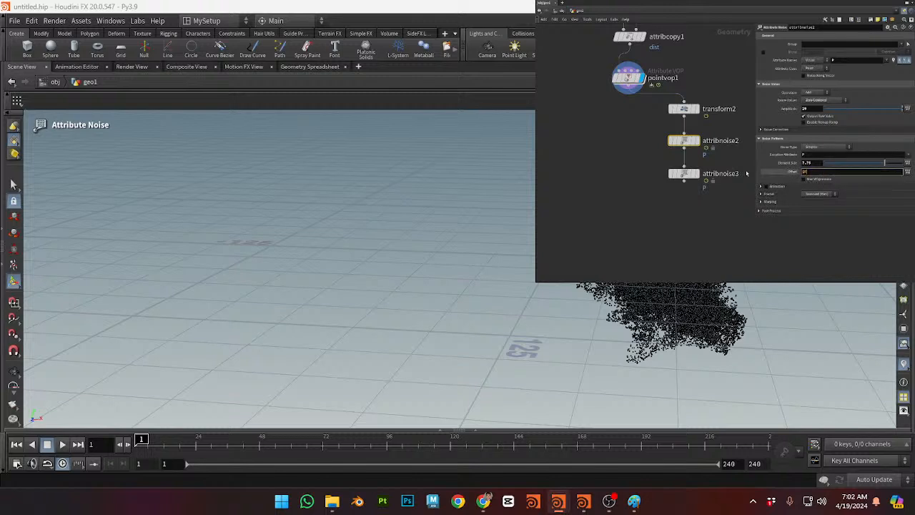
pyautogui.press('Return')
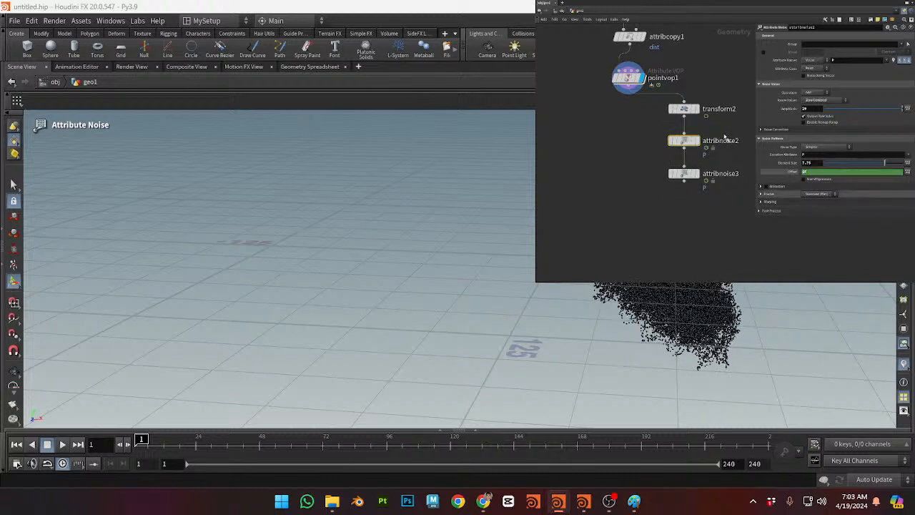
# Step: Play the animation with attribnoise2 displayed to check the noise motion, replay it with the slowed offset, and rewind
pyautogui.press('Up')
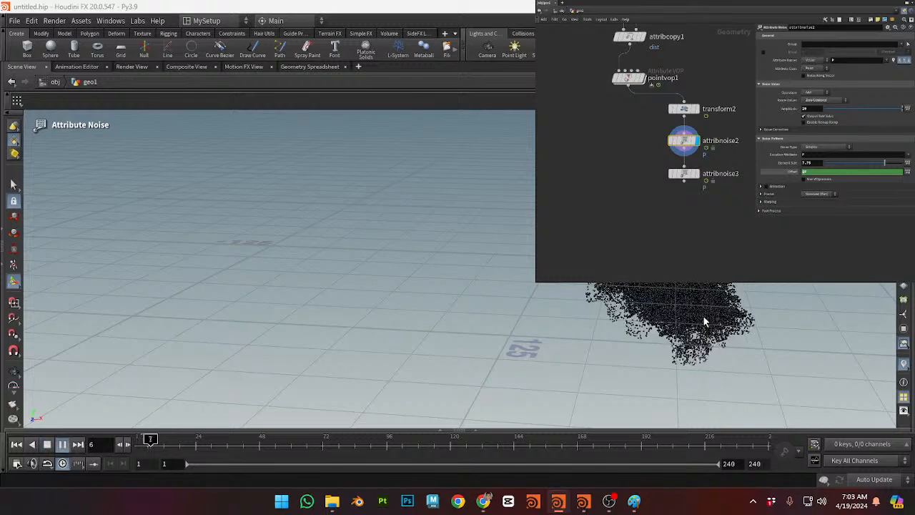
pyautogui.hotkey('ctrl', 'Up')
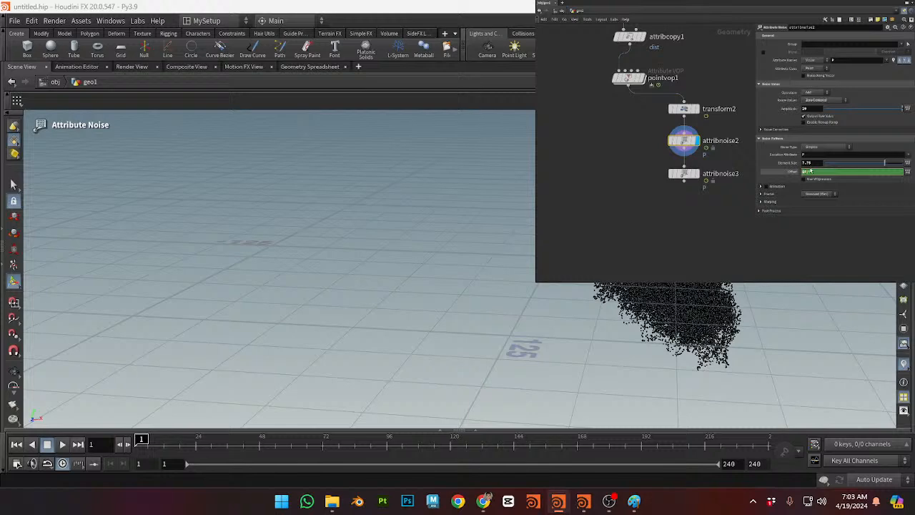
pyautogui.press('Up')
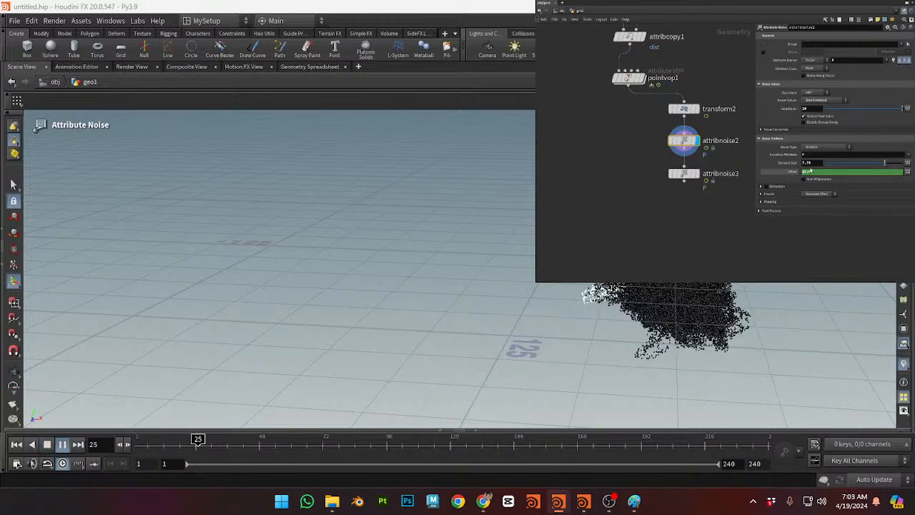
pyautogui.hotkey('ctrl', 'Up')
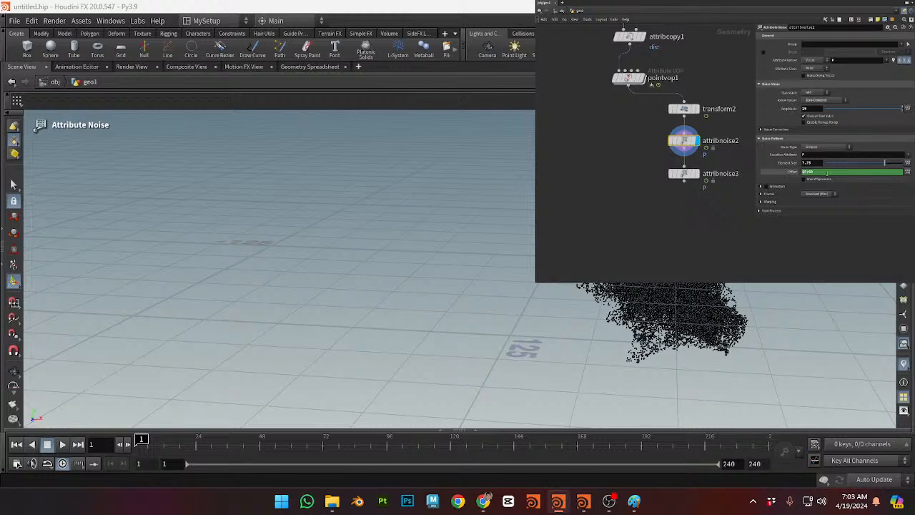
# Step: Give attribnoise3 a frame-based noise offset expression, display that node and play the animation to check the combined motion
pyautogui.press('Up')
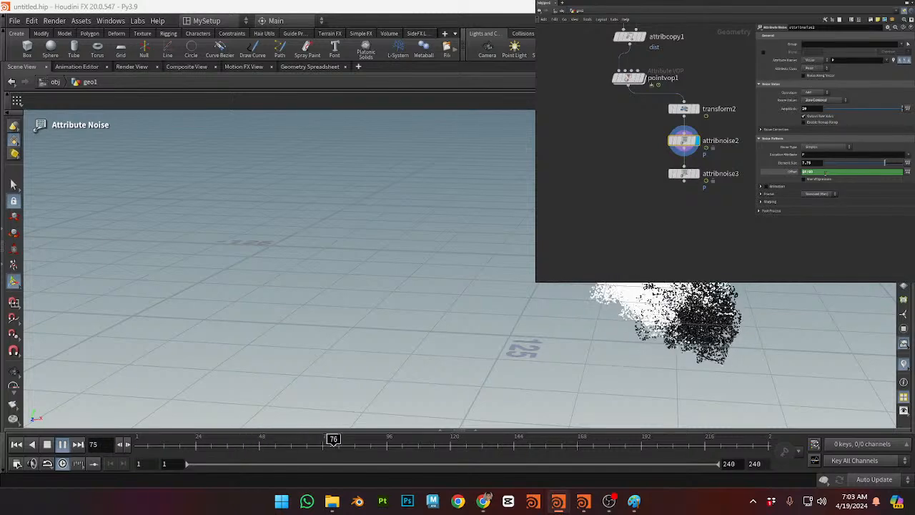
pyautogui.hotkey('ctrl', 'Up')
pyautogui.moveTo(716, 162); pyautogui.dragTo(696, 174)
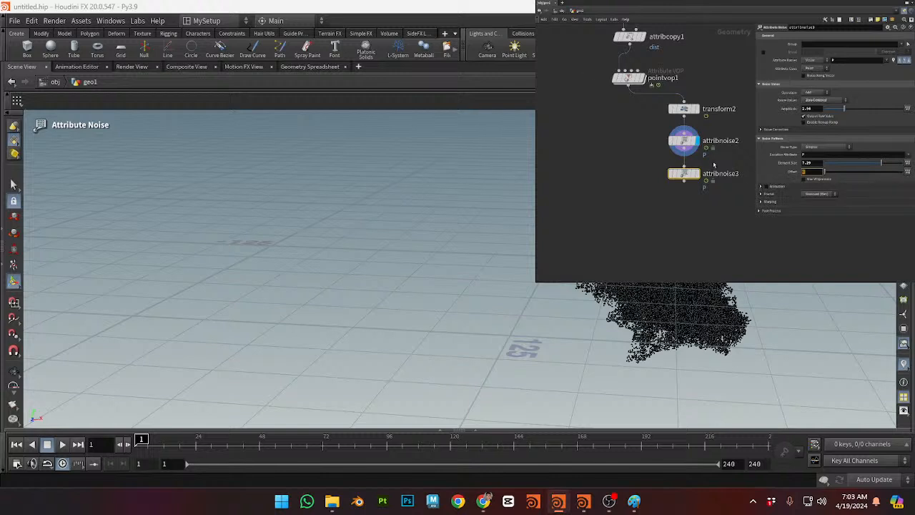
pyautogui.write('r')
pyautogui.moveTo(717, 163); pyautogui.dragTo(647, 188)
pyautogui.click(724, 164)
pyautogui.moveTo(719, 158); pyautogui.dragTo(649, 187)
pyautogui.press('r')
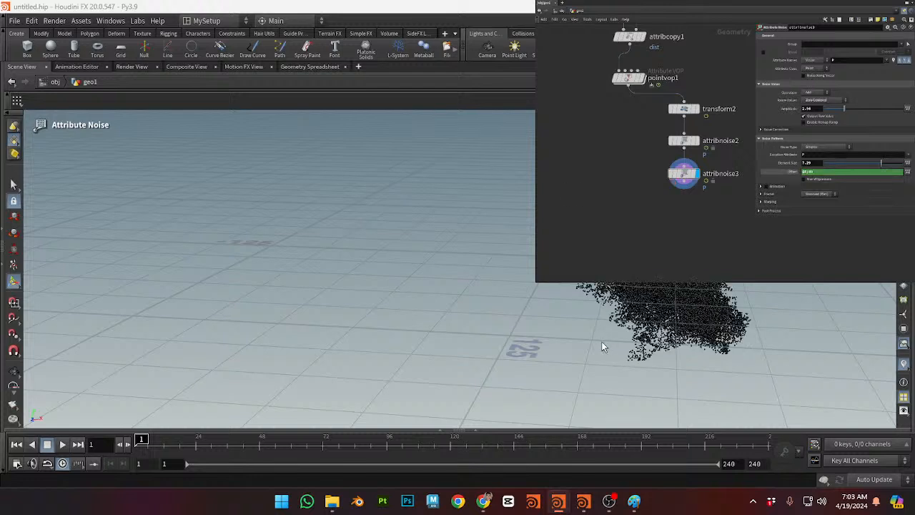
pyautogui.press('Up')
pyautogui.press('Down')
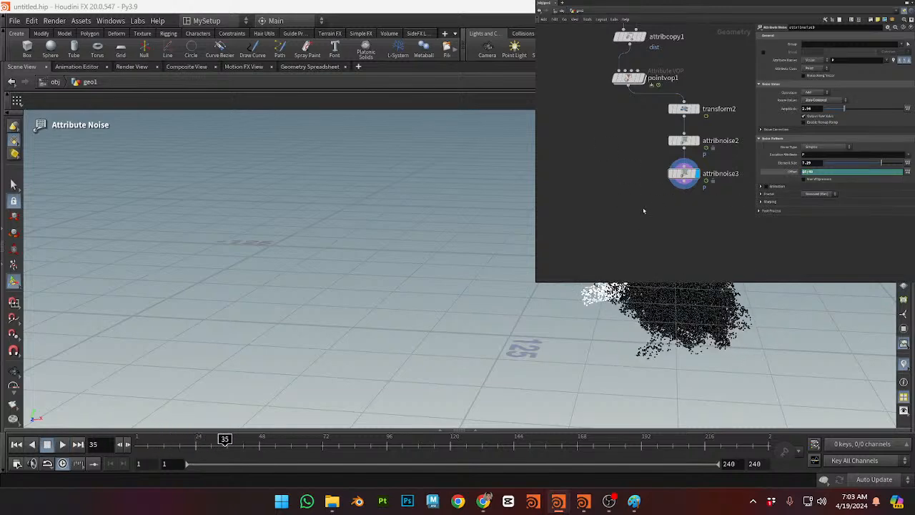
# Step: Add a Rest Position node, wiring pointvop1 into its first input and attribnoise3 into its second
pyautogui.moveTo(599, 164); pyautogui.dragTo(607, 124, button='middle')
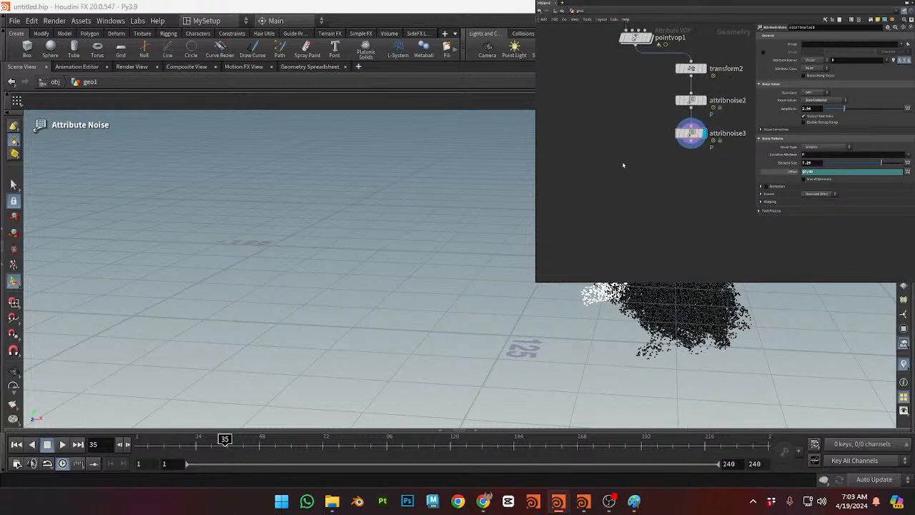
pyautogui.press('Return')
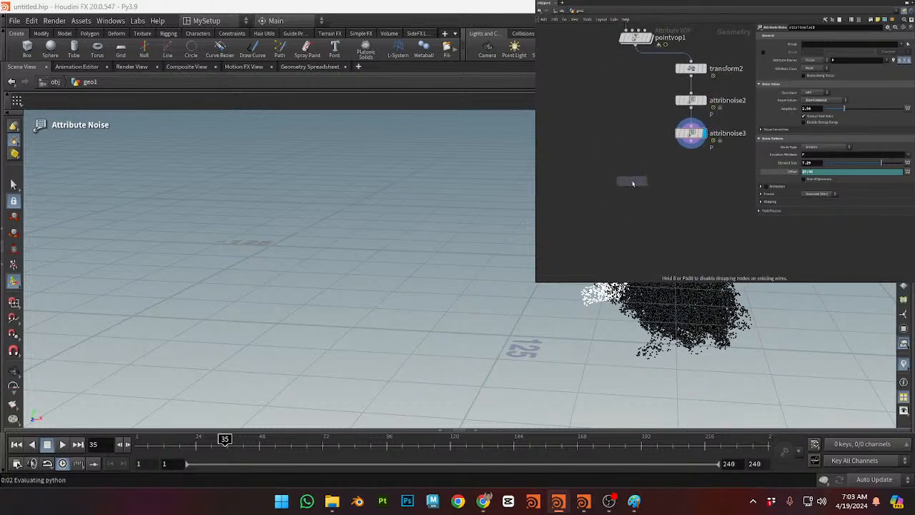
pyautogui.click(633, 178)
pyautogui.moveTo(641, 51); pyautogui.dragTo(634, 184)
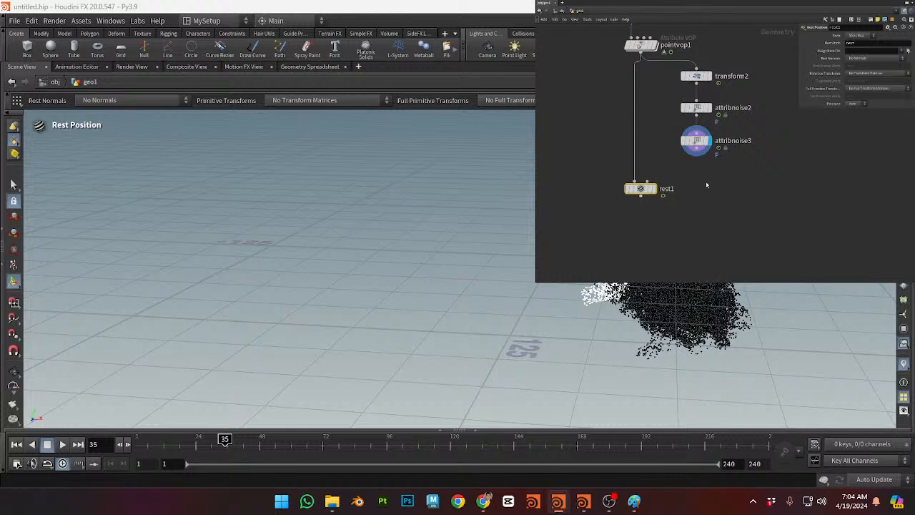
pyautogui.moveTo(696, 152); pyautogui.dragTo(647, 183)
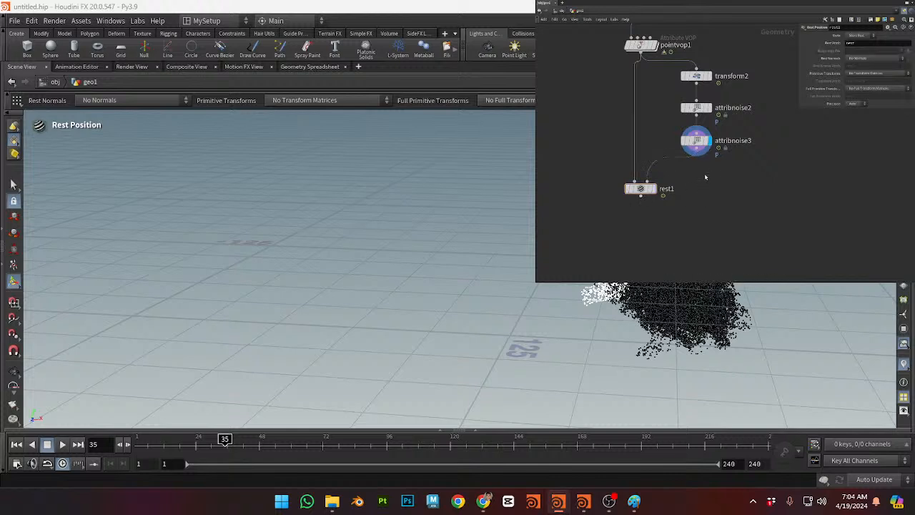
# Step: Display rest1, bring the chess piece's points into view and select the node
pyautogui.click(652, 189)
pyautogui.moveTo(493, 301); pyautogui.dragTo(435, 279)
pyautogui.moveTo(436, 279); pyautogui.dragTo(419, 262, button='middle')
pyautogui.moveTo(419, 261); pyautogui.dragTo(375, 255)
pyautogui.moveTo(375, 255); pyautogui.dragTo(451, 290, button='middle')
pyautogui.moveTo(451, 290); pyautogui.dragTo(405, 279, button='right')
pyautogui.moveTo(404, 280); pyautogui.dragTo(488, 284)
pyautogui.moveTo(488, 283); pyautogui.dragTo(408, 279, button='right')
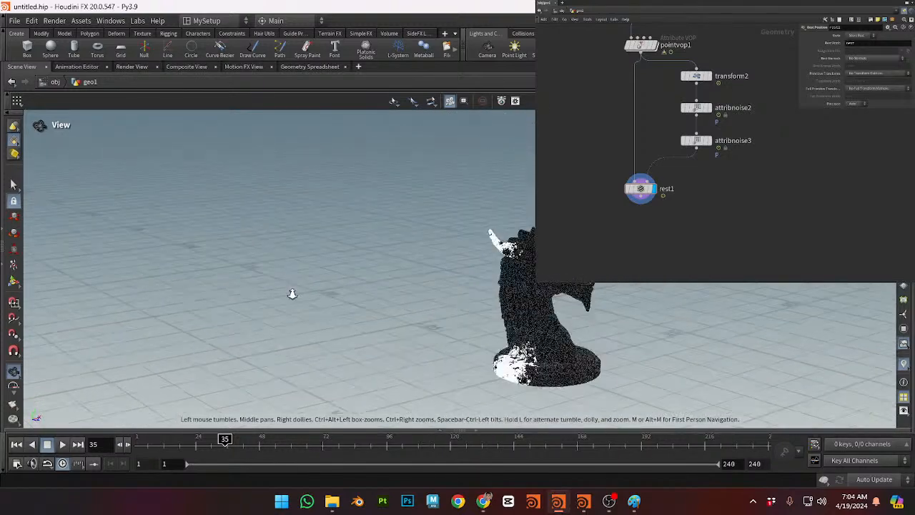
pyautogui.moveTo(408, 280)
pyautogui.mouseDown()
pyautogui.moveTo(343, 279)
pyautogui.moveTo(415, 266)
pyautogui.mouseUp()
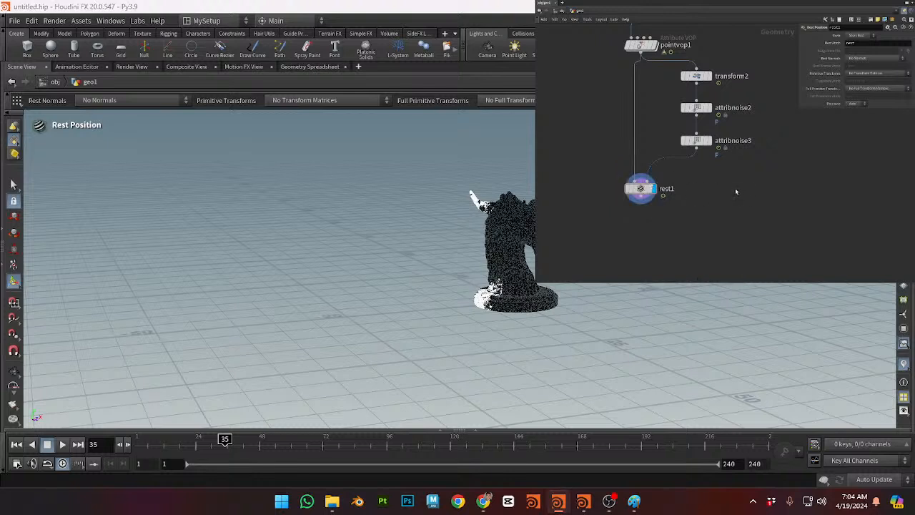
pyautogui.moveTo(641, 191)
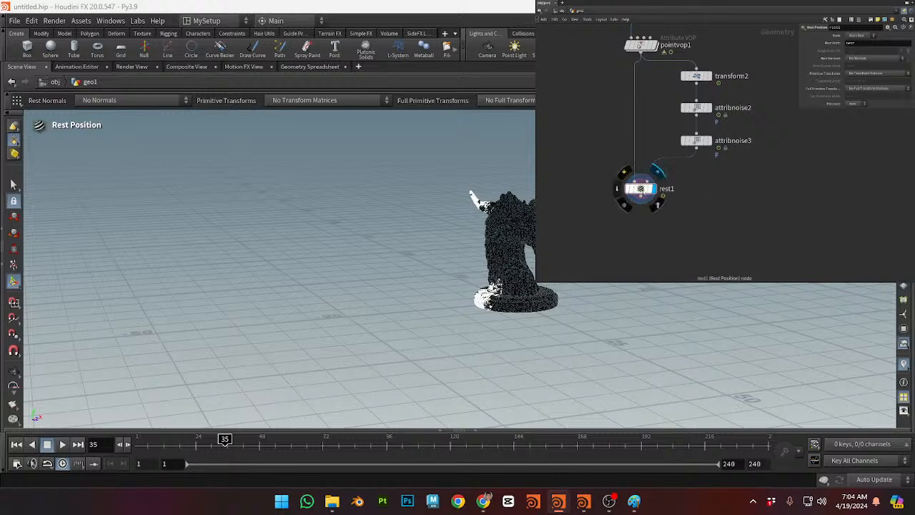
pyautogui.click(642, 191)
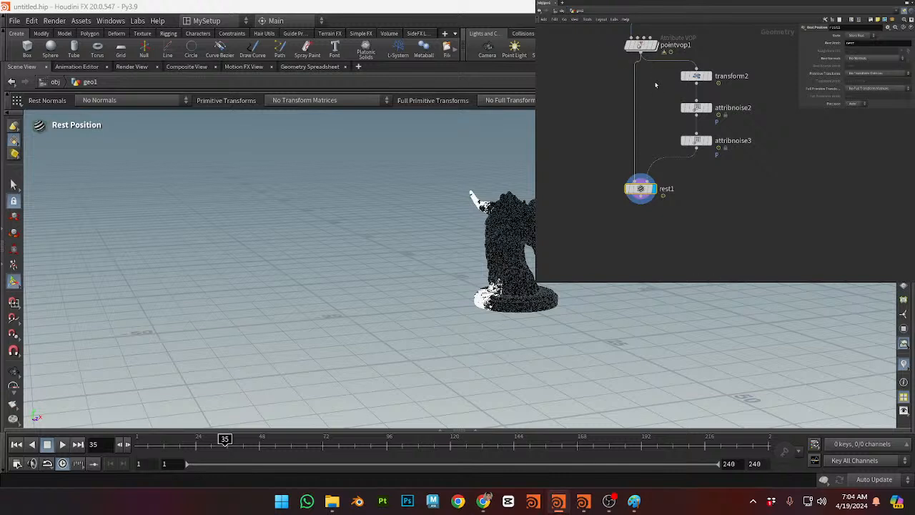
# Step: Add a point Attribute VOP node directly below rest1 and connect it to rest1's output
pyautogui.moveTo(656, 84); pyautogui.dragTo(633, 151, button='middle')
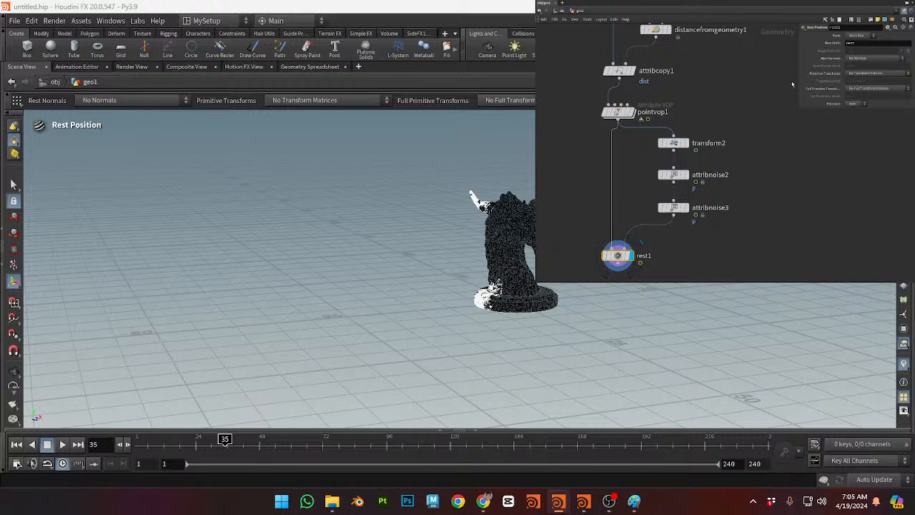
pyautogui.press('f')
pyautogui.click(664, 169)
pyautogui.press('Escape')
pyautogui.press('Tab')
pyautogui.press('Escape')
pyautogui.click(669, 190)
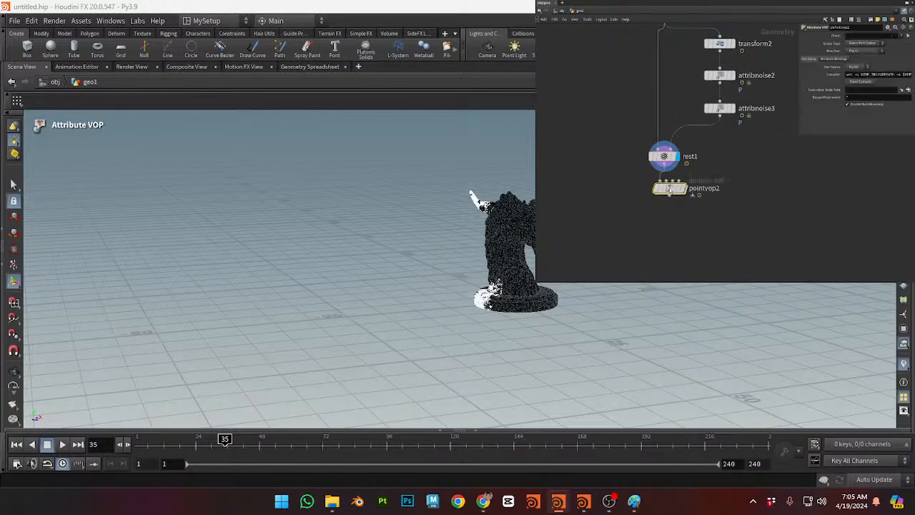
pyautogui.moveTo(669, 190); pyautogui.dragTo(664, 203)
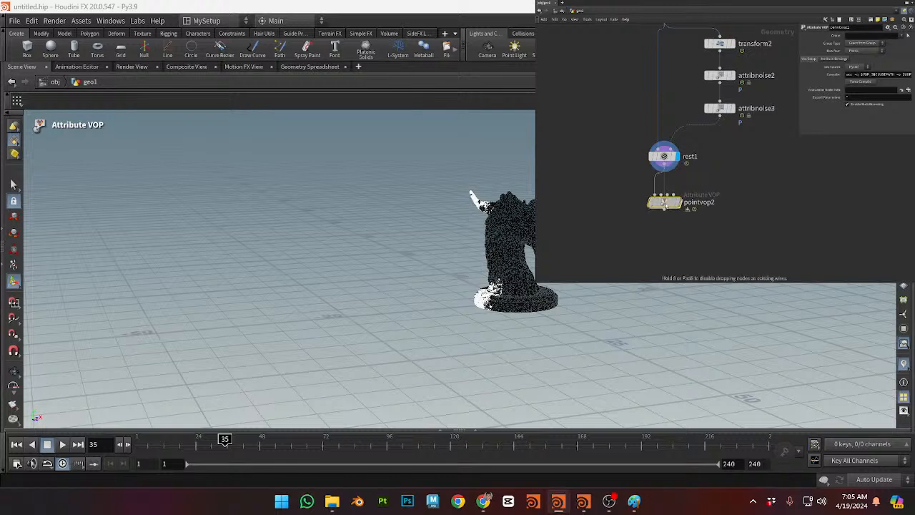
# Step: Inside pointvop2, add a Bind node below the global parameters and set its name to anim
pyautogui.doubleClick(664, 202)
pyautogui.moveTo(652, 122); pyautogui.dragTo(612, 91)
pyautogui.click(688, 166)
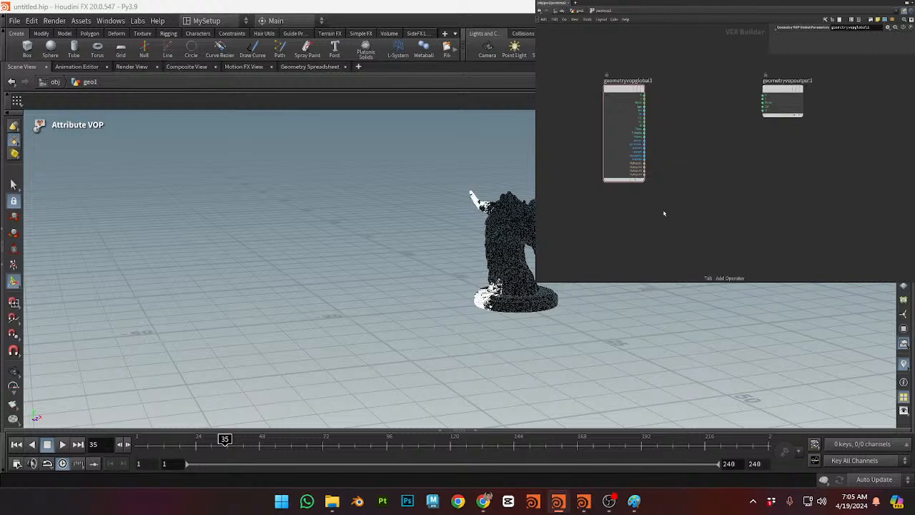
pyautogui.press('Return')
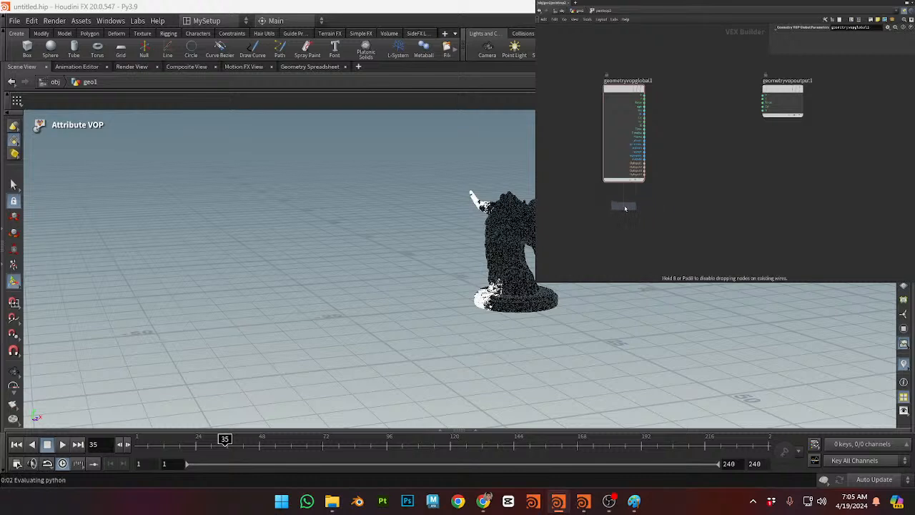
pyautogui.click(624, 213)
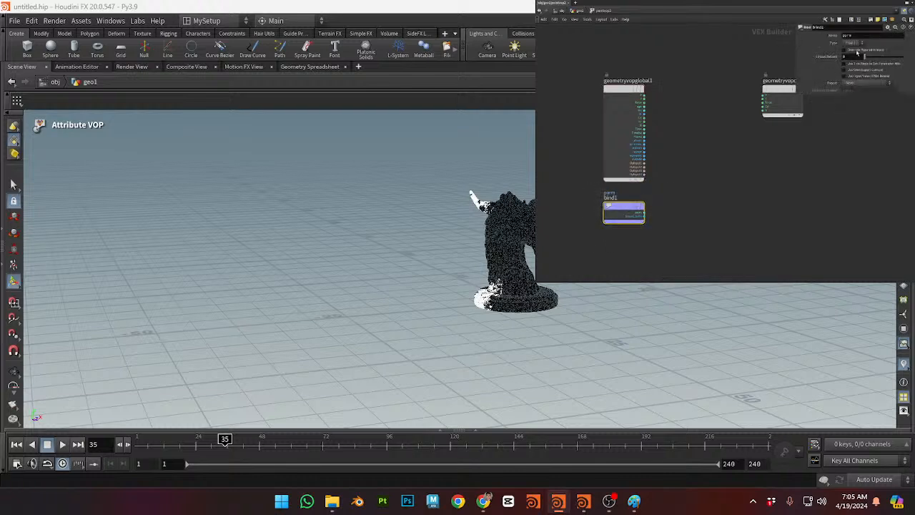
pyautogui.moveTo(854, 36); pyautogui.dragTo(778, 41)
pyautogui.write('anim')
pyautogui.press('Return')
pyautogui.press('Return')
# Step: Add a second Bind node, set its name to rest and its type to Vector
pyautogui.scroll(4, 679, 127)
pyautogui.click(663, 198)
pyautogui.moveTo(852, 36); pyautogui.dragTo(836, 40)
pyautogui.write('mask')
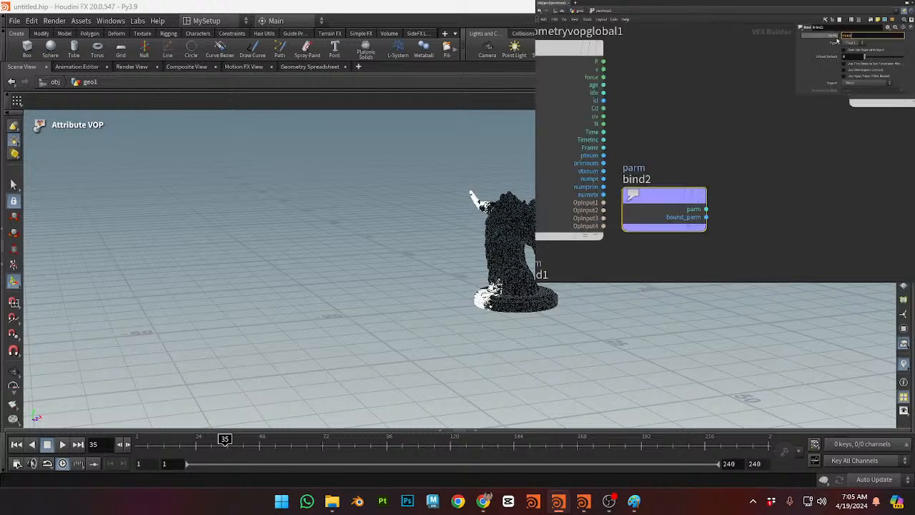
pyautogui.press('Return')
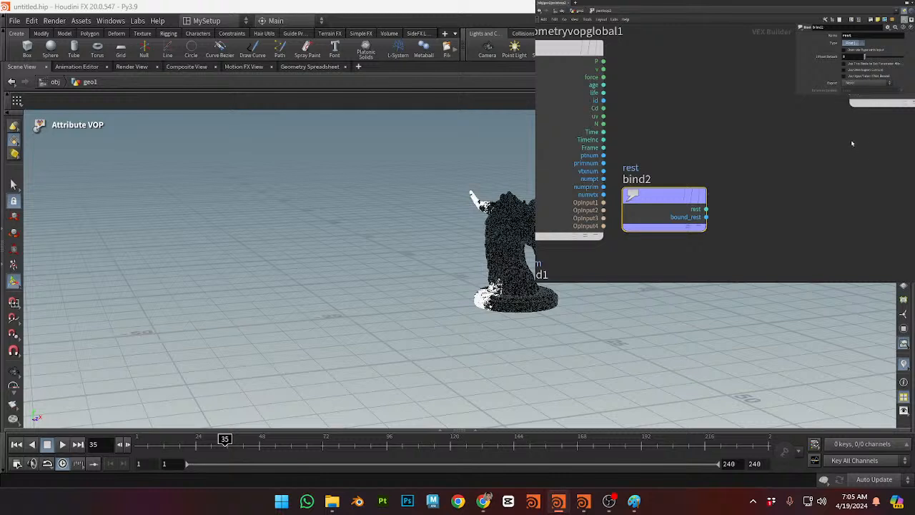
pyautogui.scroll(-3, 744, 149)
# Step: Arrange the rest and anim Bind nodes in a column beneath the global parameters node
pyautogui.moveTo(712, 181); pyautogui.dragTo(713, 205)
pyautogui.moveTo(661, 218); pyautogui.dragTo(713, 247)
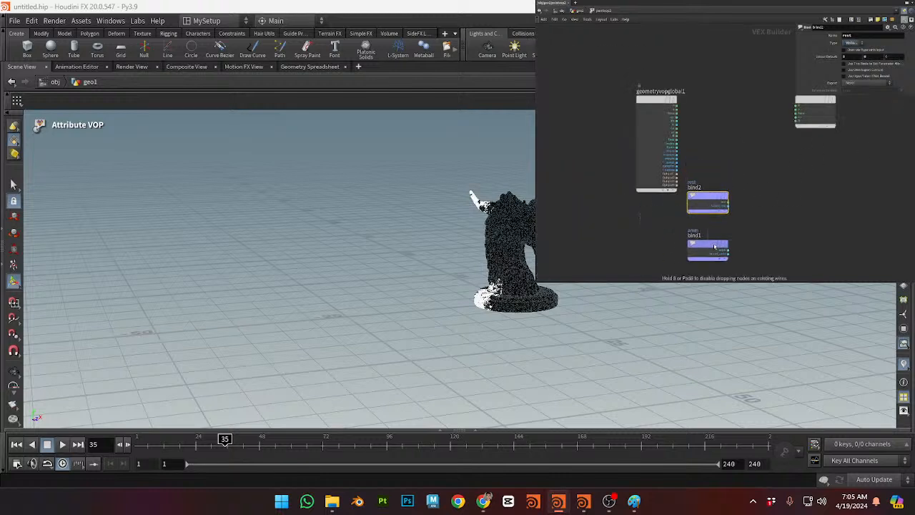
pyautogui.moveTo(643, 101); pyautogui.dragTo(615, 84)
pyautogui.moveTo(715, 145); pyautogui.dragTo(727, 282)
pyautogui.moveTo(707, 203); pyautogui.dragTo(628, 204)
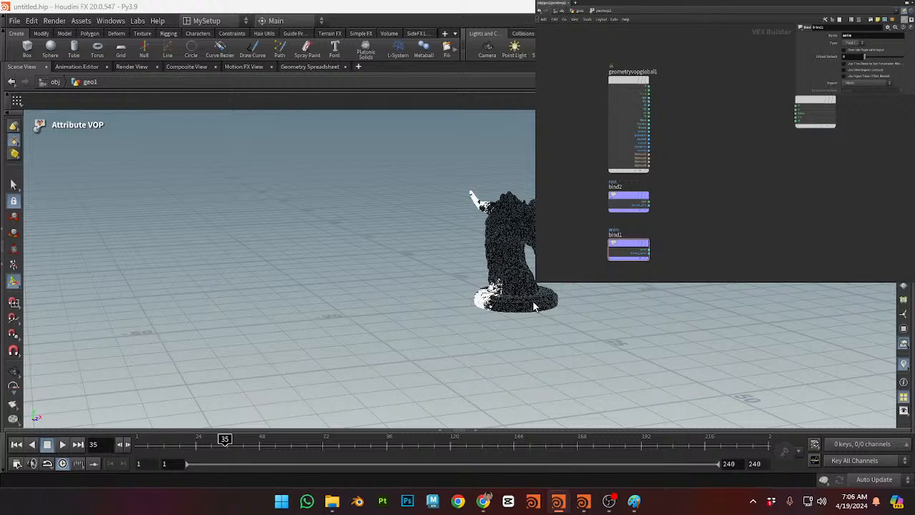
pyautogui.moveTo(711, 166); pyautogui.dragTo(667, 155, button='middle')
pyautogui.moveTo(610, 241); pyautogui.dragTo(611, 228)
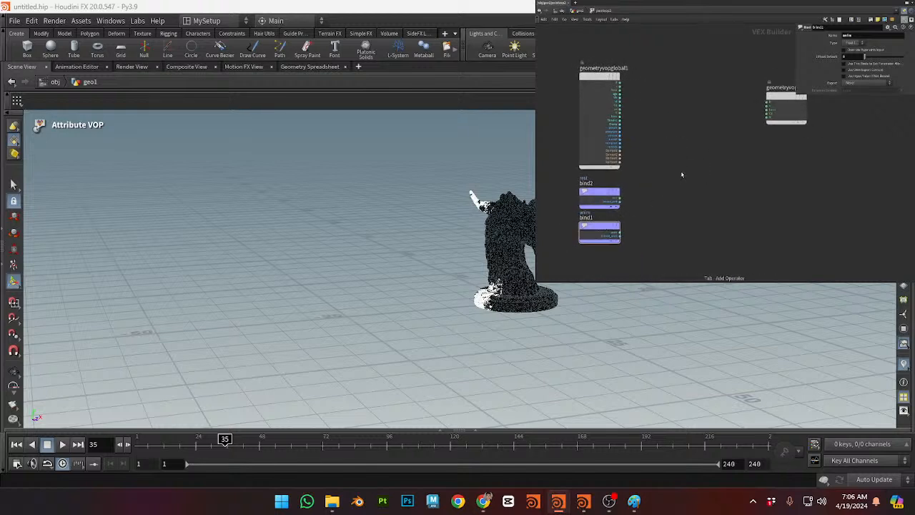
# Step: Add a Mix node between the inputs and the output node, and connect rest to its first input
pyautogui.press('Tab')
pyautogui.write('mix')
pyautogui.press('Return')
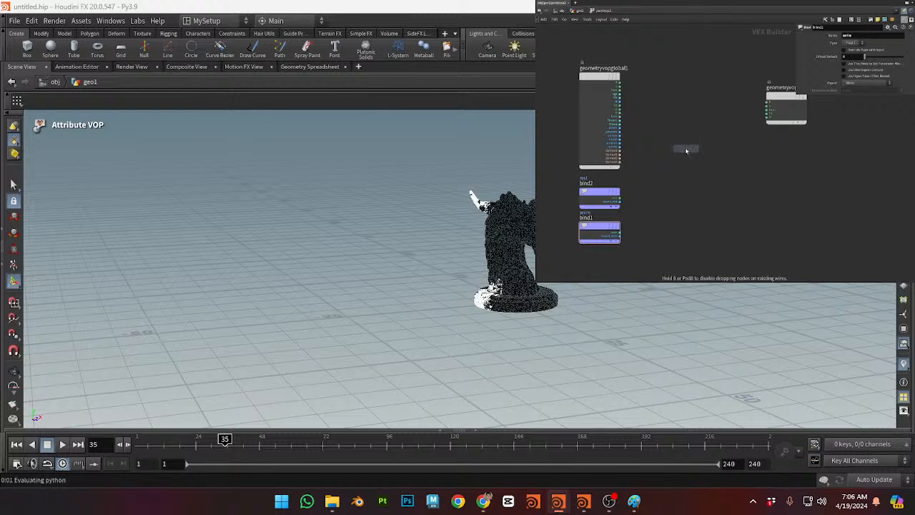
pyautogui.click(686, 155)
pyautogui.moveTo(686, 154); pyautogui.dragTo(688, 159)
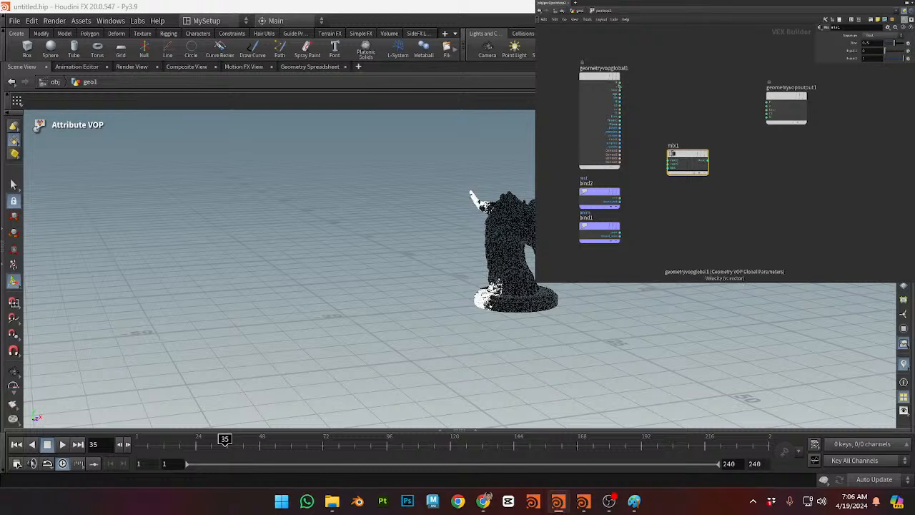
pyautogui.click(620, 201)
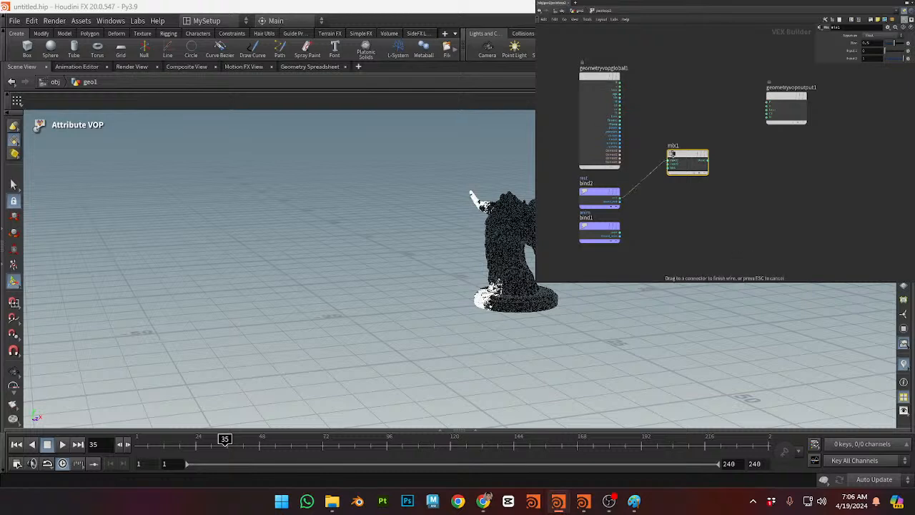
pyautogui.click(672, 154)
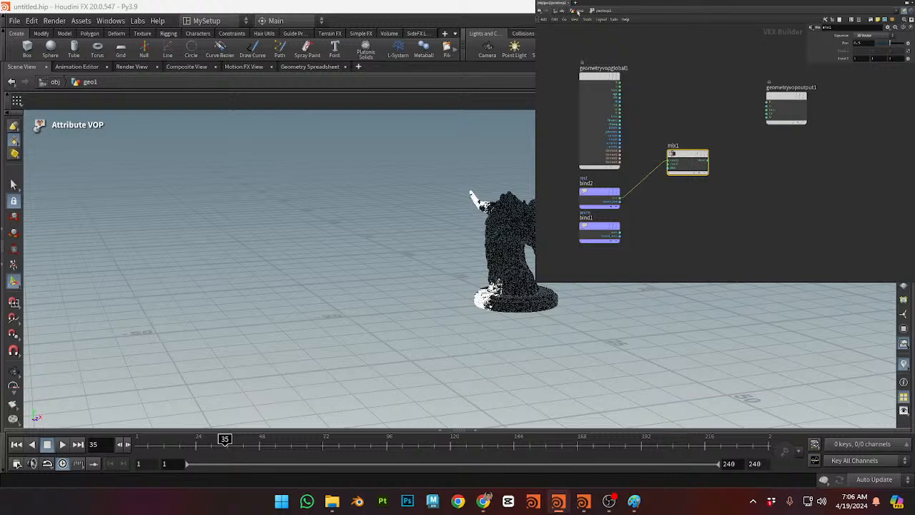
# Step: Return to the geometry network, display pointvop2 and go back inside its VOP network
pyautogui.press('u')
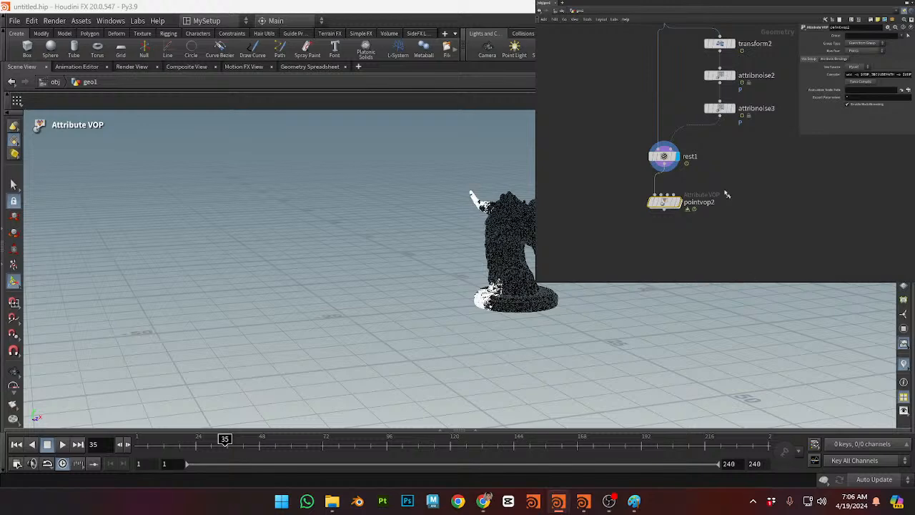
pyautogui.moveTo(663, 201)
pyautogui.press('u')
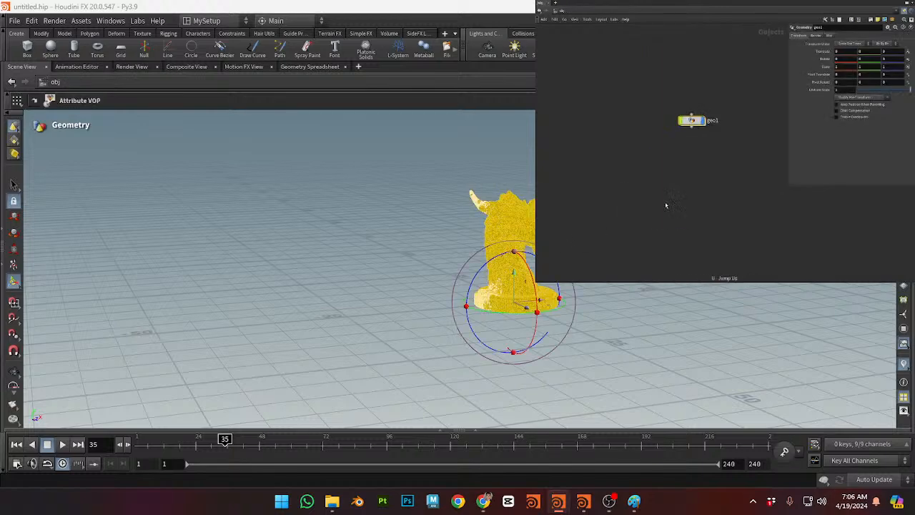
pyautogui.press('i')
pyautogui.press('i')
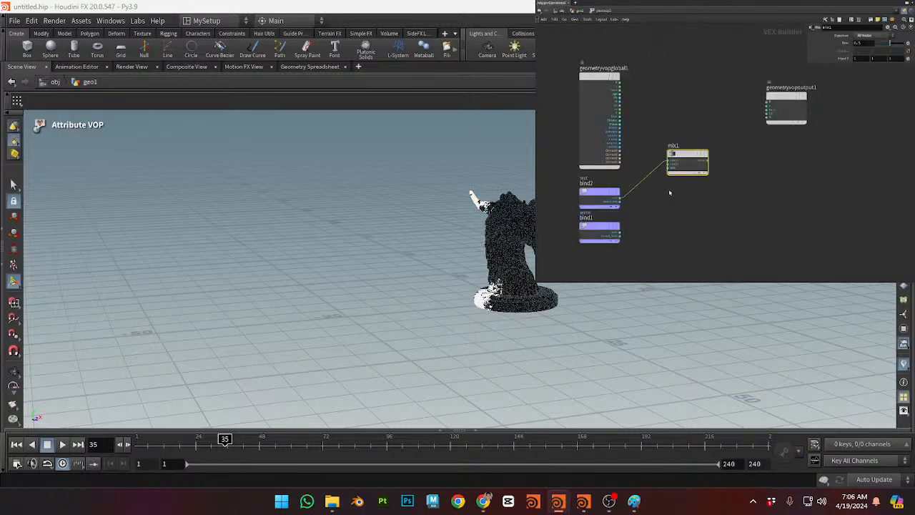
# Step: Connect the Mix result to P on the geometry output node and switch the wires to curved style
pyautogui.click(704, 160)
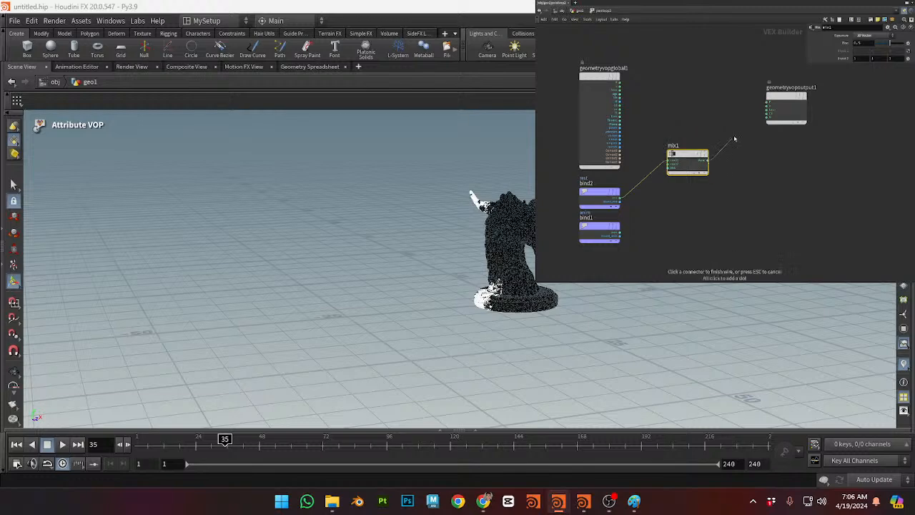
pyautogui.click(767, 102)
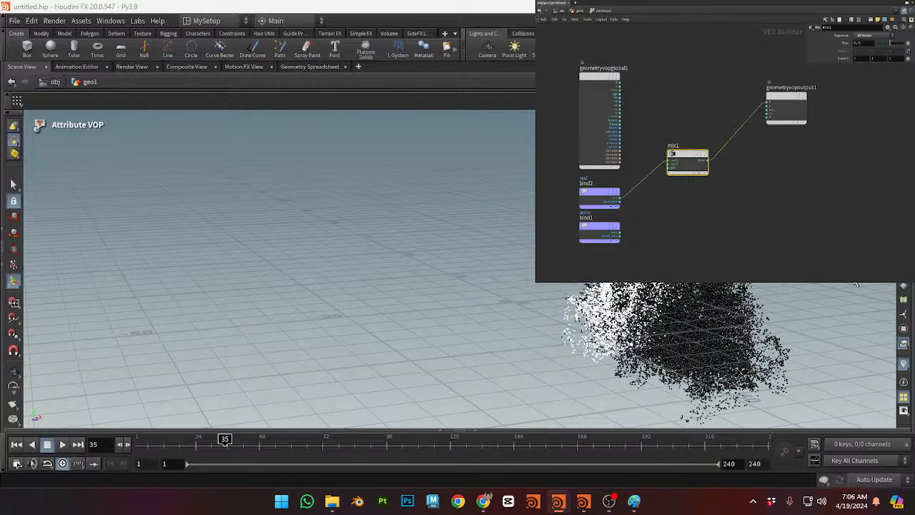
pyautogui.moveTo(682, 164); pyautogui.dragTo(687, 160)
pyautogui.hotkey('shift', 's')
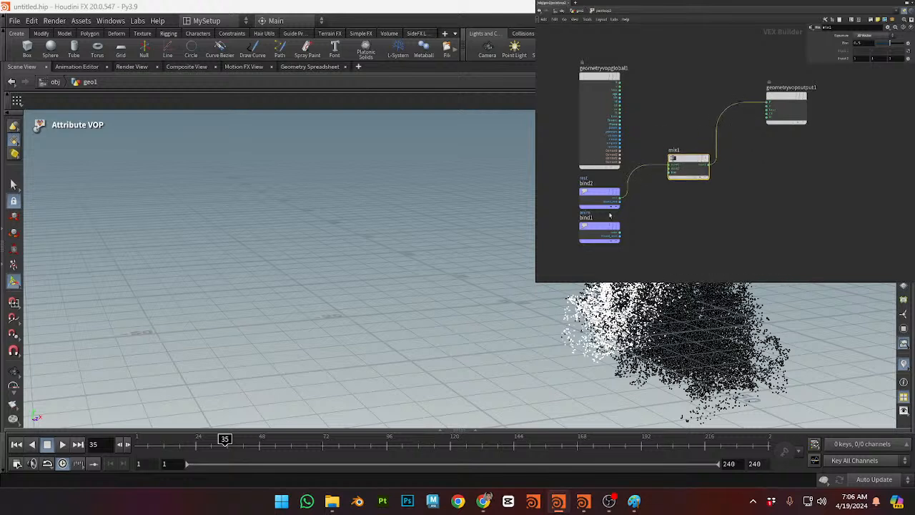
# Step: Connect the global P to the Mix node's second input and the anim Bind to its bias
pyautogui.click(620, 84)
pyautogui.click(671, 167)
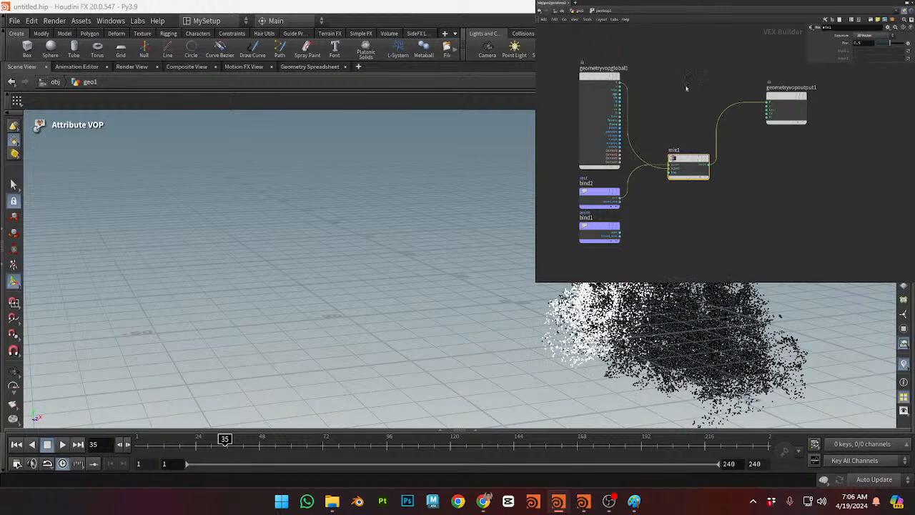
pyautogui.click(619, 232)
pyautogui.click(671, 173)
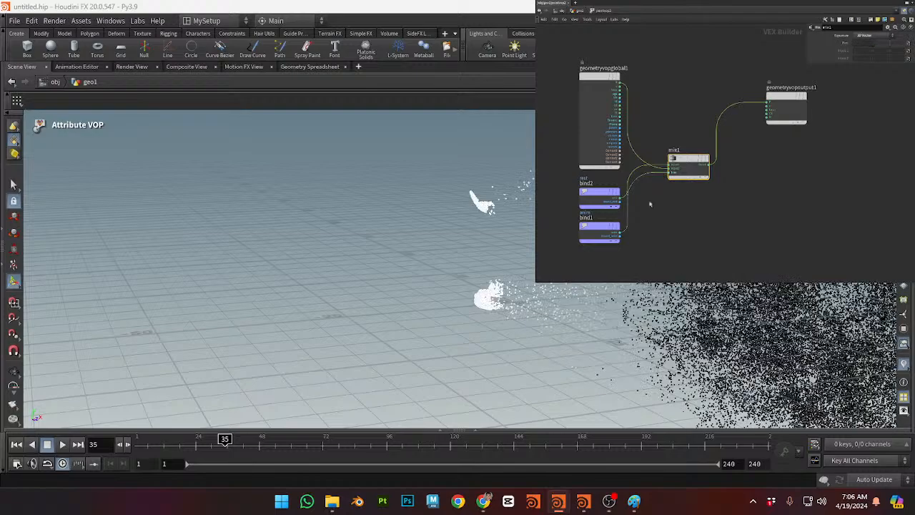
# Step: Move the timeline back to frame 1 and slightly reposition the geometry output and Mix nodes in the VOP network
pyautogui.moveTo(223, 439); pyautogui.dragTo(117, 449)
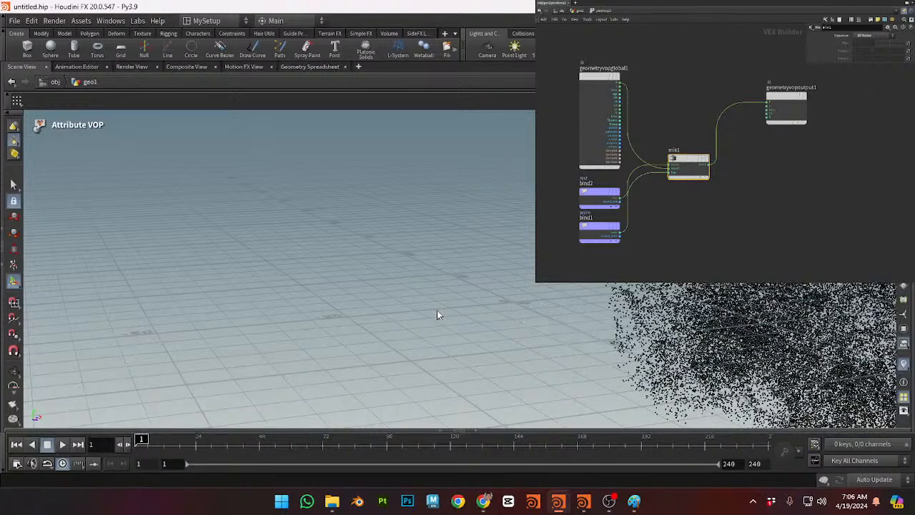
pyautogui.click(677, 122)
pyautogui.moveTo(782, 104); pyautogui.dragTo(789, 104)
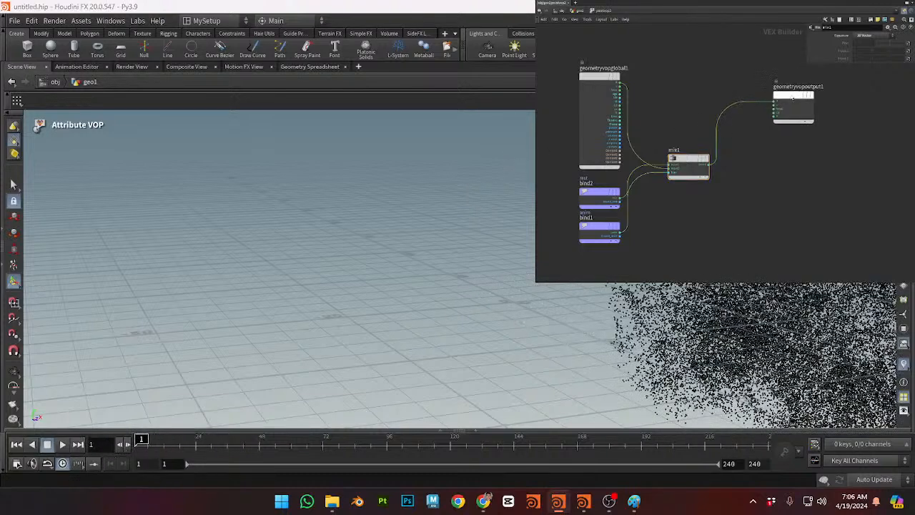
pyautogui.moveTo(689, 164); pyautogui.dragTo(692, 164)
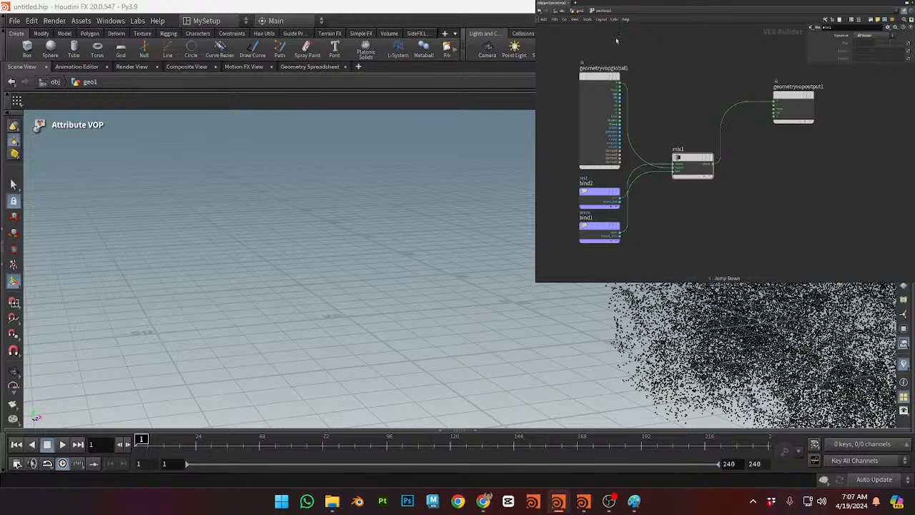
# Step: Go into pointvop1's VOP network and invert the fit2 output by setting Destination Min to 1 and Destination Max to 0
pyautogui.press('u')
pyautogui.moveTo(694, 69); pyautogui.dragTo(721, 49, button='middle')
pyautogui.doubleClick(656, 51)
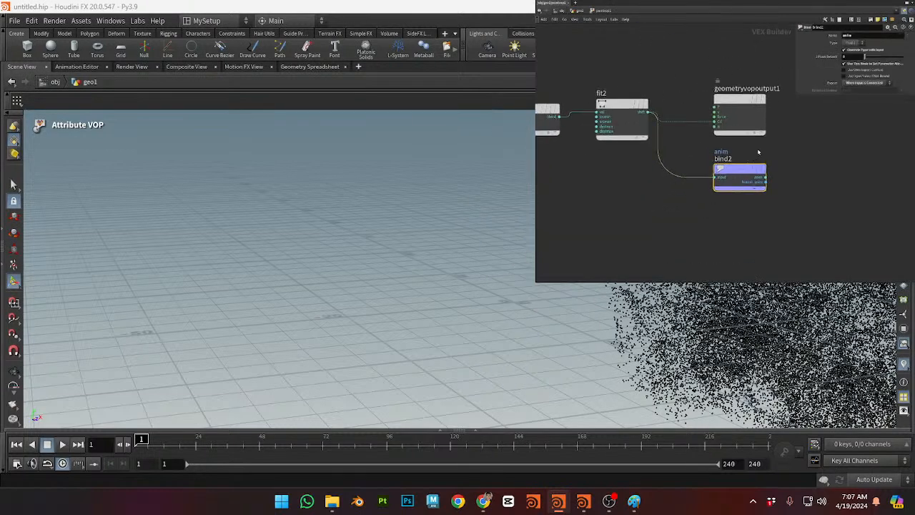
pyautogui.click(626, 134)
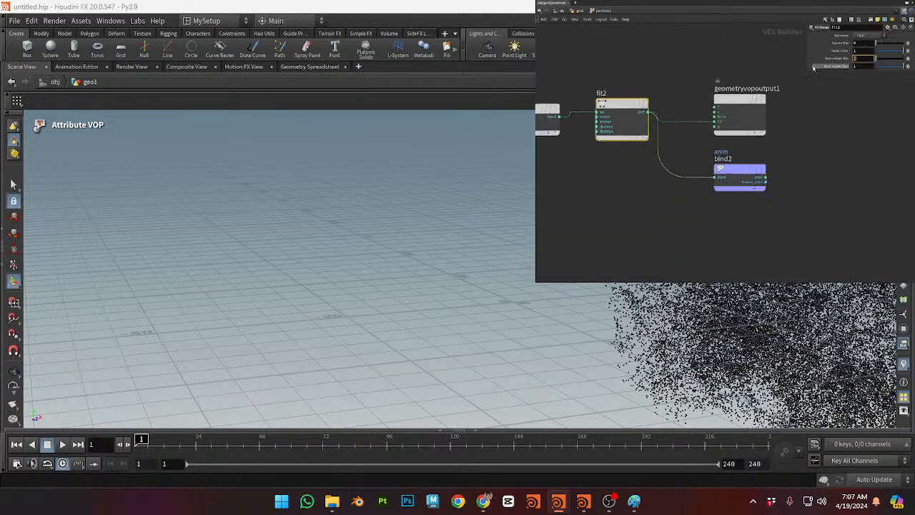
pyautogui.press('Tab')
pyautogui.write('0')
pyautogui.press('Return')
# Step: Play the animation to check the inverted blend, return to frame 1 and bring the chess piece into view
pyautogui.click(62, 444)
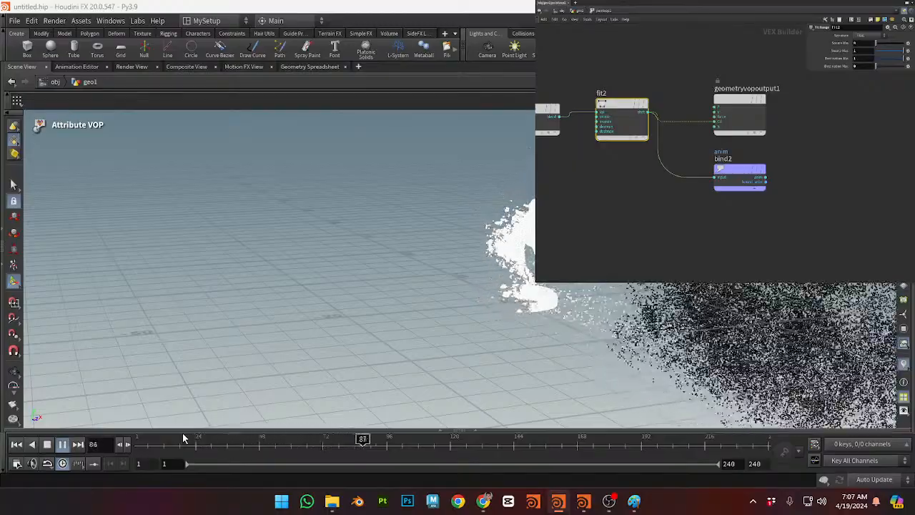
pyautogui.press('Up')
pyautogui.hotkey('ctrl', 'Up')
pyautogui.keyDown('alt'); pyautogui.moveTo(743, 359); pyautogui.dragTo(643, 351); pyautogui.keyUp('alt')
pyautogui.keyDown('alt'); pyautogui.moveTo(737, 294); pyautogui.dragTo(571, 303); pyautogui.keyUp('alt')
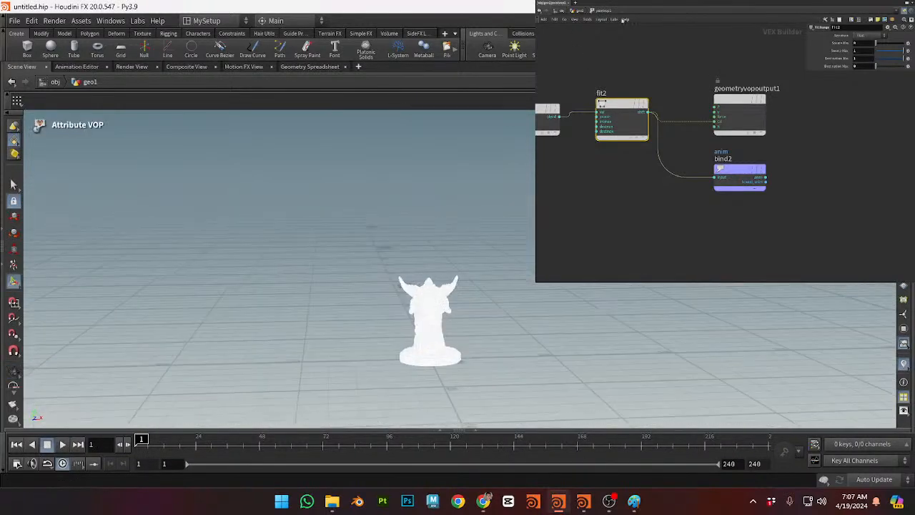
# Step: Return to the geometry network and review the whole node chain down to pointvop2
pyautogui.press('u')
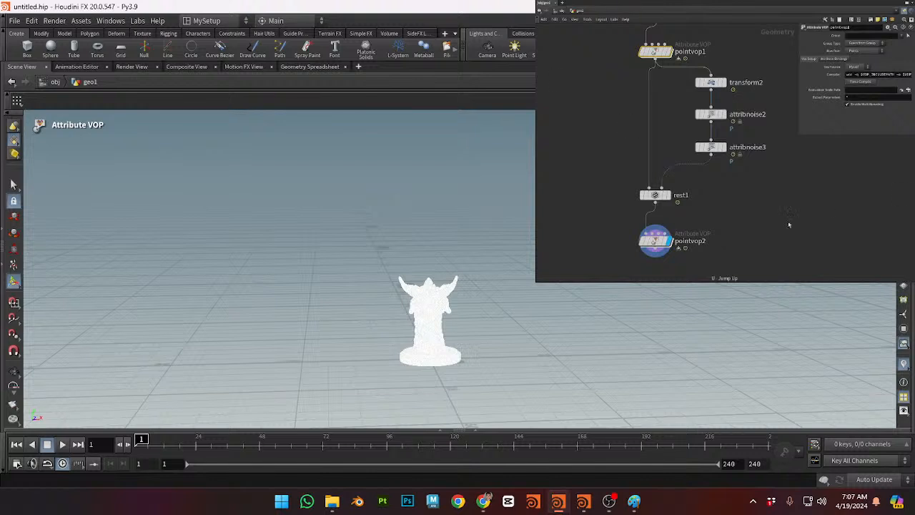
pyautogui.scroll(-2, 762, 235)
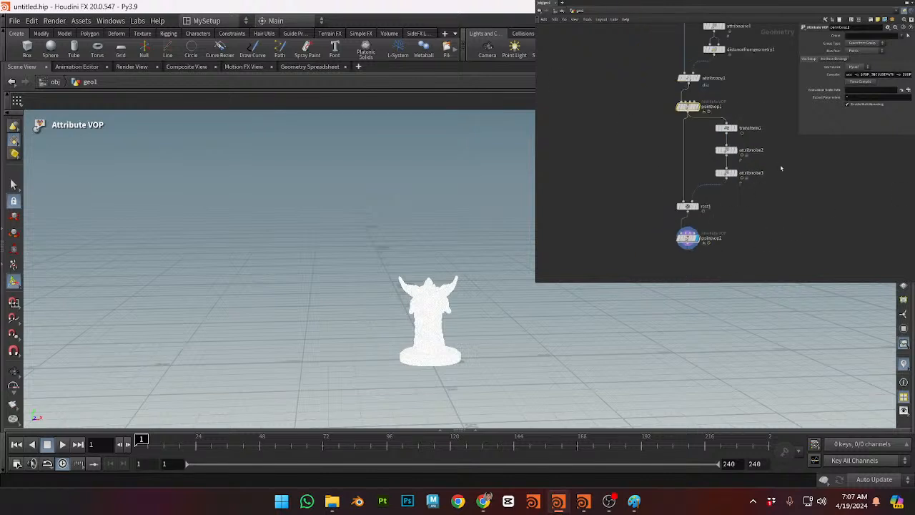
pyautogui.scroll(3, 767, 176)
pyautogui.scroll(-5, 753, 192)
pyautogui.scroll(3, 748, 193)
pyautogui.moveTo(748, 193); pyautogui.dragTo(746, 158, button='middle')
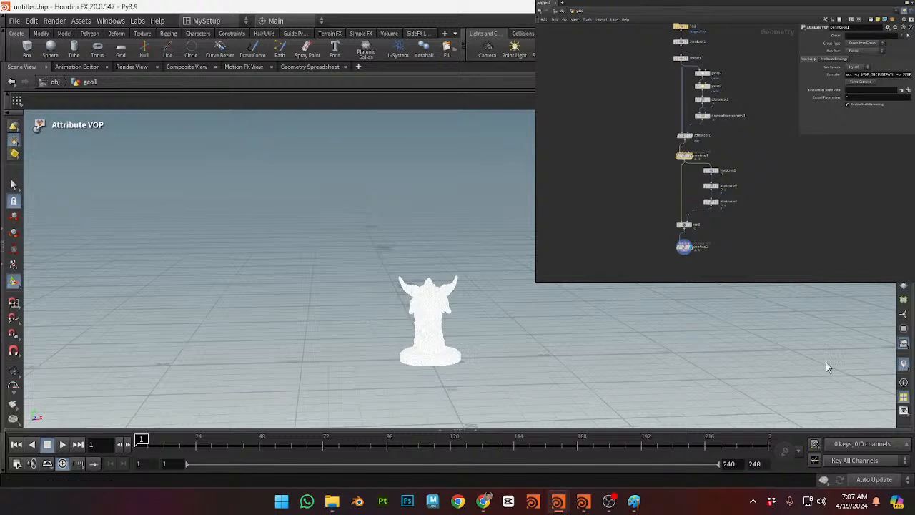
pyautogui.click(857, 500)
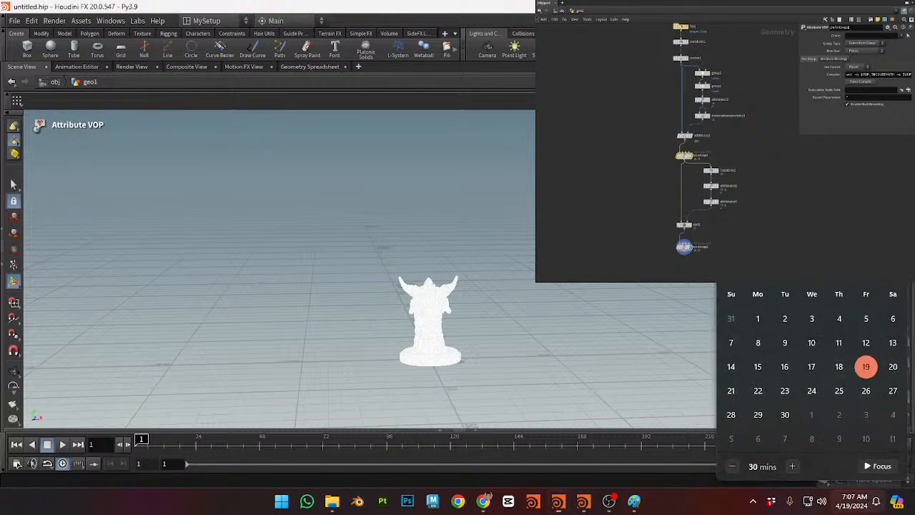
pyautogui.click(860, 501)
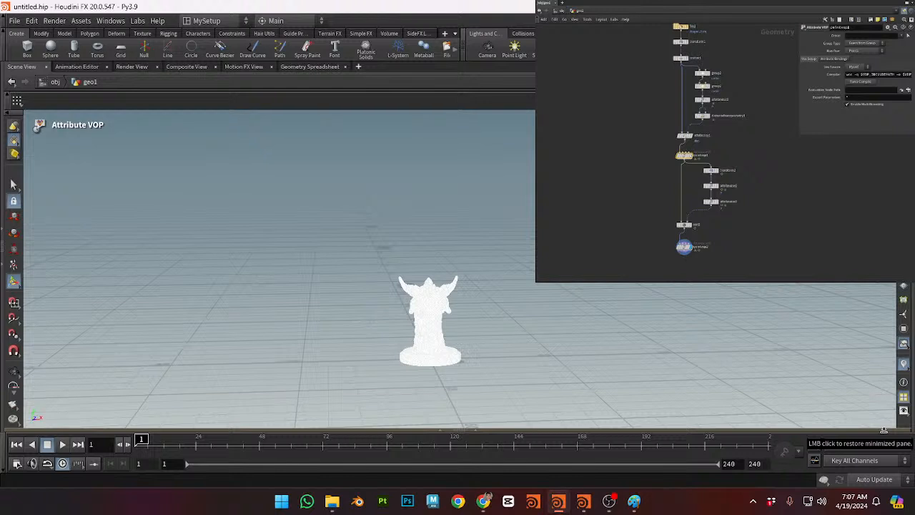